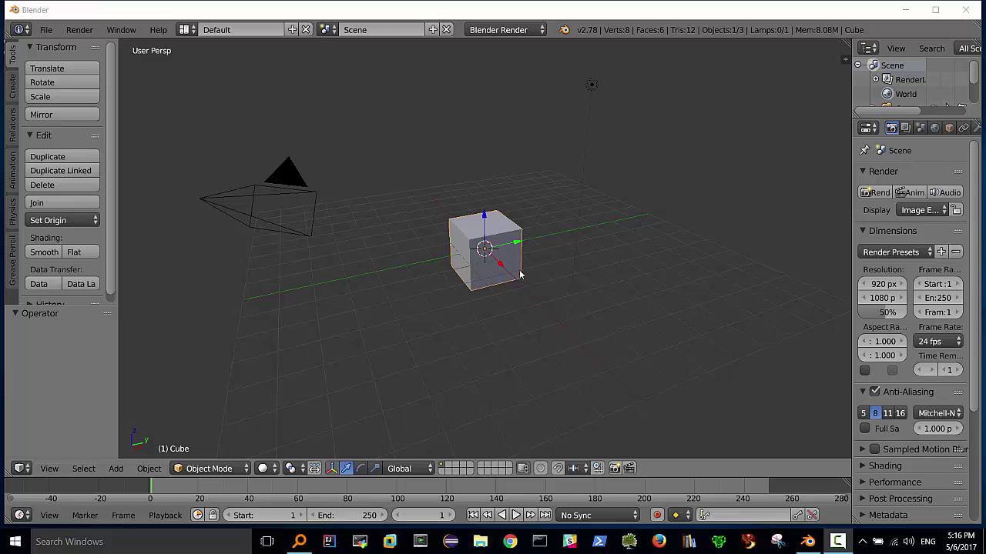
Step: Delete the default cube and add a mesh plane with Generate UVs ticked
key("x")
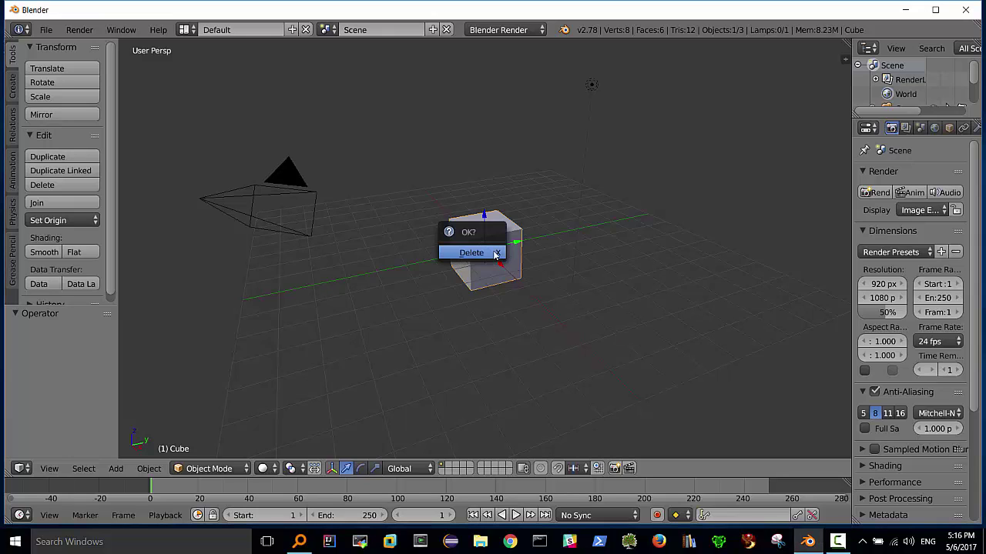
left_click(493, 255)
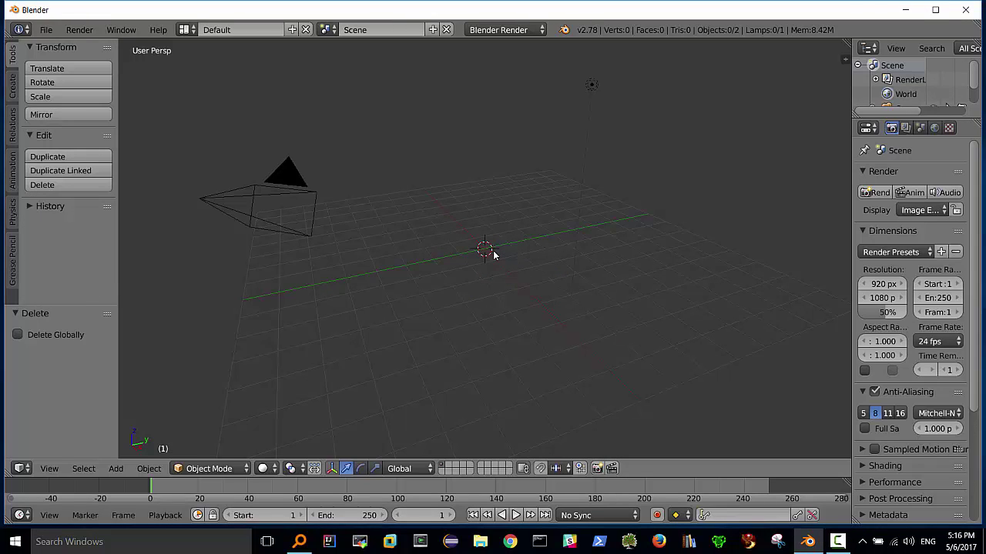
key("shift+a")
left_click(542, 254)
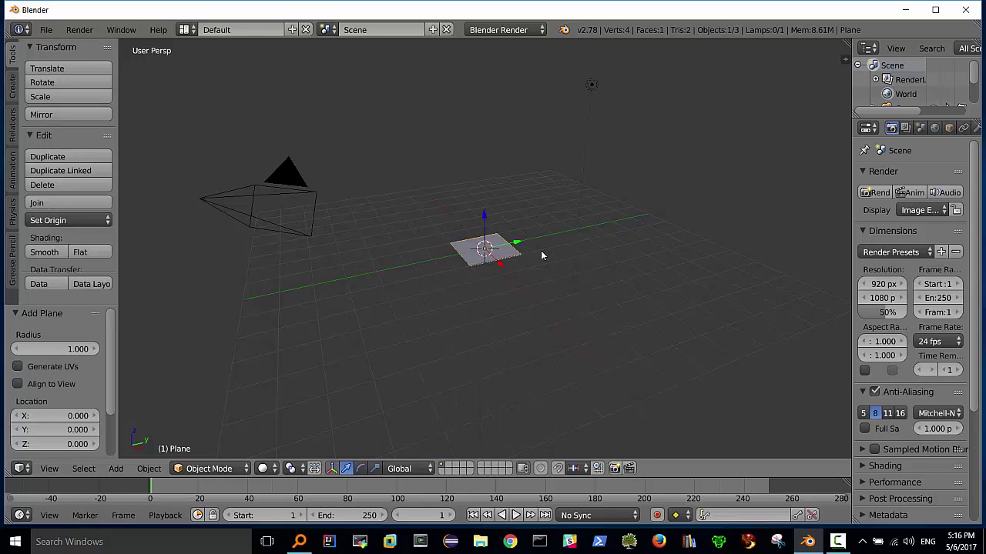
scroll(474, 232, "up", 3)
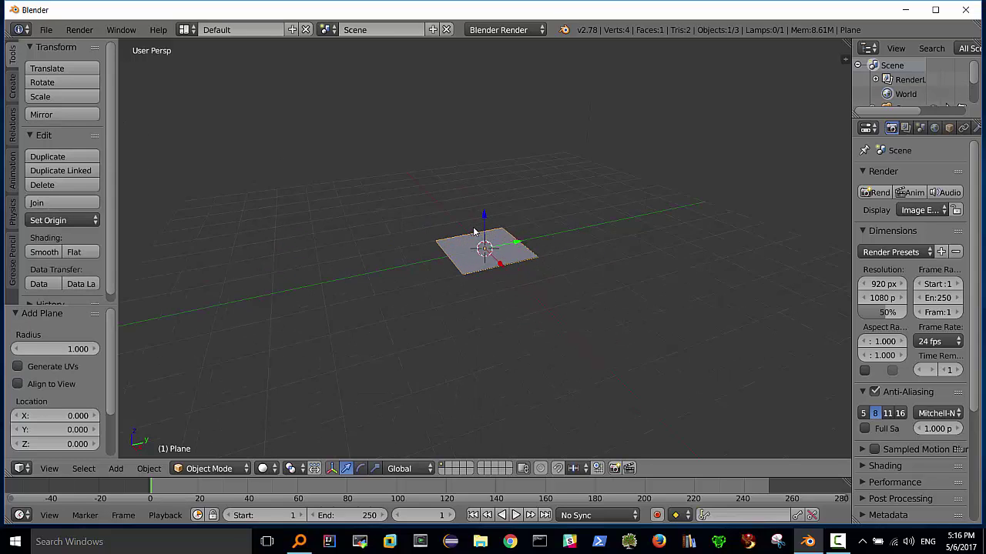
scroll(474, 232, "up", 1)
scroll(475, 233, "up", 2)
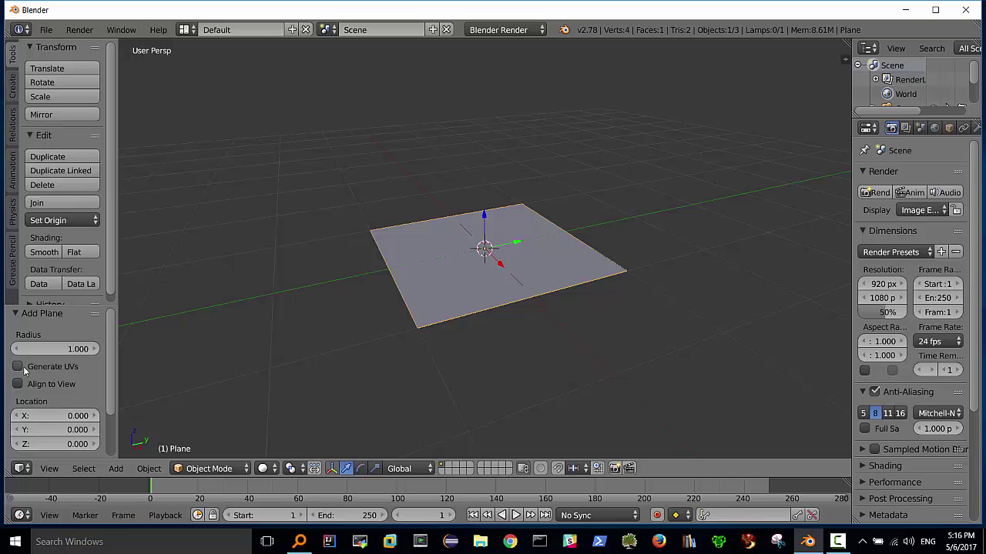
left_click(19, 367)
Step: Split the viewport, make the right half a UV/Image Editor, and browse Materials-chapter-2
left_click_drag(847, 43, 521, 67)
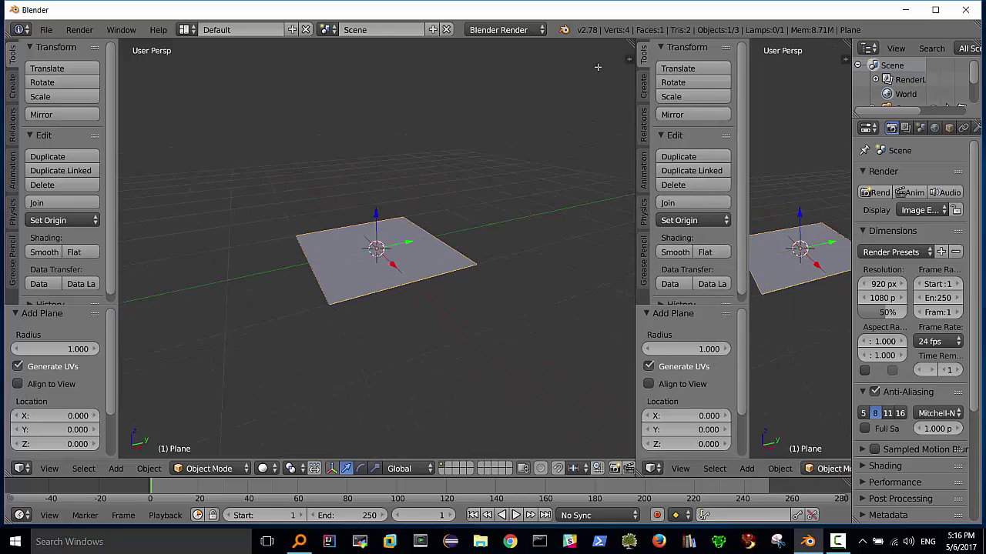
left_click(539, 469)
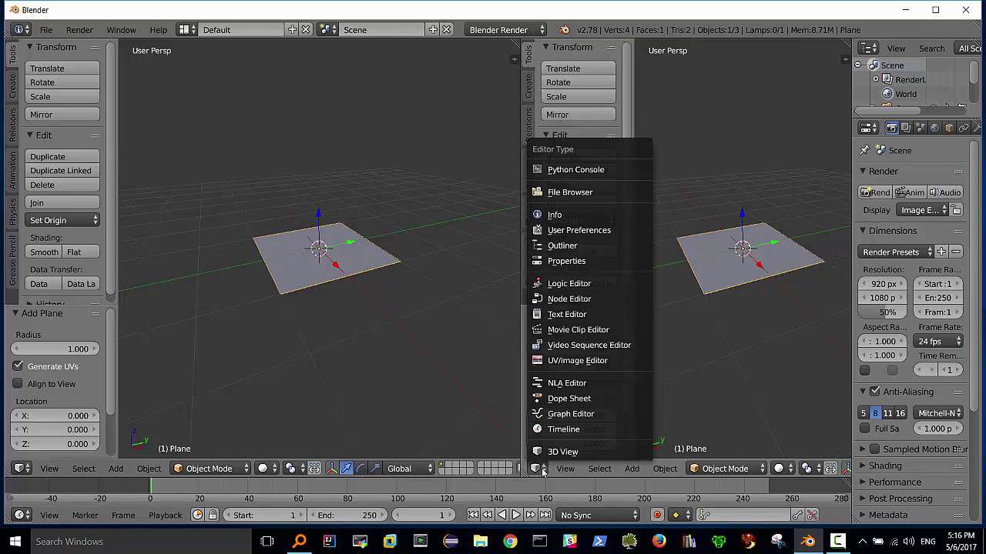
left_click(560, 361)
scroll(622, 317, "up", 2)
scroll(623, 317, "up", 1)
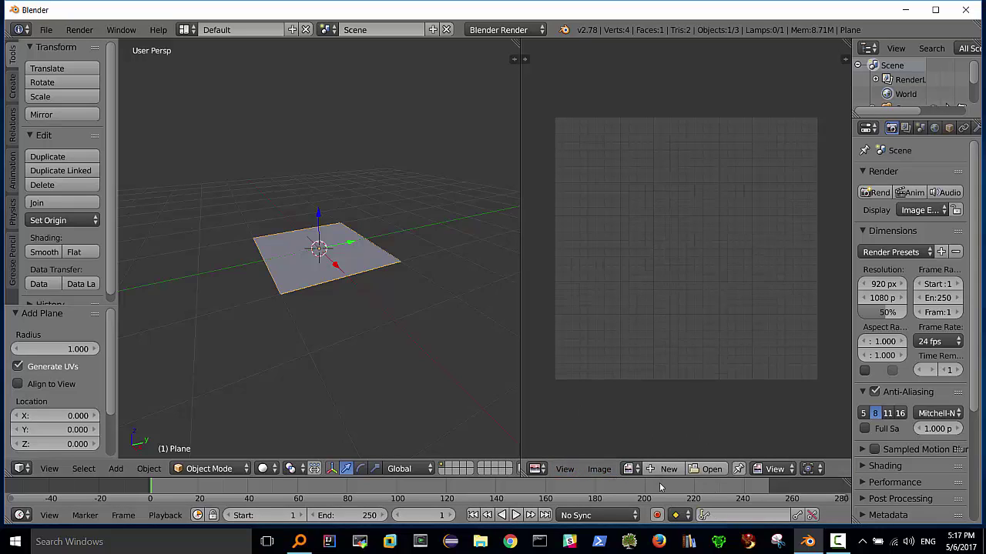
left_click(713, 470)
left_click(61, 265)
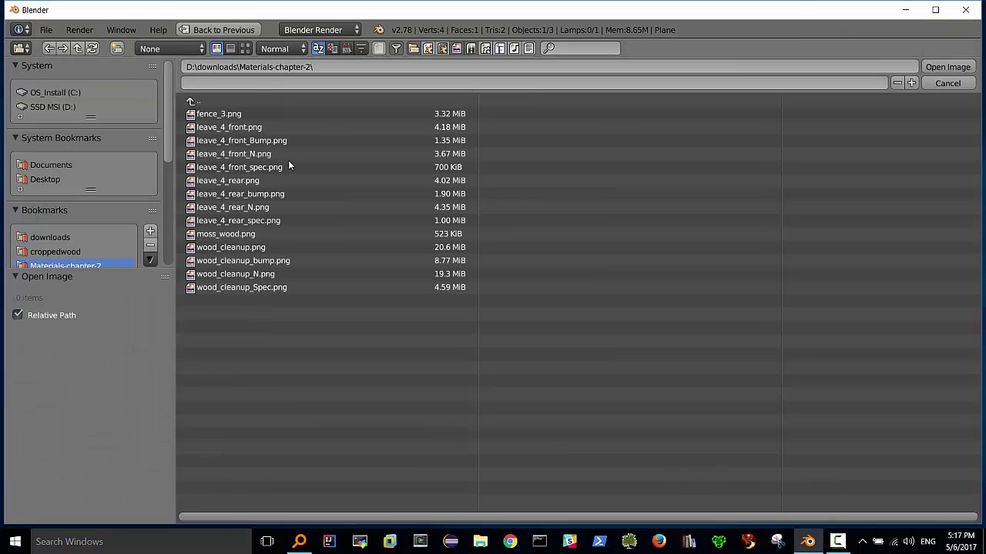
Step: Open leave_4_front.png from the thumbnail view into the image editor
left_click(245, 47)
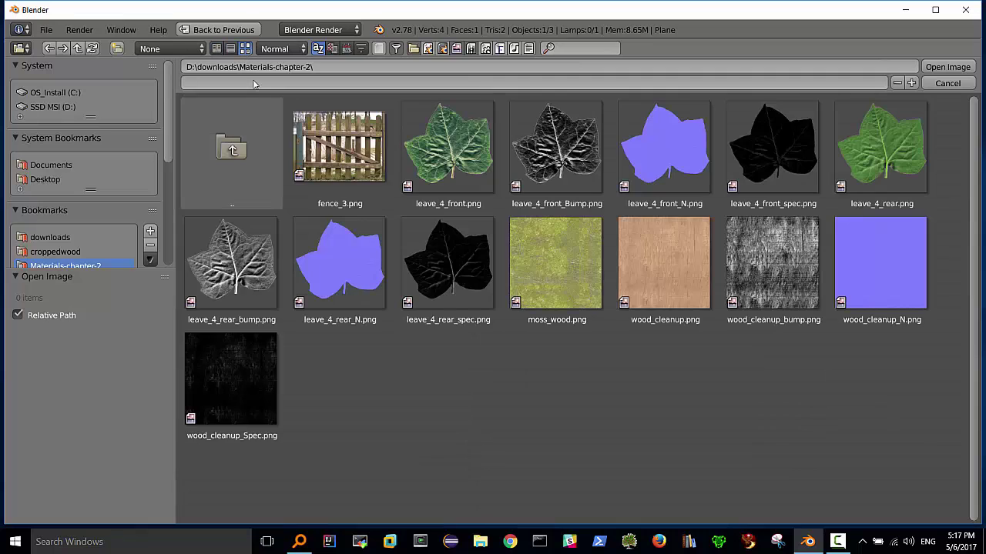
left_click(450, 156)
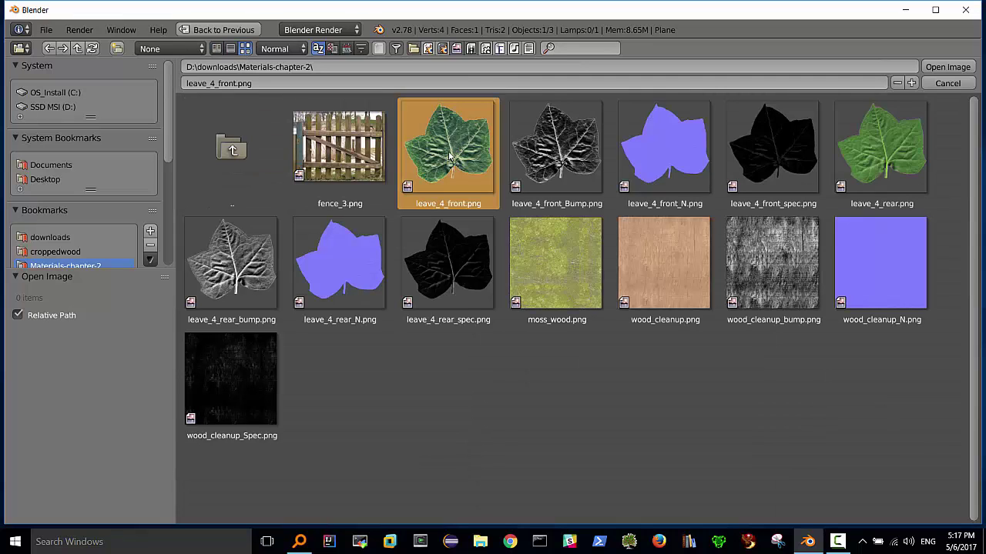
double_click(451, 156)
scroll(643, 268, "down", 2)
scroll(643, 268, "down", 2)
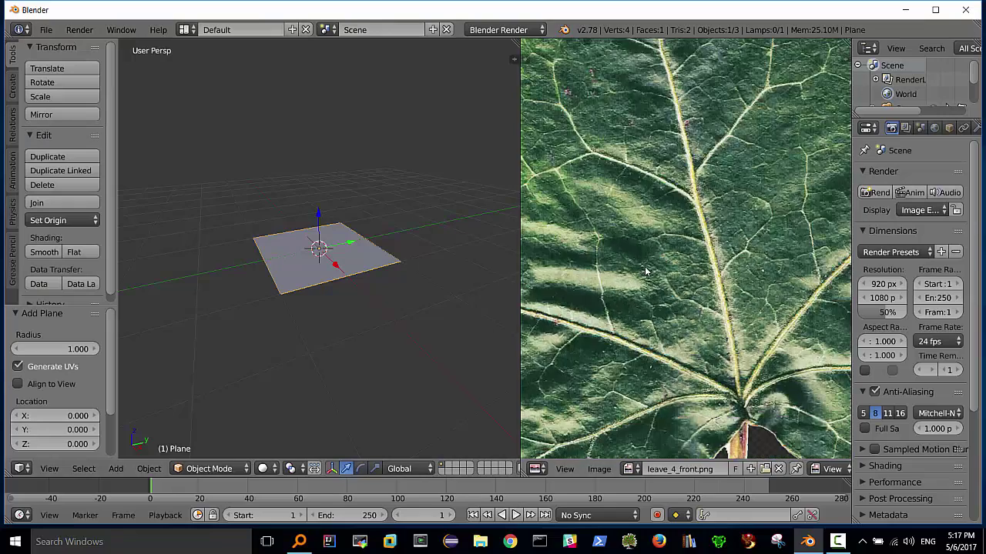
scroll(646, 268, "down", 4)
scroll(647, 265, "down", 1)
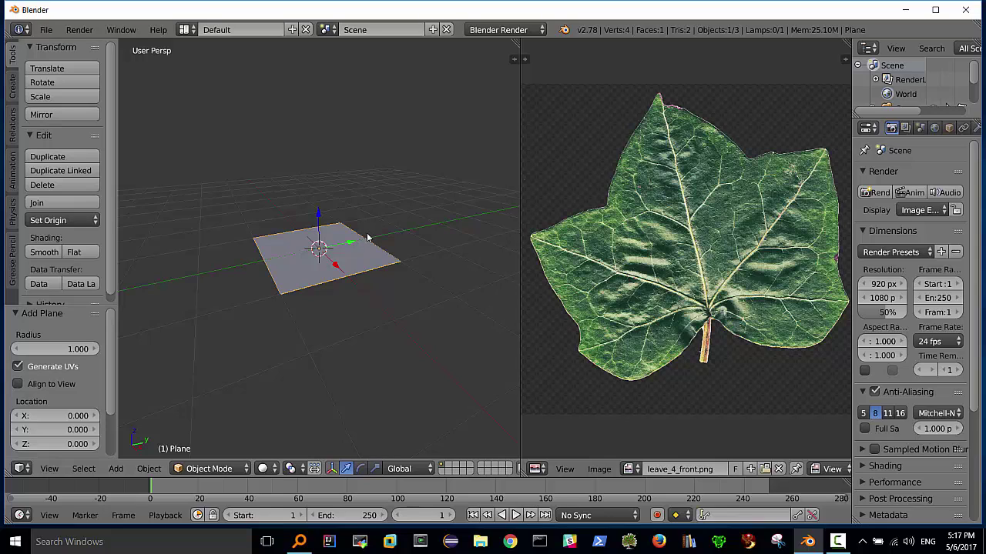
Step: Scale the plane up by a factor of 2
key("s")
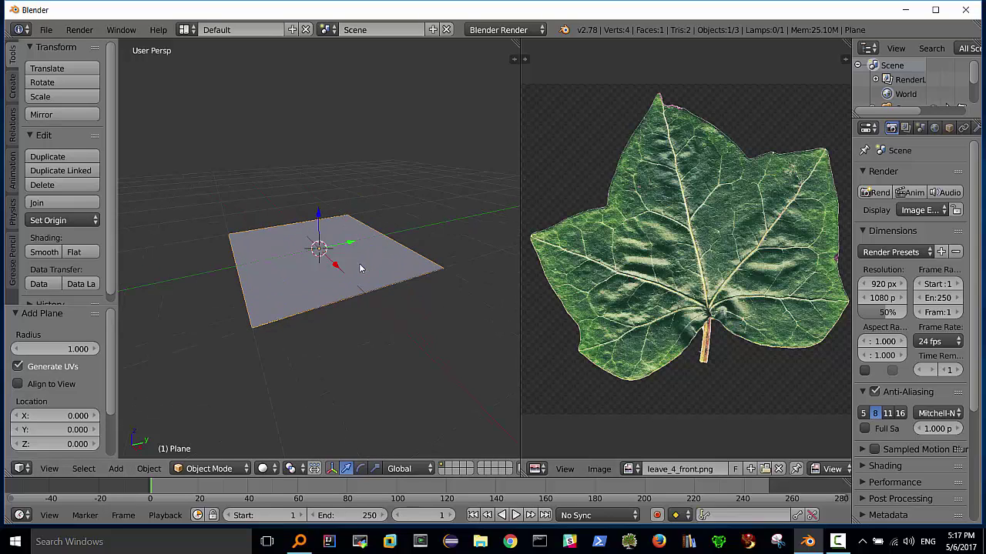
key("2")
key("Return")
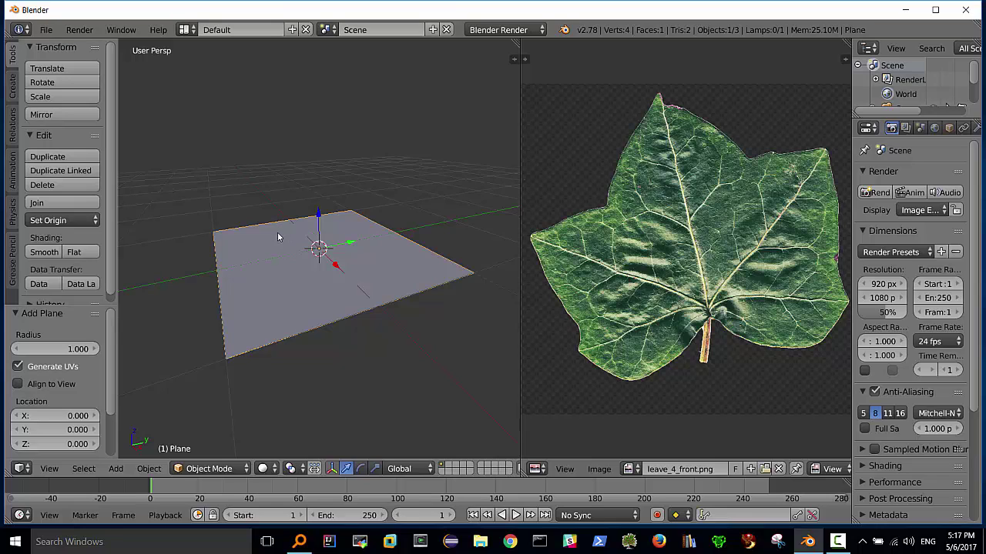
Step: Put the plane in Edit Mode, dismiss the stray save dialog, and bring up the Specials menu
key("Tab")
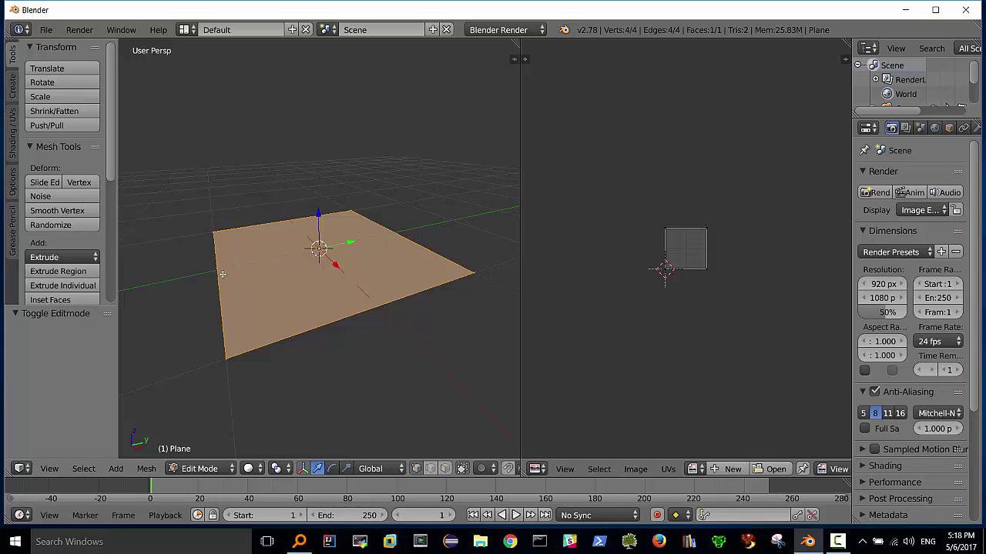
key("ctrl+s")
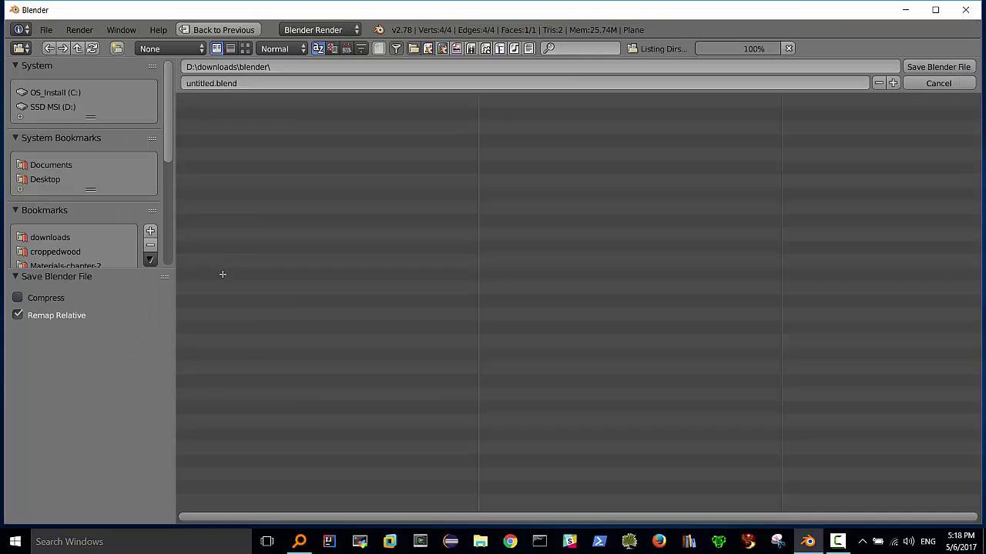
key("Escape")
key("w")
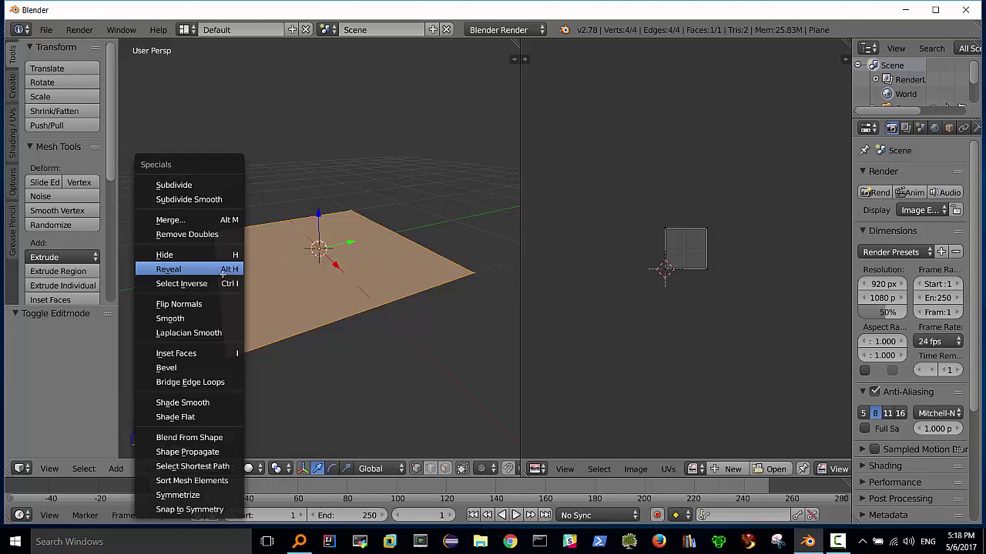
Step: Subdivide the plane with Number of Cuts set to 3
left_click(189, 186)
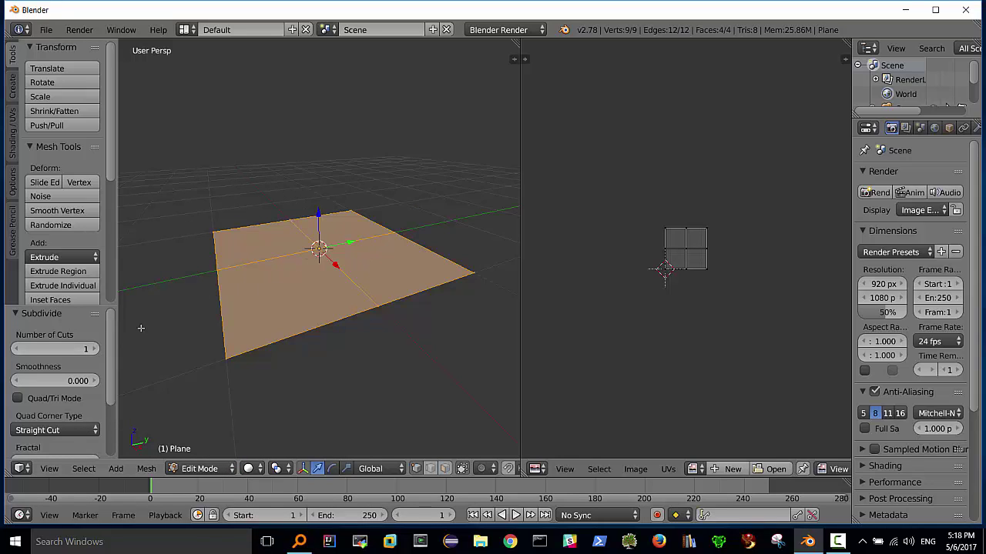
left_click(94, 351)
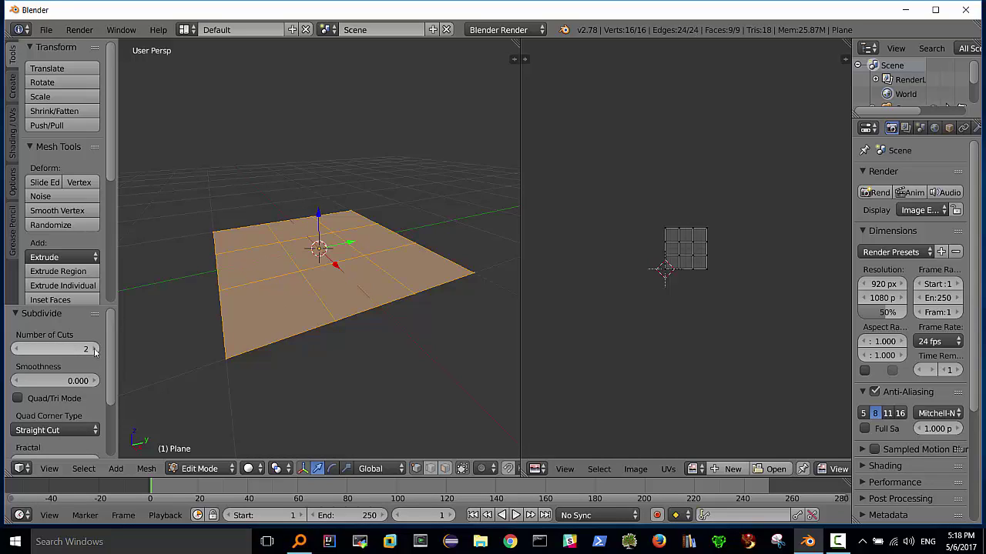
left_click(95, 351)
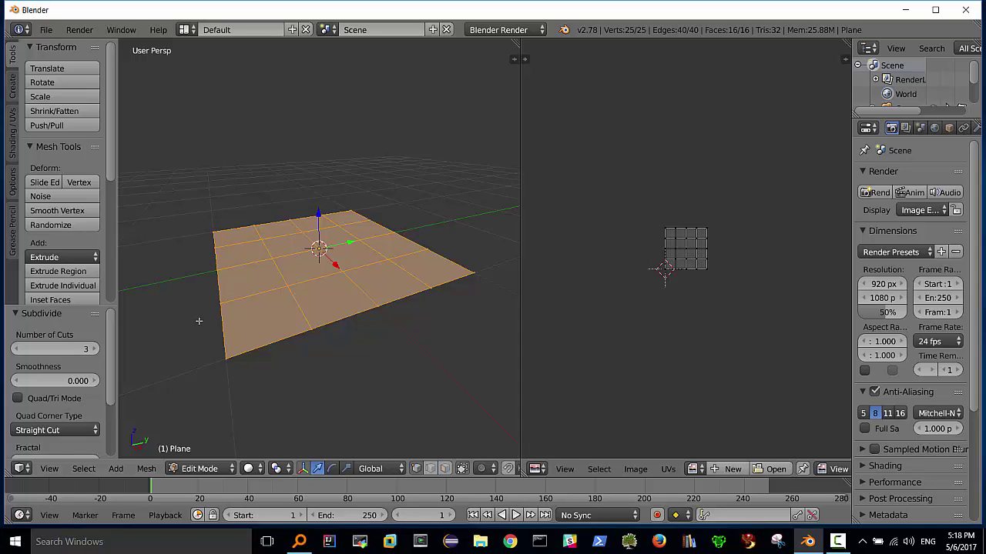
Step: Check the grid from below, then settle on a zoomed-in top view
mouse_move(314, 262)
middle_mouse_down()
mouse_move(337, 323)
mouse_move(323, 320)
mouse_move(345, 323)
mouse_move(287, 323)
mouse_move(271, 343)
mouse_move(282, 335)
middle_mouse_up()
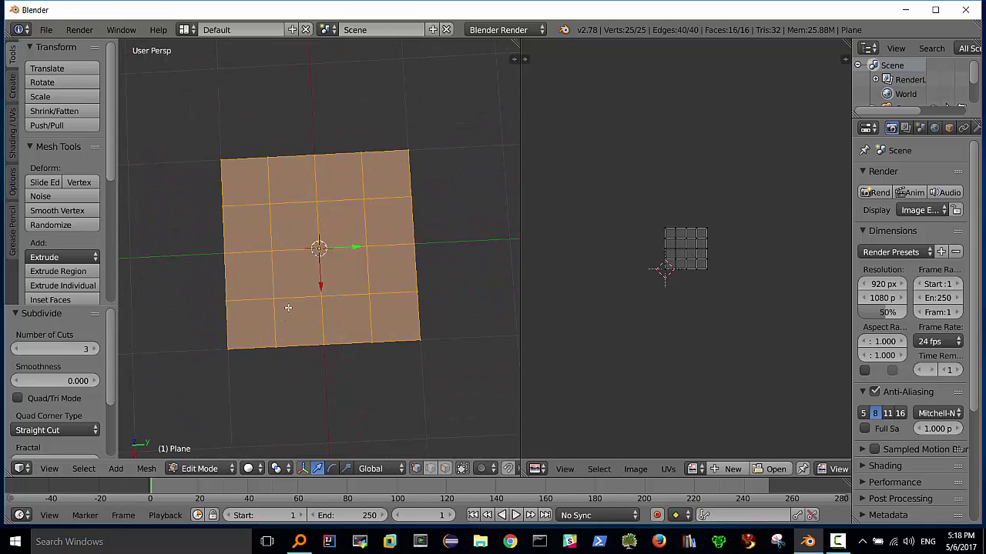
key("KP_7")
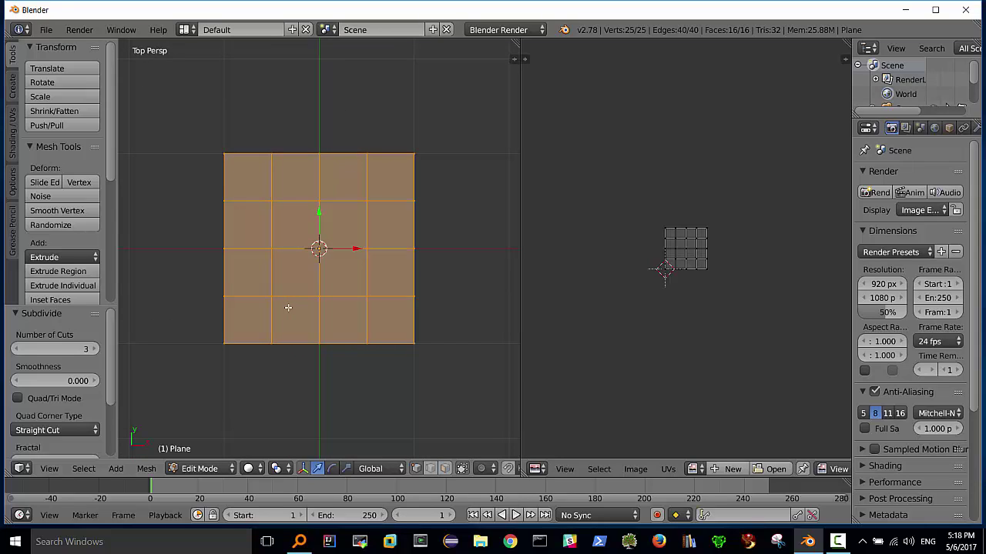
key("ctrl+KP_7")
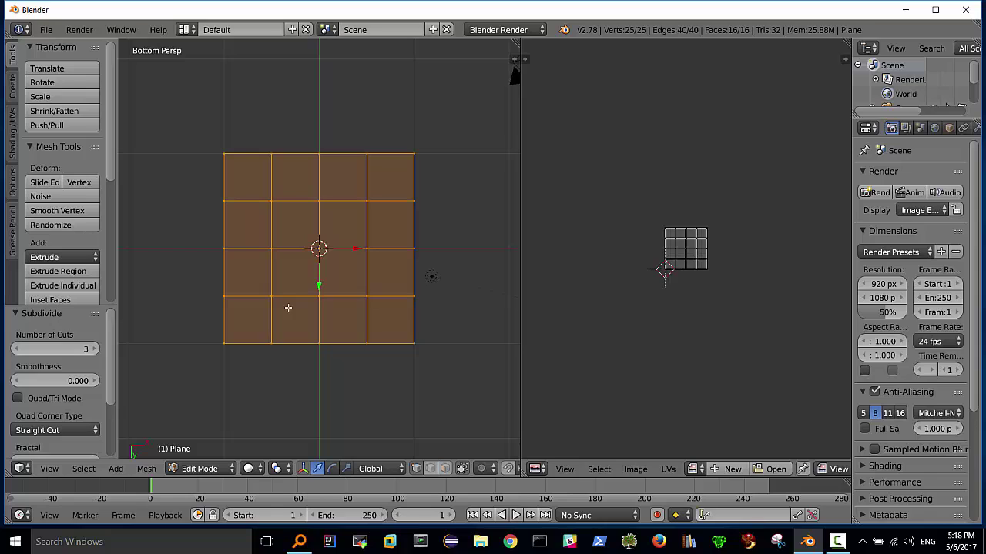
key("KP_7")
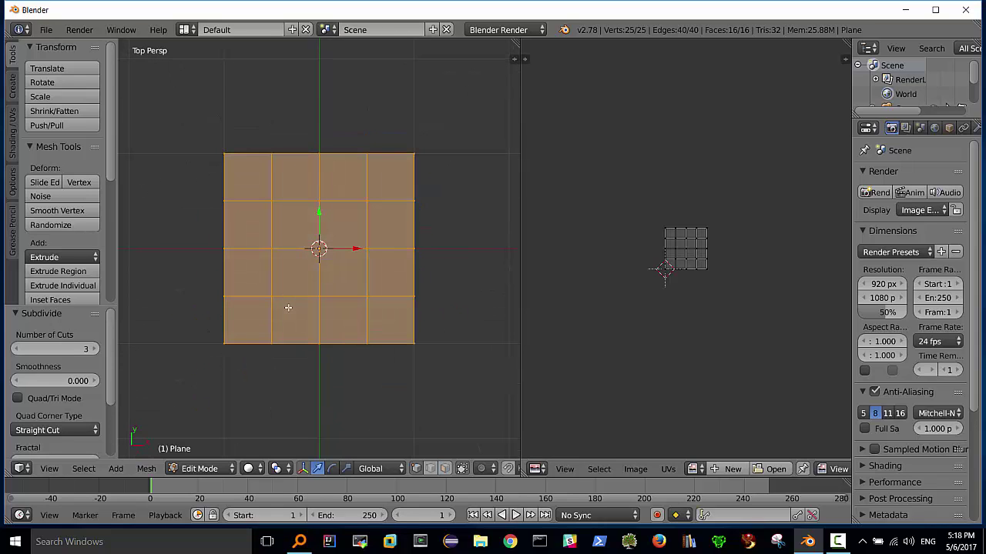
scroll(662, 341, "up", 1)
scroll(662, 342, "up", 4)
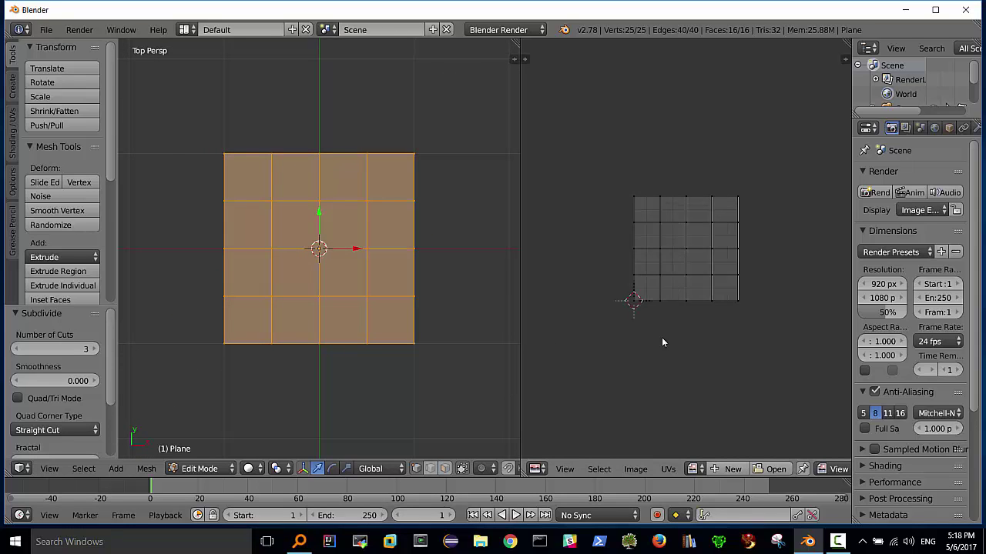
scroll(663, 341, "up", 3)
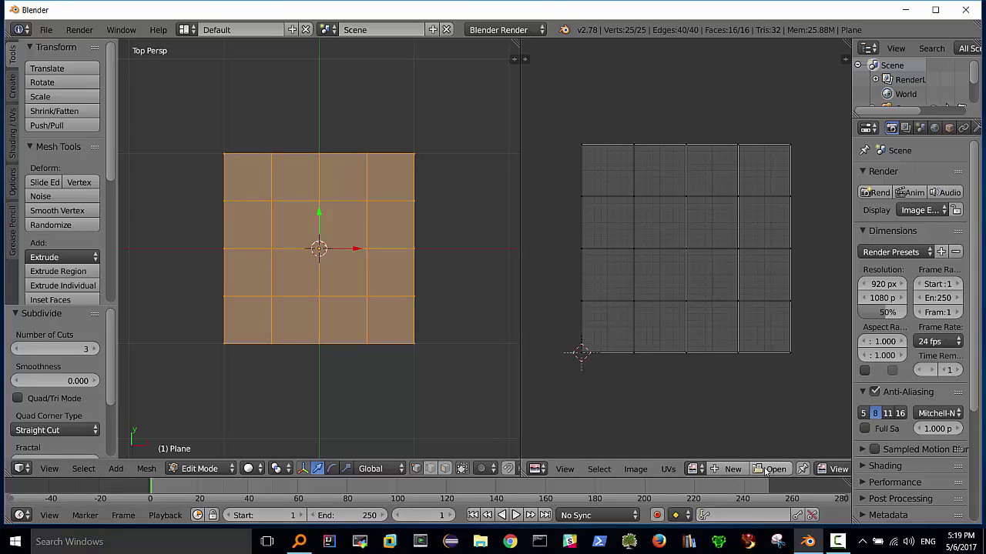
Step: Show the loaded leaf image behind the UV grid in the image editor
left_click(697, 468)
left_click(720, 326)
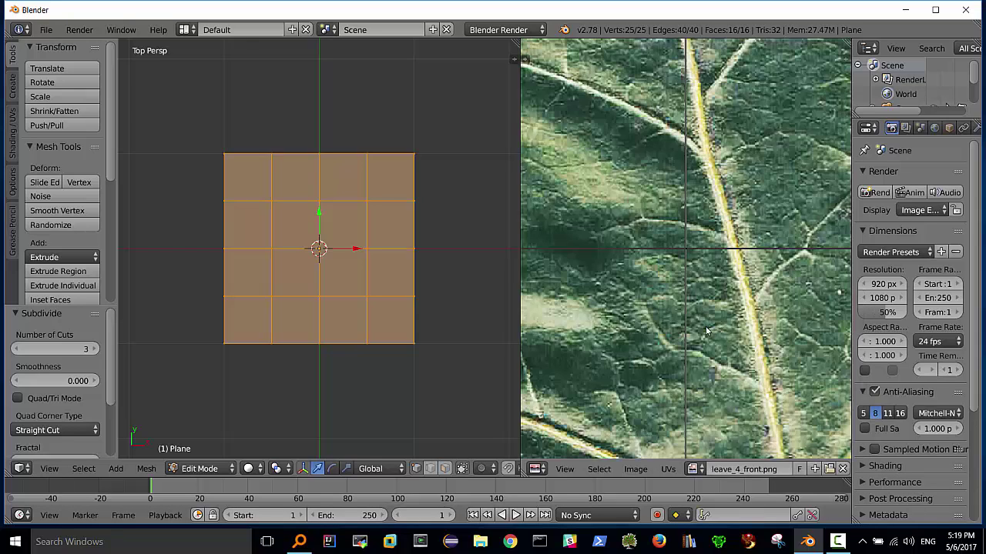
scroll(659, 302, "down", 1)
scroll(659, 302, "down", 3)
scroll(658, 302, "down", 2)
scroll(658, 302, "down", 1)
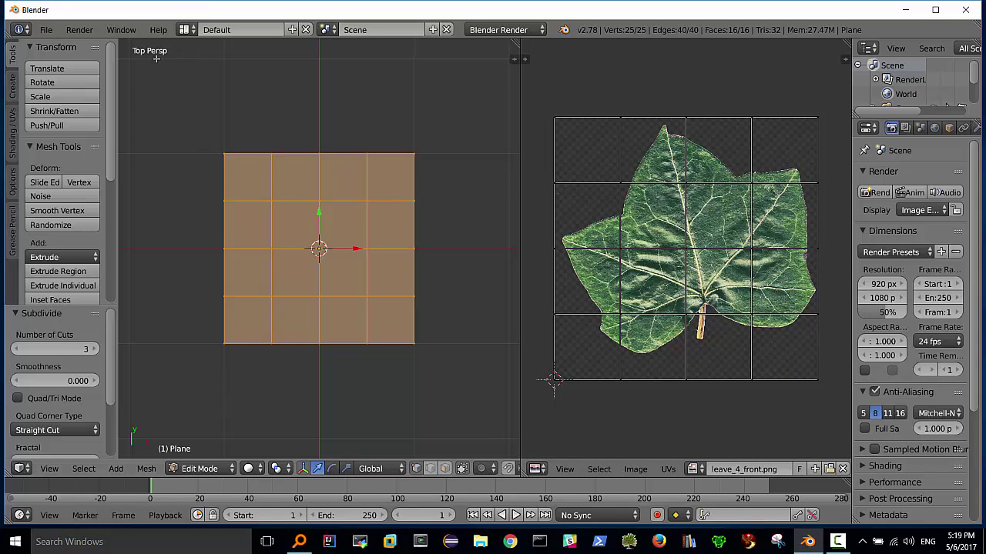
Step: Switch to orthographic view and set viewport shading to Rendered
key("KP_5")
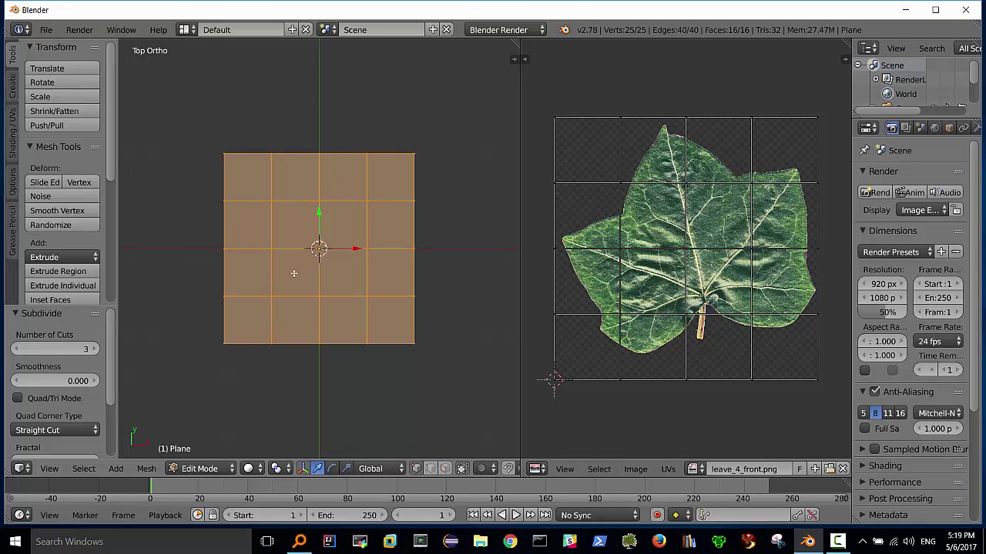
left_click(259, 470)
left_click(278, 375)
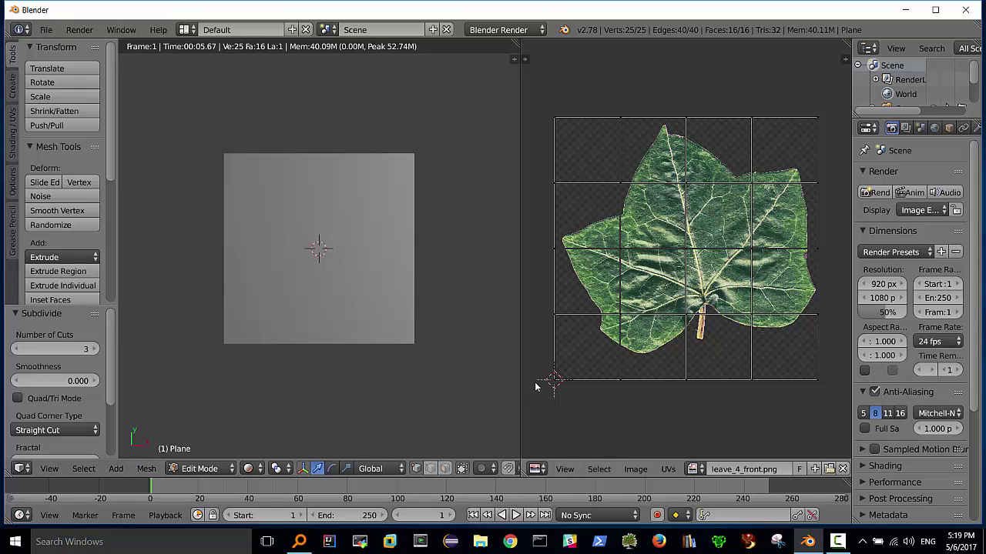
Step: Switch to Cycles Render and assign the existing Material to the plane with Use Nodes on
left_click(540, 31)
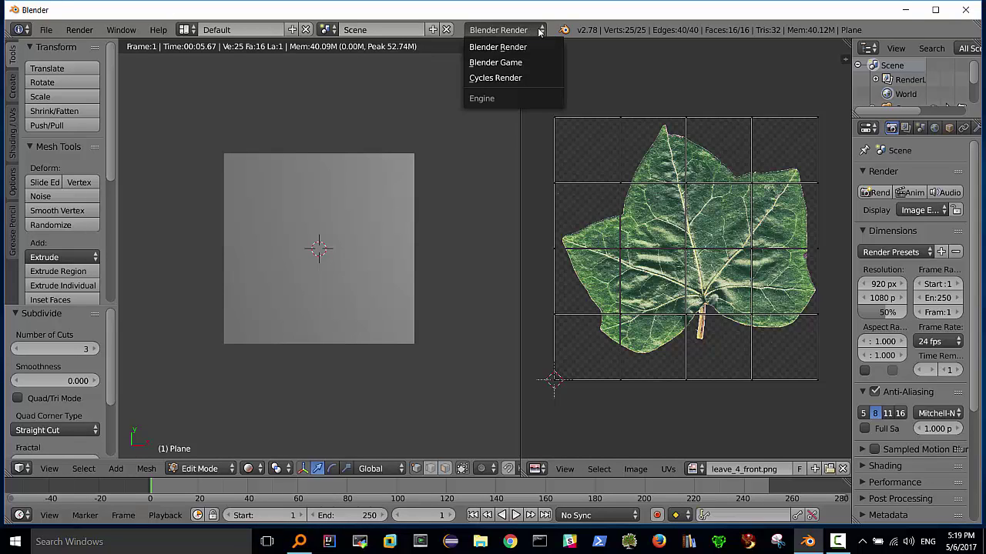
left_click(511, 77)
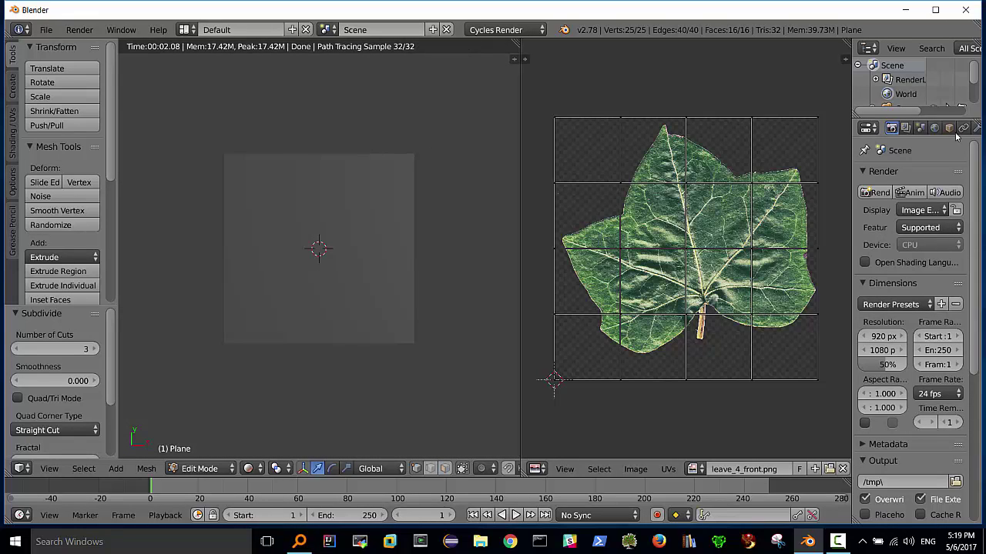
scroll(947, 128, "down", 3)
scroll(925, 128, "down", 3)
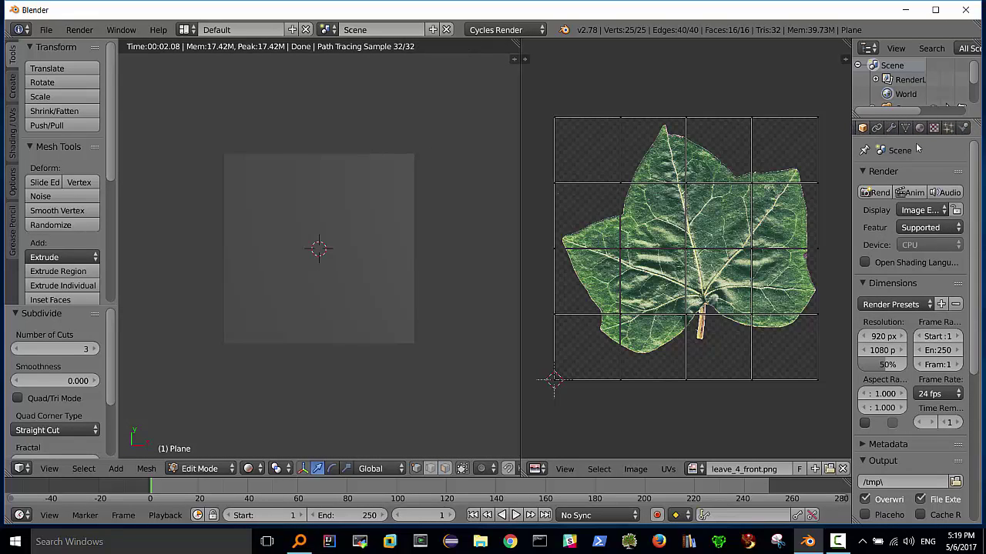
left_click(919, 128)
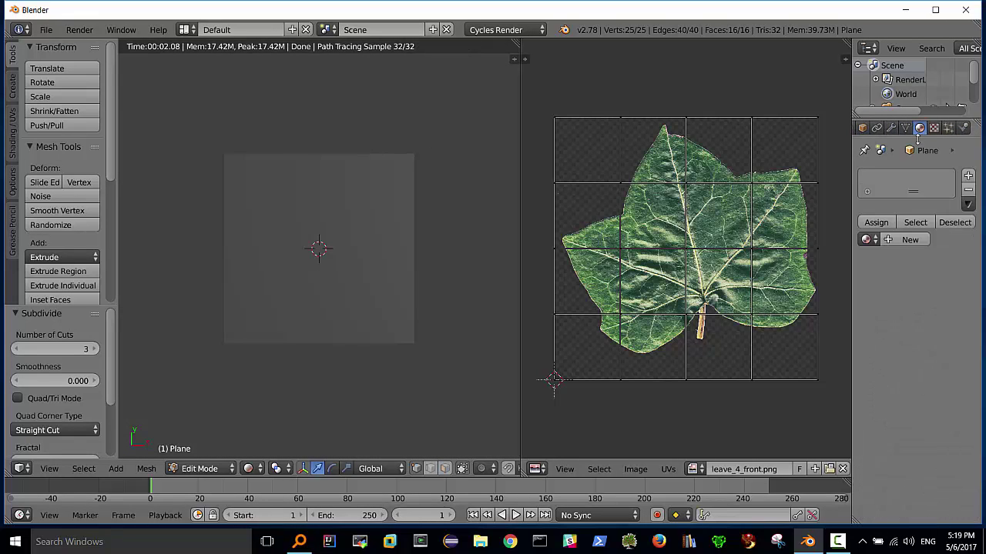
left_click(868, 240)
left_click(826, 262)
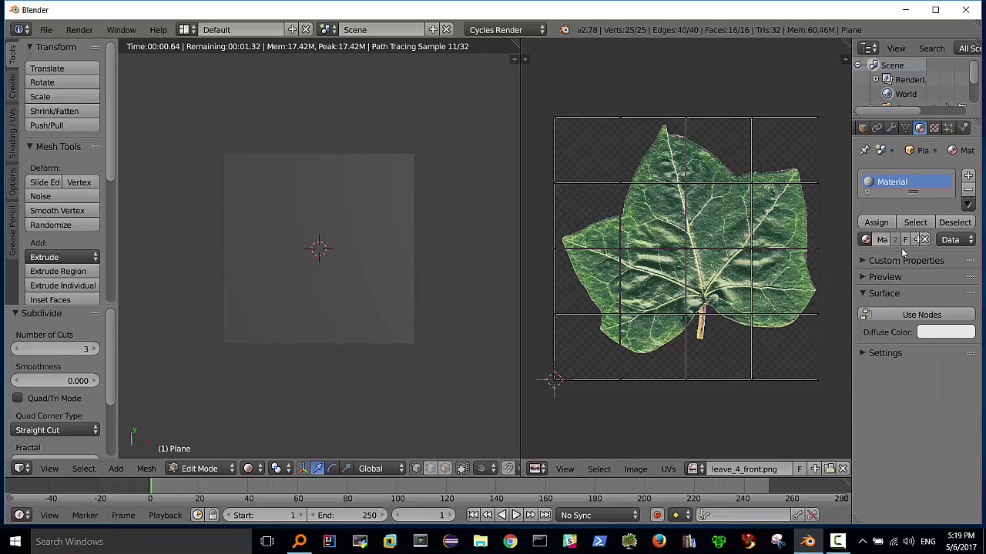
left_click(909, 313)
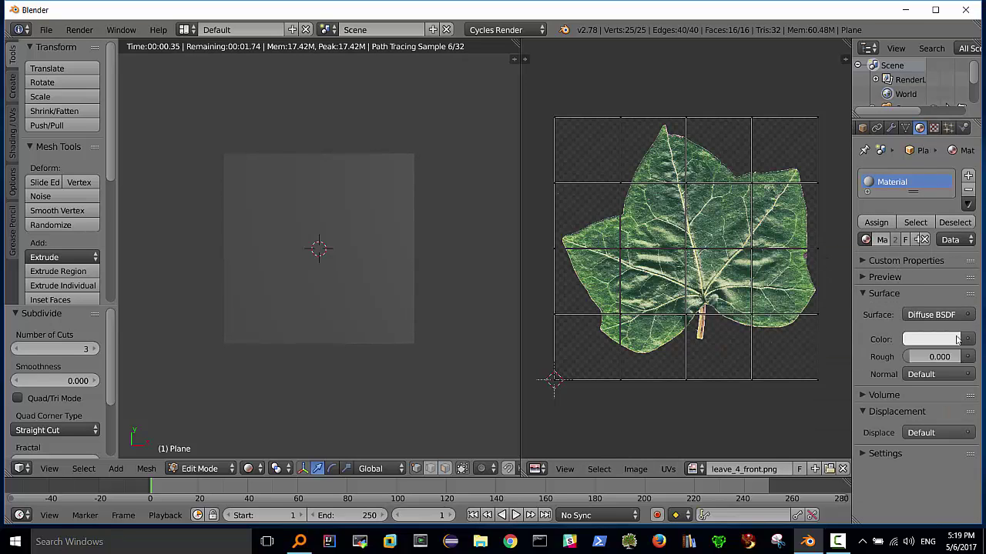
Step: Feed the material's Color from an Image Texture using leave_4_front.png
left_click(969, 341)
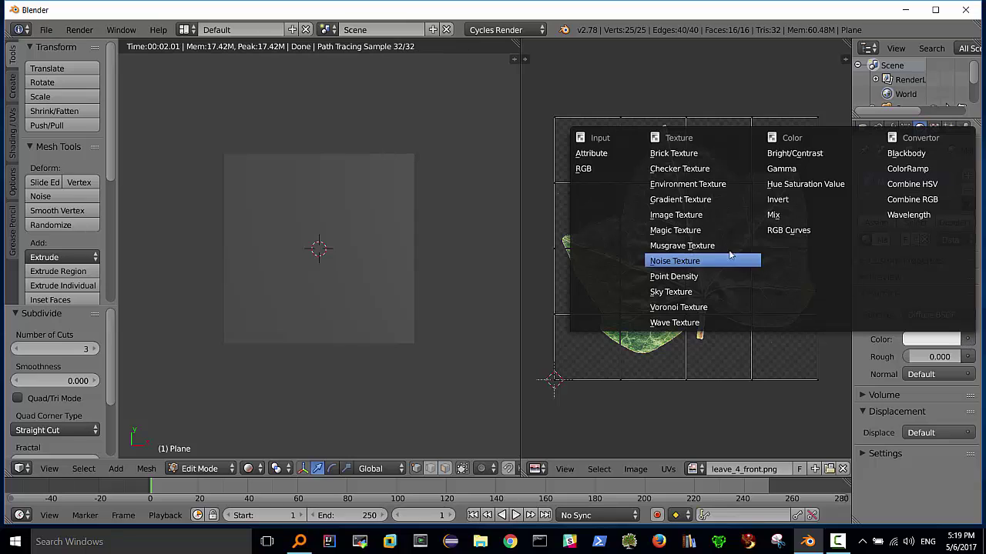
left_click(683, 216)
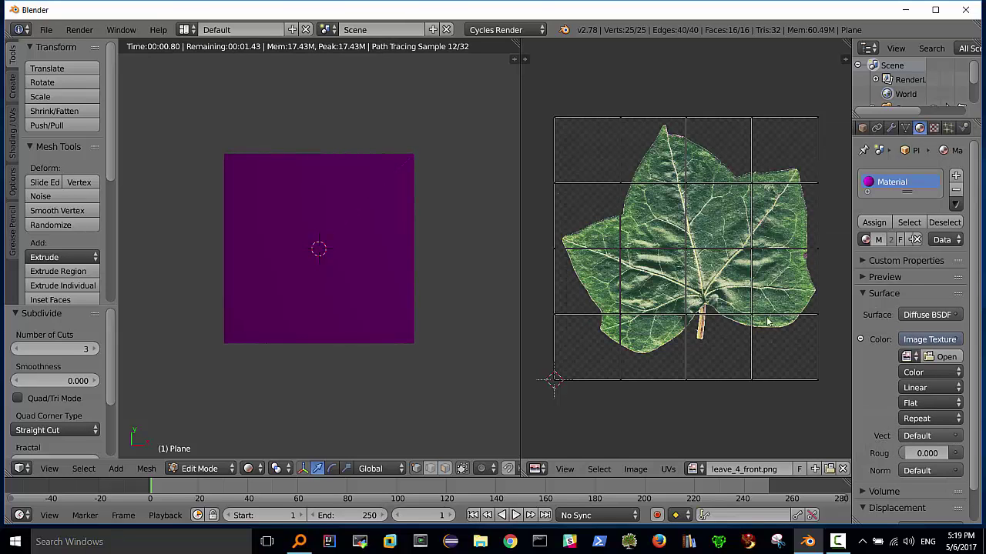
left_click(916, 359)
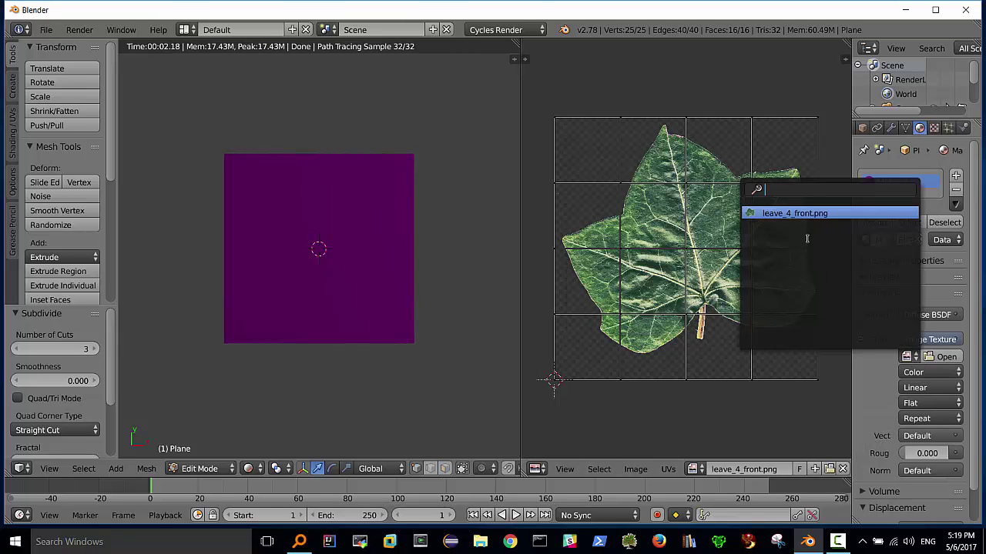
left_click(800, 214)
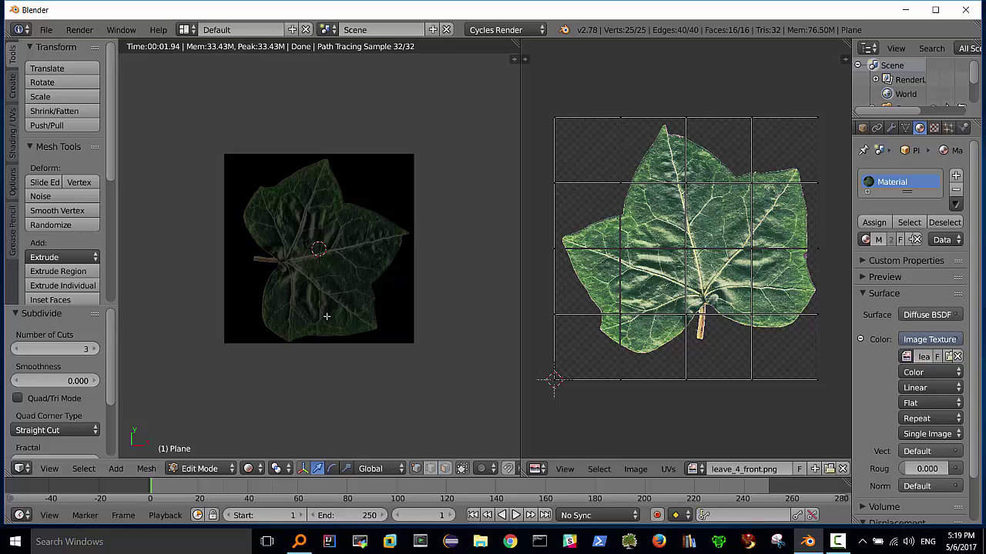
scroll(327, 315, "up", 3)
scroll(328, 313, "down", 1)
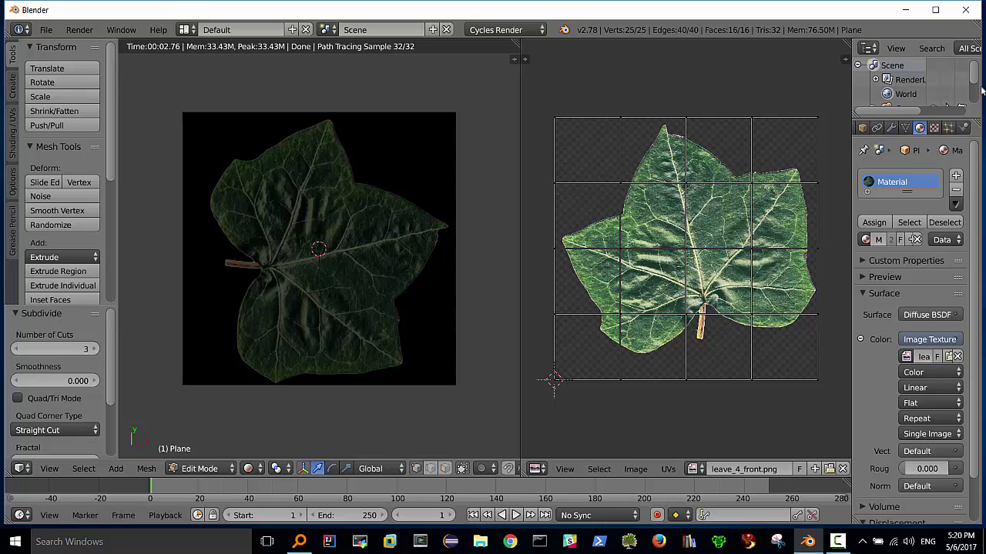
left_click_drag(976, 74, 975, 99)
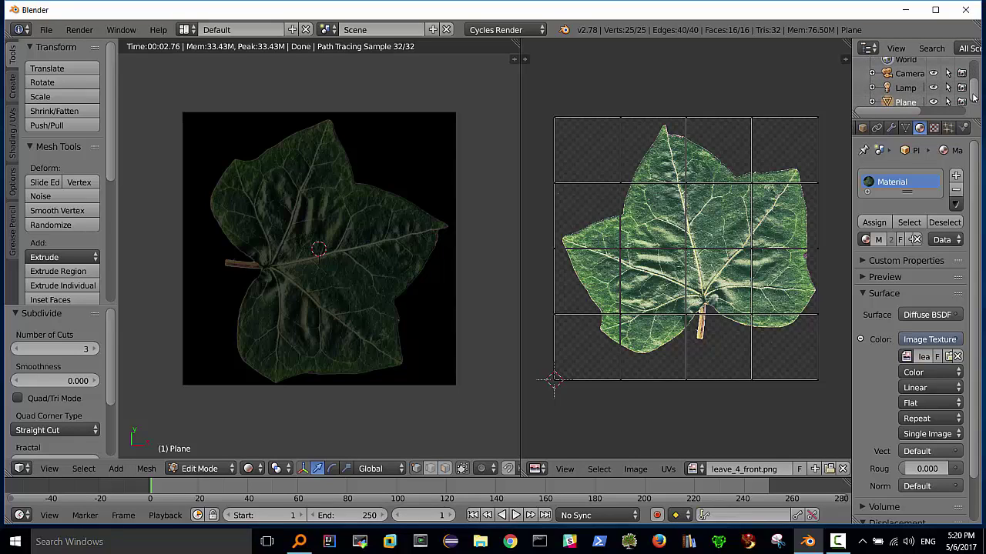
Step: Make the Lamp a node-based Sun lamp with strength 4.000
left_click(906, 85)
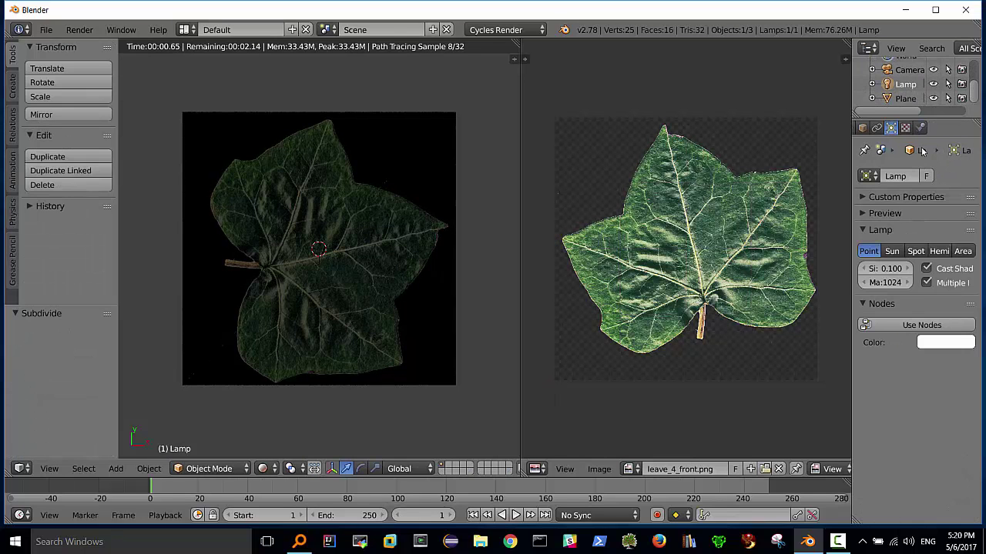
left_click(913, 327)
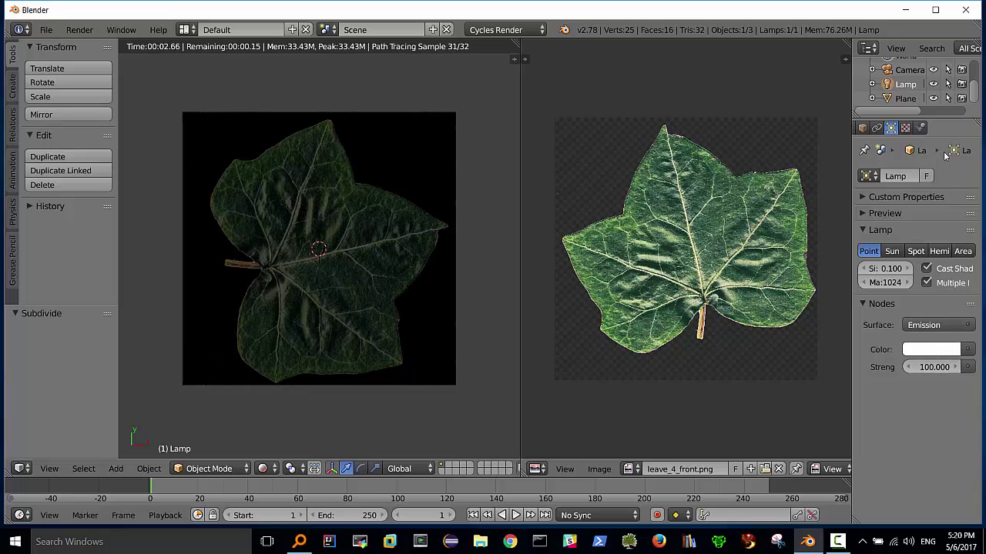
left_click(871, 176)
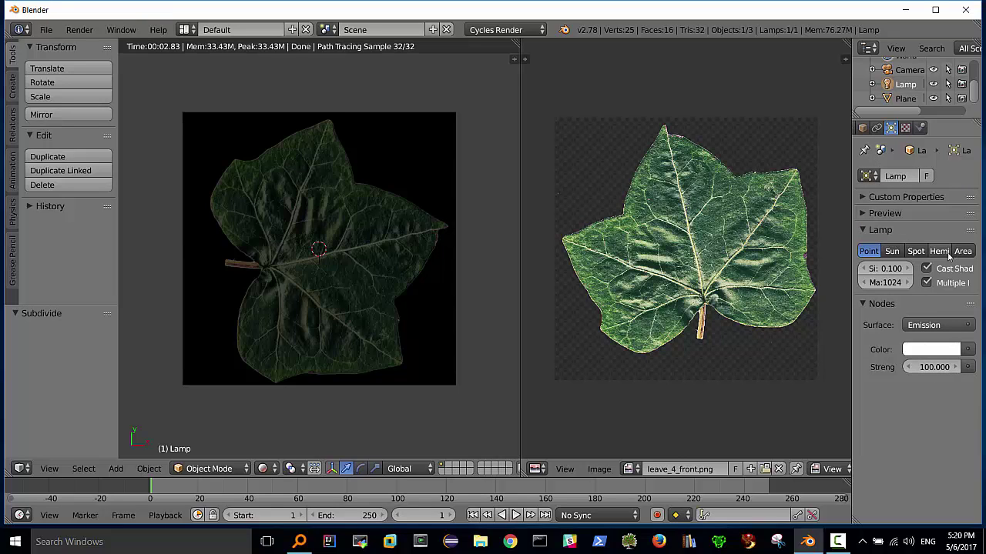
left_click(893, 253)
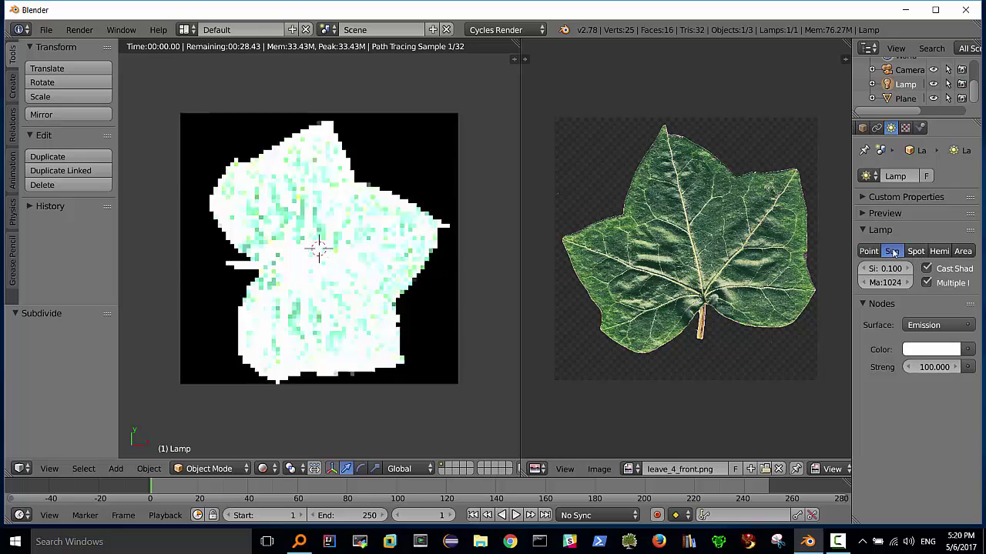
left_click(932, 367)
type("4")
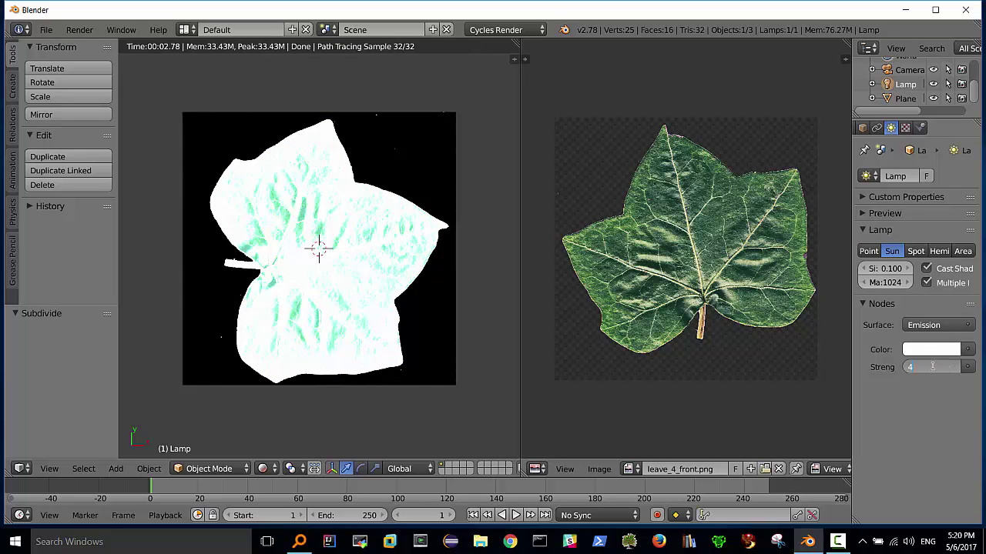
key("Return")
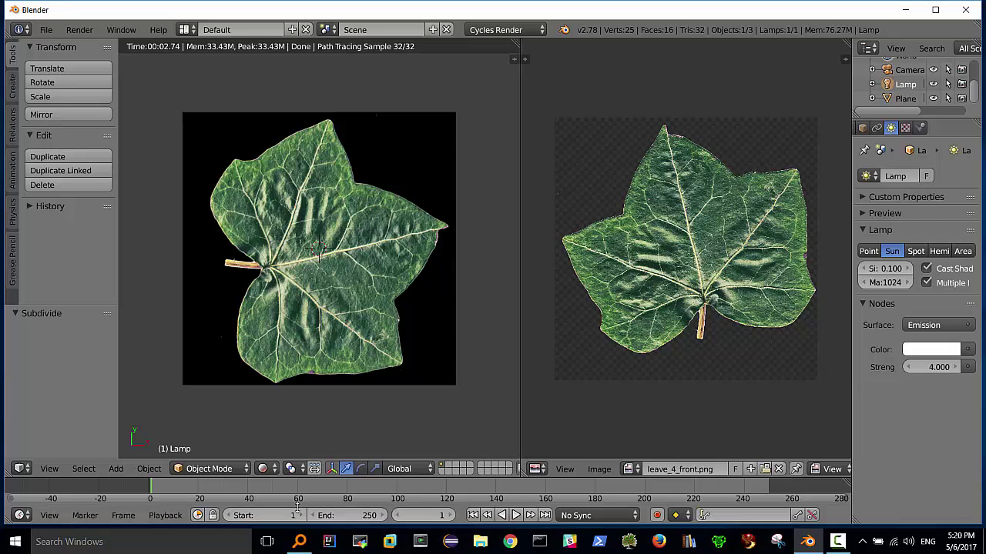
Step: Switch shading to Texture, check top and bottom views, then Material shading and select the plane
left_click(265, 468)
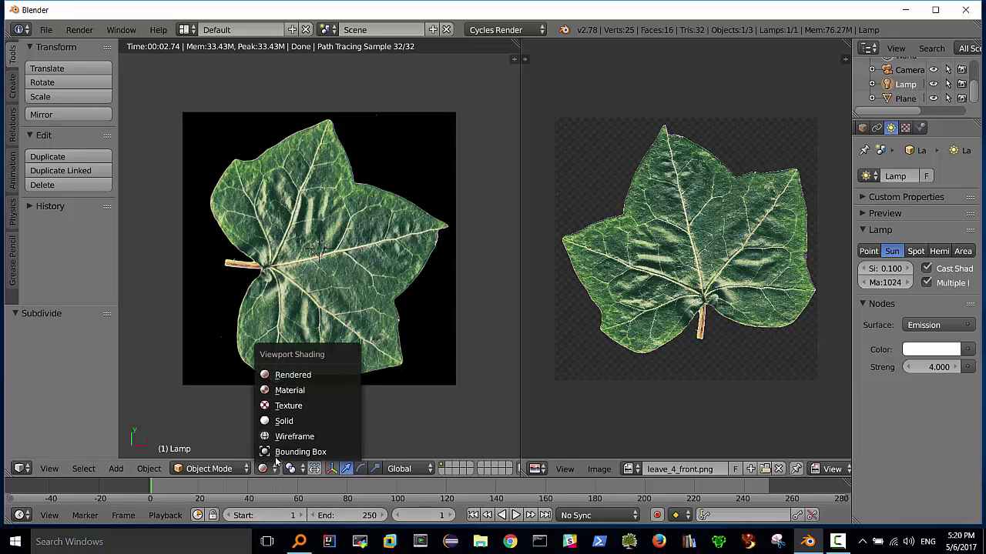
left_click(288, 406)
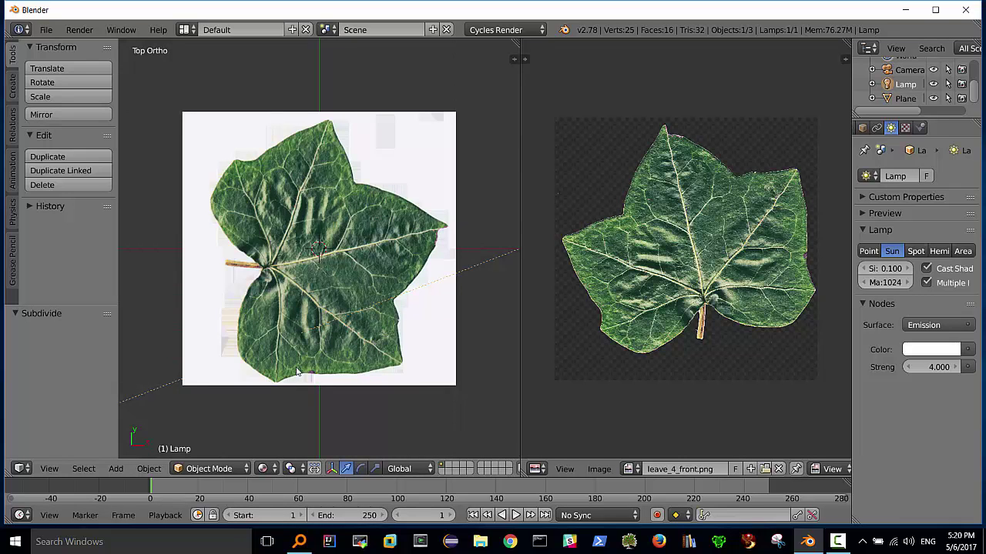
key("ctrl+KP_7")
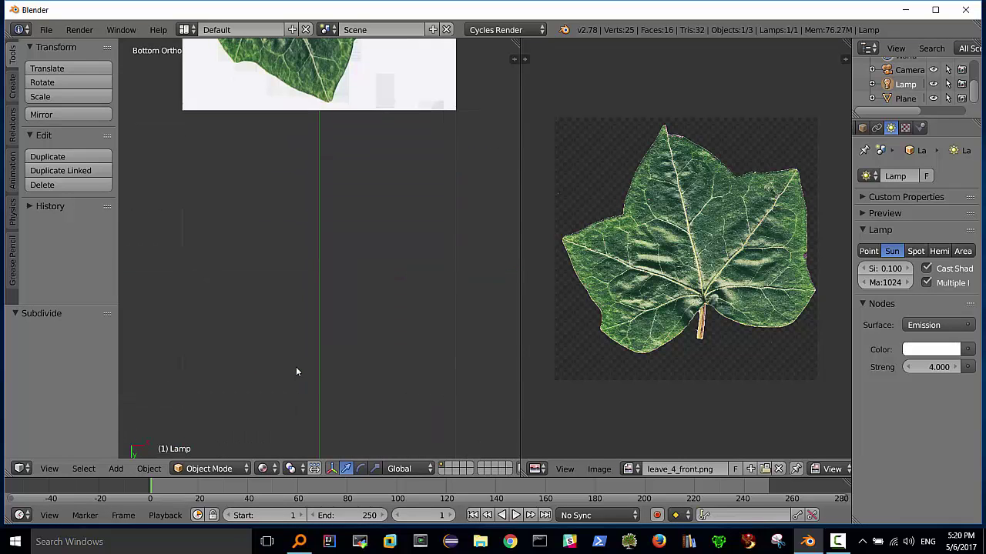
key("KP_7")
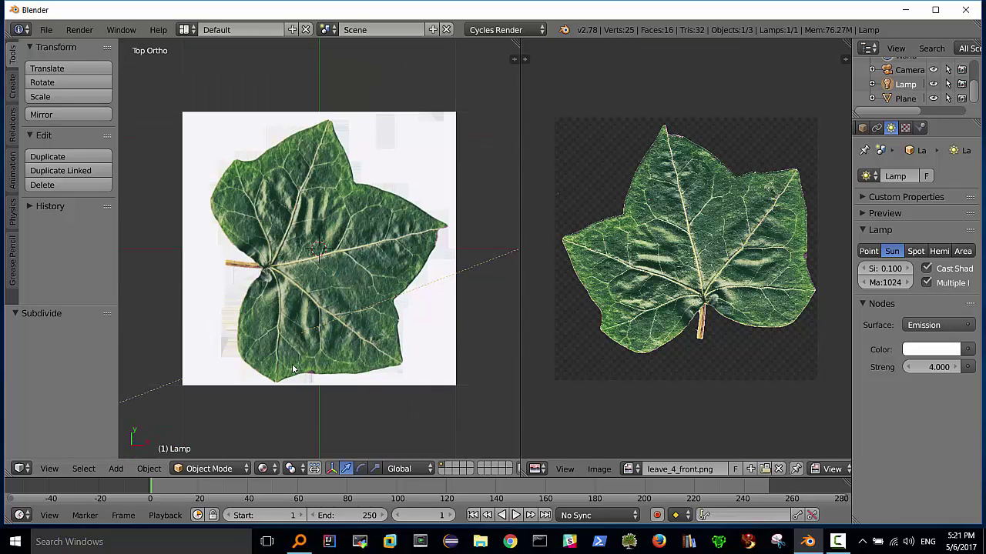
left_click(263, 468)
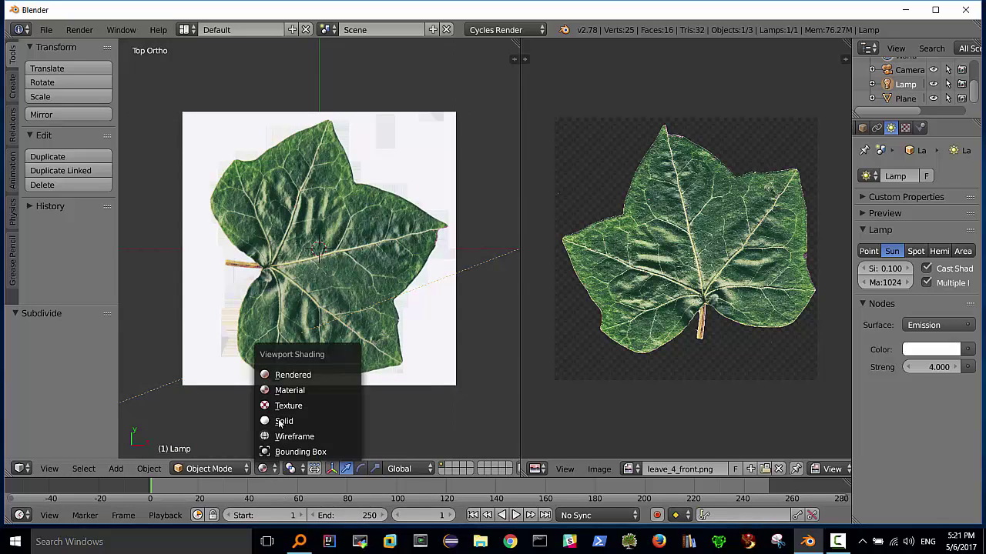
left_click(281, 389)
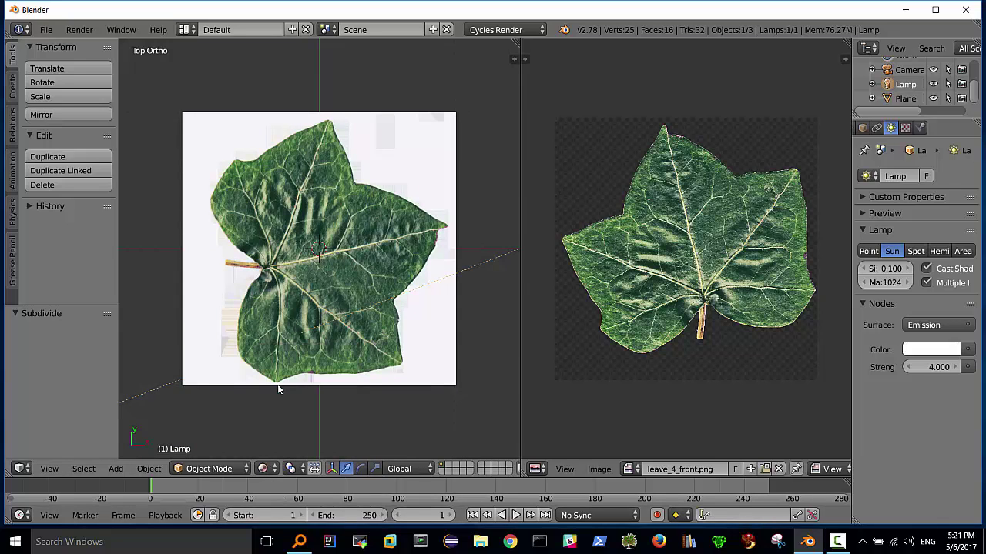
right_click(343, 234)
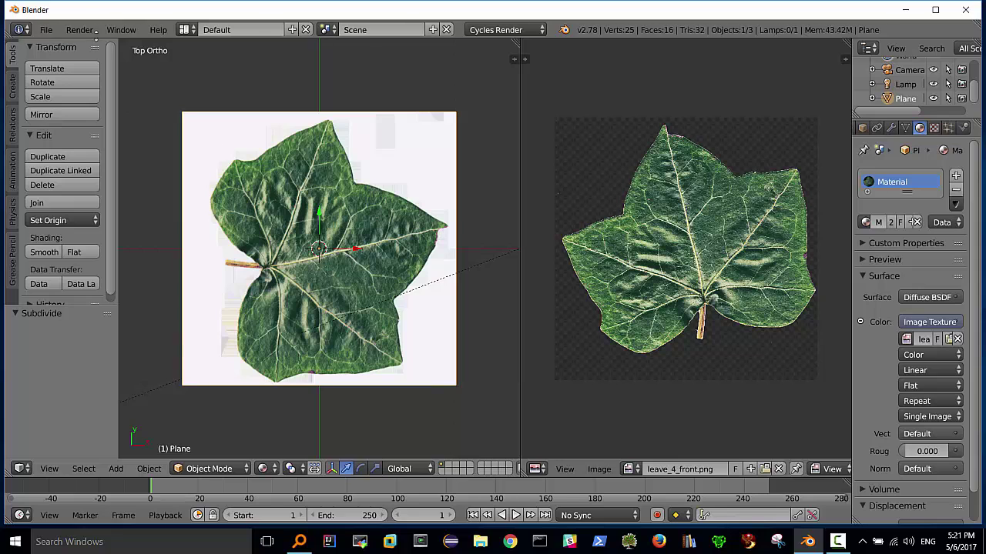
Step: Start a Collada export with the SL+Open Sim Static preset
left_click(46, 29)
mouse_move(98, 301)
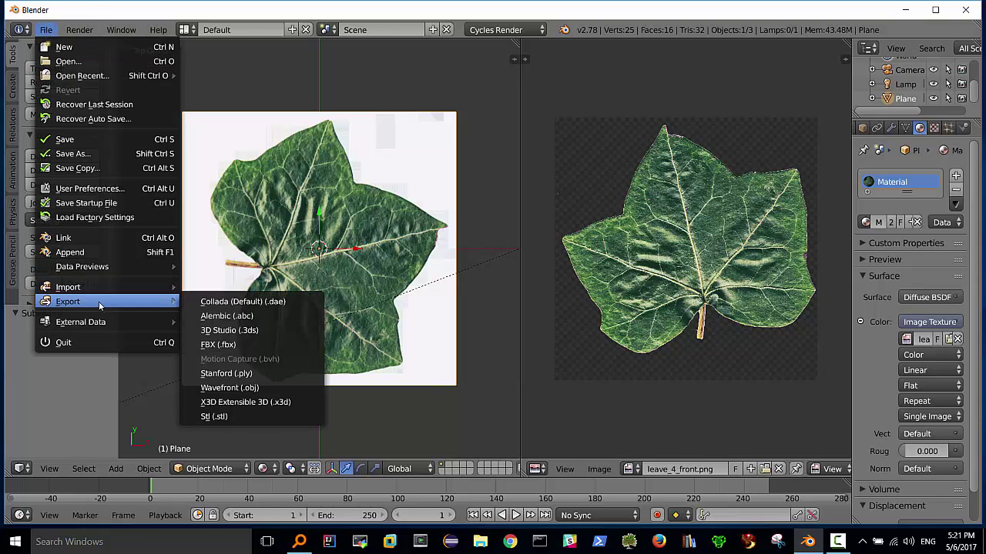
left_click(231, 301)
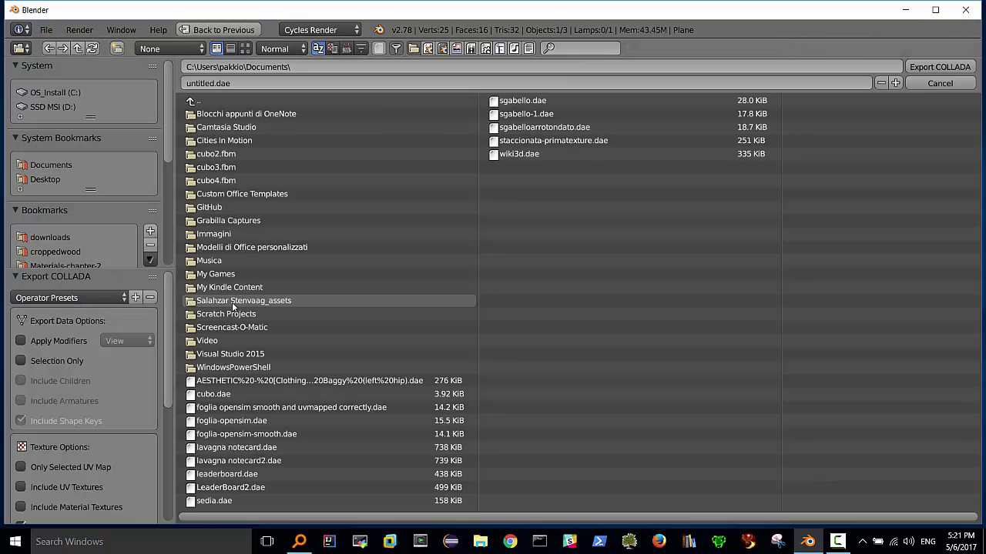
left_click(117, 299)
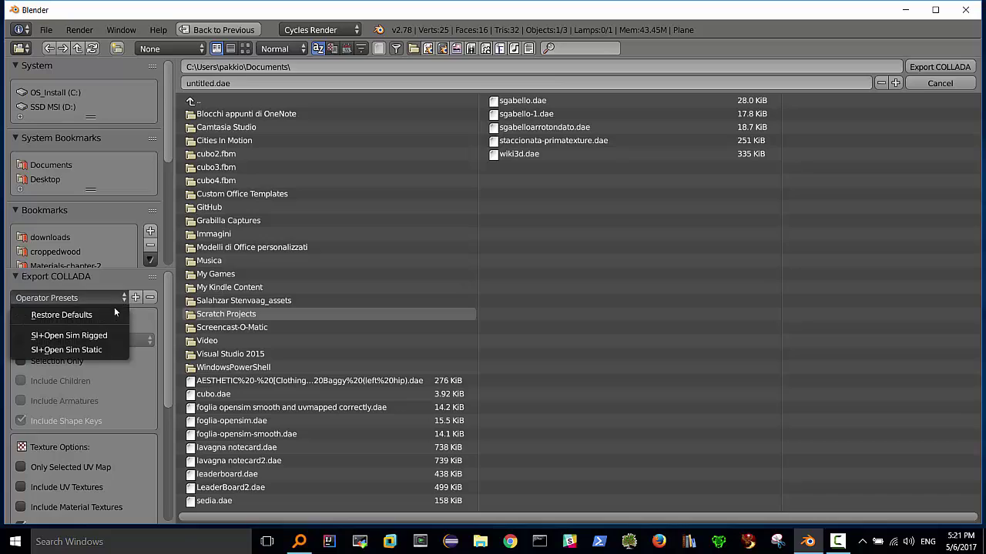
left_click(92, 349)
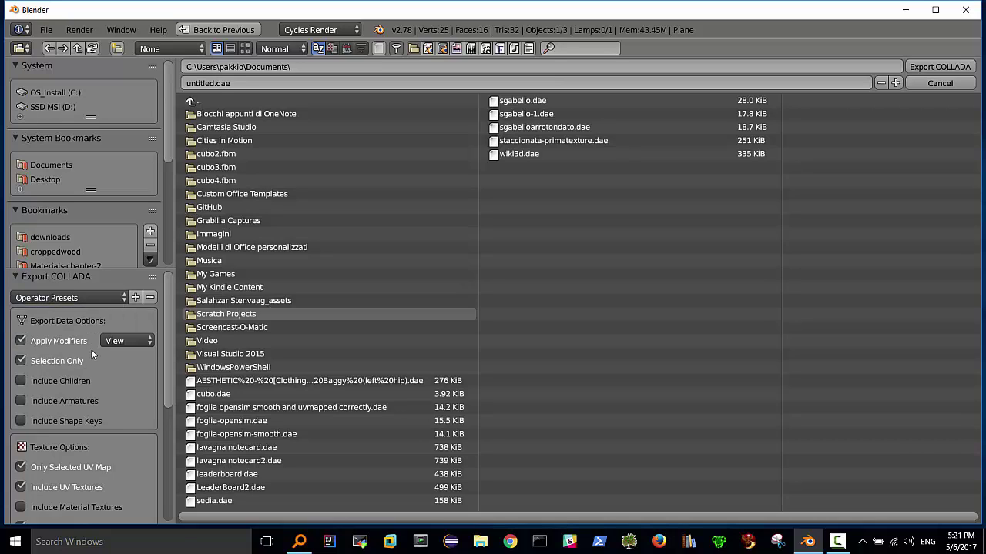
Step: Name the file 'foglia video prova 1' and export it to Documents
left_click(221, 85)
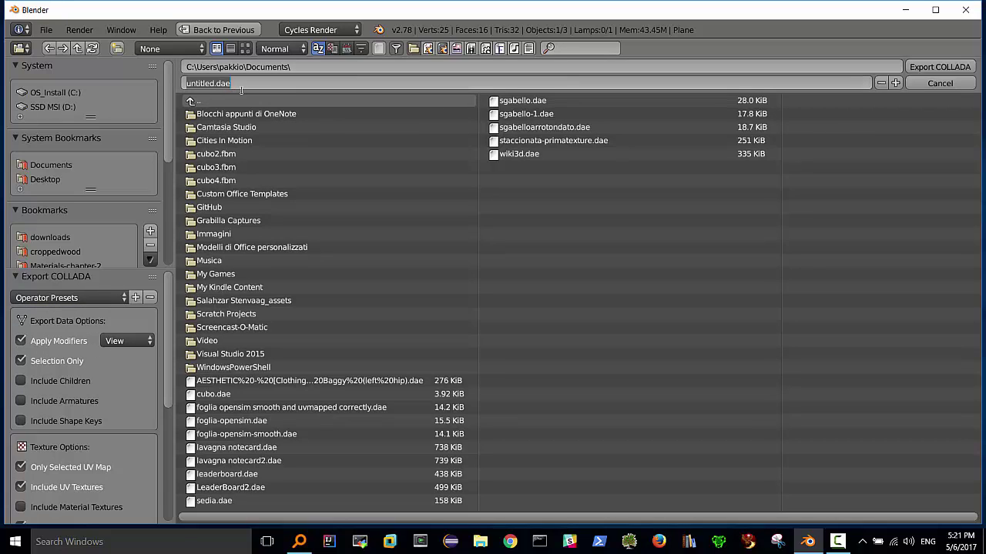
type("fog")
type("prova 1")
left_click(944, 67)
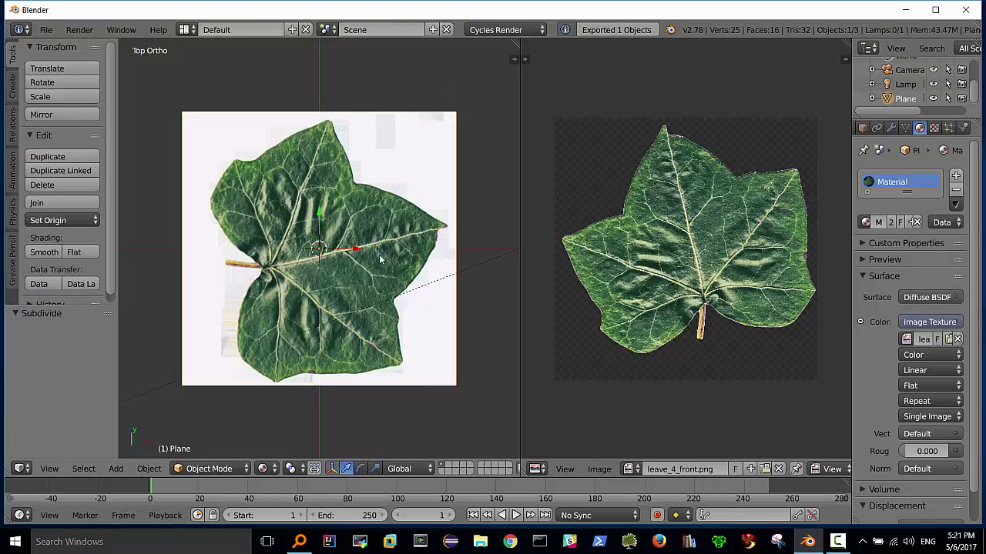
Step: Bring Firestorm forward and select the saved Craft World account on the login screen
left_click(748, 543)
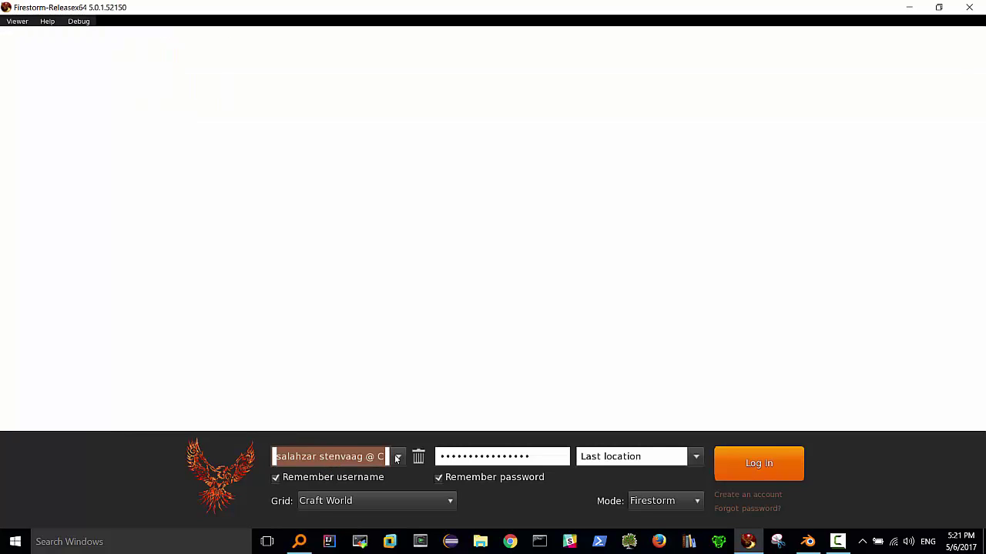
left_click(398, 459)
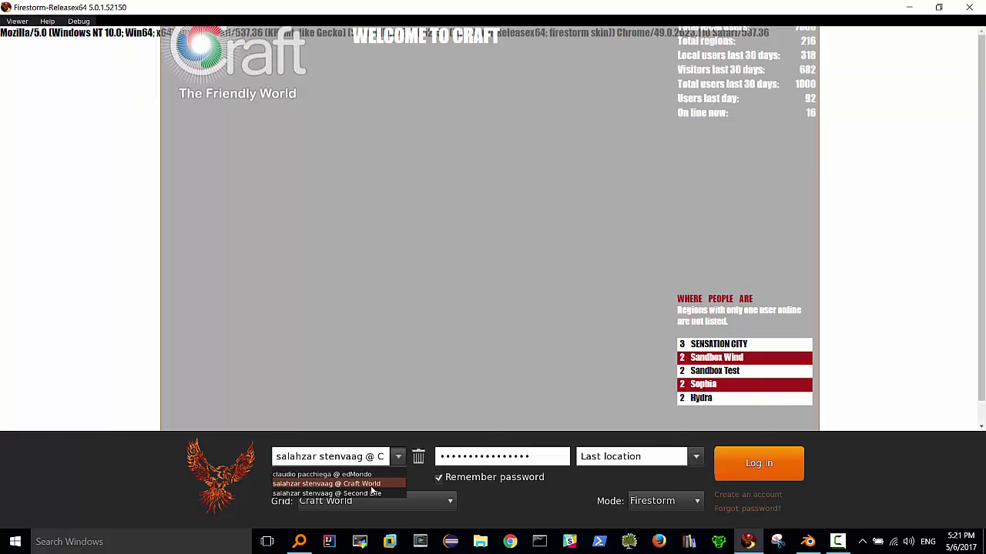
left_click(370, 485)
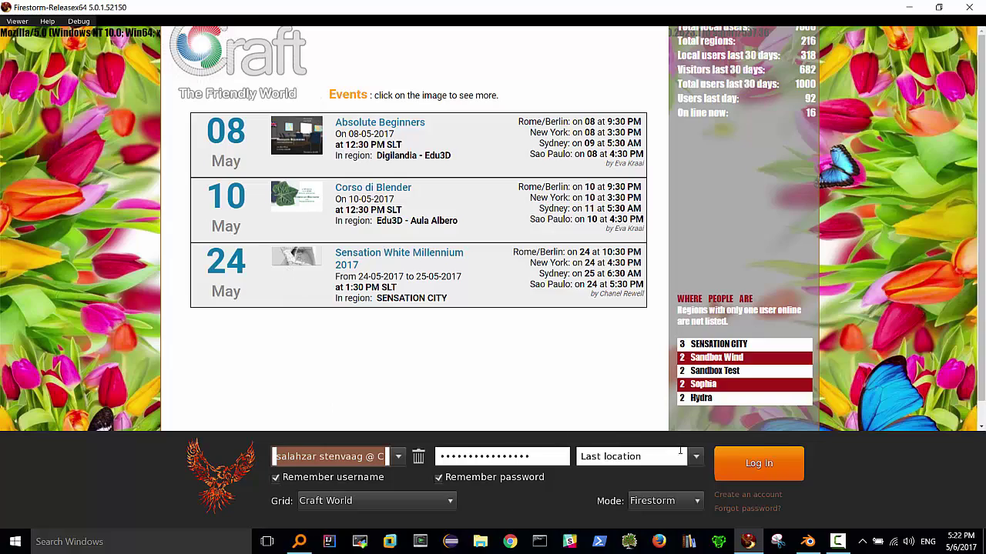
Step: Log in to Craft World and look around the Edu3d amphitheatre at the three ivy-leaf objects
left_click(767, 466)
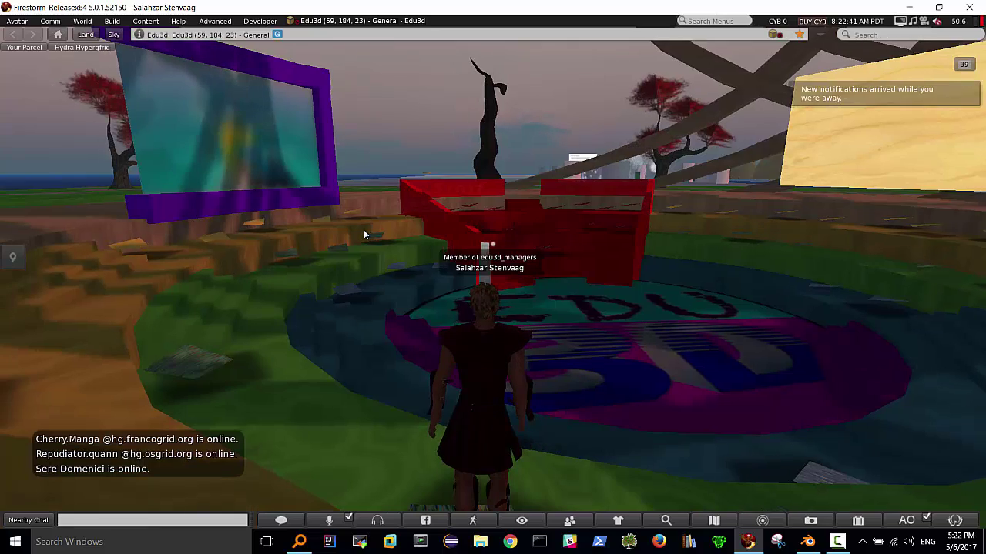
key("Left")
key("Right")
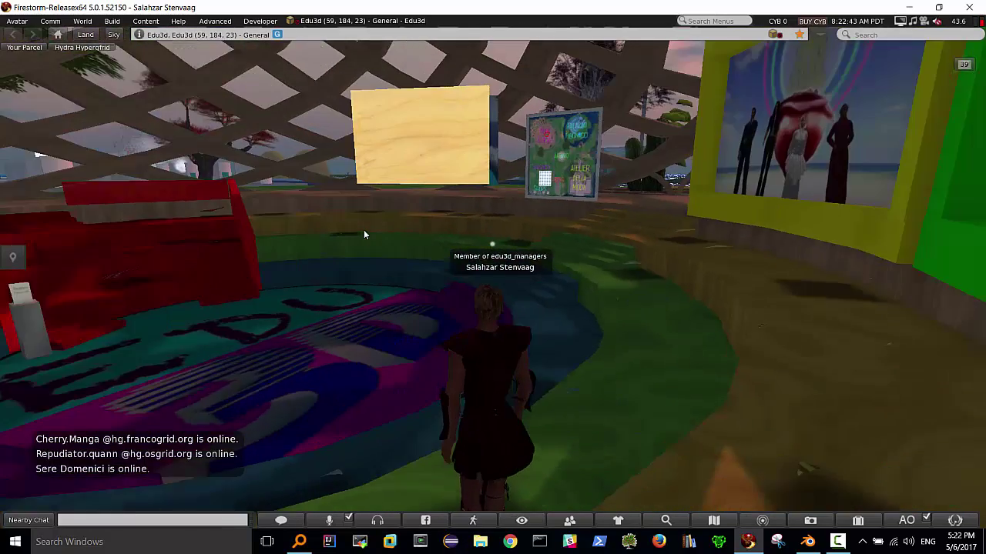
key("Left")
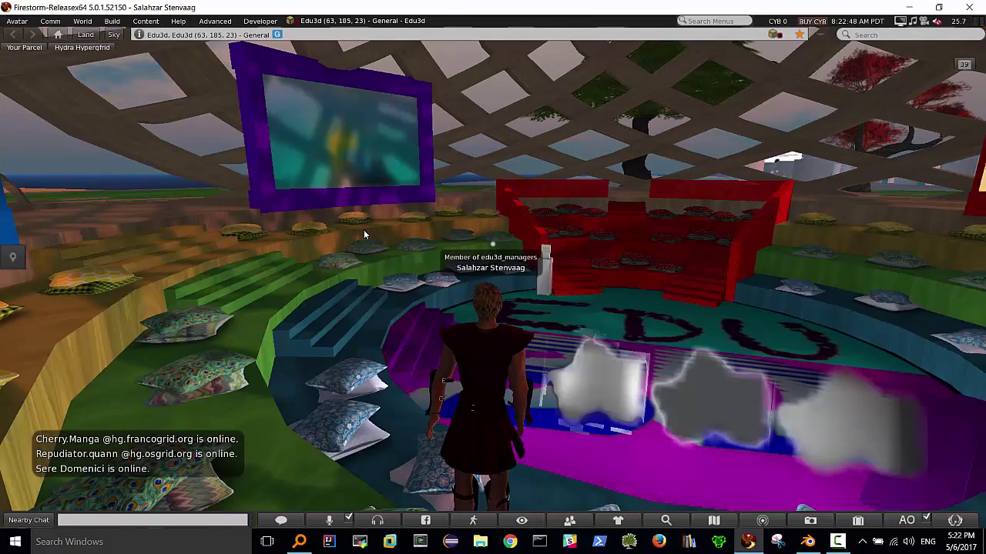
key("Right")
key("Left")
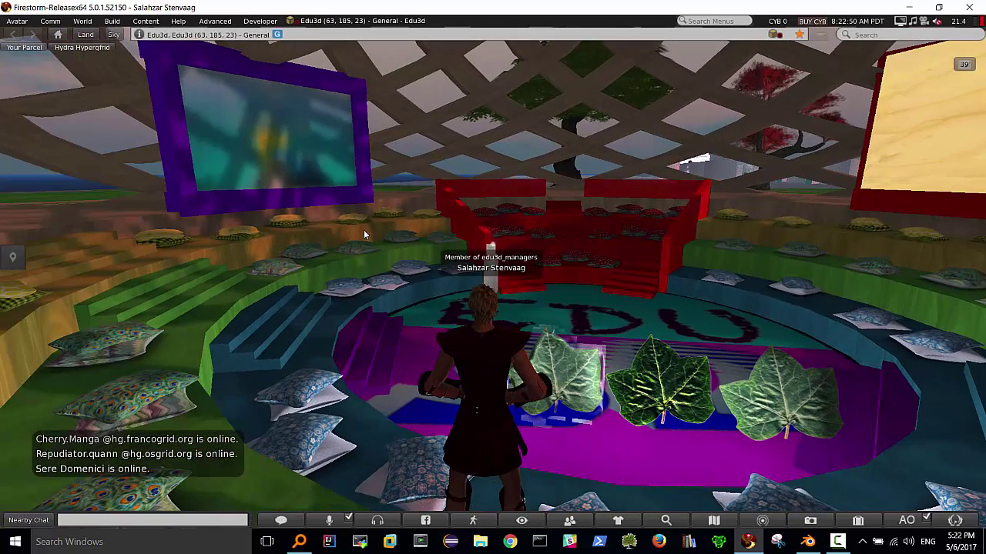
Step: Search the World Map for 'sandbox' and teleport to the Sandbox Test 2 region
left_click(714, 520)
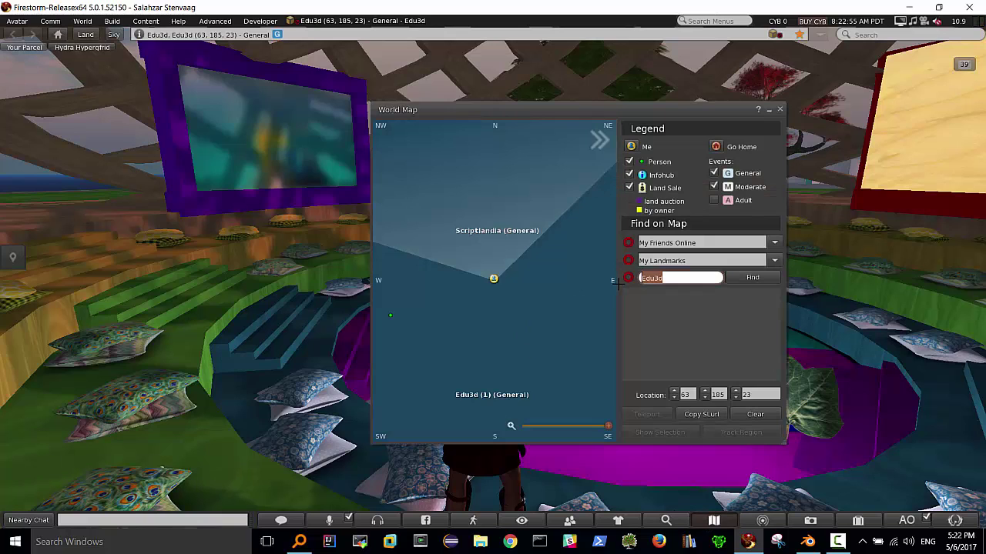
type("edu")
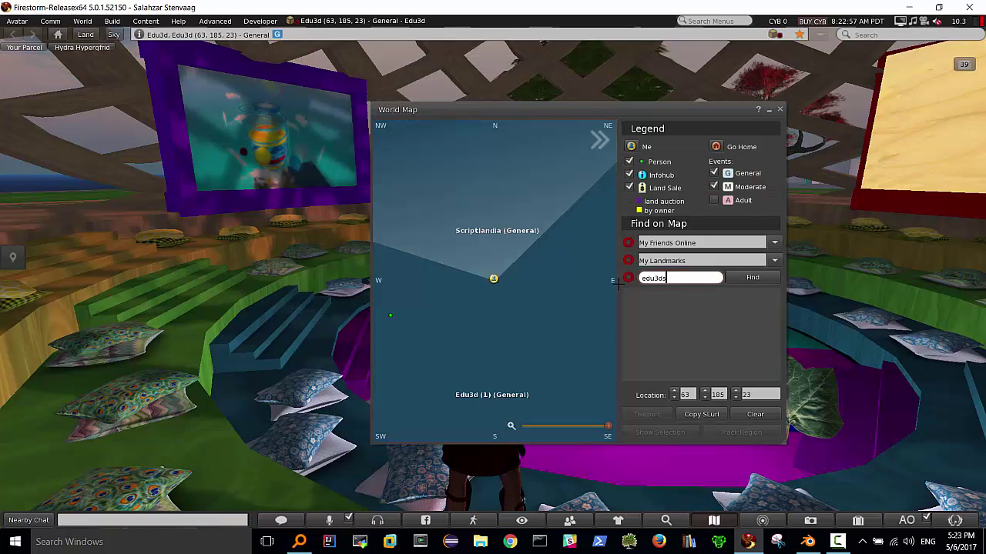
key("BackSpace")
key("BackSpace")
key("BackSpace")
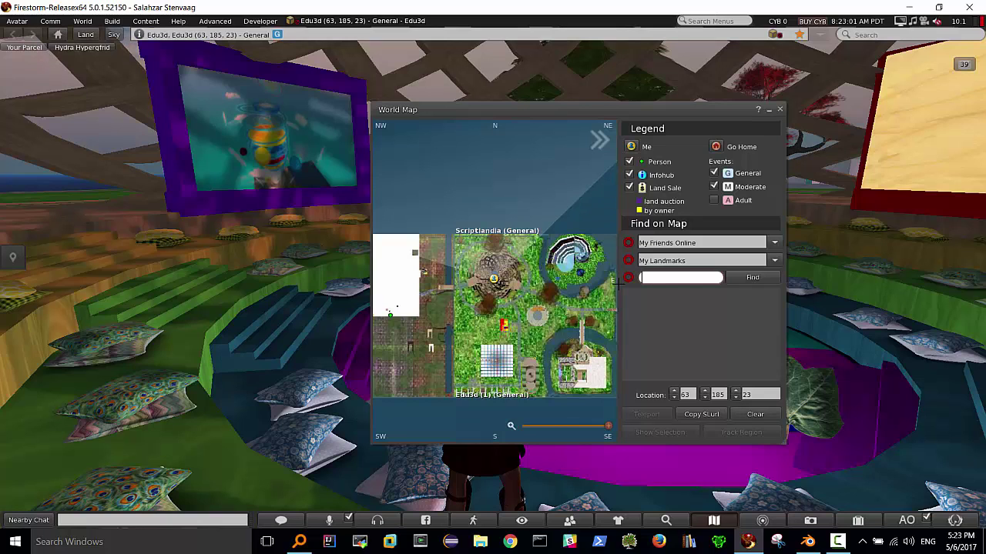
type("sandbox")
key("Return")
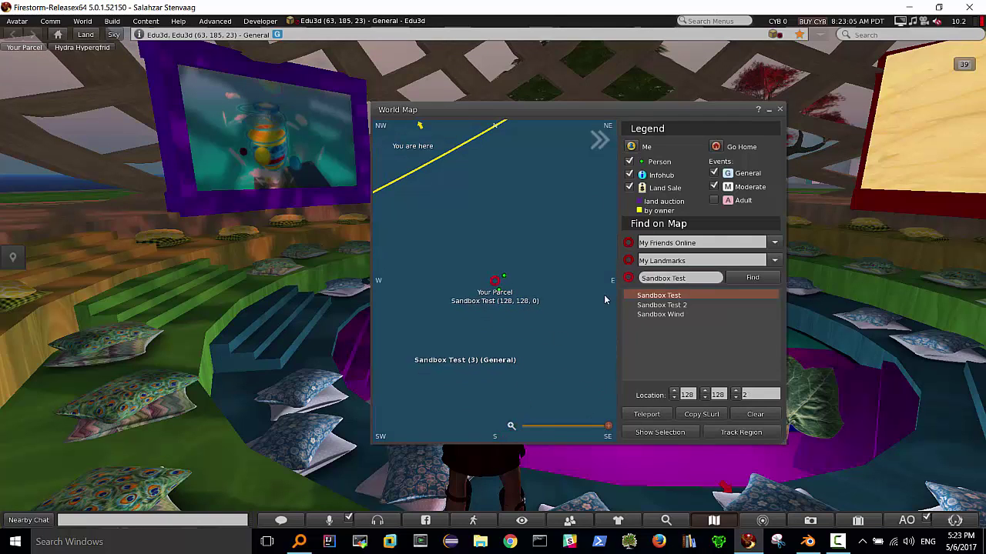
left_click(660, 306)
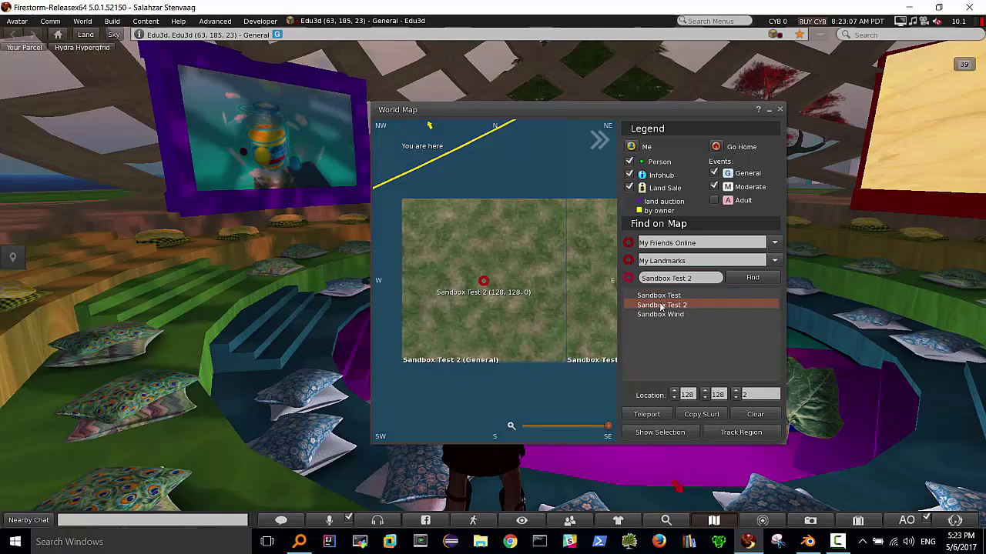
left_click(647, 415)
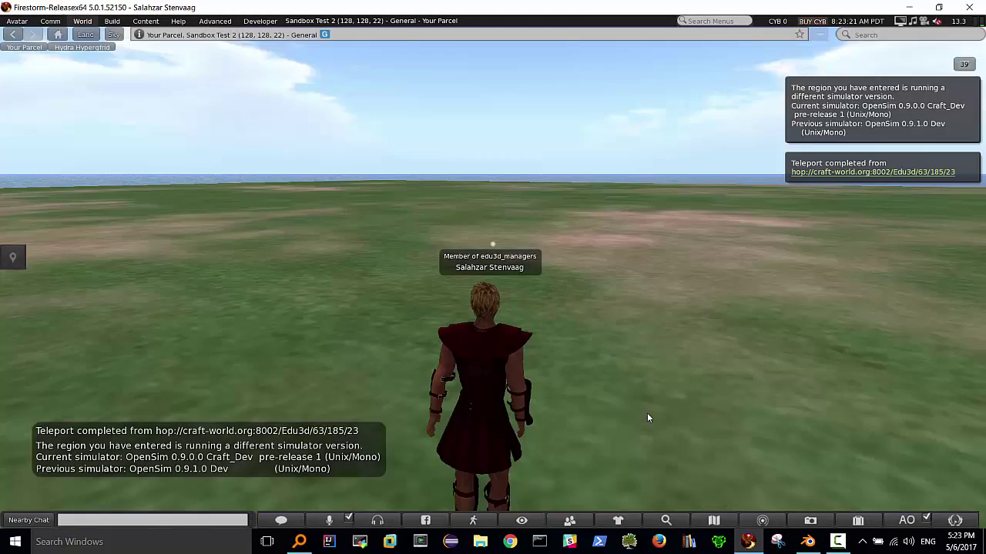
Step: Load foglia video prova 1.dae from Documents through Build > Upload > Mesh Model
key("Left")
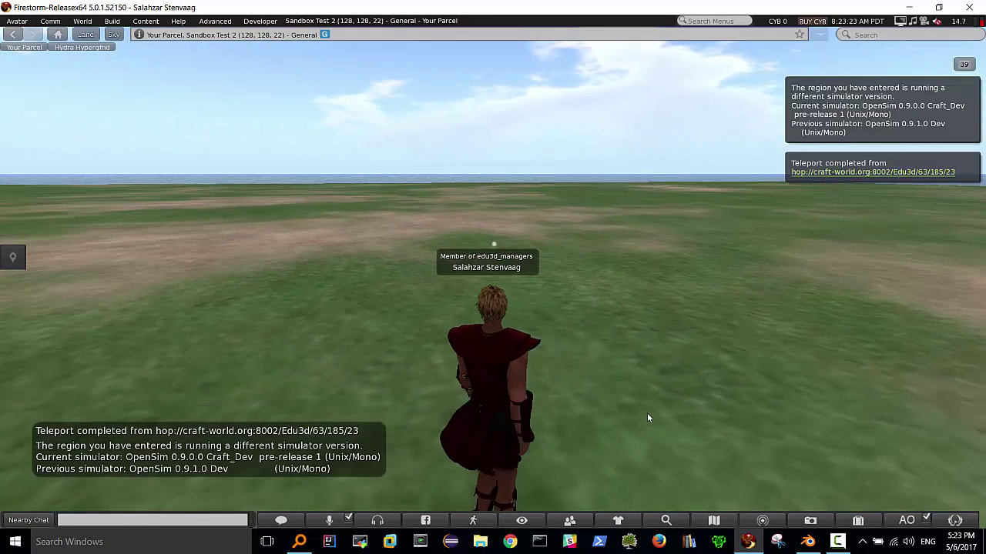
left_click(112, 21)
mouse_move(121, 185)
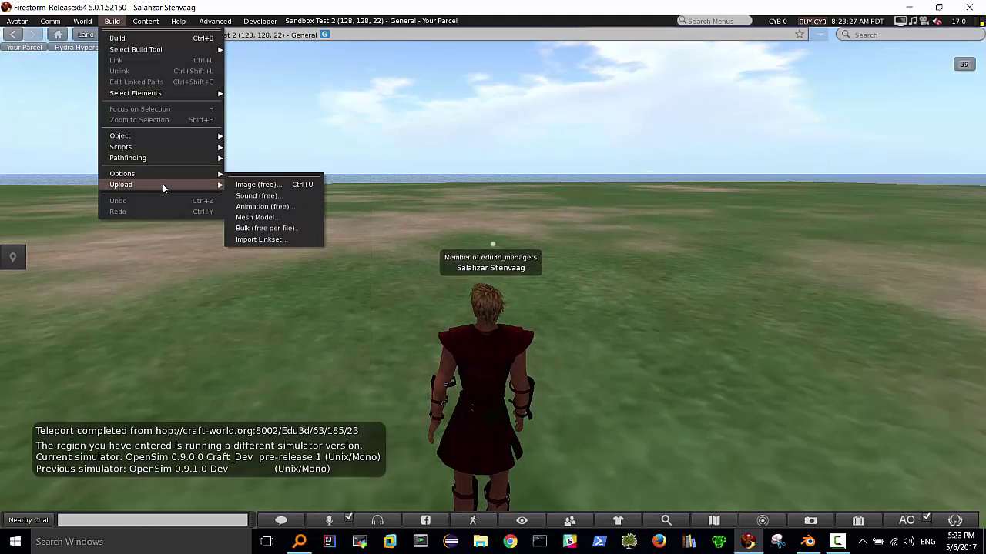
left_click(272, 217)
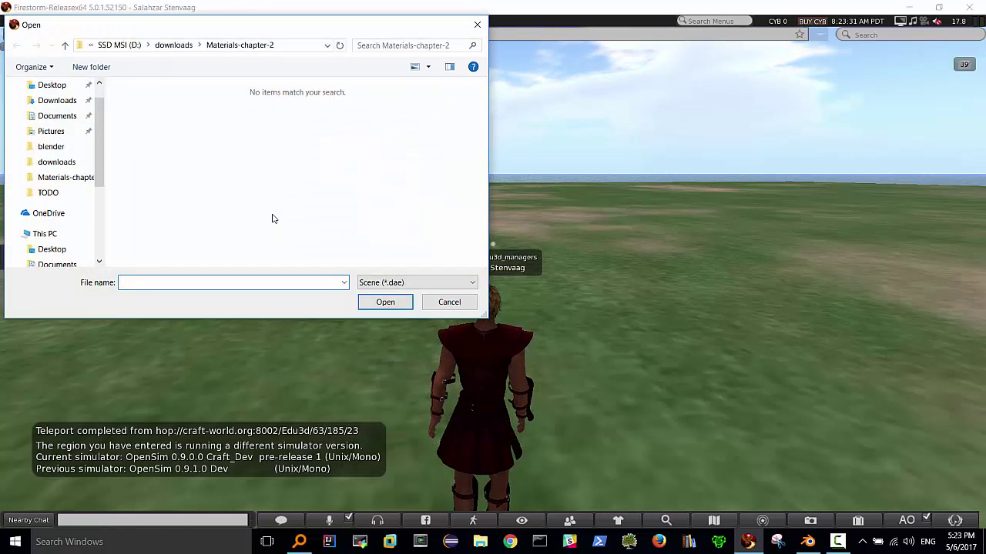
mouse_move(57, 169)
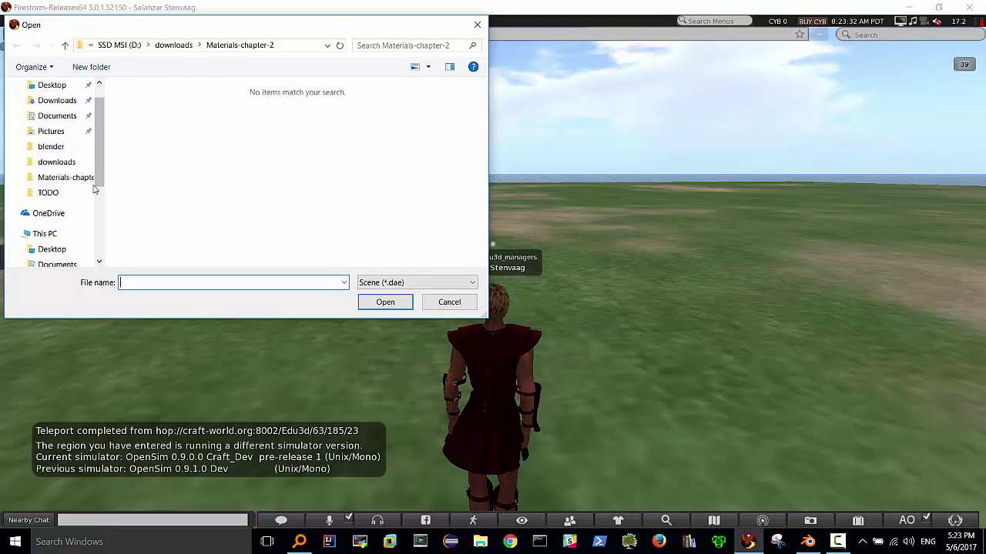
scroll(69, 131, "up", 2)
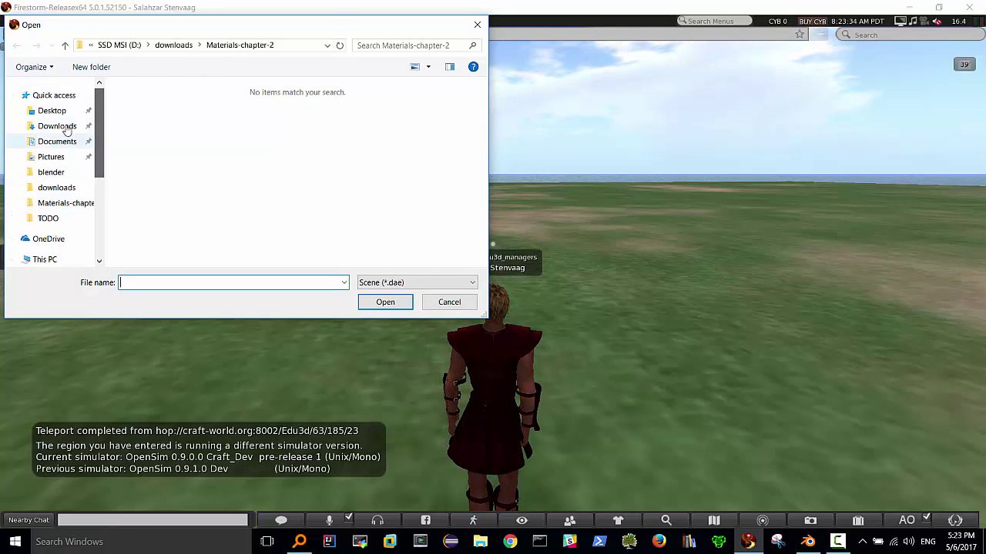
left_click(54, 141)
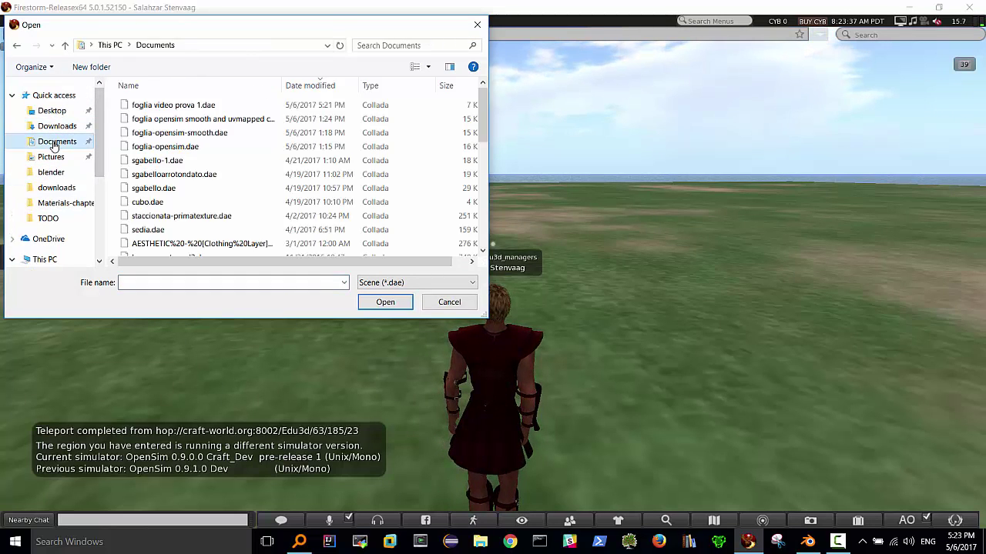
left_click(171, 106)
left_click(383, 303)
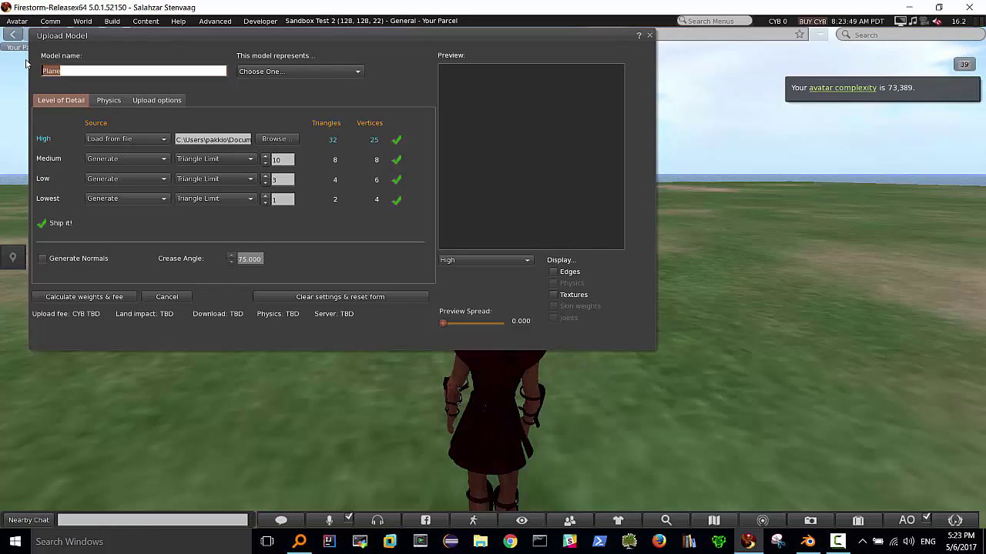
Step: Name the model 'foglia video parte 1', calculate weights and fee, and upload it
type("for")
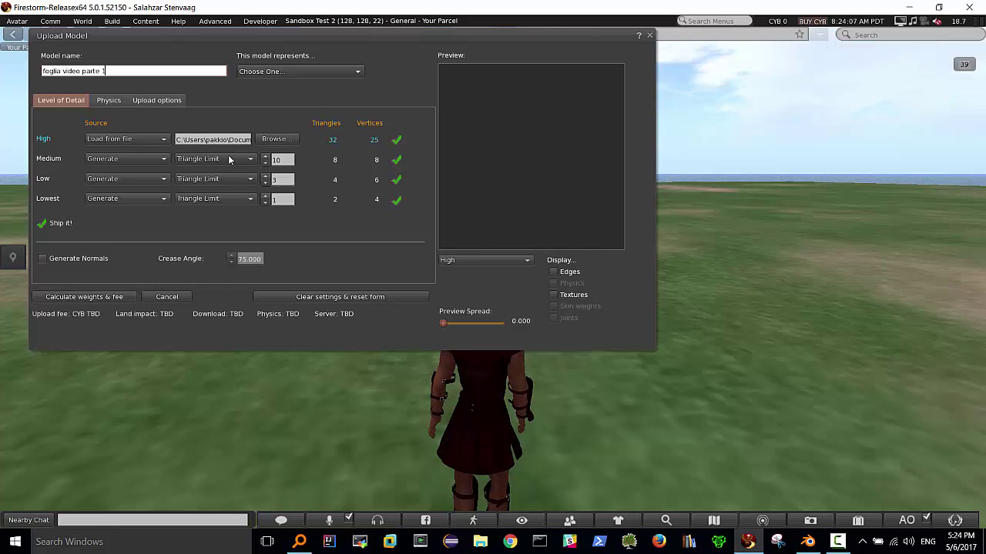
left_click(87, 297)
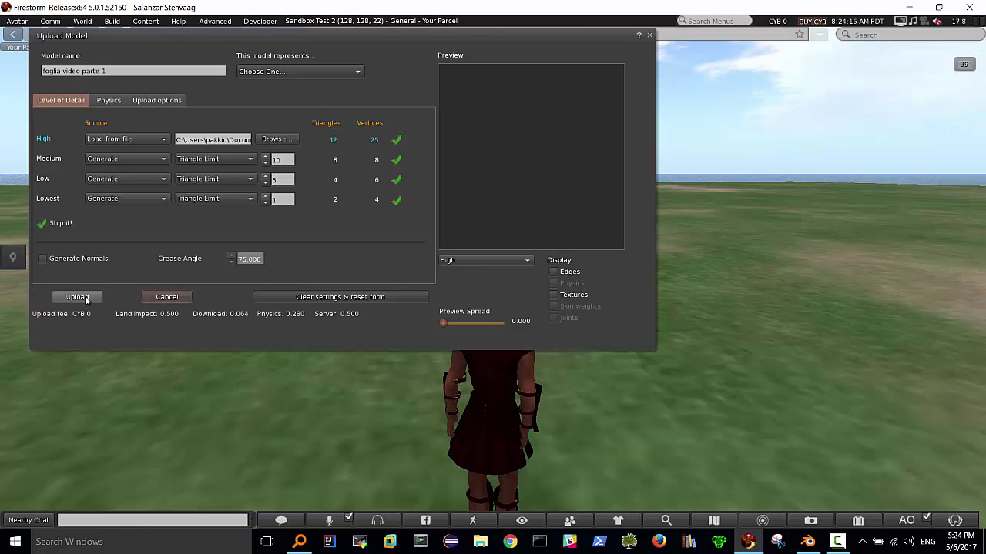
left_click(85, 297)
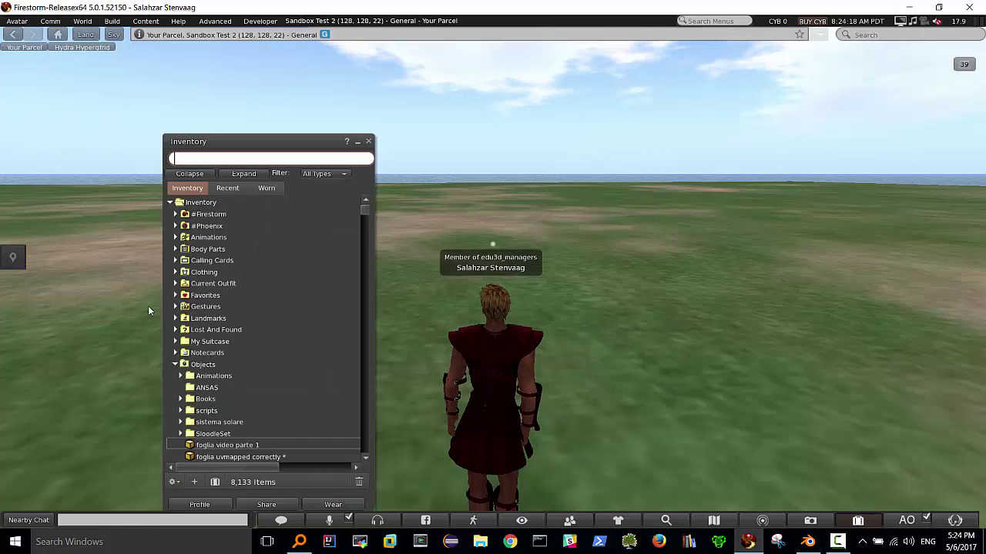
Step: Rez foglia video parte 1 from Inventory beside the avatar and move Inventory to the top-left
left_click(227, 445)
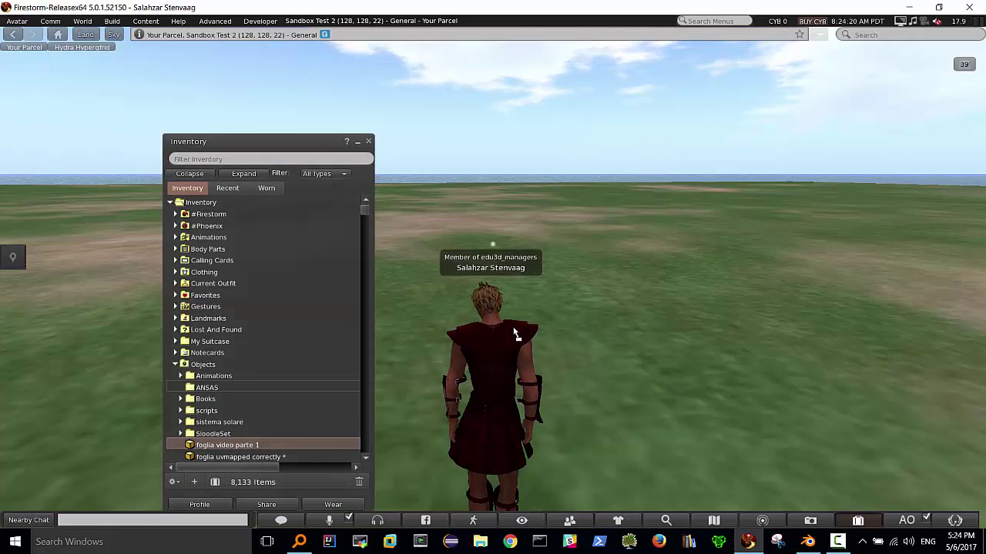
left_click_drag(514, 333, 624, 343)
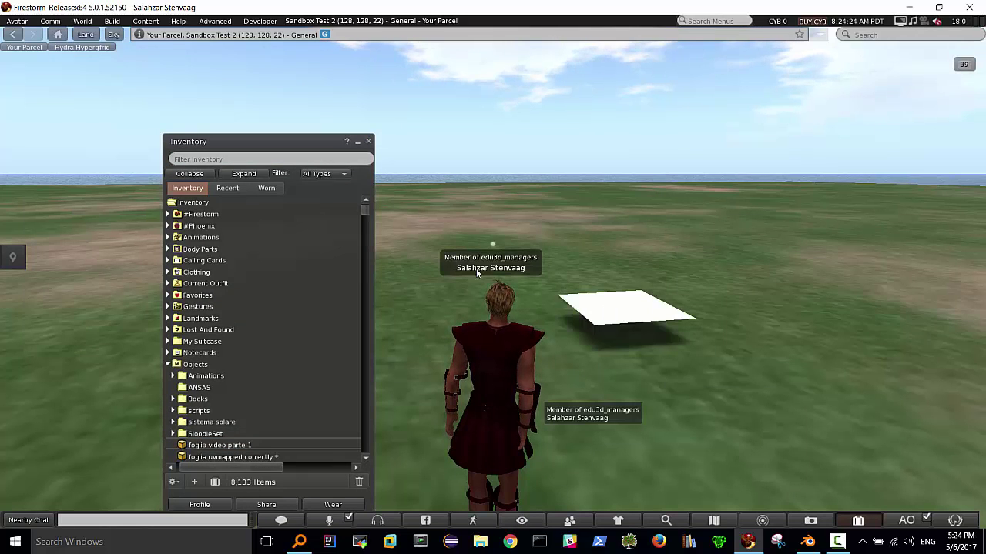
left_click_drag(304, 143, 188, 70)
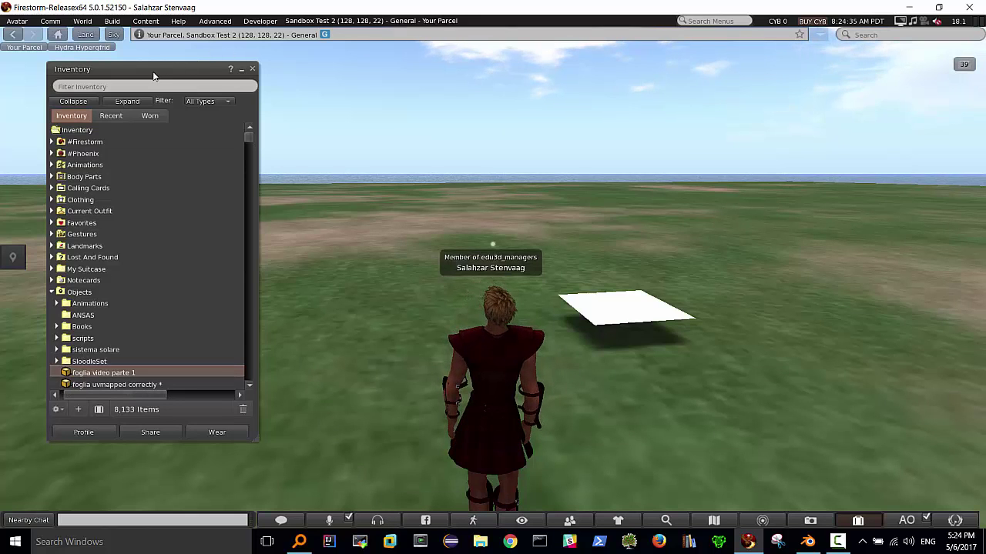
left_click_drag(164, 66, 178, 61)
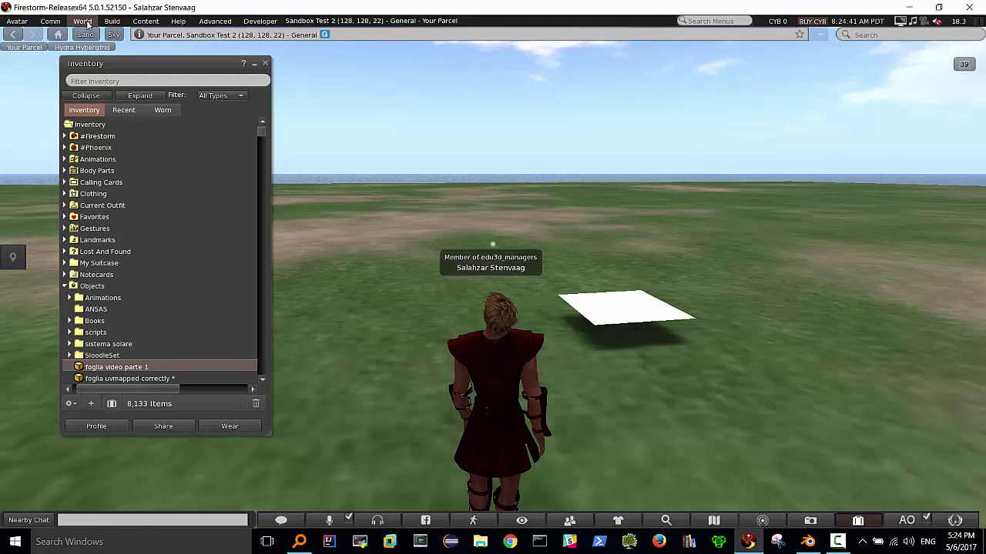
Step: Start an image upload and browse to the blender folder in downloads on SSD MSI (D:)
left_click(112, 21)
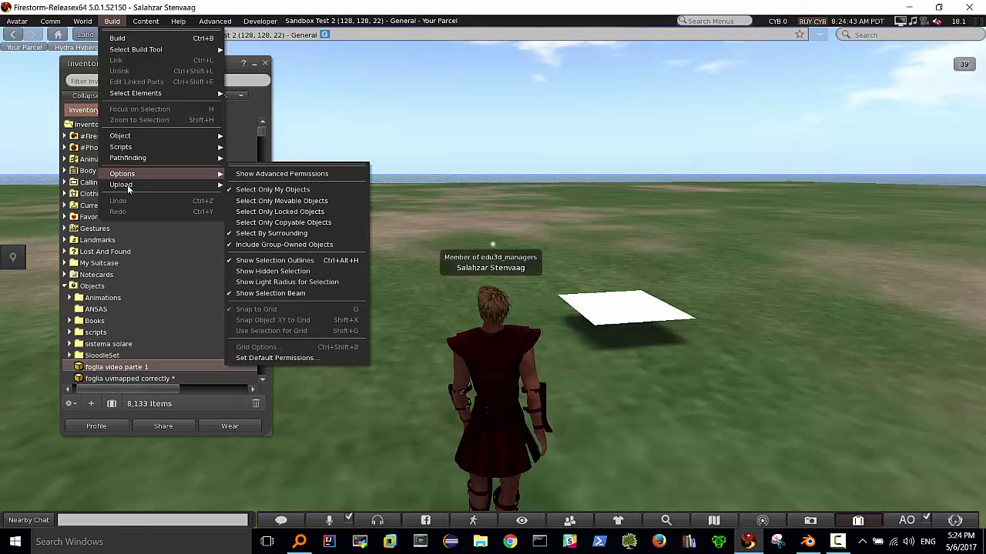
mouse_move(121, 185)
left_click(257, 182)
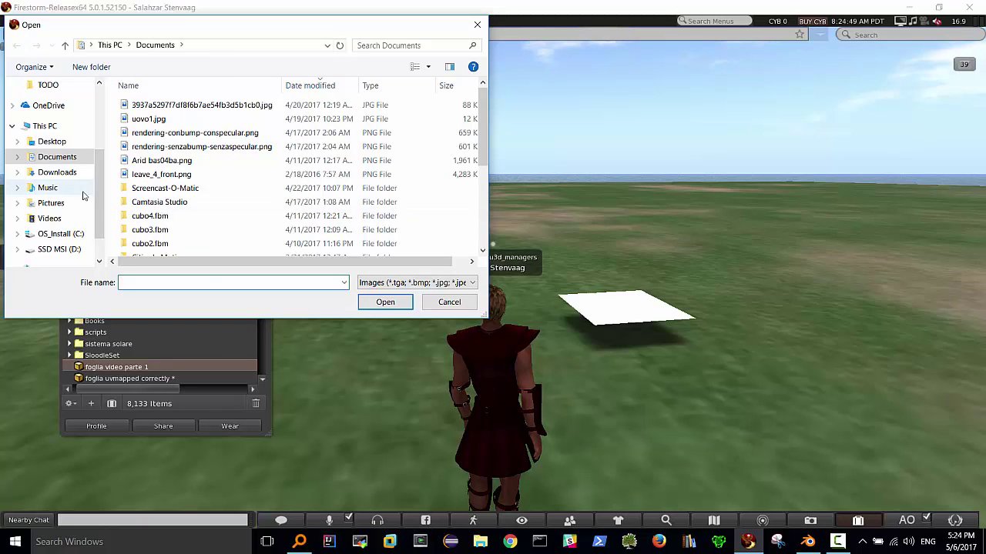
scroll(99, 219, "down", 2)
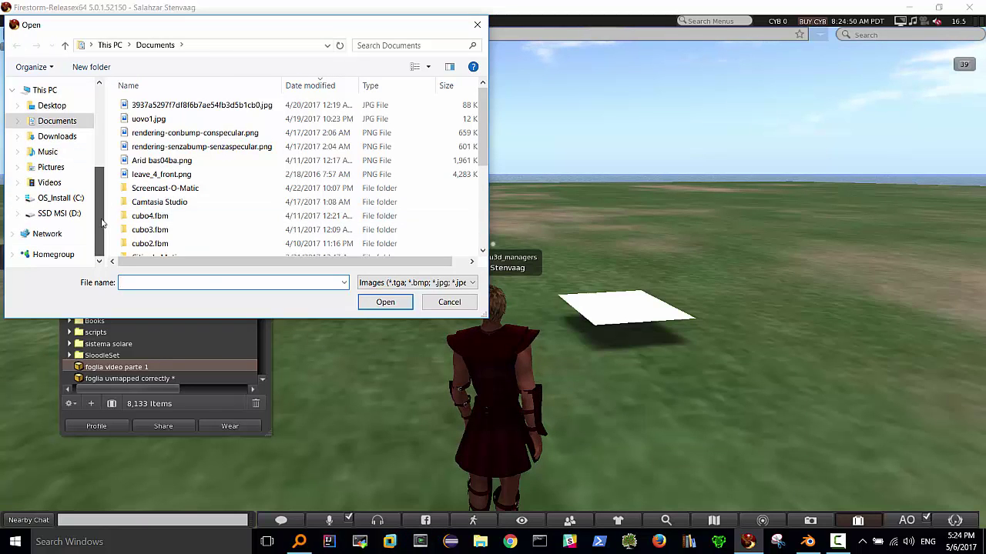
left_click(20, 215)
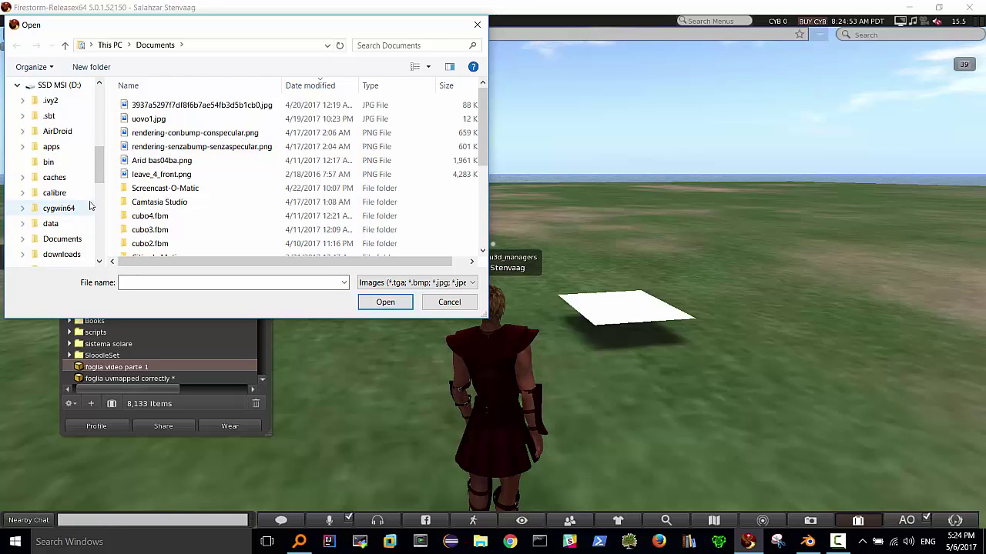
left_click(59, 256)
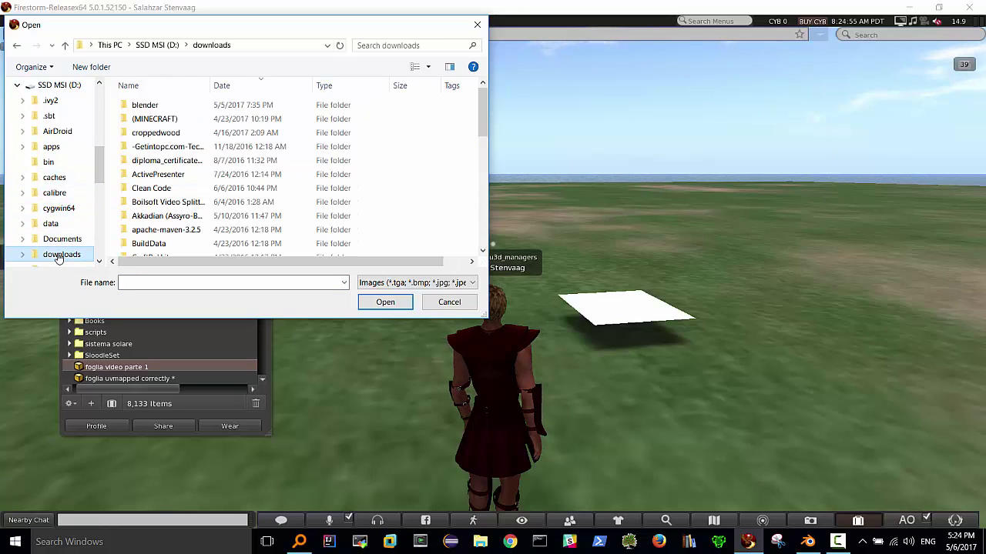
double_click(142, 106)
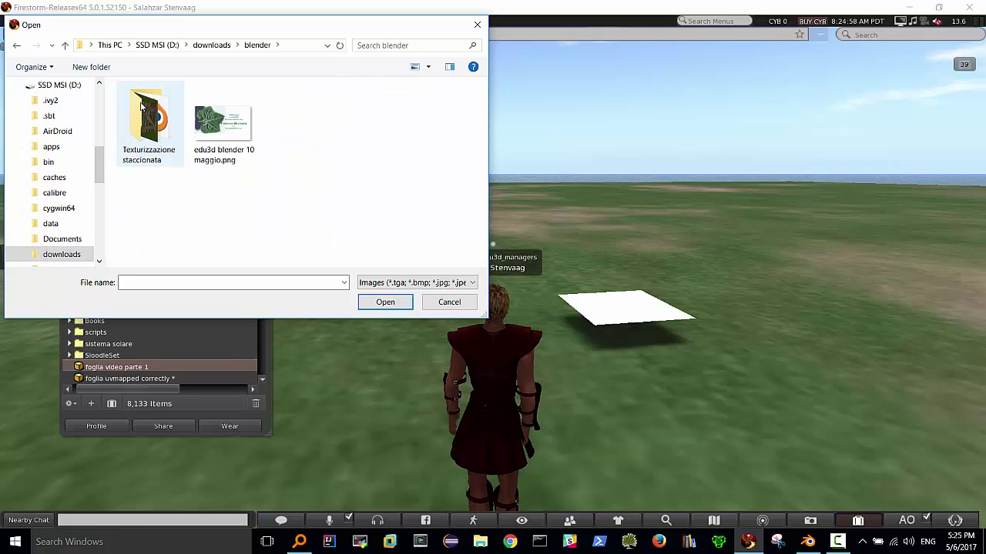
left_click(809, 544)
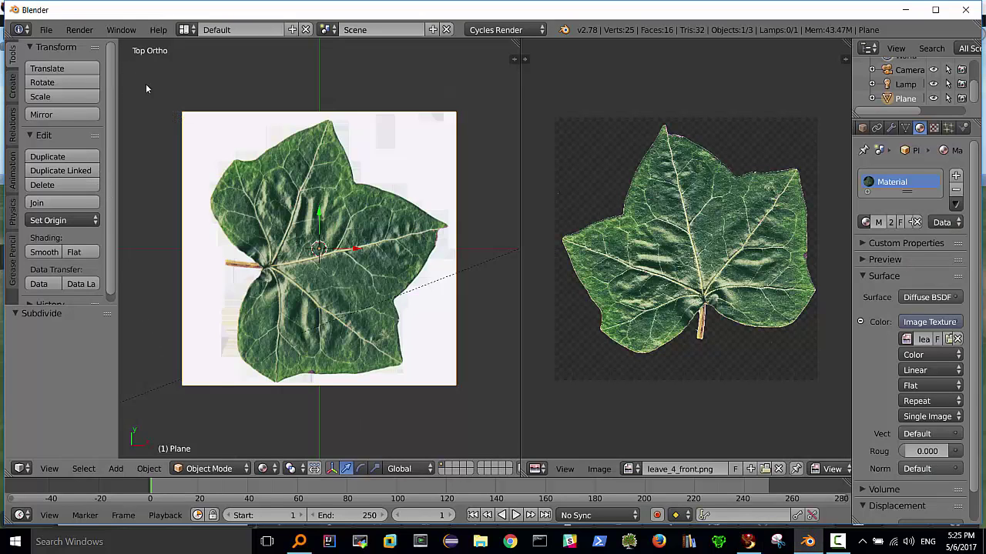
Step: Confirm in Blender that the leaf textures live in Materials-chapter-2, then return to Firestorm
left_click(766, 469)
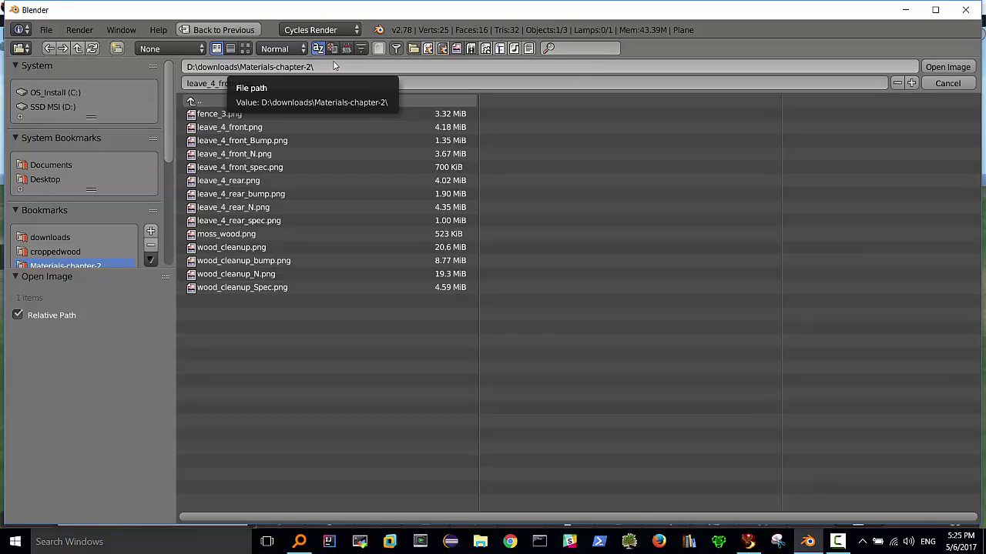
left_click(748, 543)
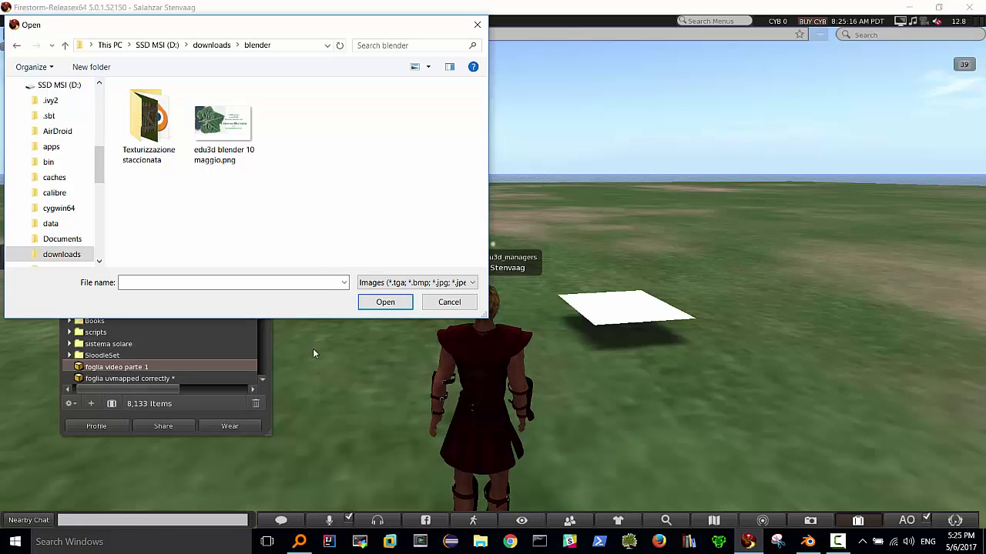
Step: Pick leave_4_front.png from downloads\Materials-chapter-2 and open its upload preview
left_click(211, 44)
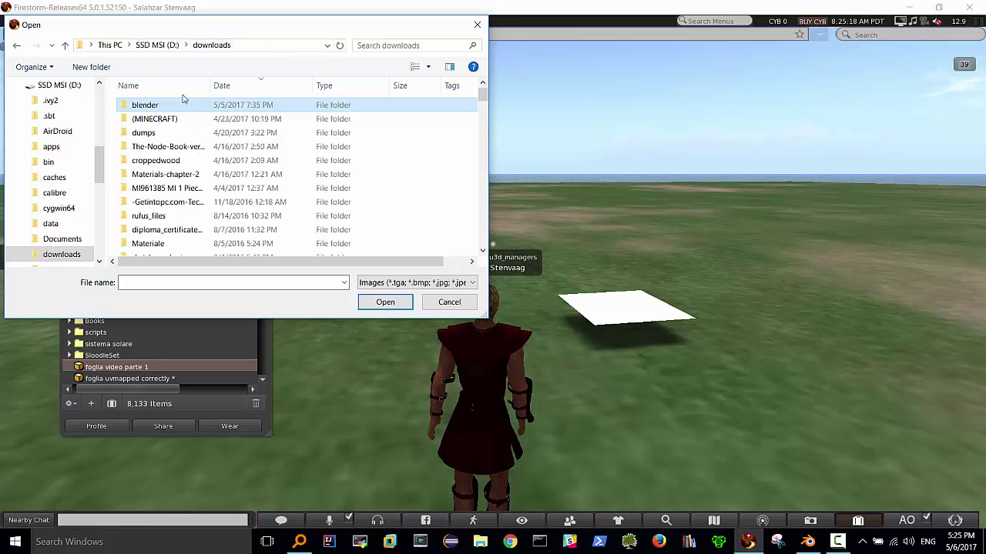
double_click(169, 175)
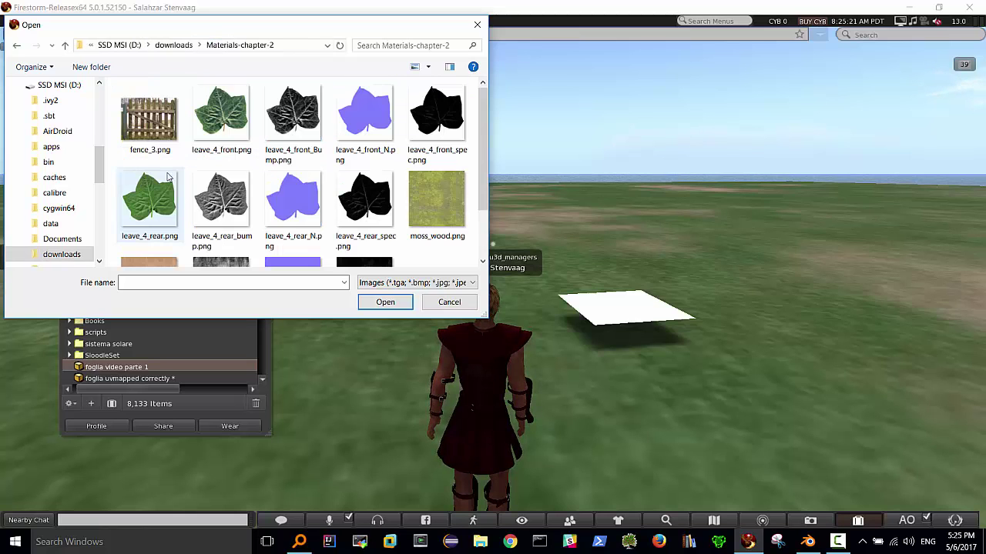
left_click(225, 117)
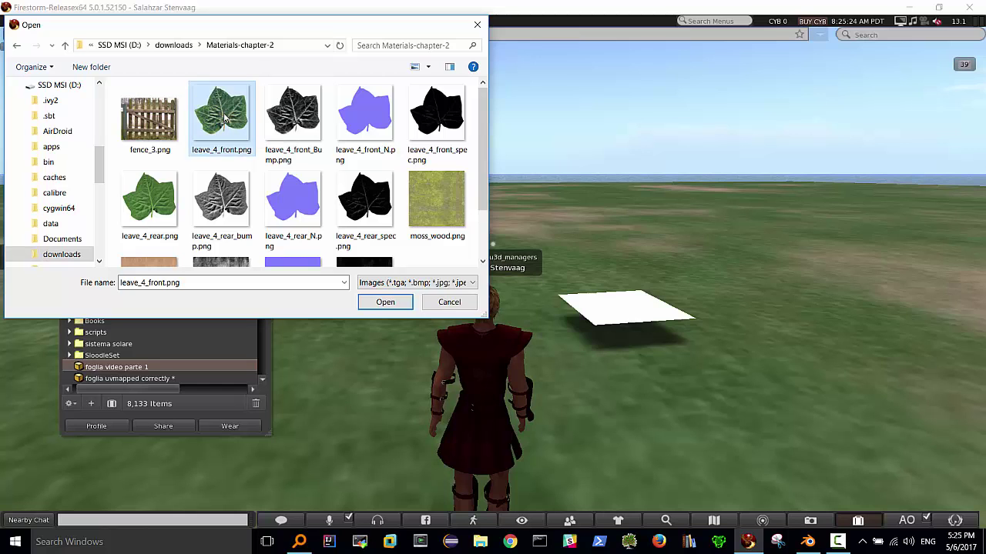
left_click(382, 304)
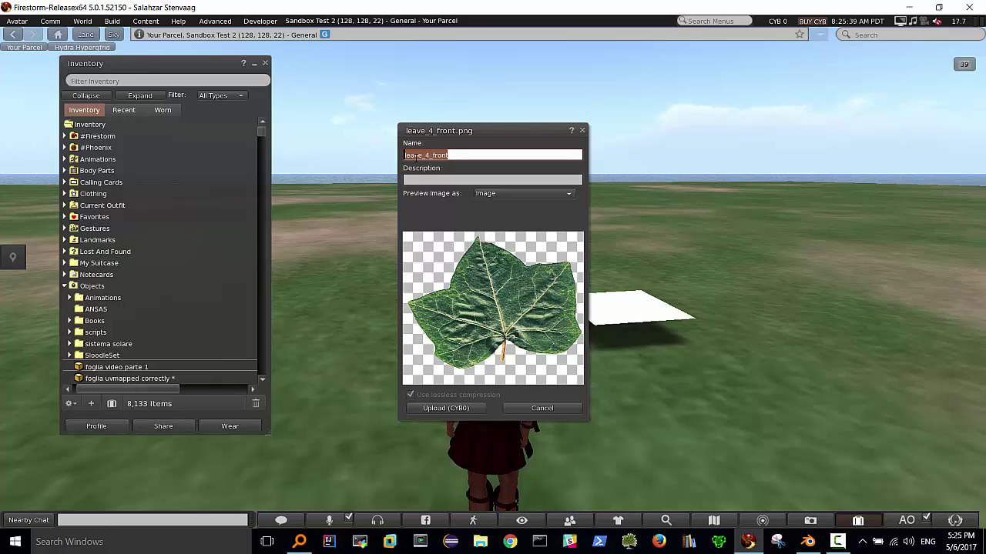
Step: Upload leave_4_front and drag it from Recent Textures onto the white leaf prim
left_click(446, 409)
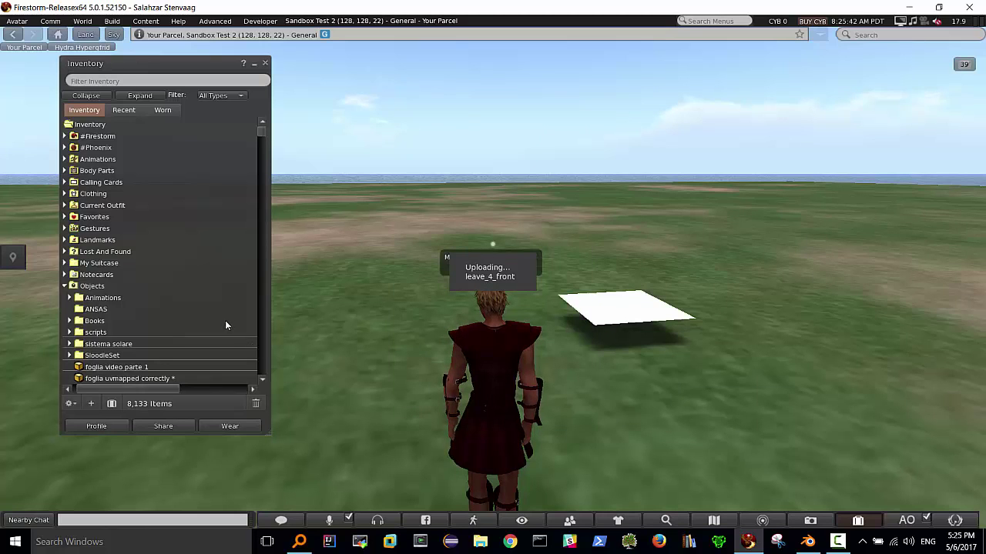
left_click(123, 110)
left_click(72, 136)
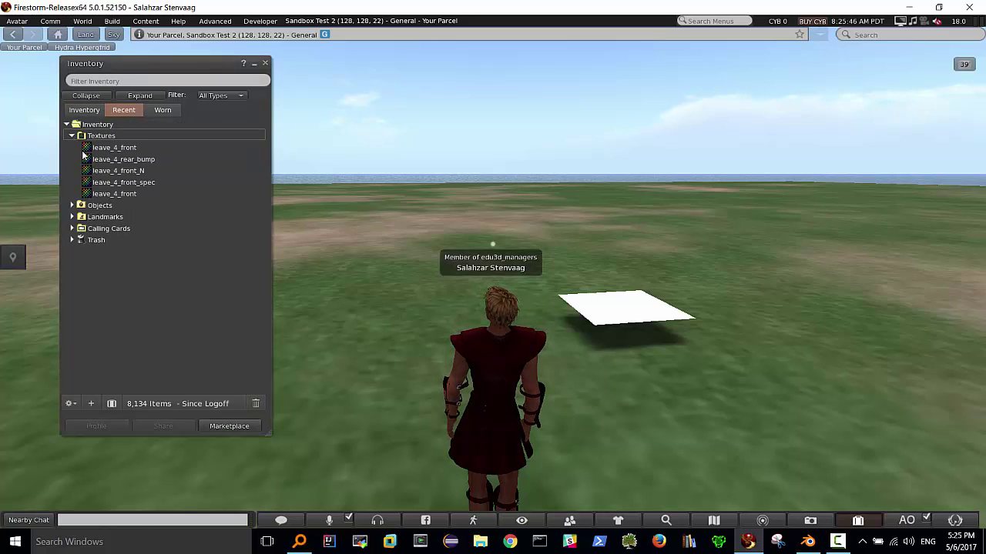
left_click(115, 147)
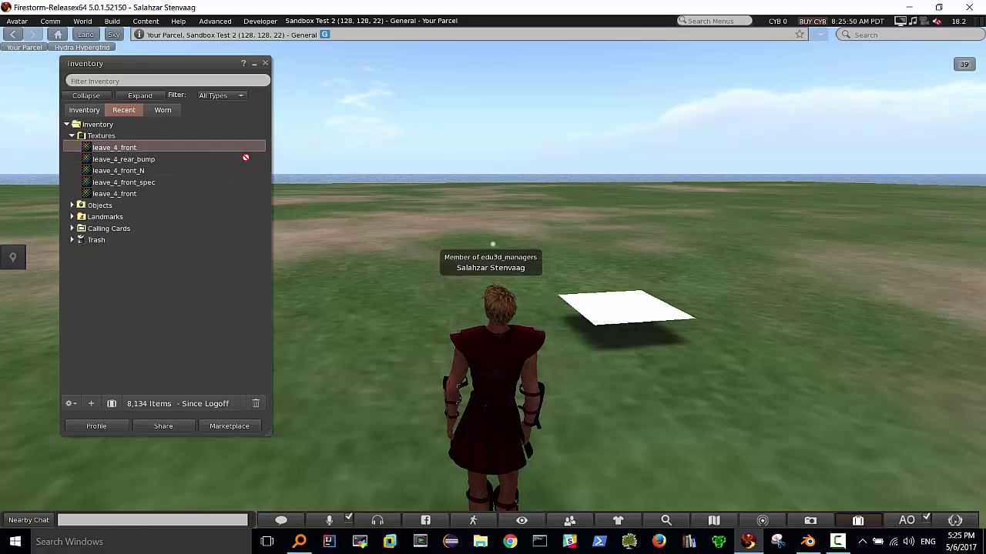
left_click_drag(245, 157, 625, 317)
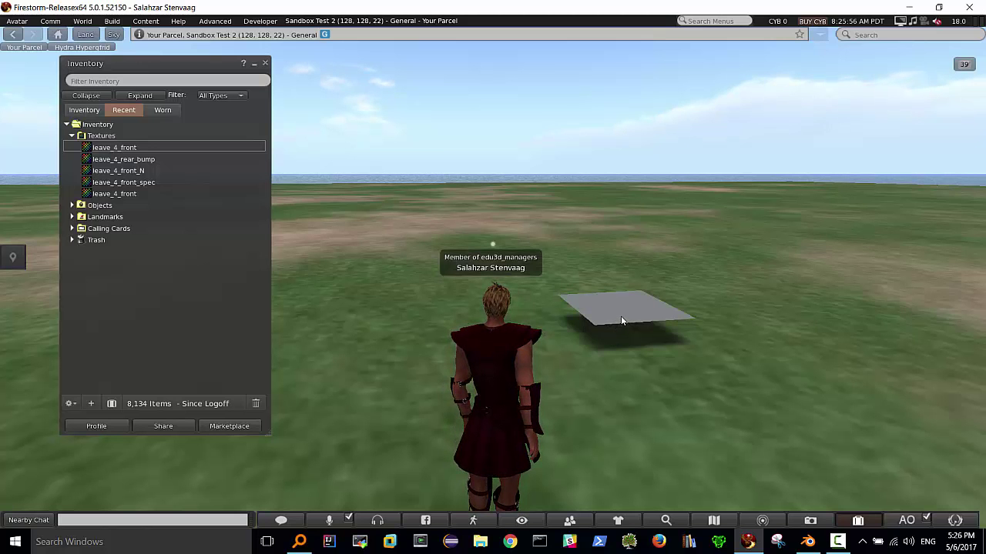
Step: Focus on the cut-out leaf prim in Firestorm, orbit around it and open it for editing
left_click(613, 310, "alt")
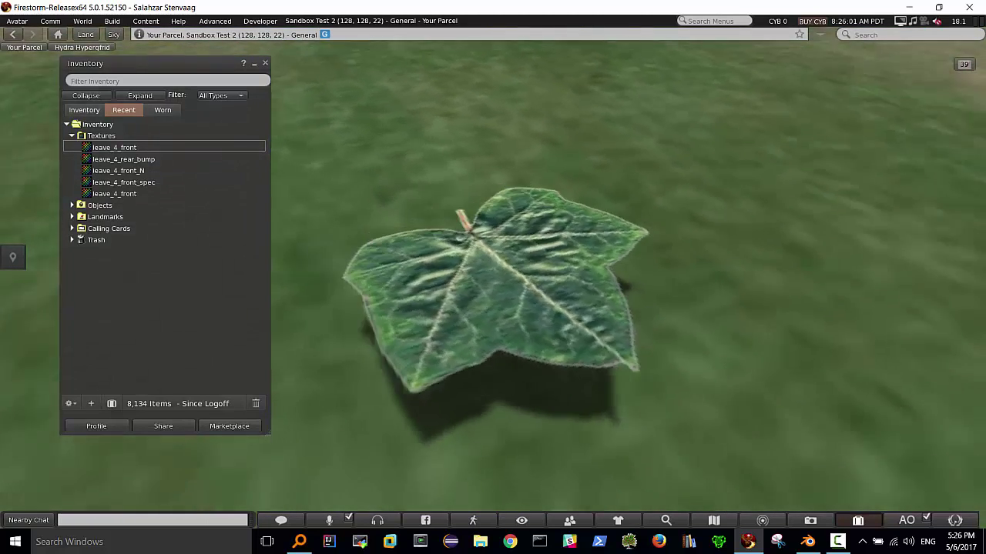
left_click_drag(493, 293, 431, 285, "ctrl+alt")
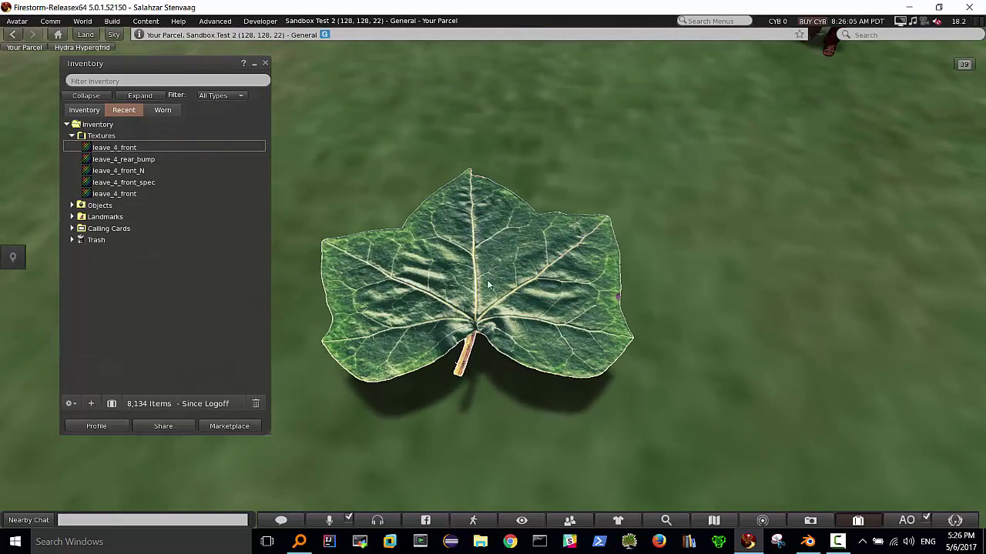
right_click(491, 271)
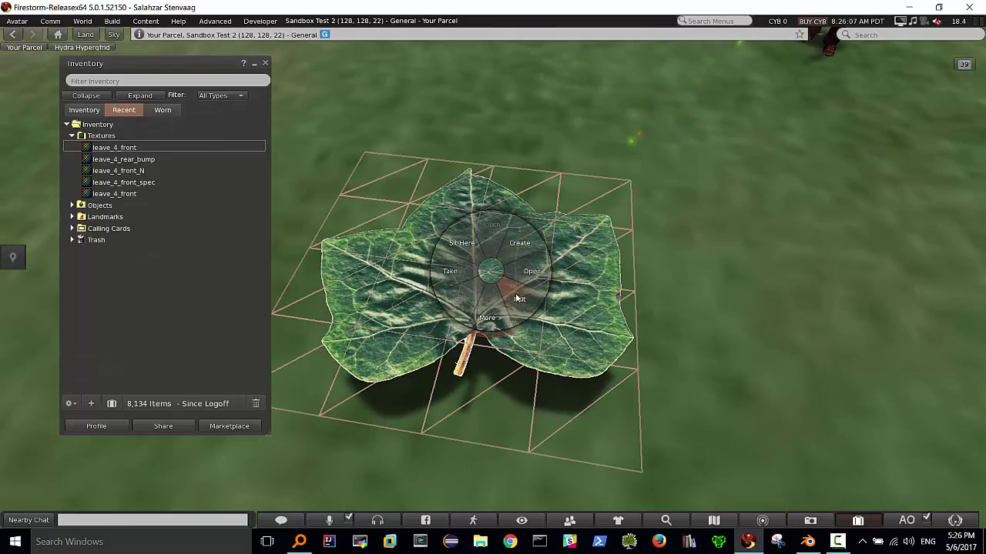
left_click(520, 298)
Step: Raise the leaf prim slightly, reopen it for editing, then return to Blender
mouse_move(470, 264)
left_mouse_down()
mouse_move(441, 168)
mouse_move(448, 109)
left_mouse_up()
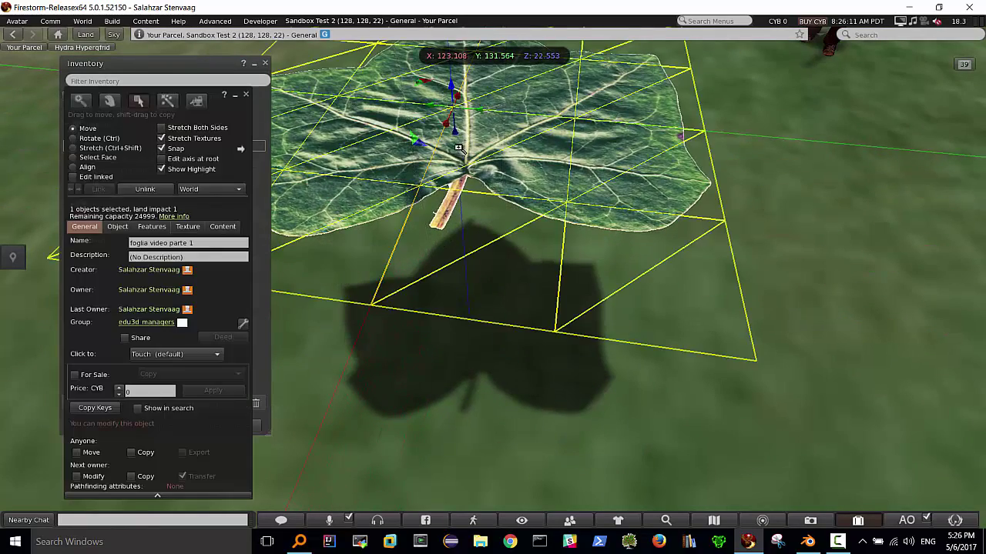
key("Escape")
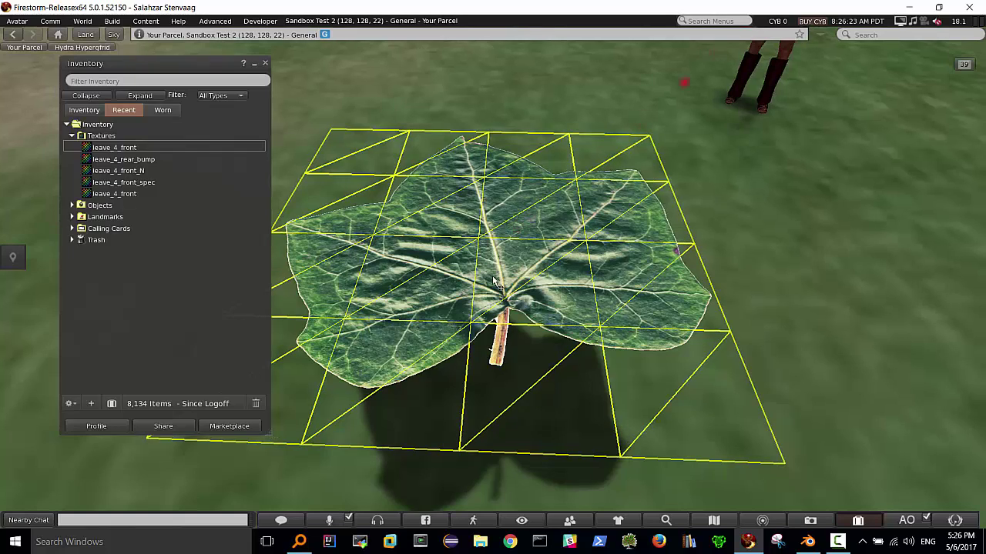
key("ctrl+3")
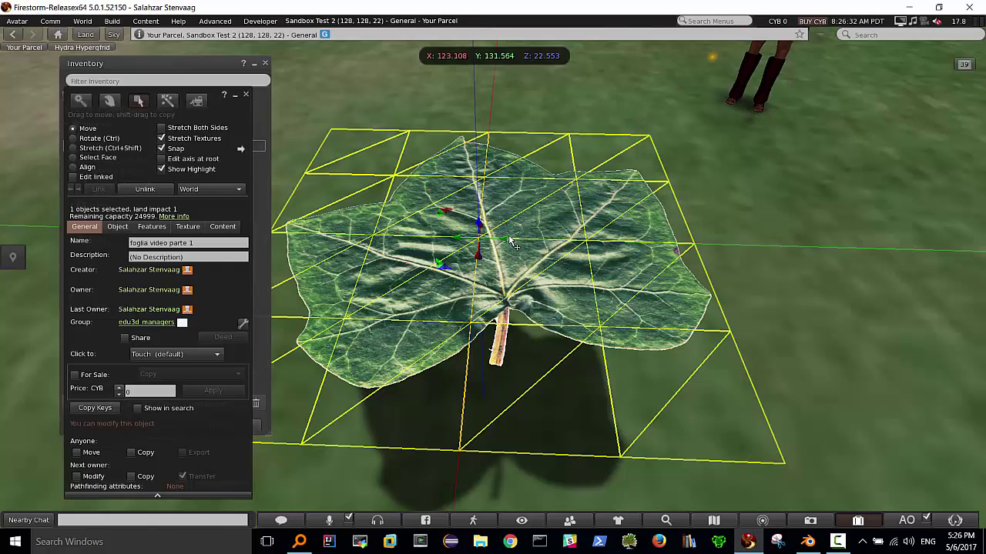
left_click(808, 541)
key("Escape")
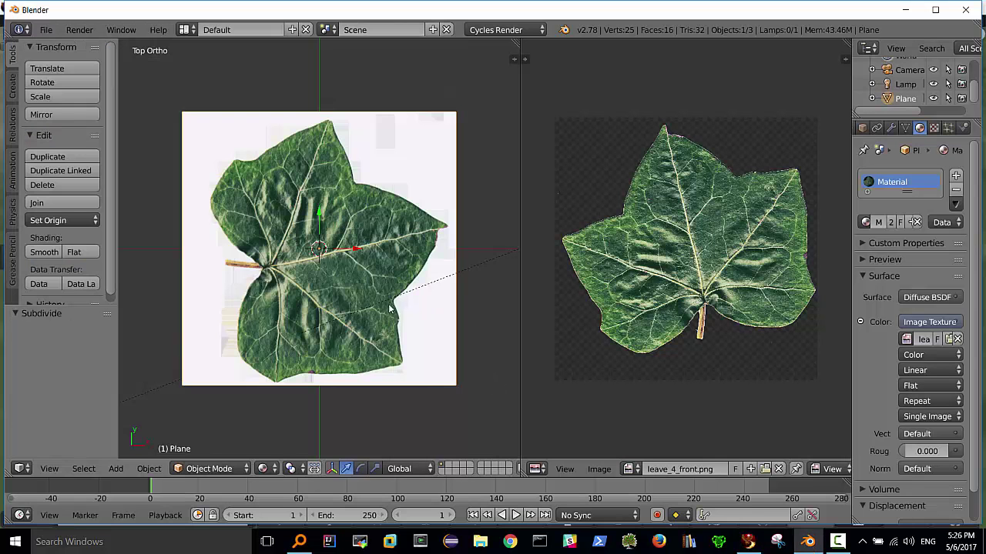
Step: View the leaf plane from a low angle with the properties sidebar shown, in Edit Mode
mouse_move(362, 299)
middle_mouse_down()
mouse_move(369, 207)
mouse_move(372, 242)
middle_mouse_up()
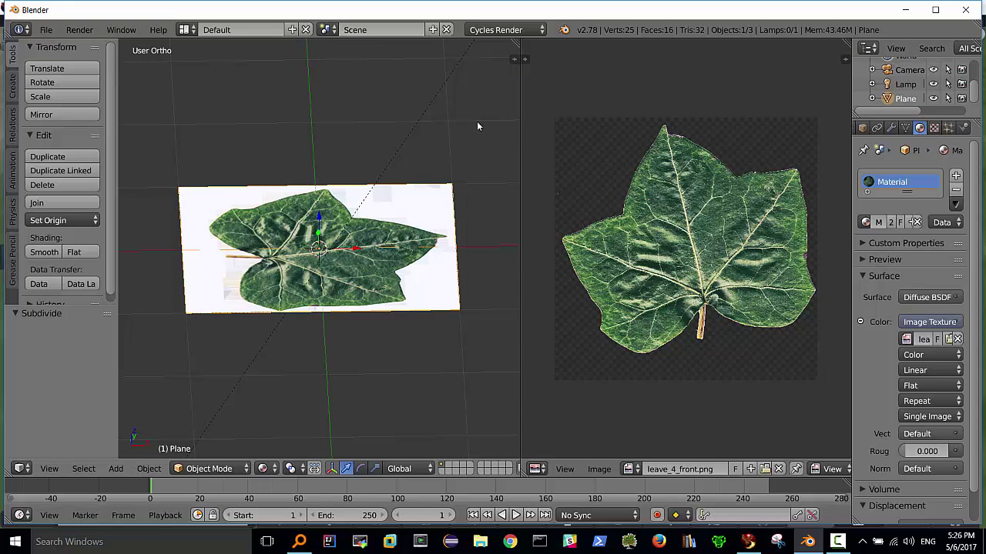
left_click(512, 57)
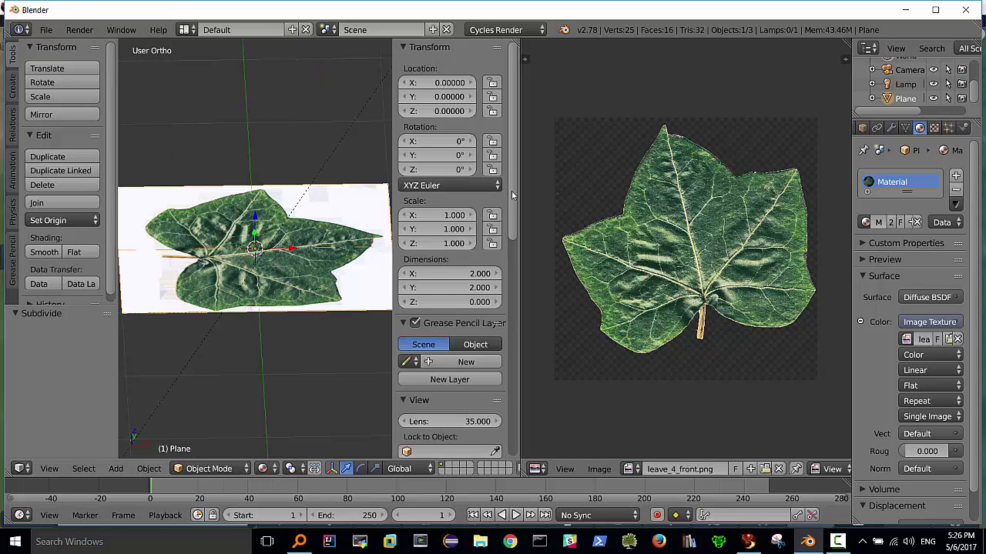
scroll(508, 295, "down", 5)
scroll(518, 293, "down", 5)
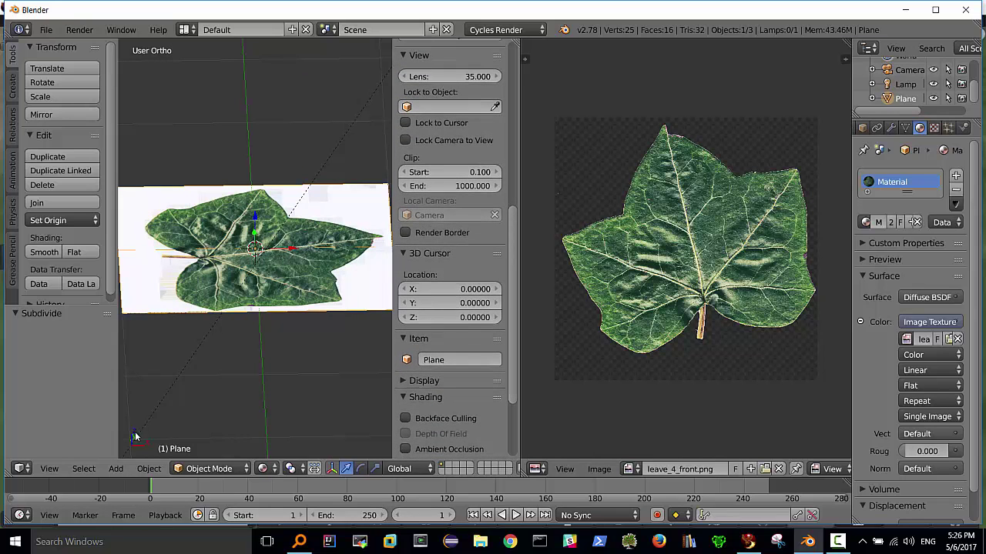
key("Tab")
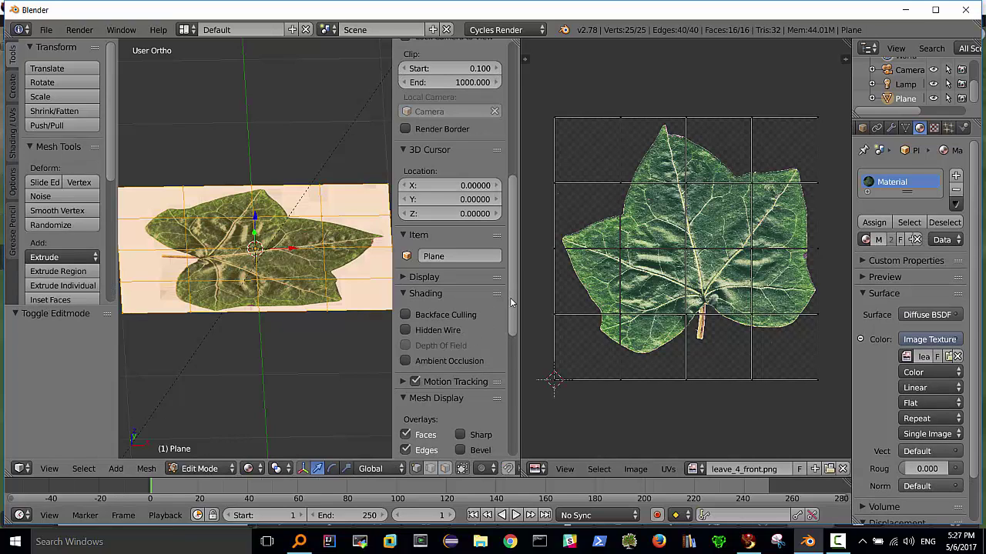
Step: Display the leaf plane's face normals at length 3.70 and inspect them from above and head-on
scroll(510, 304, "down", 5)
scroll(510, 304, "down", 1)
left_click(435, 355)
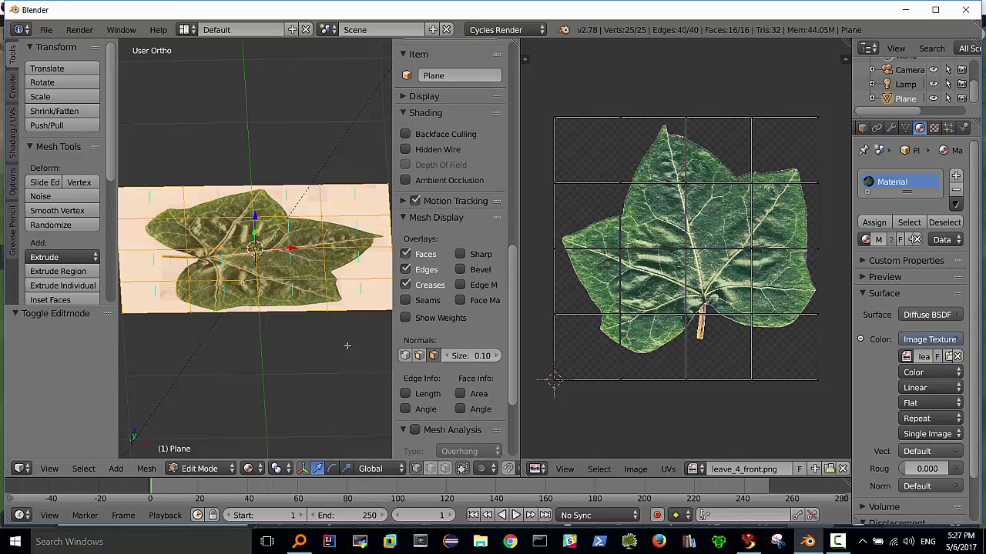
left_click_drag(435, 355, 493, 355)
scroll(258, 250, "down", 1)
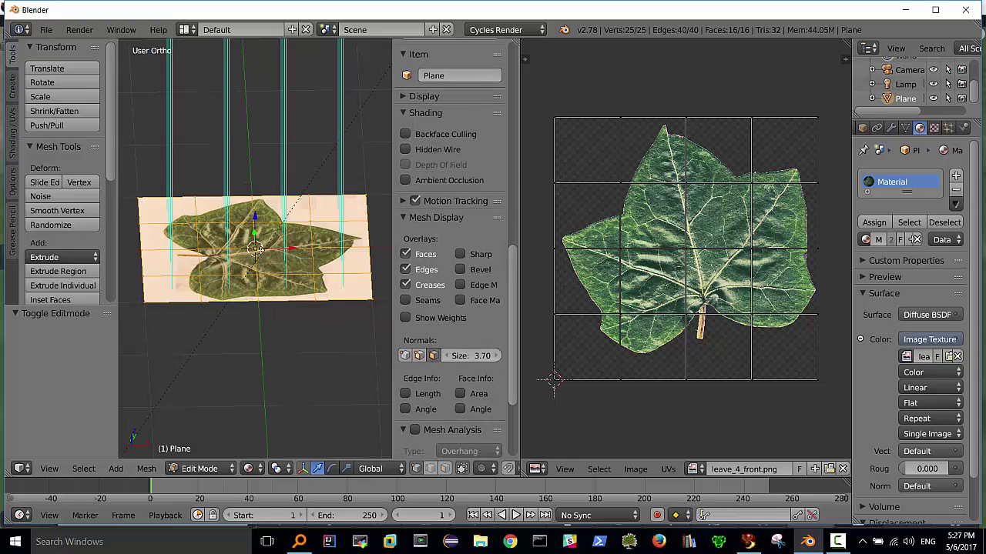
mouse_move(259, 249)
middle_mouse_down()
mouse_move(274, 234)
mouse_move(256, 258)
mouse_move(228, 208)
middle_mouse_up()
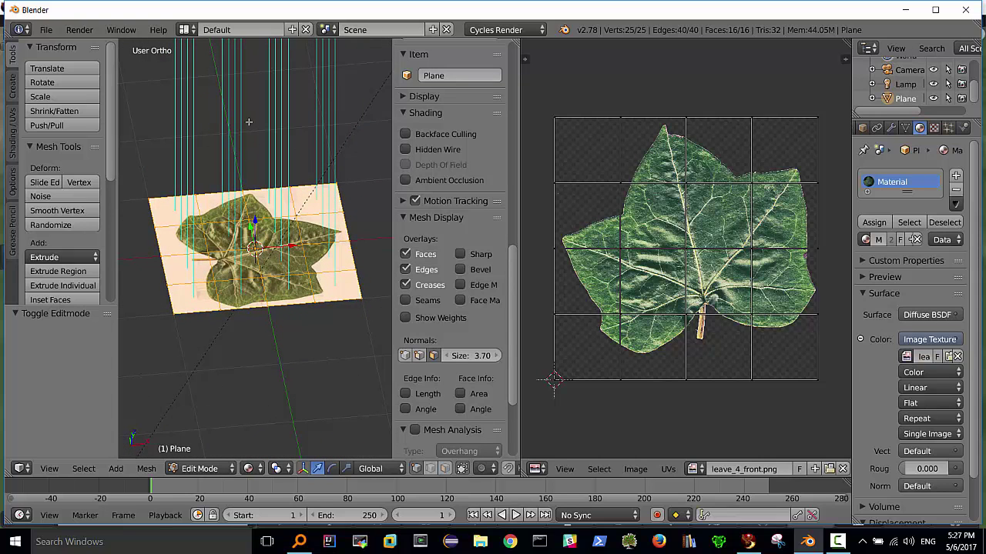
mouse_move(175, 138)
middle_mouse_down()
mouse_move(204, 248)
mouse_move(223, 231)
middle_mouse_up()
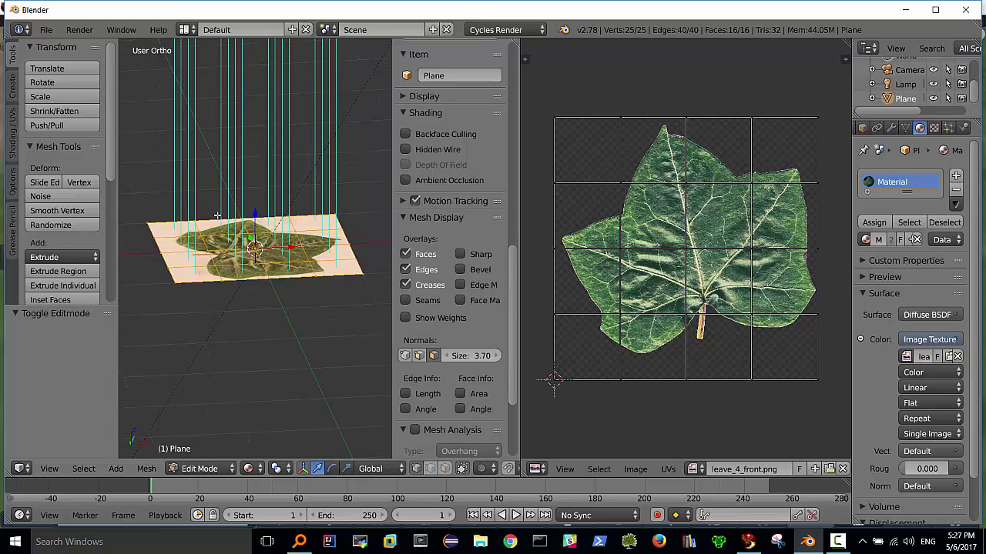
left_click(748, 541)
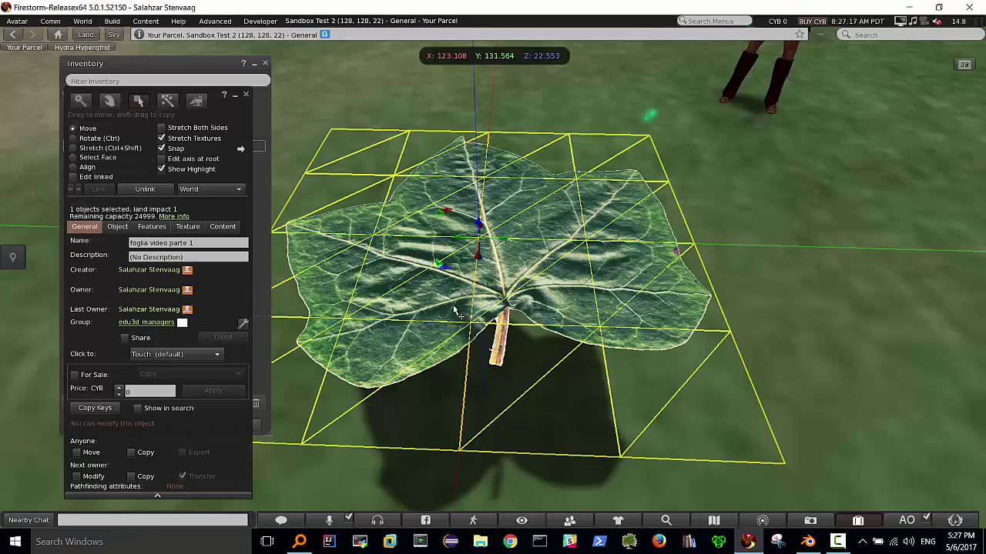
Step: Reset the Firestorm camera, swing around to the rezzed leaf, and reopen its editing tools
key("alt")
key("Escape")
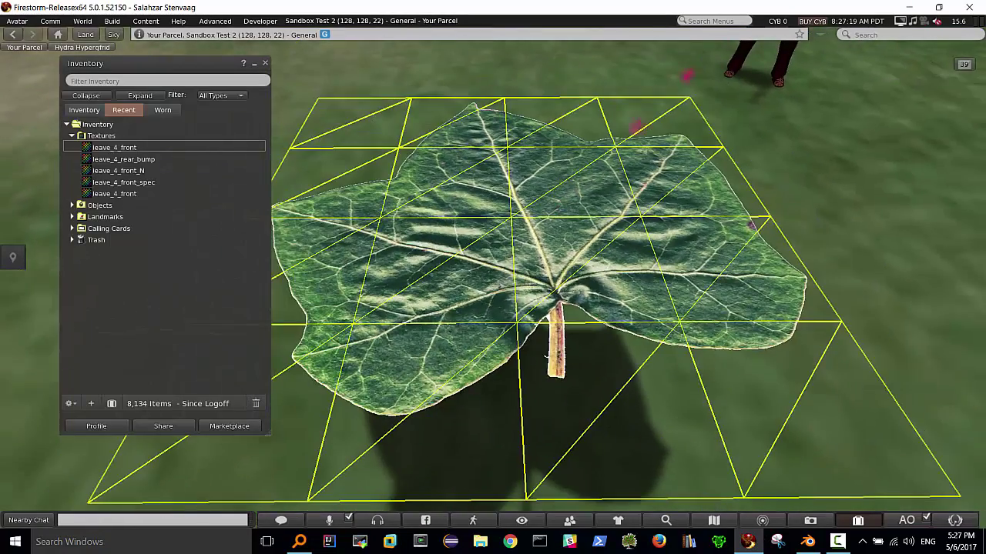
key("Escape")
left_click(697, 250, "alt")
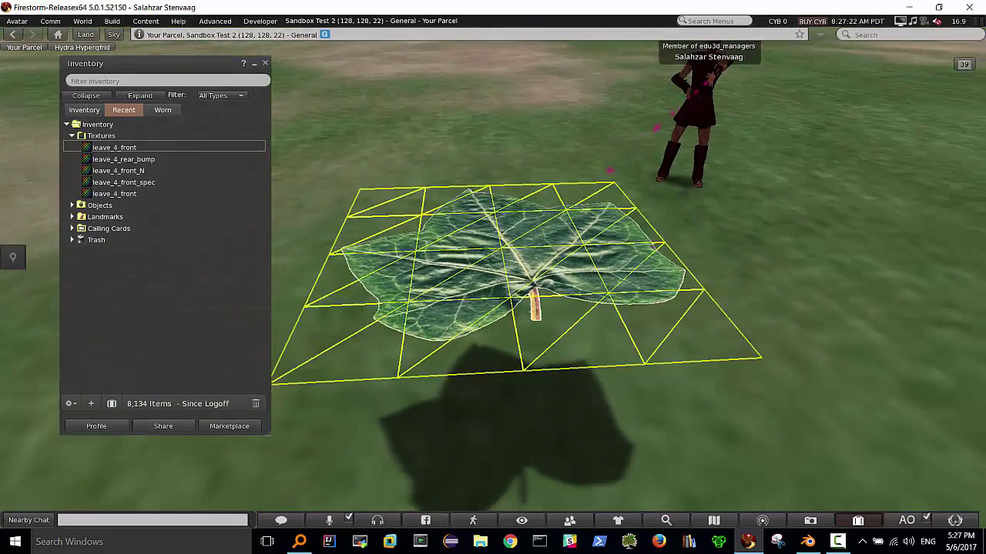
scroll(500, 270, "down", 5)
key("ctrl+3")
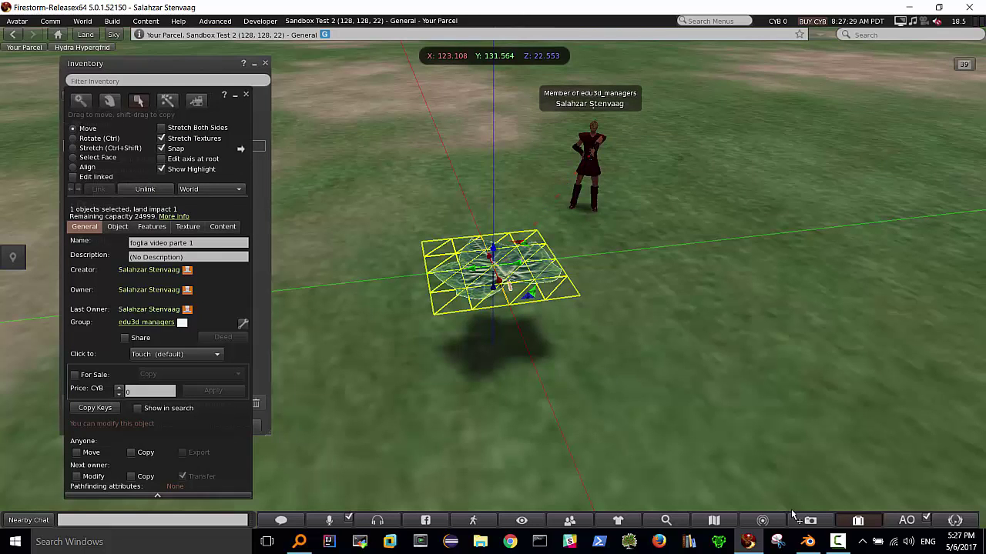
left_click(808, 541)
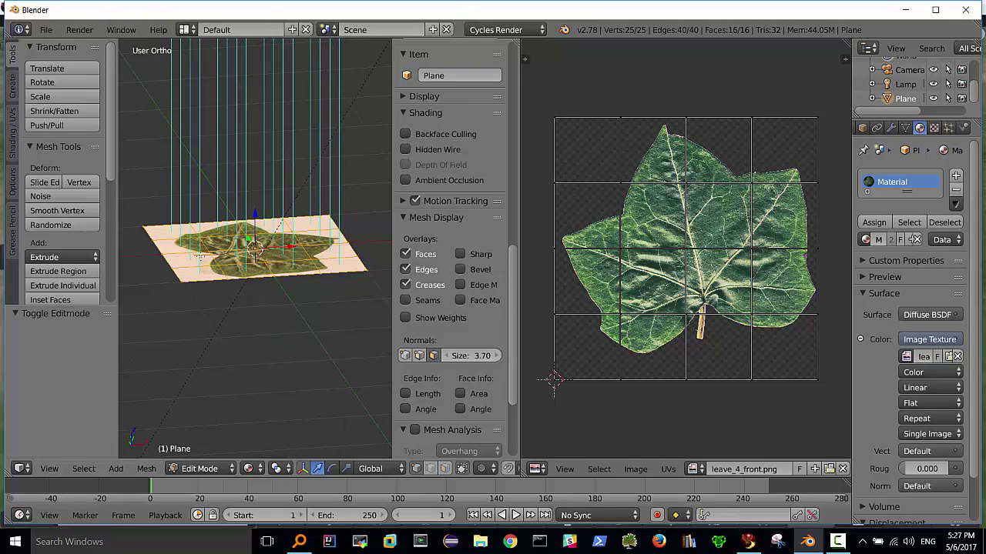
Step: View the leaf plane from top and switch it back to Object Mode
key("KP_7")
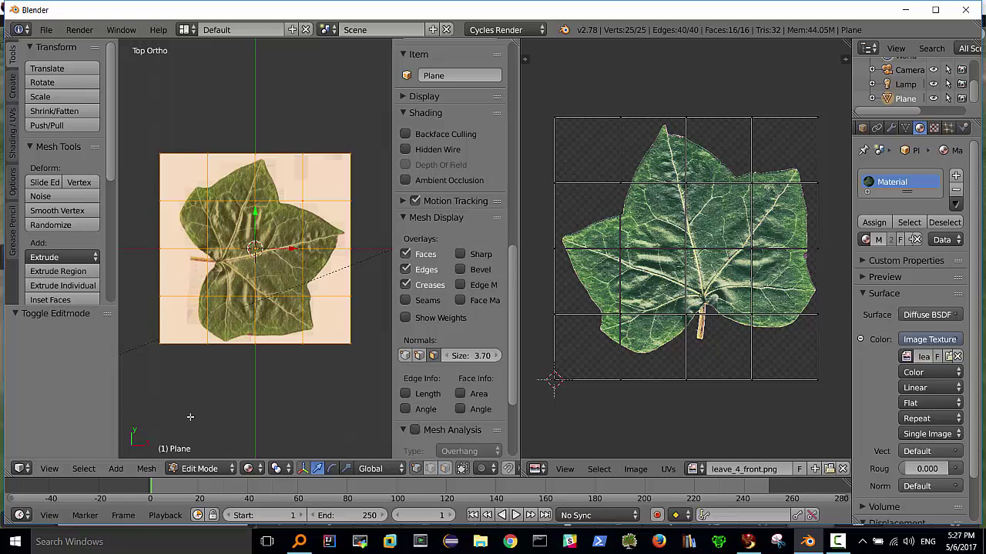
key("Tab")
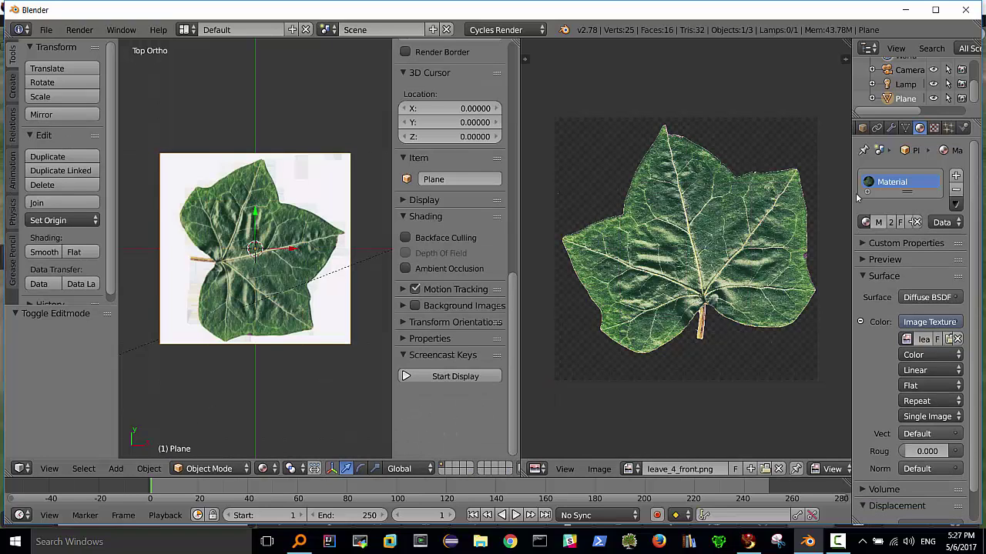
scroll(916, 128, "up", 2)
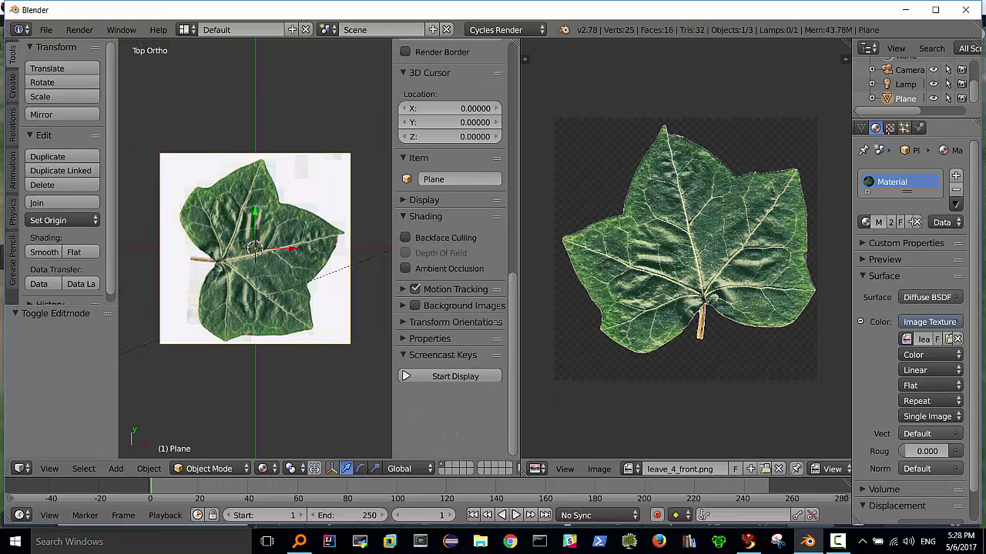
Step: Add and apply a Solidify modifier to the leaf plane, giving 50 vertices and 48 faces
left_click(912, 127)
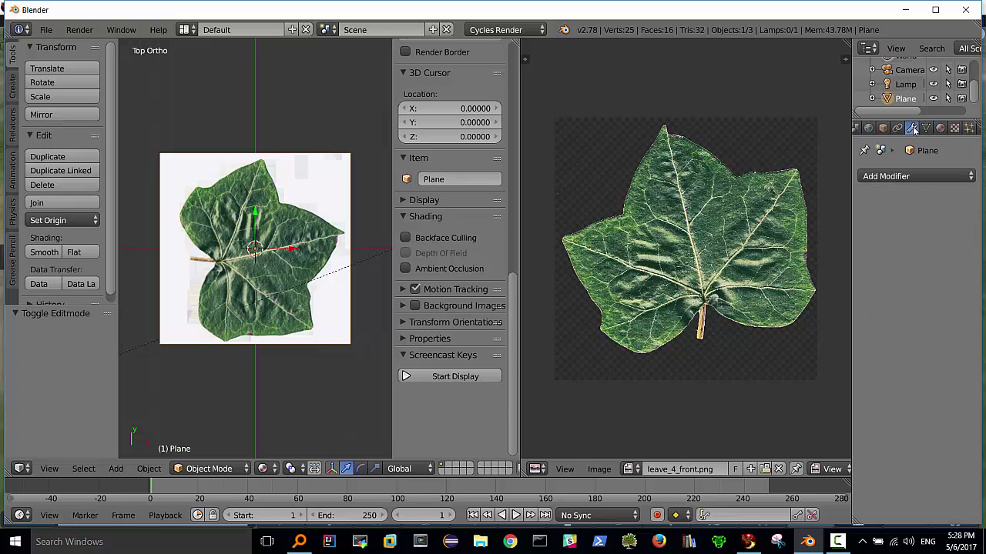
left_click(887, 177)
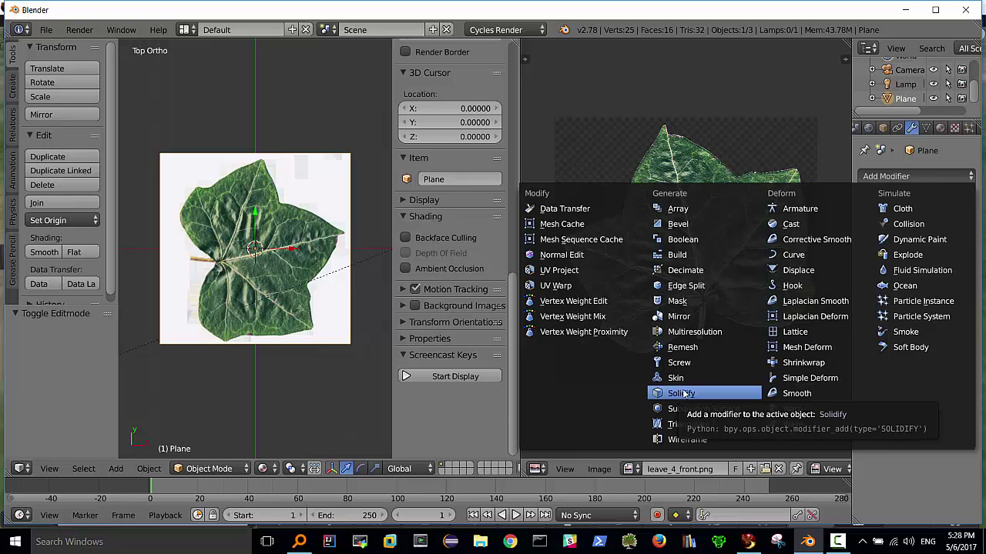
left_click(681, 394)
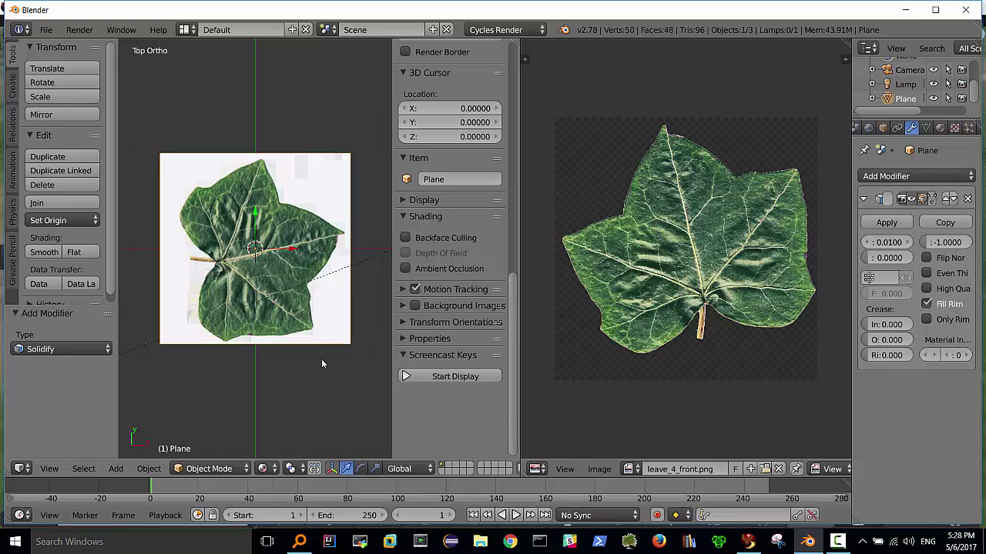
left_click(887, 222)
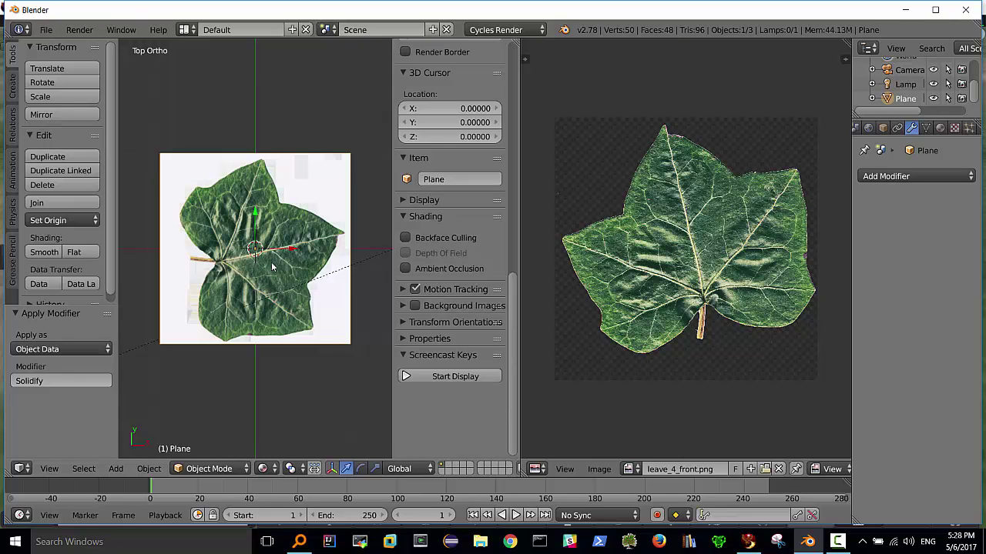
mouse_move(248, 262)
middle_mouse_down()
mouse_move(242, 103)
mouse_move(233, 185)
mouse_move(249, 205)
middle_mouse_up()
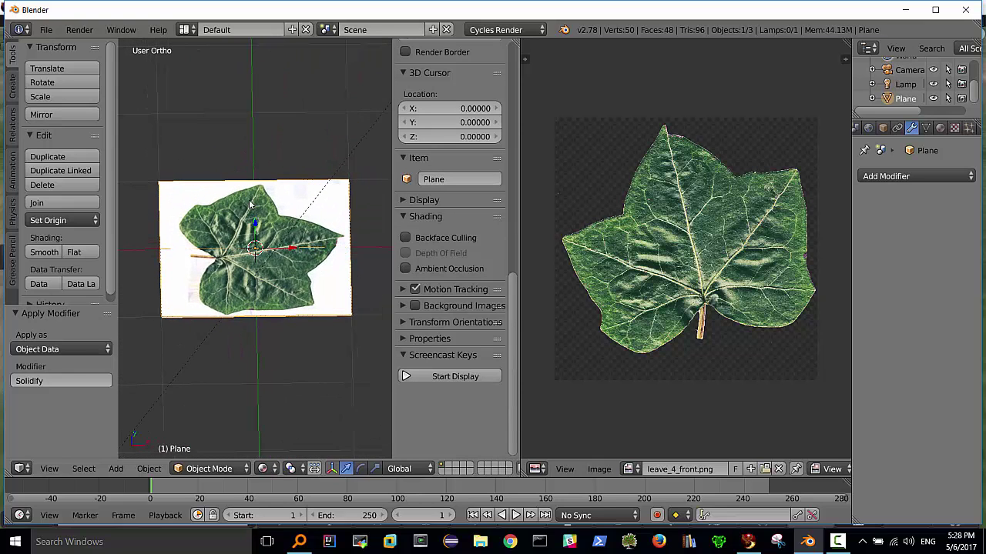
Step: Enter Edit Mode on the solidified leaf, orbit to check its thickness, then view from top
key("Tab")
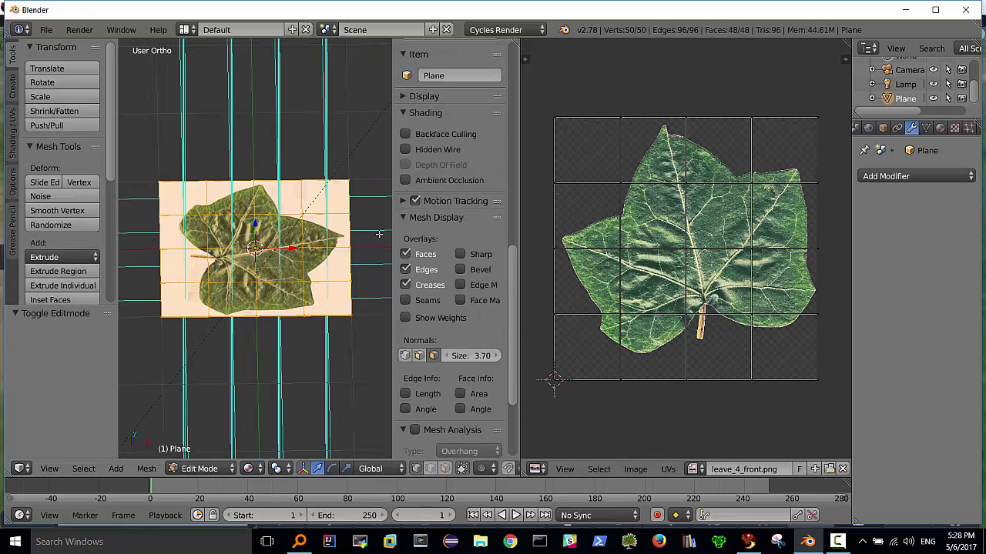
mouse_move(283, 254)
middle_mouse_down()
mouse_move(283, 212)
mouse_move(268, 205)
mouse_move(285, 213)
mouse_move(276, 216)
middle_mouse_up()
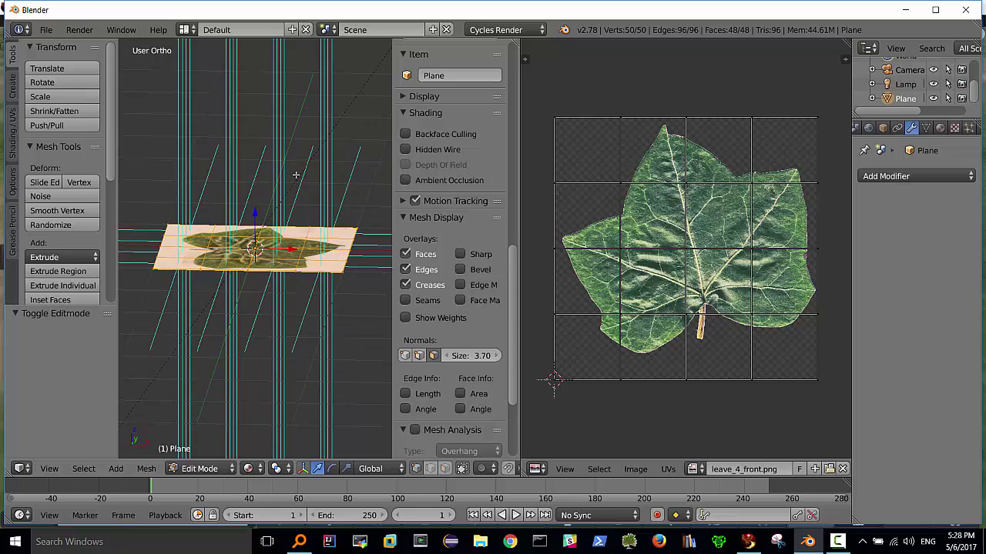
middle_click_drag(272, 243, 300, 266)
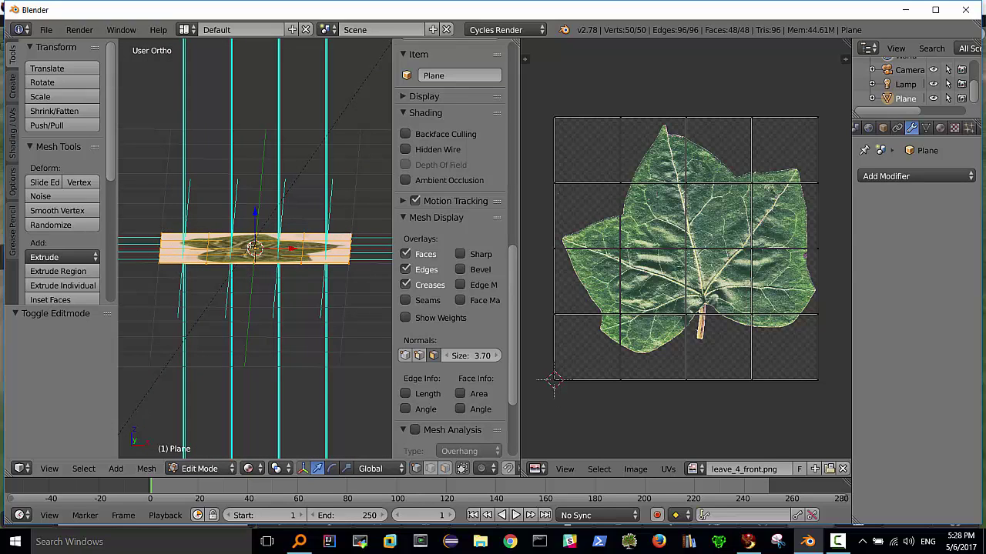
middle_click_drag(248, 245, 254, 254)
key("KP_7")
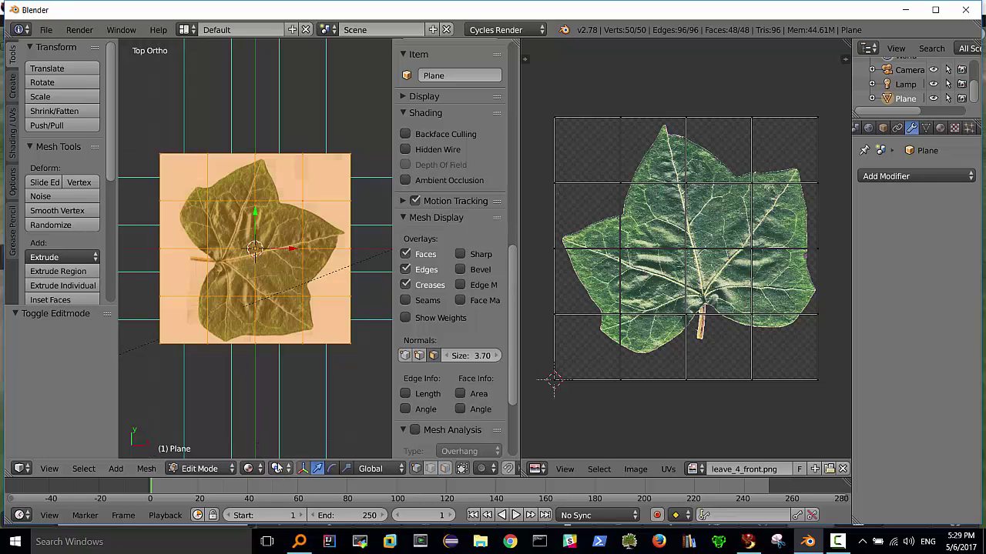
Step: Switch to face select mode and select the first two rows of the leaf's top faces
scroll(280, 469, "down", 2)
scroll(280, 469, "down", 2)
left_click(389, 469)
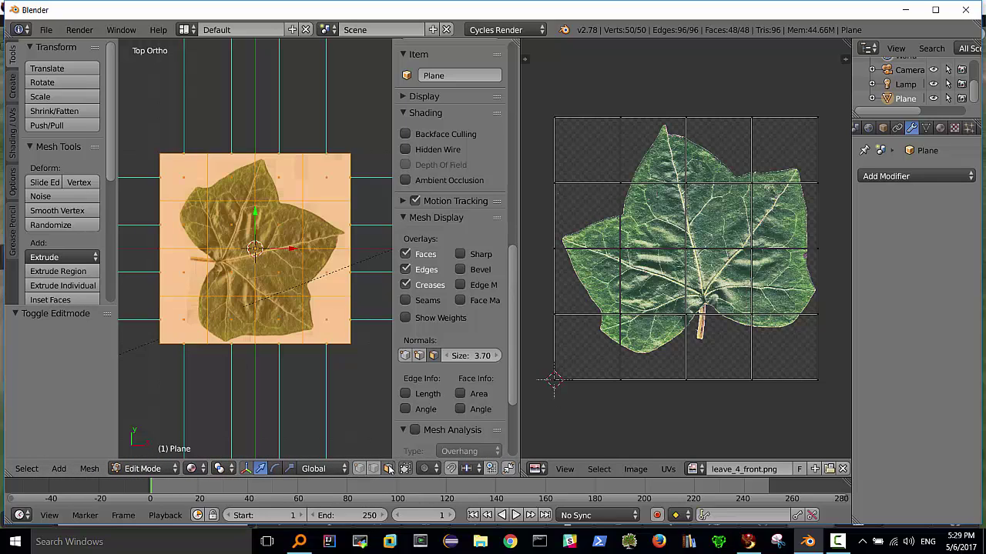
right_click(189, 179)
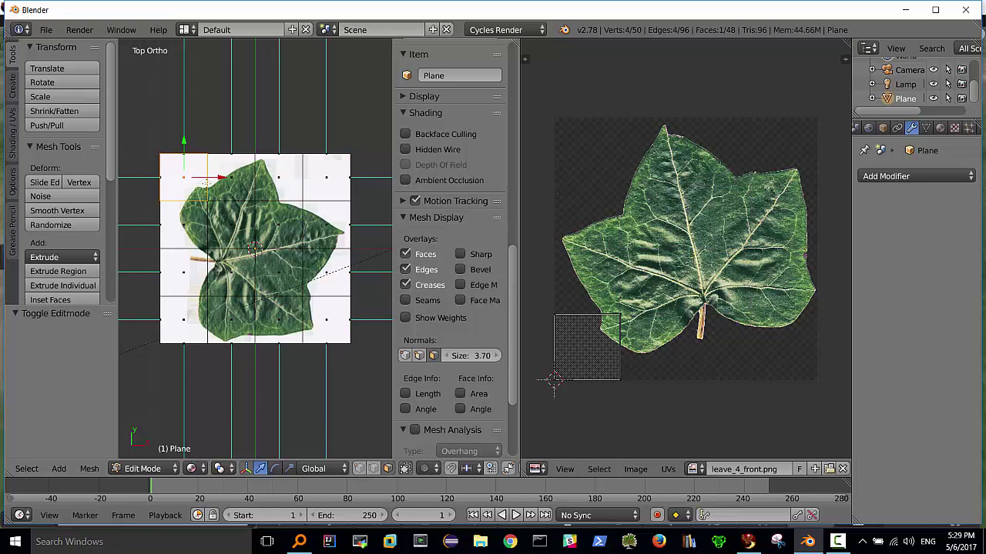
right_click(272, 178, "shift")
right_click(291, 178, "shift")
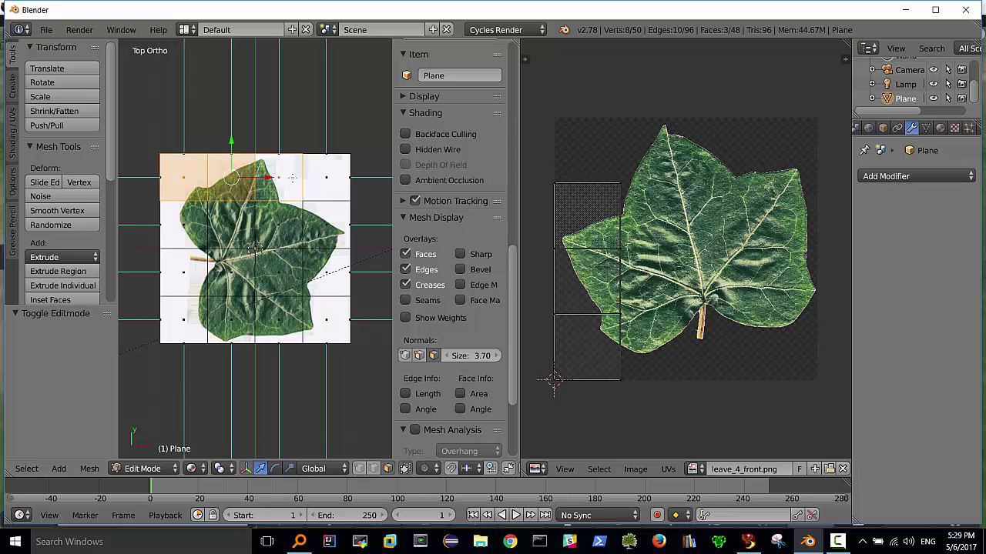
right_click(337, 182, "shift")
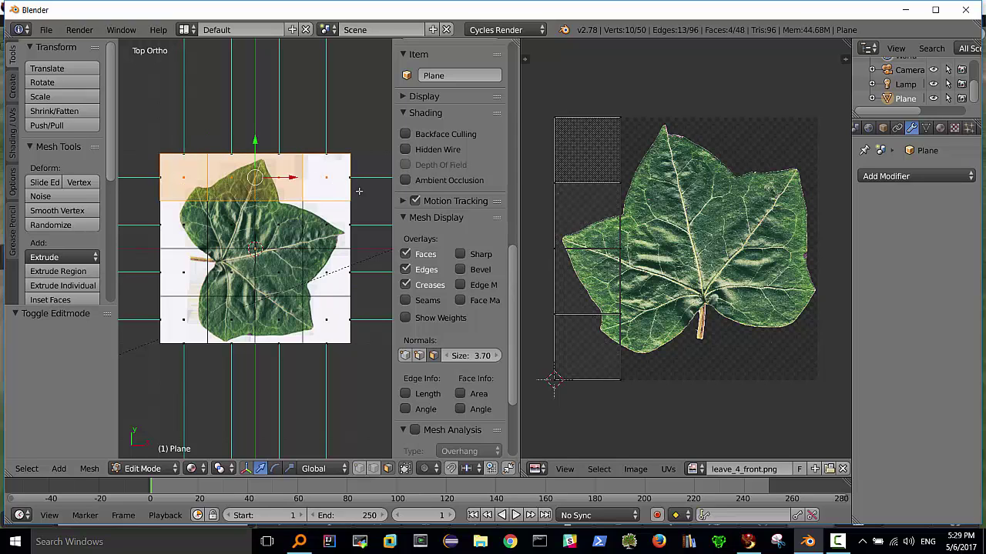
right_click(319, 219, "shift")
right_click(283, 223, "shift")
right_click(220, 228, "shift")
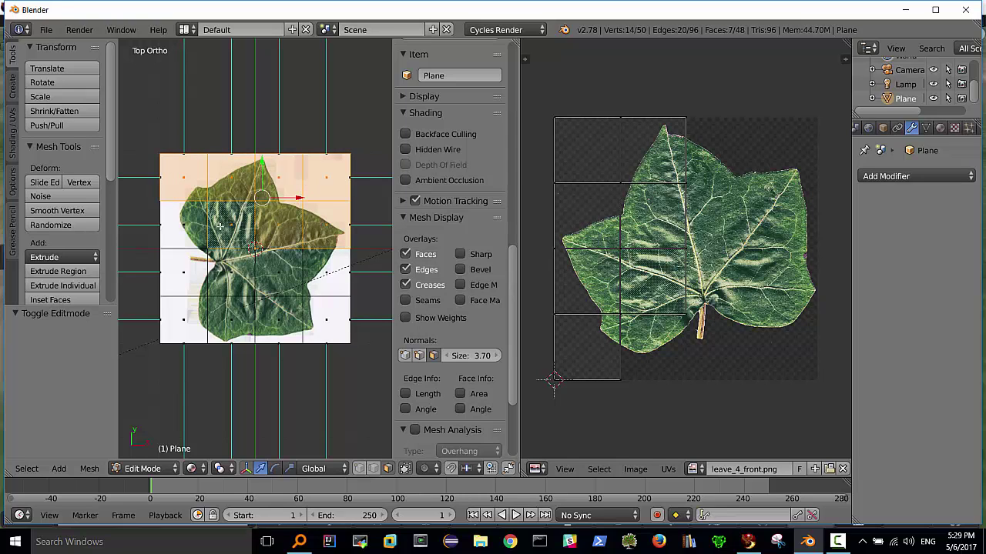
right_click(191, 227, "shift")
Step: Add the lower two rows for all 16 top faces, then deselect and view from below
right_click(183, 266, "shift")
right_click(224, 266, "shift")
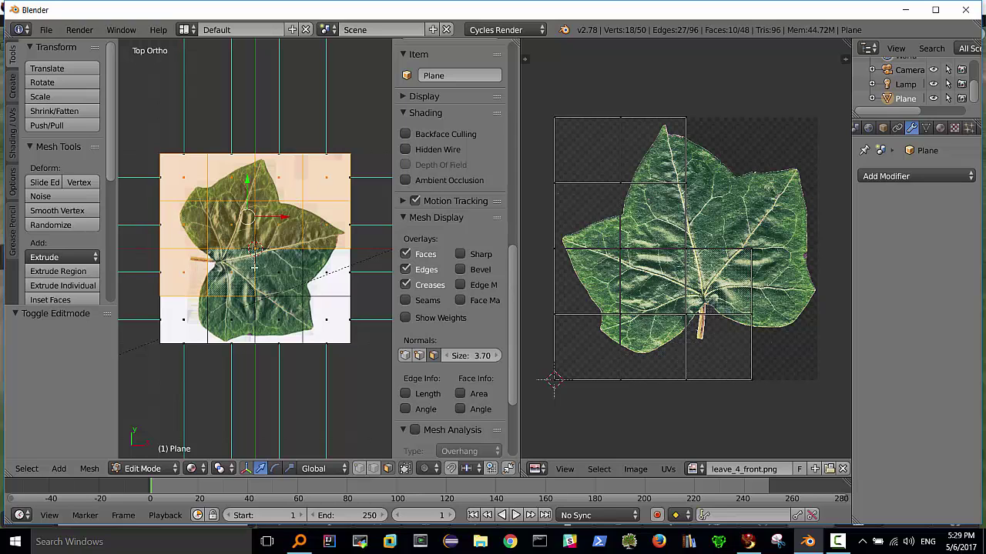
right_click(276, 271, "shift")
right_click(313, 271, "shift")
right_click(318, 314, "shift")
right_click(278, 316, "shift")
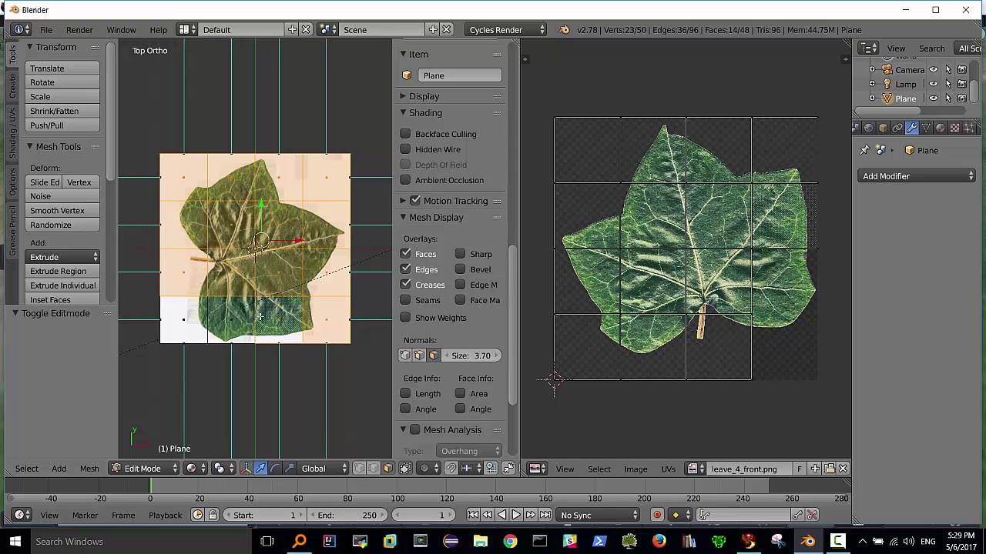
right_click(228, 317, "shift")
right_click(189, 318, "shift")
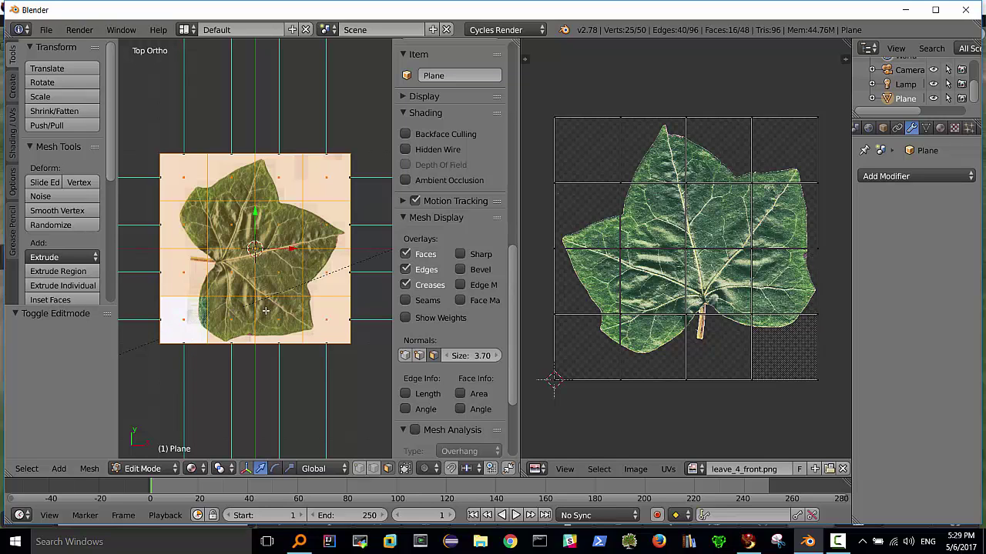
key("a")
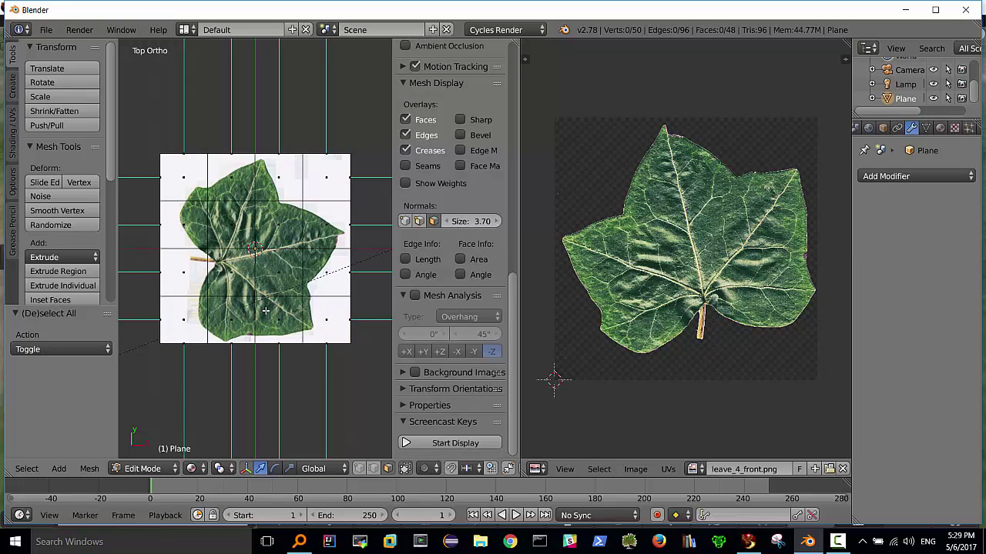
key("ctrl+KP_7")
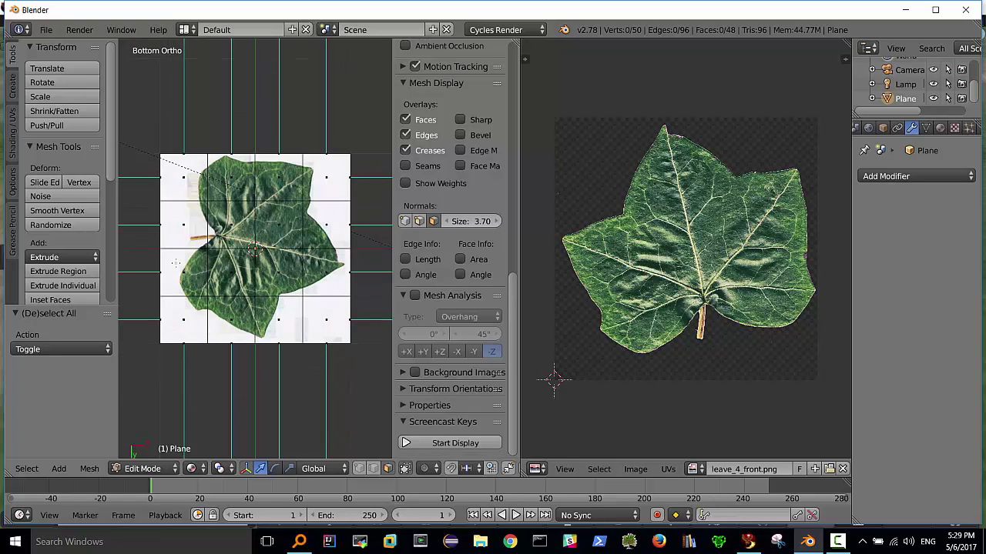
Step: Select all 16 underside faces of the 4x4 leaf grid row by row in Bottom Ortho view
right_click(182, 178)
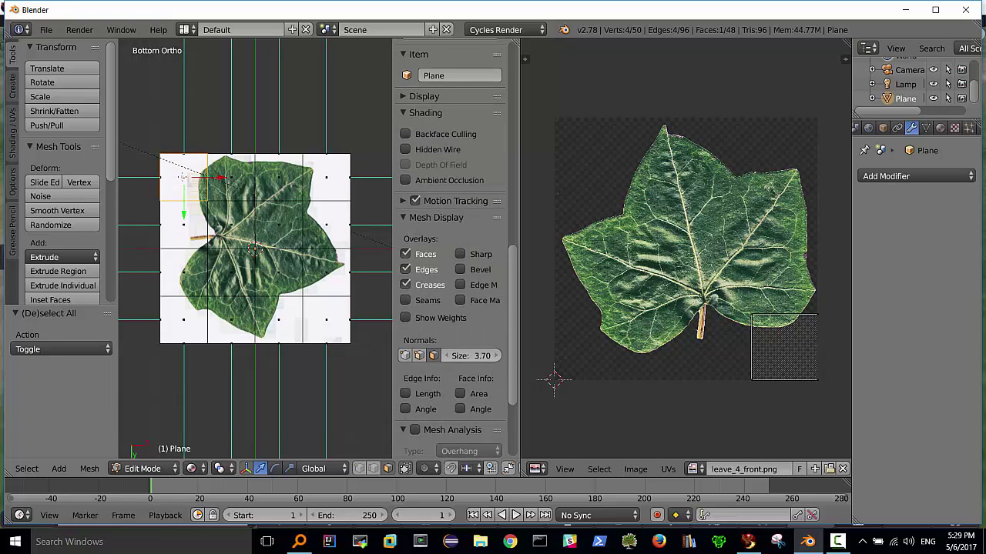
right_click(228, 183, "shift")
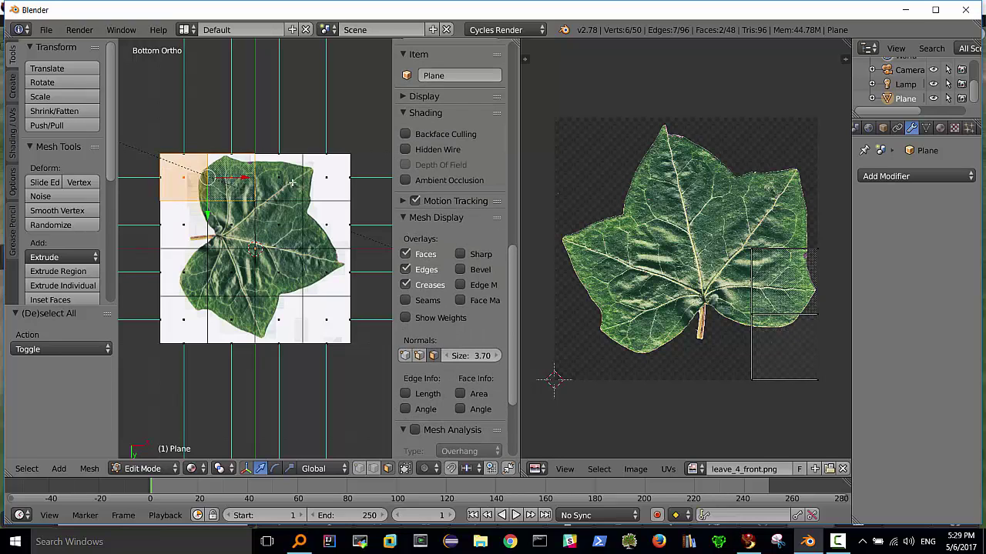
right_click(286, 182, "shift")
right_click(327, 179, "shift")
right_click(324, 228, "shift")
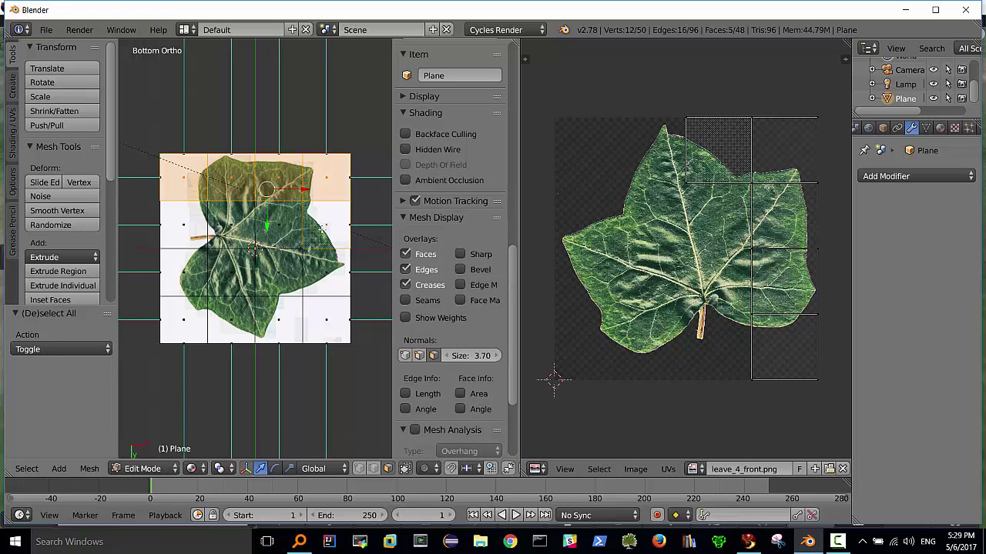
right_click(282, 231, "shift")
right_click(231, 225, "shift")
right_click(197, 224, "shift")
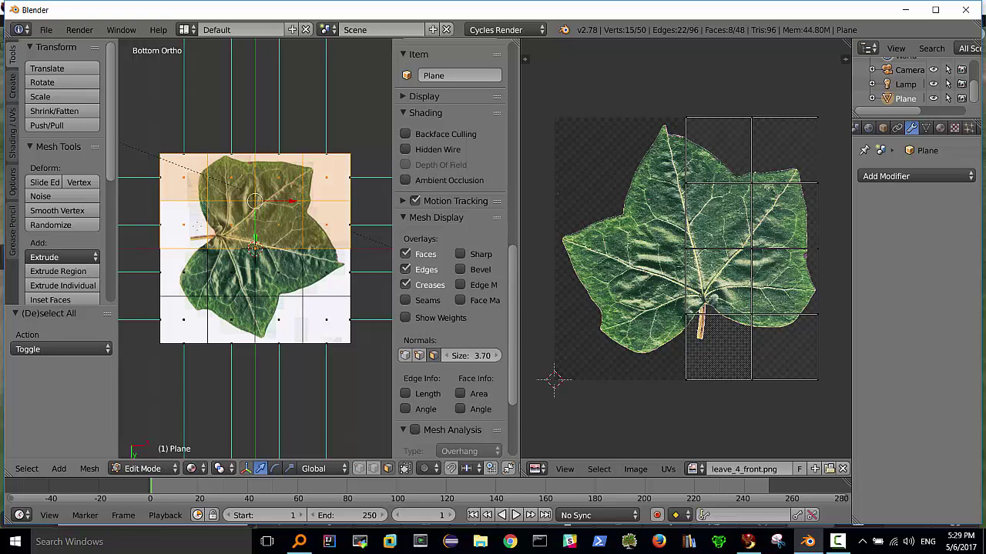
right_click(196, 253, "shift")
right_click(231, 267, "shift")
right_click(278, 271, "shift")
right_click(314, 271, "shift")
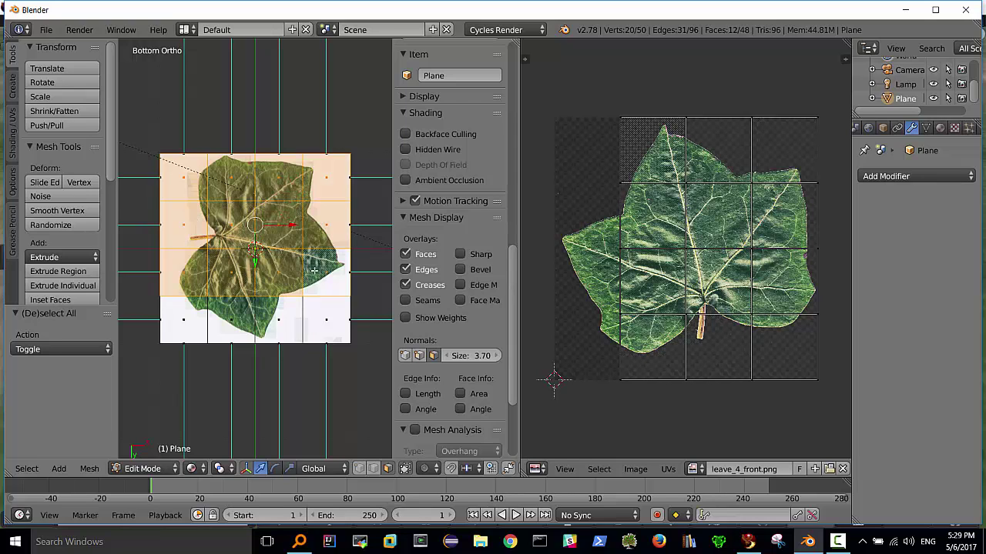
right_click(325, 311, "shift")
right_click(281, 306, "shift")
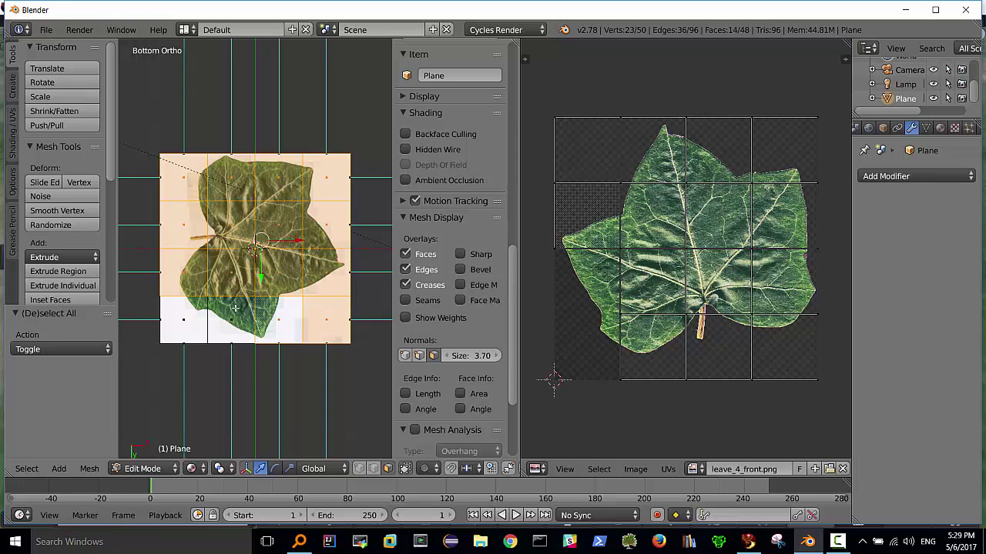
right_click(236, 308, "shift")
right_click(204, 310, "shift")
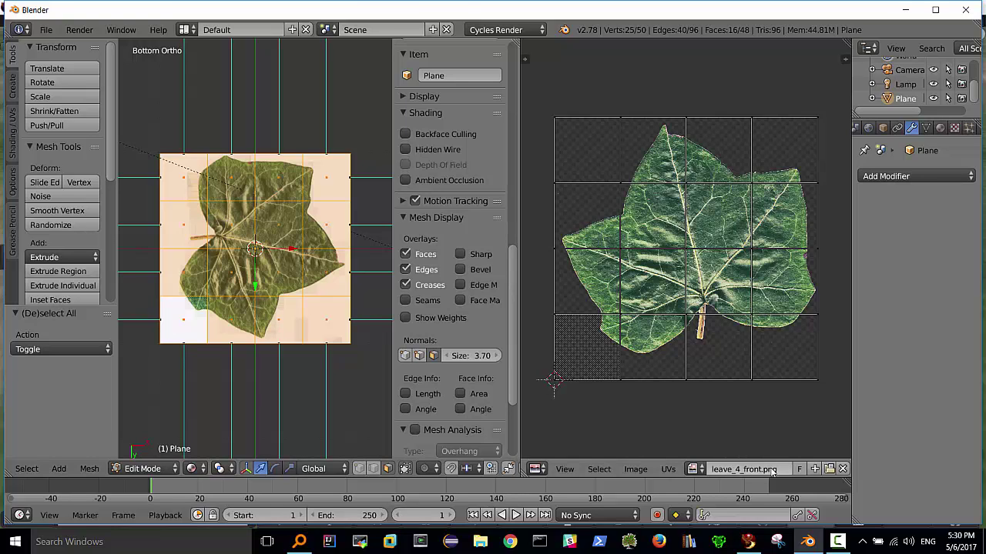
Step: Turn on UV Sync Selection in the UV/Image editor header
scroll(728, 471, "down", 1)
scroll(728, 469, "down", 3)
scroll(727, 470, "down", 3)
scroll(728, 470, "down", 3)
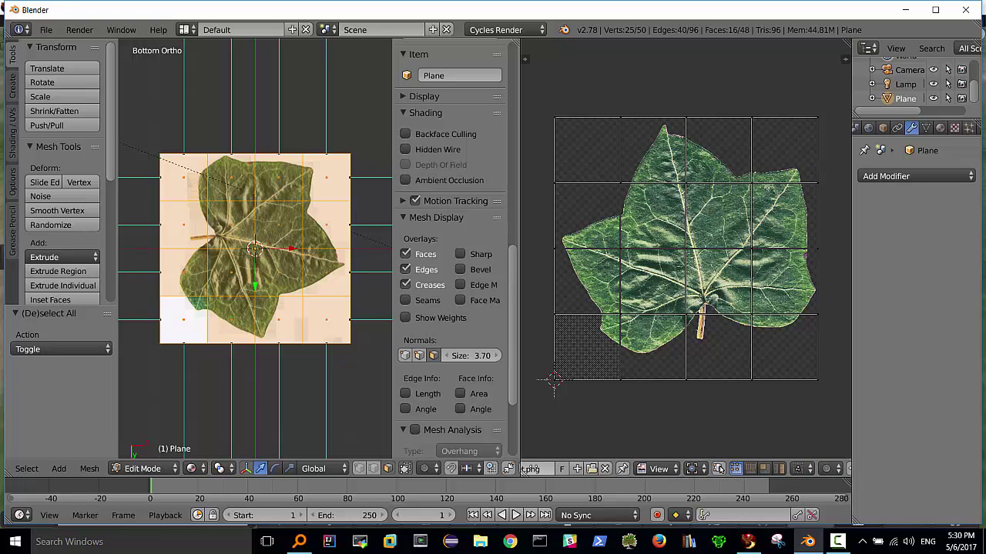
scroll(775, 474, "down", 2)
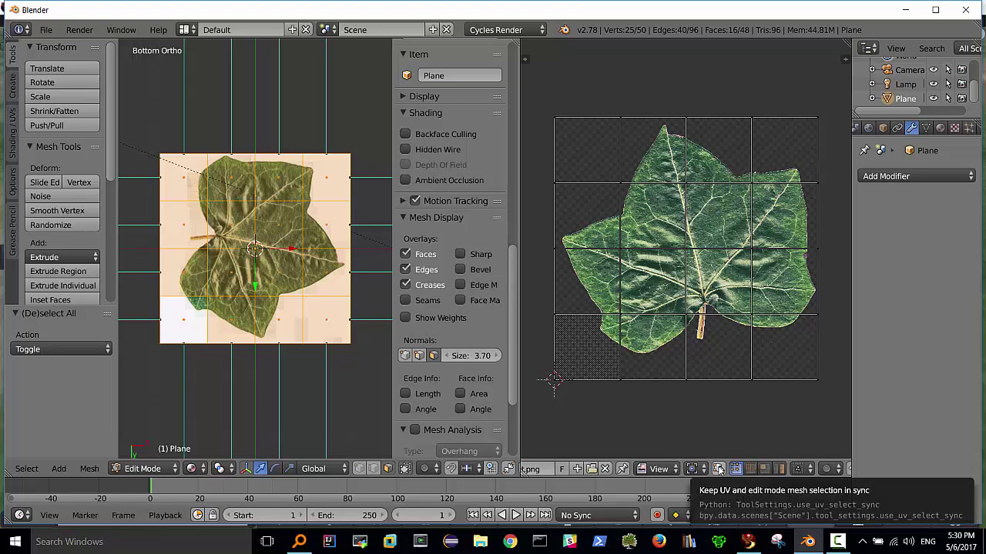
left_click(718, 469)
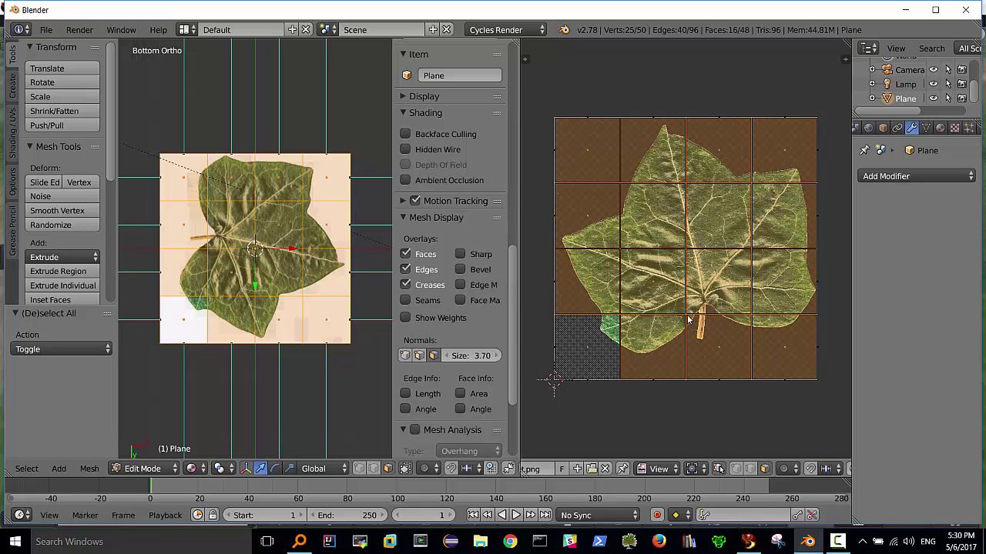
Step: Select all 48 faces, orbit to an oblique view and start toggling faces off row by row
key("a")
key("a")
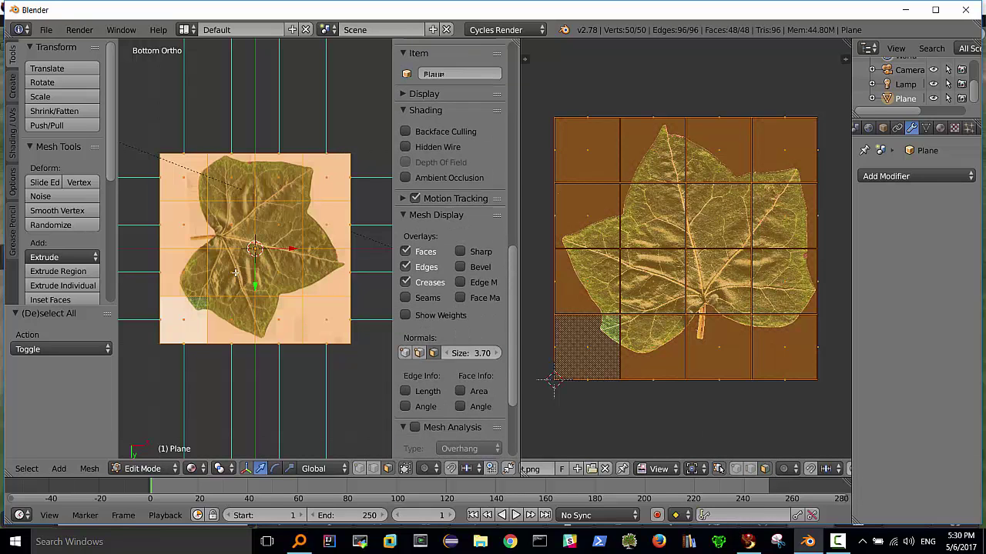
middle_click_drag(236, 271, 262, 116)
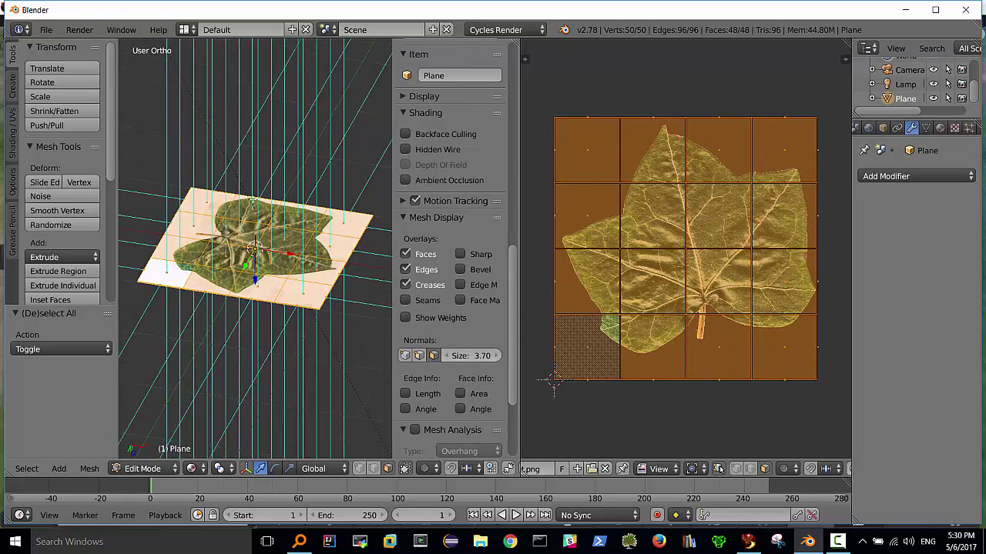
scroll(705, 231, "up", 1)
scroll(767, 318, "down", 1)
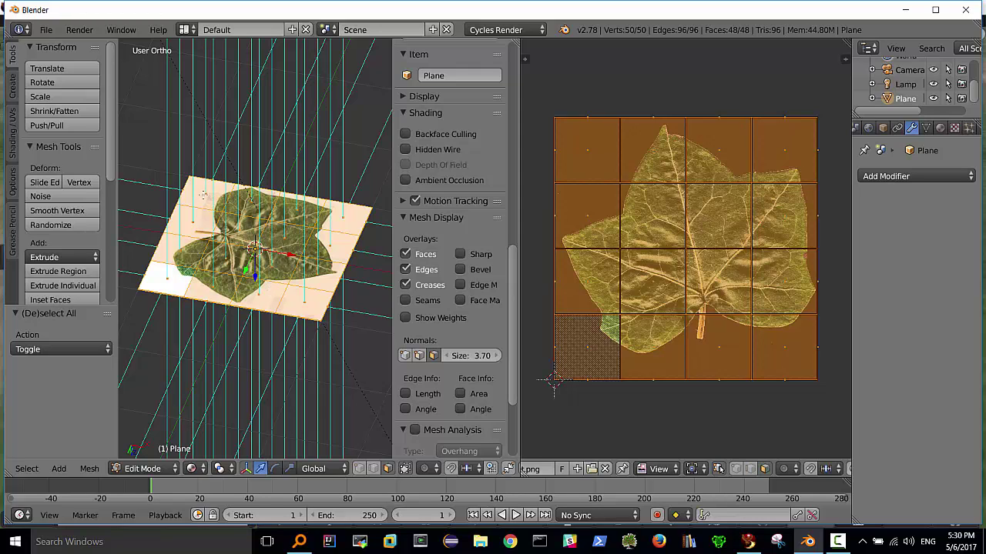
left_click(204, 191)
left_click(253, 203, "shift")
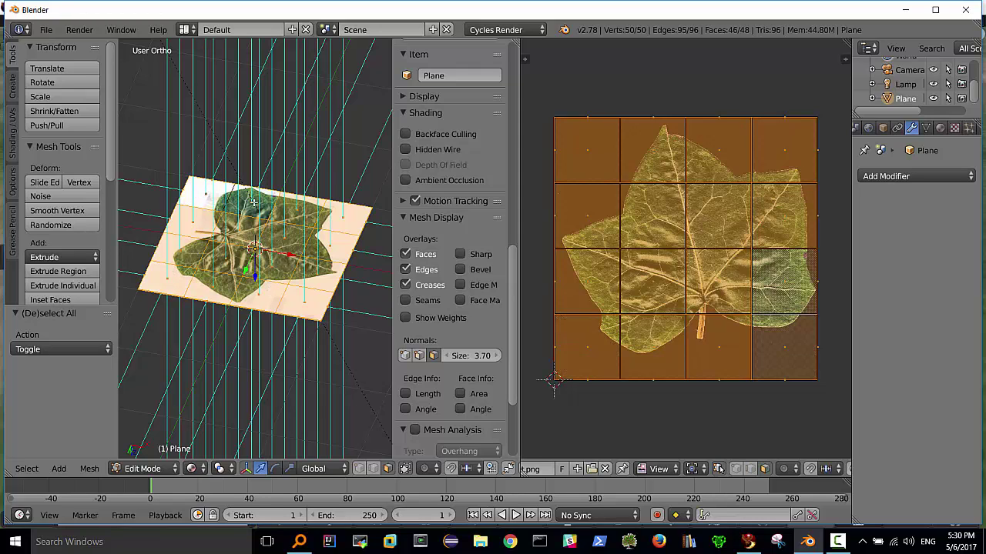
left_click(298, 211, "shift")
left_click(322, 227, "shift")
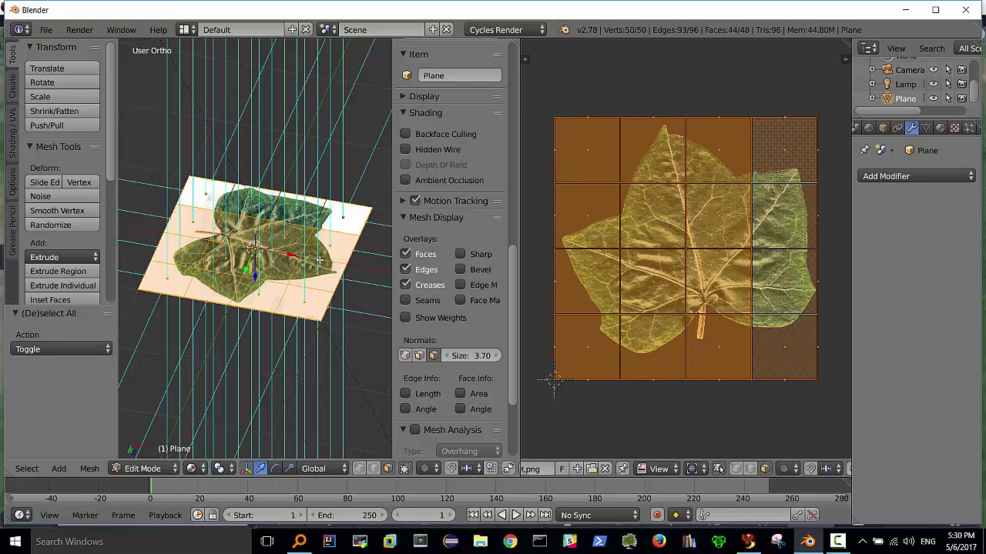
left_click(322, 251, "shift")
left_click(283, 238, "shift")
left_click(253, 230, "shift")
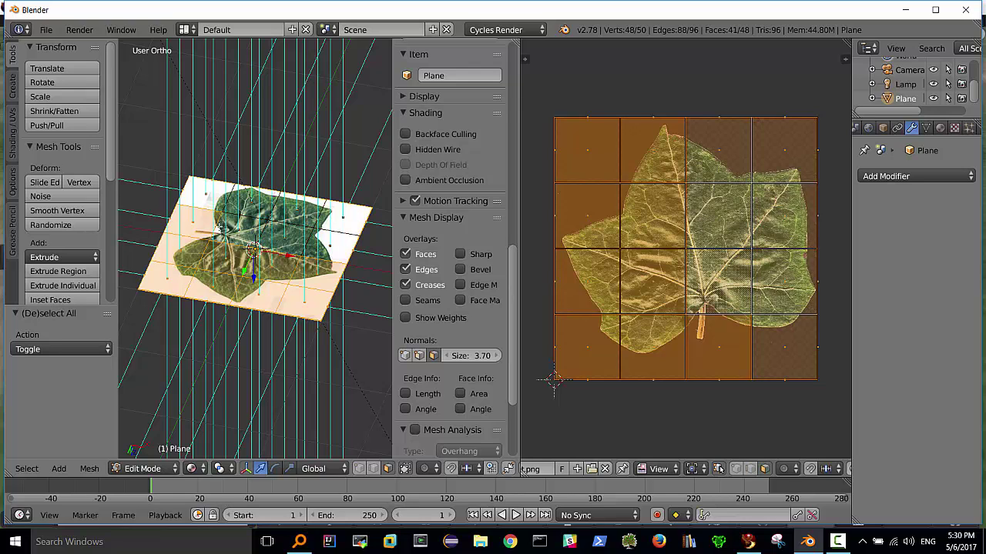
left_click(202, 229, "shift")
left_click(181, 254, "shift")
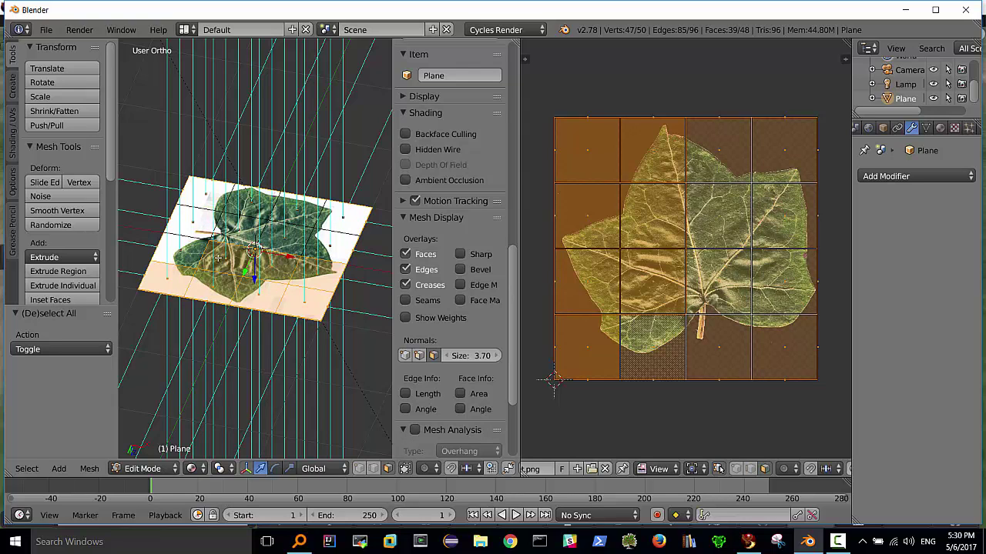
left_click(218, 258, "shift")
left_click(266, 263, "shift")
left_click(309, 266, "shift")
left_click(301, 298, "shift")
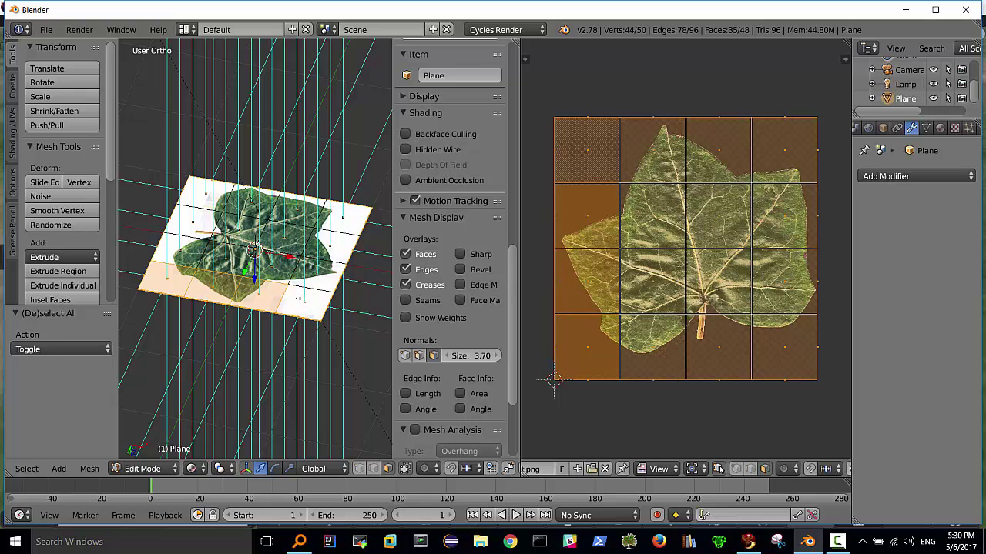
left_click(259, 294, "shift")
left_click(206, 292, "shift")
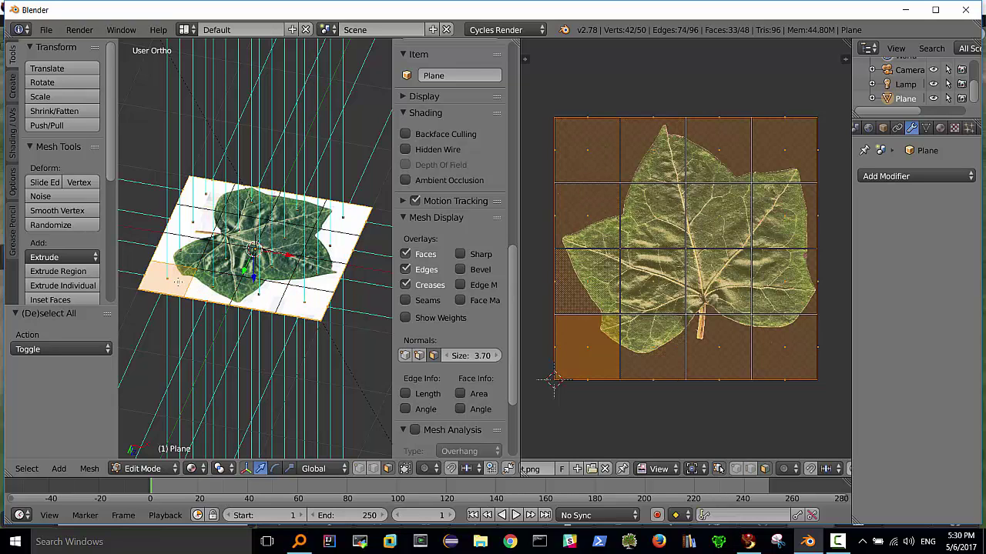
left_click(178, 282, "shift")
Step: Look down on the plane and deselect the remaining faces until Faces reads 16/48
middle_click_drag(296, 275, 242, 171)
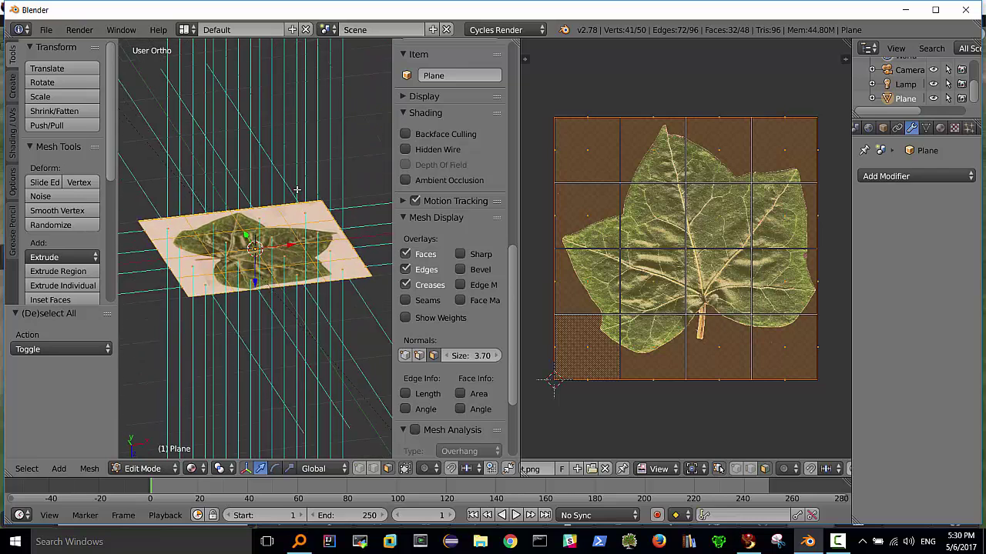
left_click(174, 197, "shift")
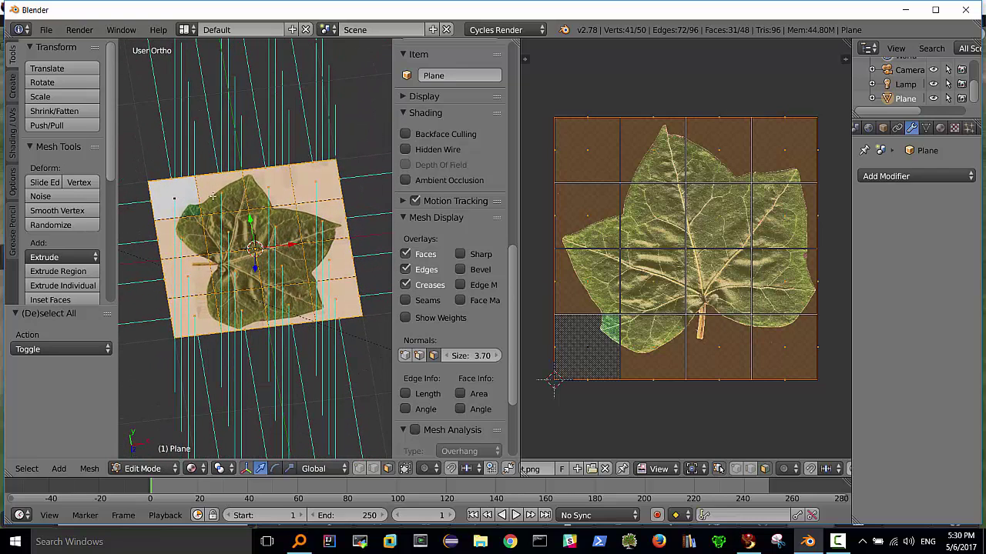
left_click(221, 196, "shift")
left_click(274, 192, "shift")
left_click(304, 187, "shift")
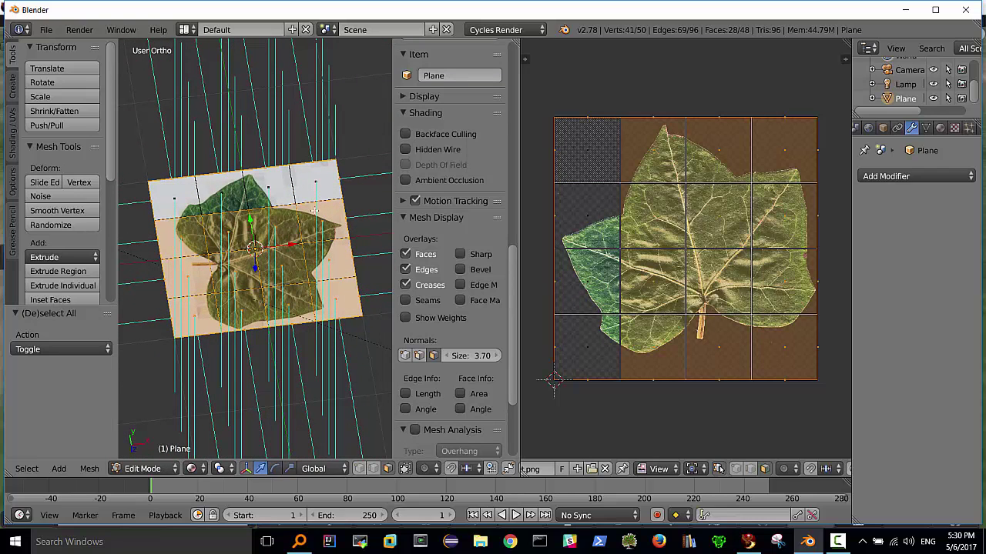
left_click(315, 212, "shift")
left_click(275, 226, "shift")
left_click(235, 234, "shift")
left_click(191, 235, "shift")
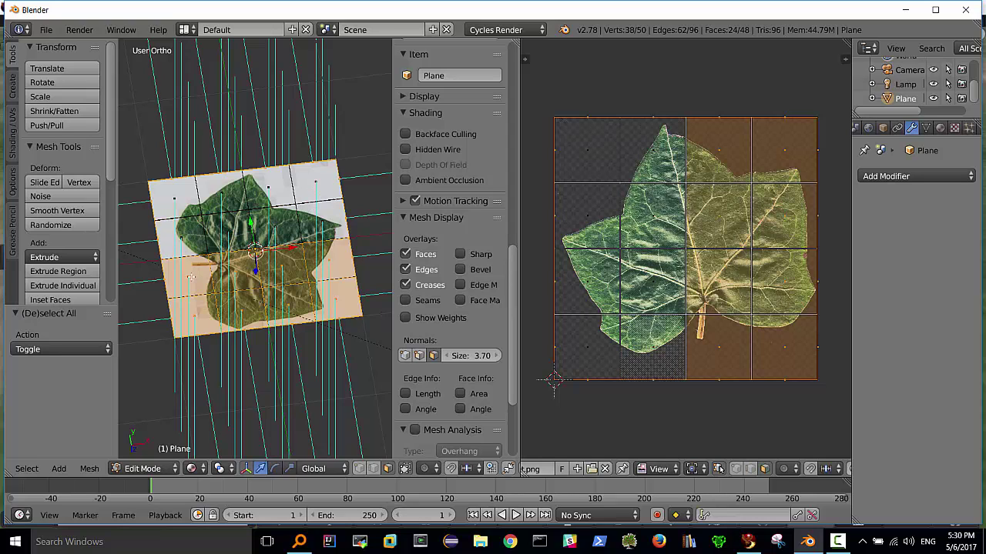
left_click(189, 276, "shift")
left_click(231, 274, "shift")
left_click(299, 270, "shift")
left_click(328, 259, "shift")
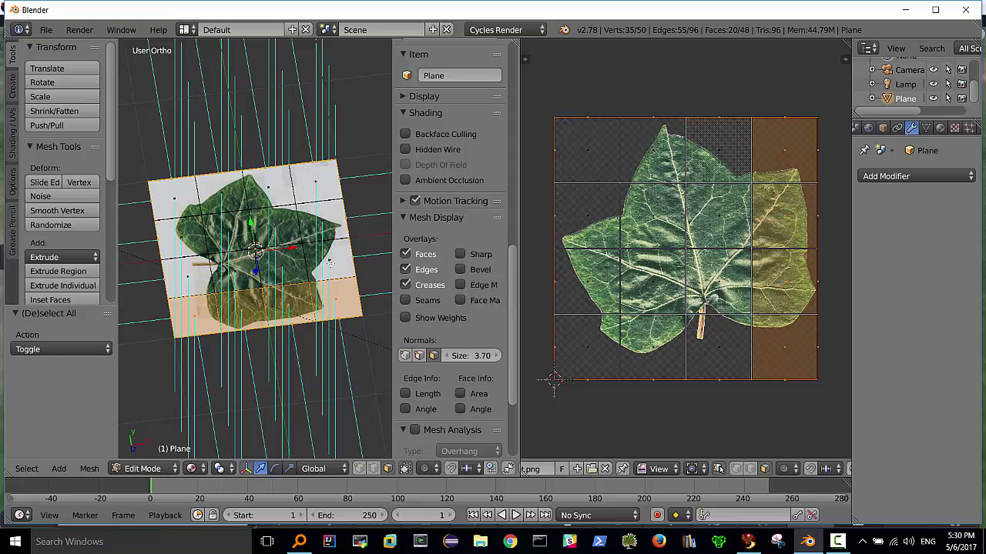
left_click(343, 297, "shift")
left_click(296, 298, "shift")
left_click(247, 308, "shift")
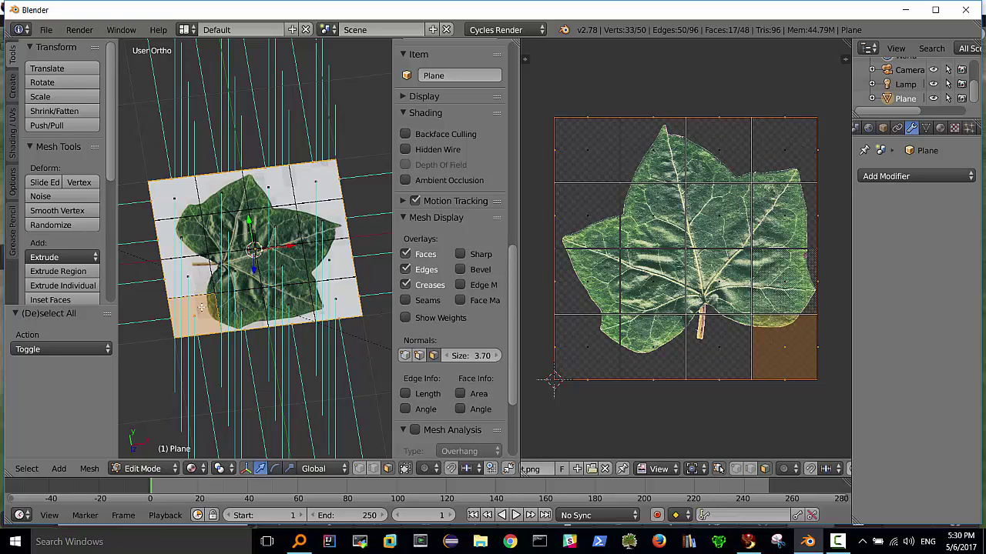
left_click(221, 308, "shift")
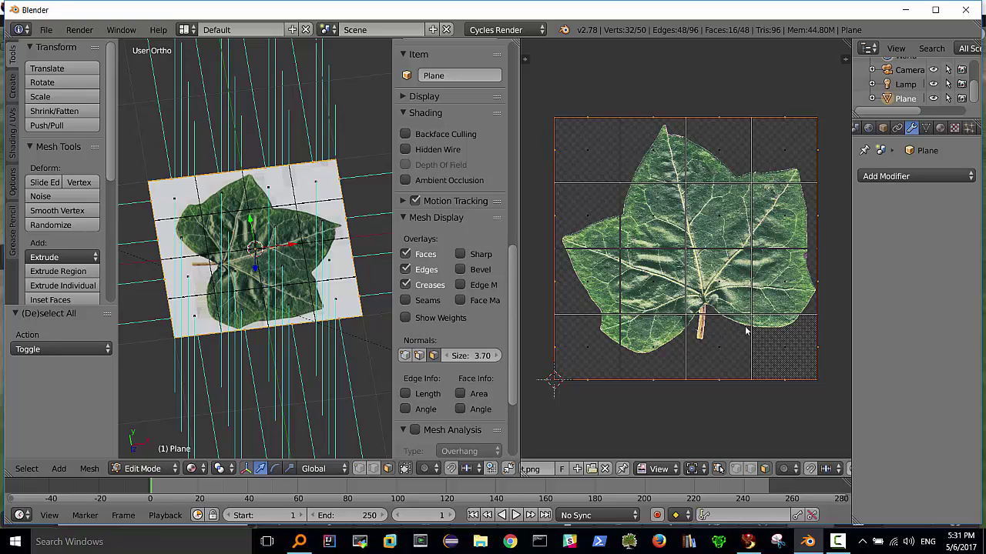
Step: Shrink the selected UVs into a tiny island and move it to the image's upper-left corner
key("s")
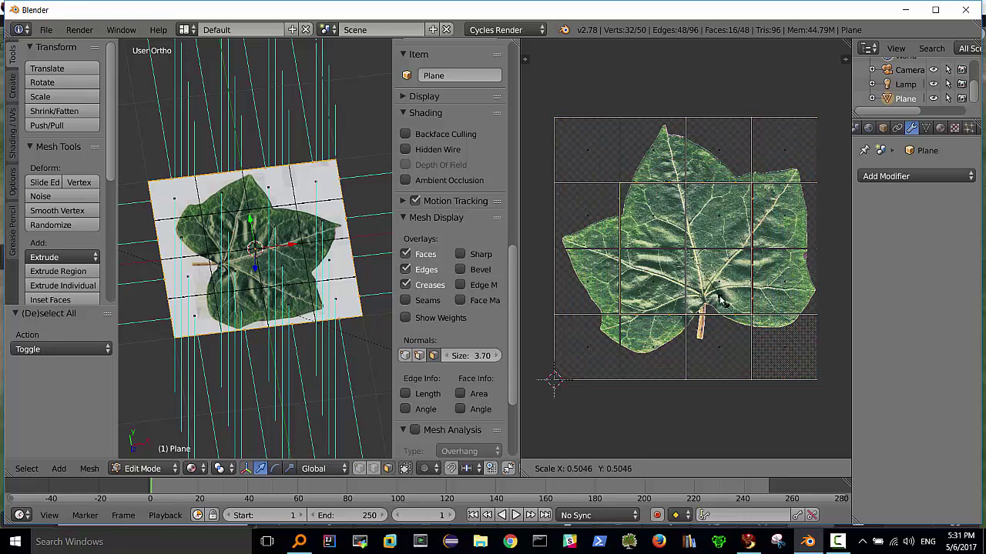
left_click(686, 260)
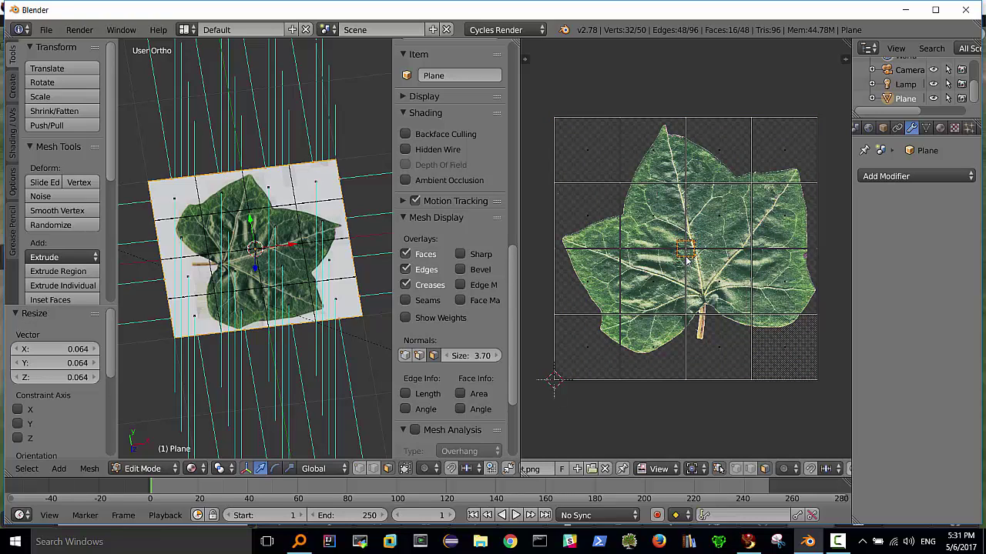
key("g")
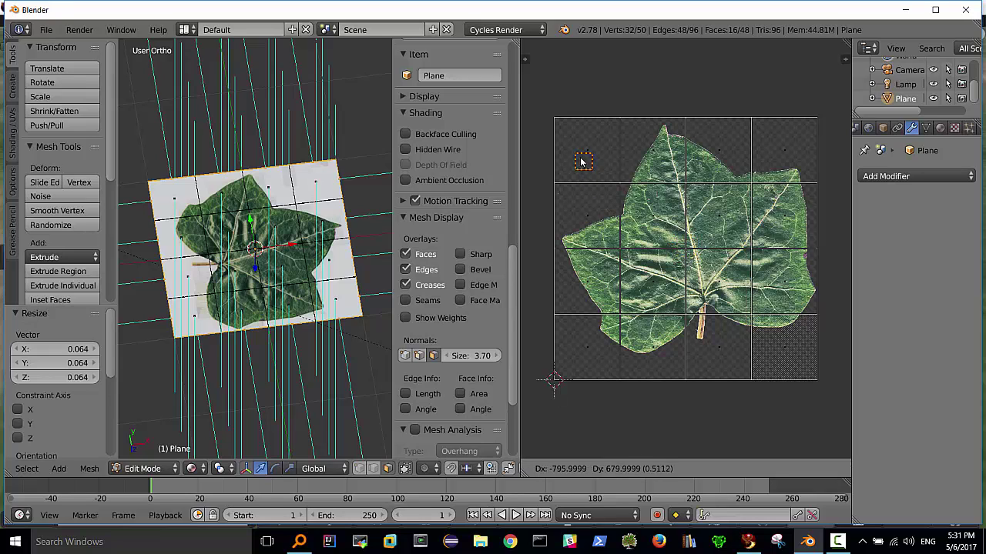
left_click(576, 148)
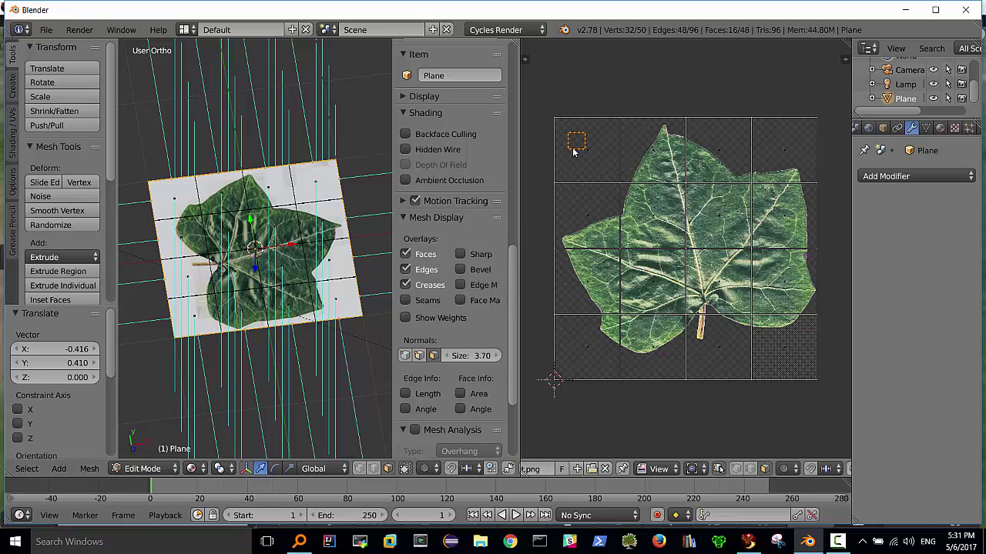
Step: Select the whole UV layout so the 4x4 grid covers the full leave_4_front.png image
mouse_move(265, 295)
middle_mouse_down()
mouse_move(250, 406)
mouse_move(245, 283)
mouse_move(235, 274)
middle_mouse_up()
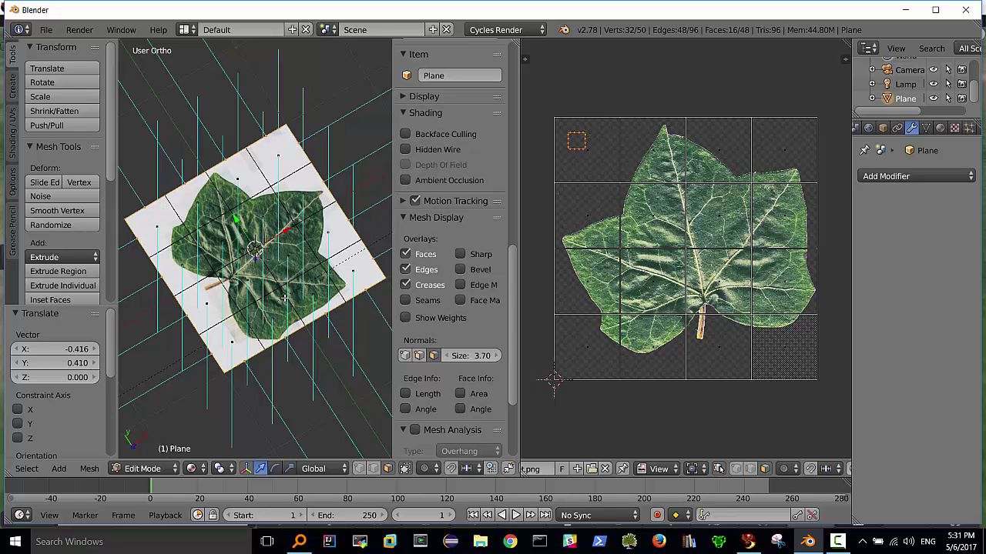
mouse_move(206, 271)
middle_mouse_down()
mouse_move(224, 284)
mouse_move(230, 261)
mouse_move(237, 292)
middle_mouse_up()
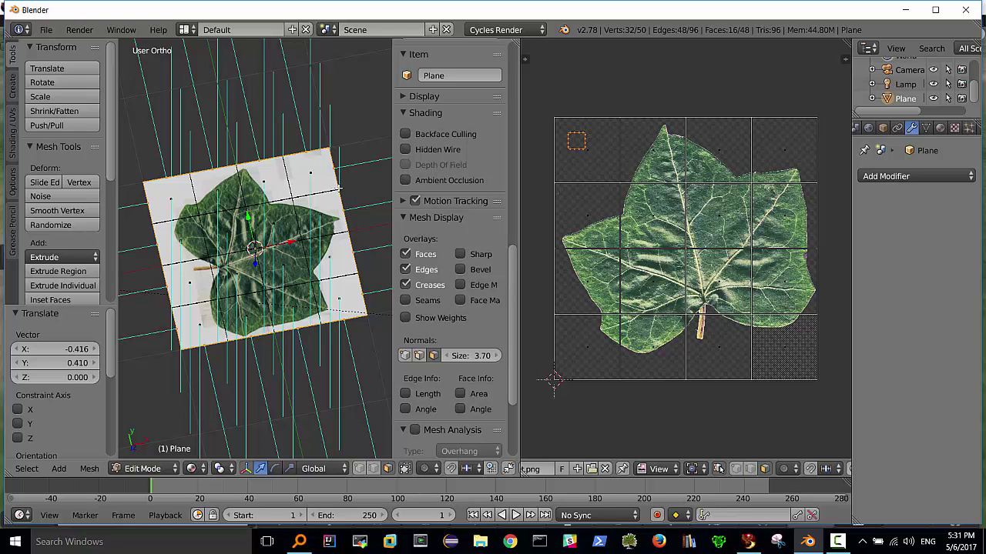
middle_click_drag(285, 271, 332, 217)
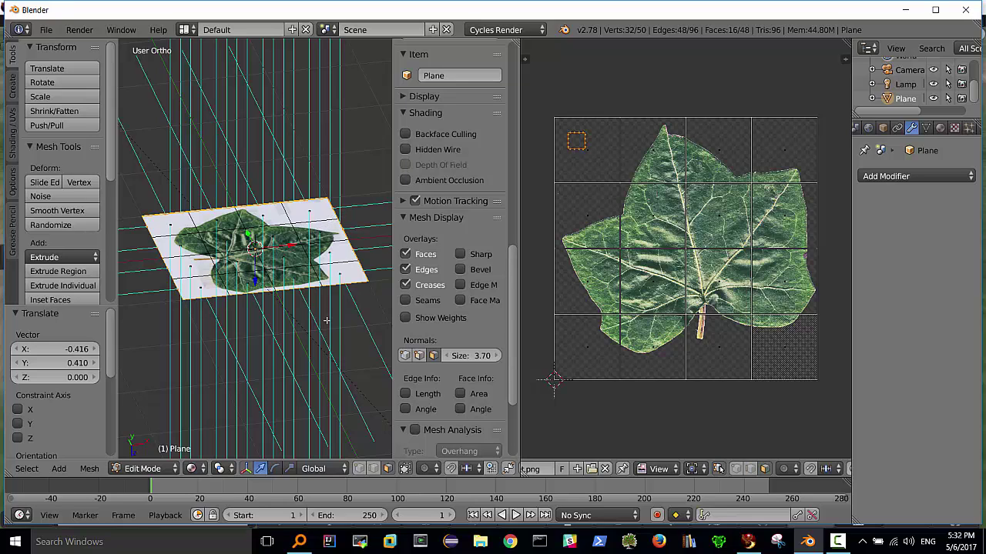
left_click(359, 469)
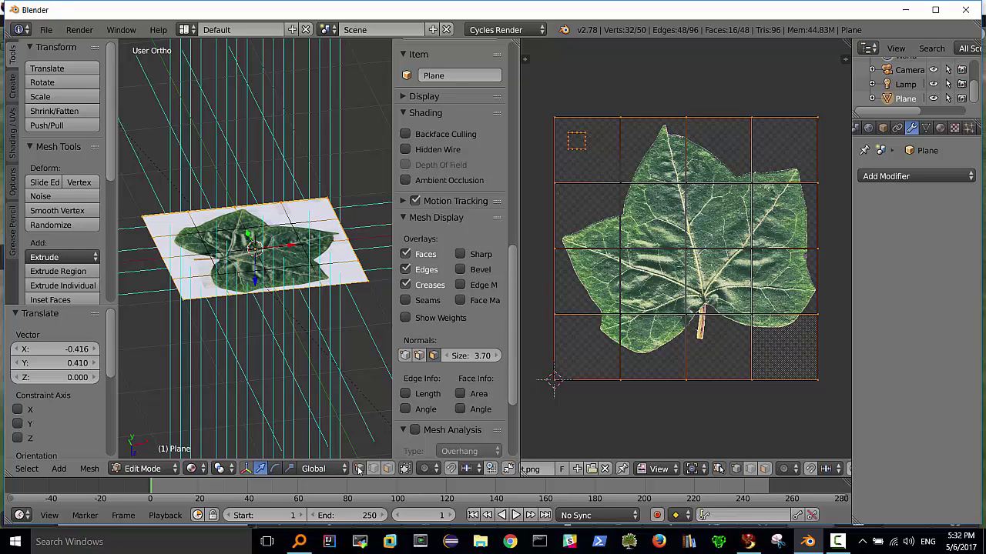
Step: Try raising a corner vertex along Z, then undo the move
right_click(337, 218)
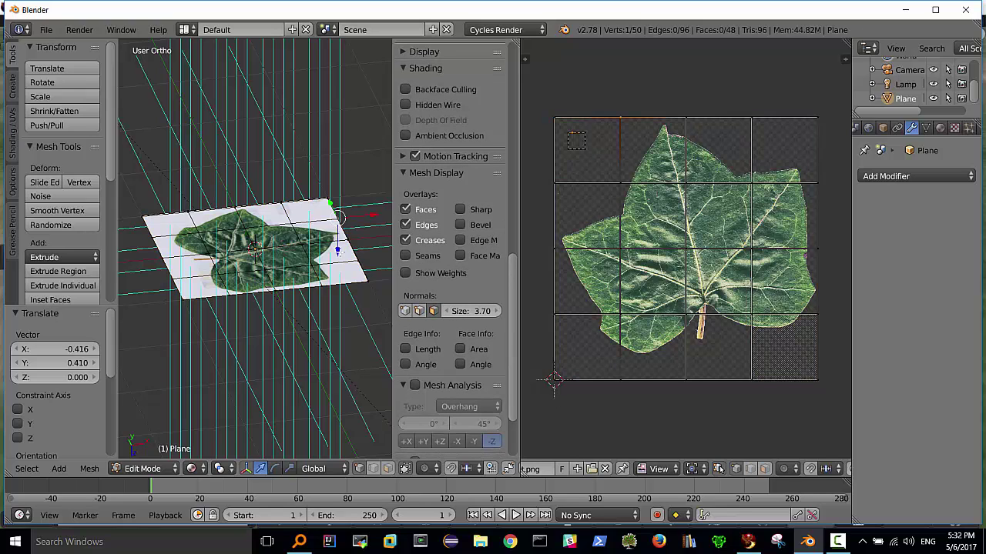
key("g")
key("z")
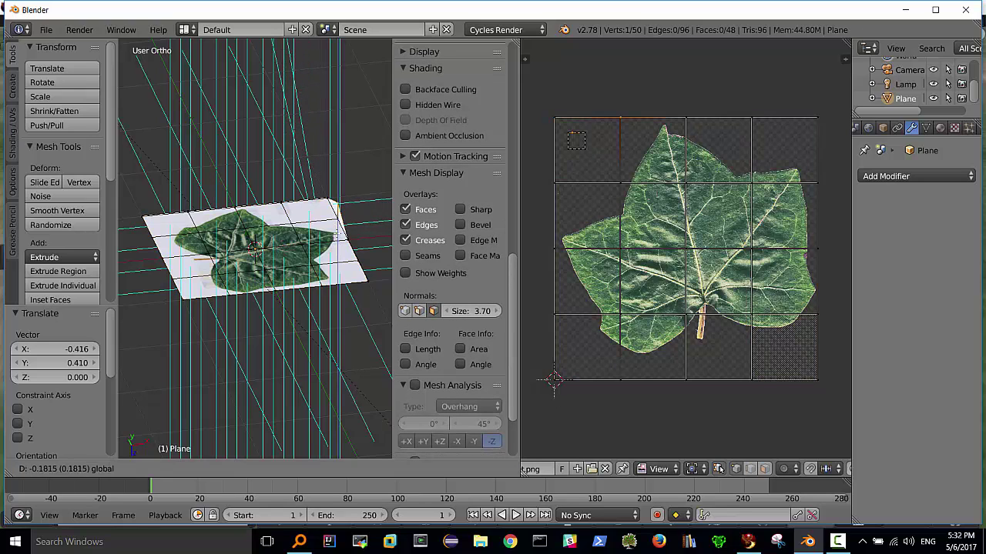
left_click(338, 232)
key("ctrl+z")
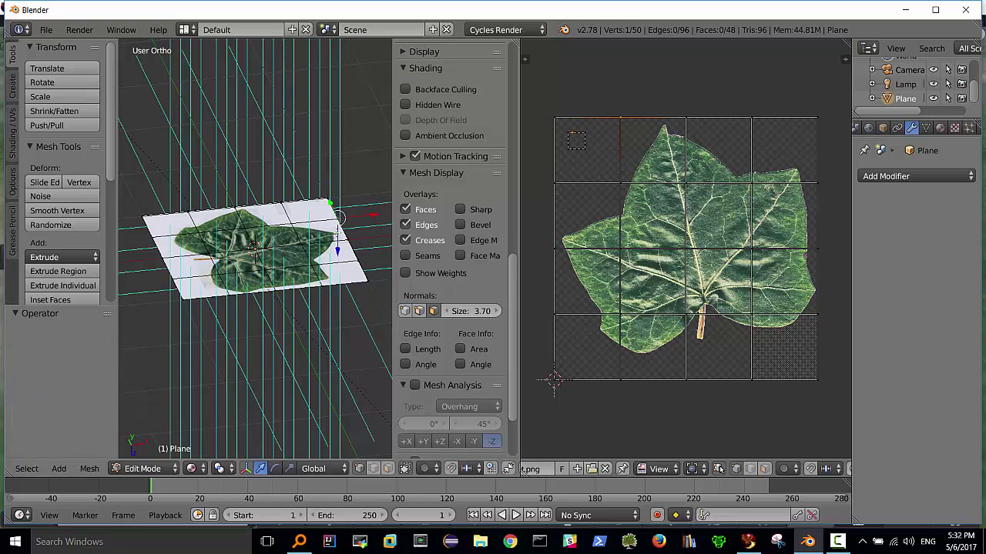
Step: Turn on Connected proportional editing and raise a vertex so the plane bends around it
mouse_move(338, 232)
middle_mouse_down()
mouse_move(338, 252)
mouse_move(328, 161)
mouse_move(348, 157)
mouse_move(346, 210)
middle_mouse_up()
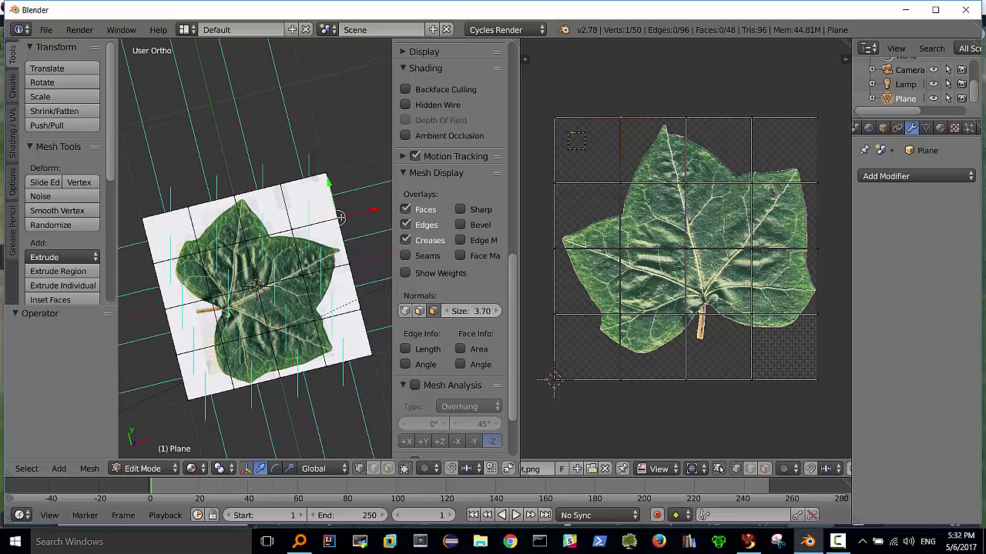
key("z")
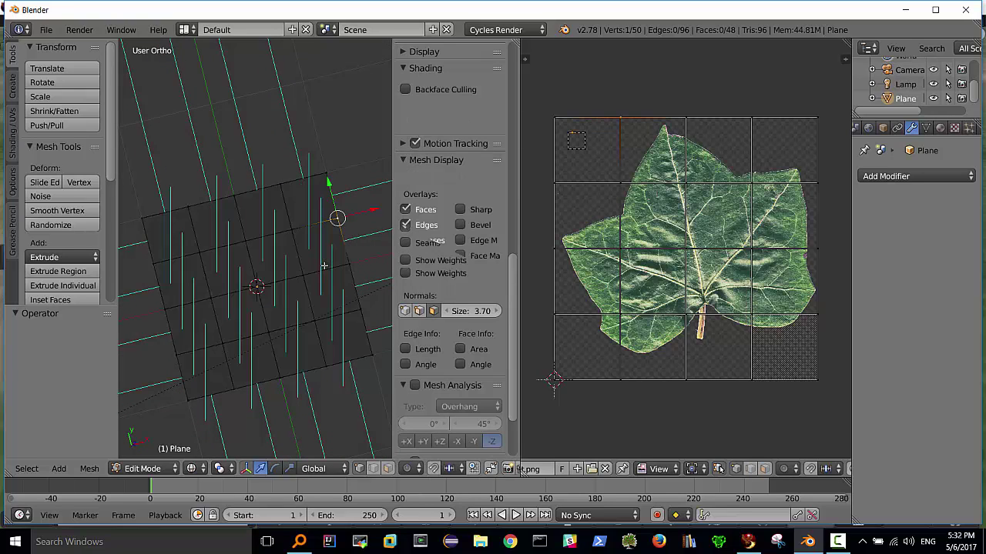
key("z")
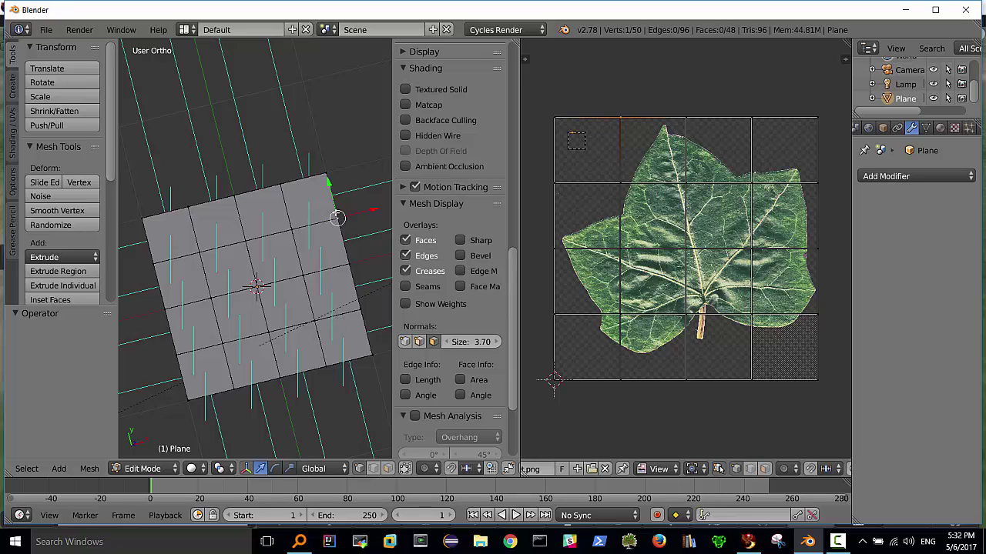
right_click(345, 229, "shift")
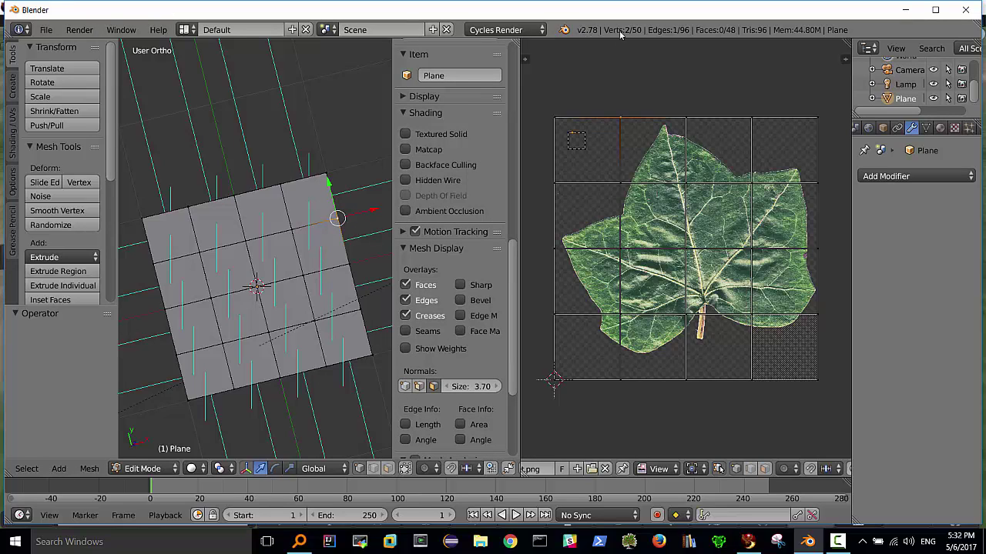
mouse_move(343, 325)
middle_mouse_down()
mouse_move(319, 241)
mouse_move(340, 197)
middle_mouse_up()
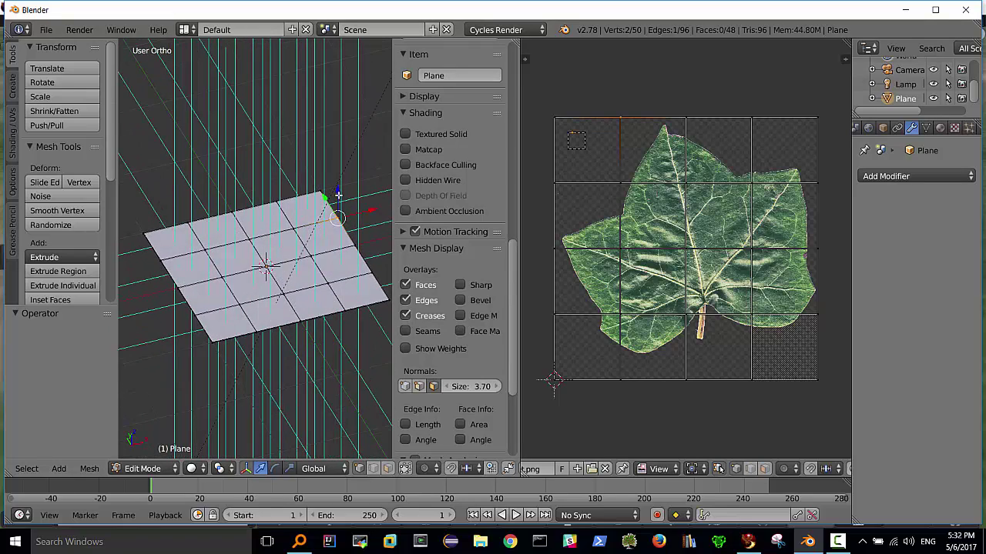
left_click(425, 468)
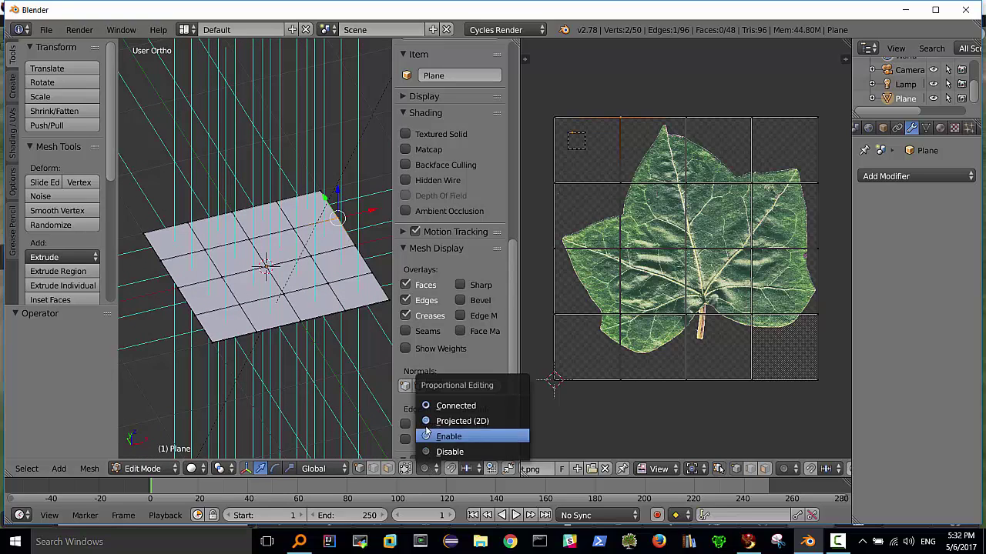
left_click(437, 407)
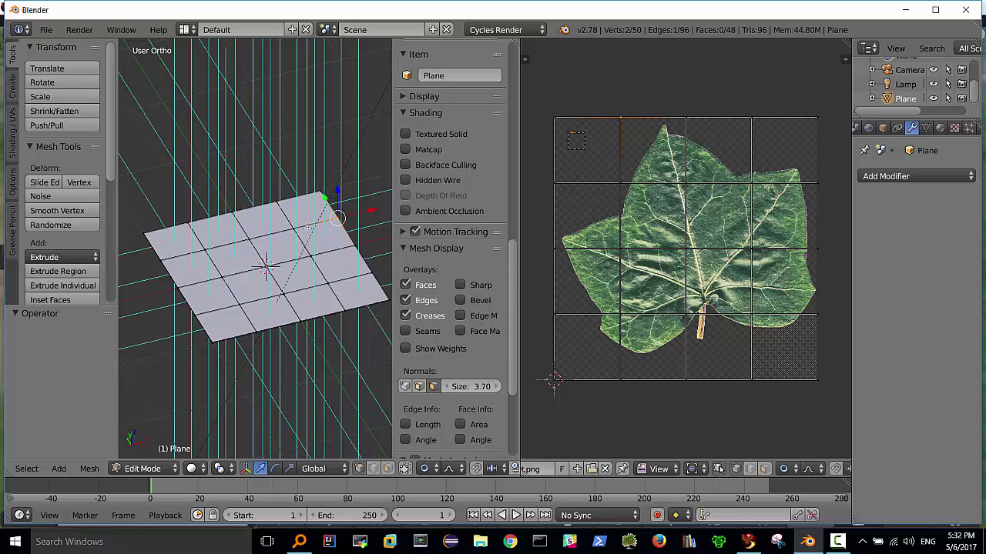
left_click_drag(338, 190, 341, 179)
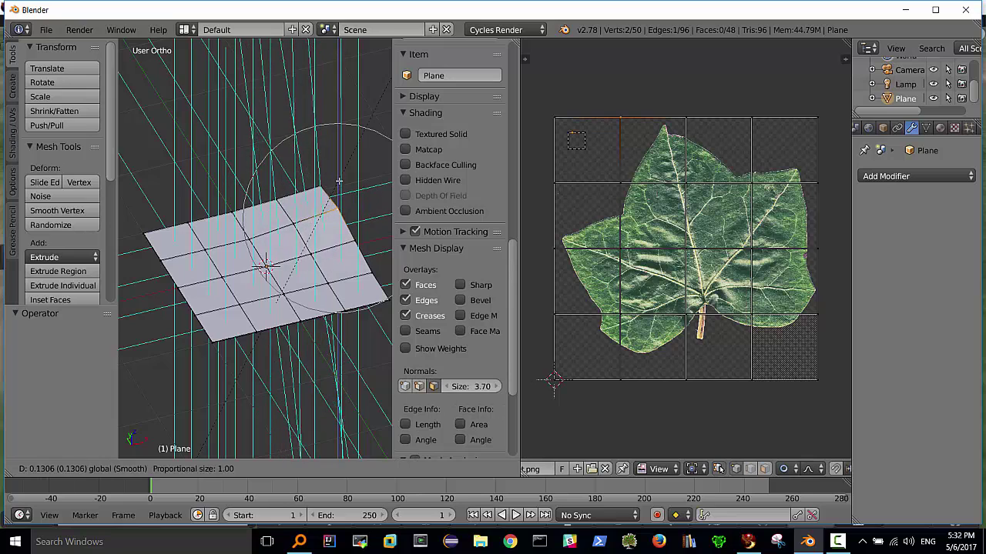
Step: Raise two vertices along the plane's right edge on Z
right_click(352, 240)
key("g")
key("z")
left_click(354, 224)
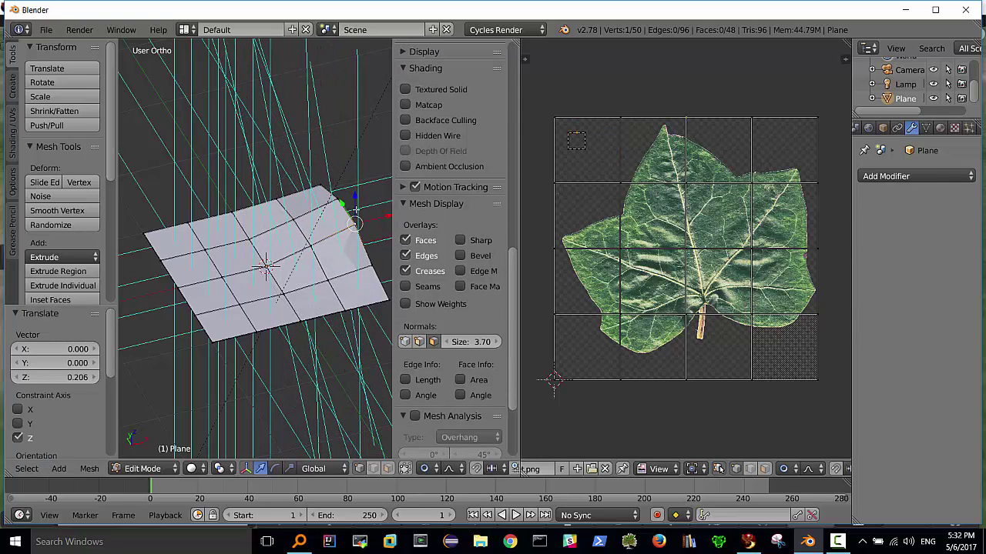
right_click(371, 266)
key("g")
key("z")
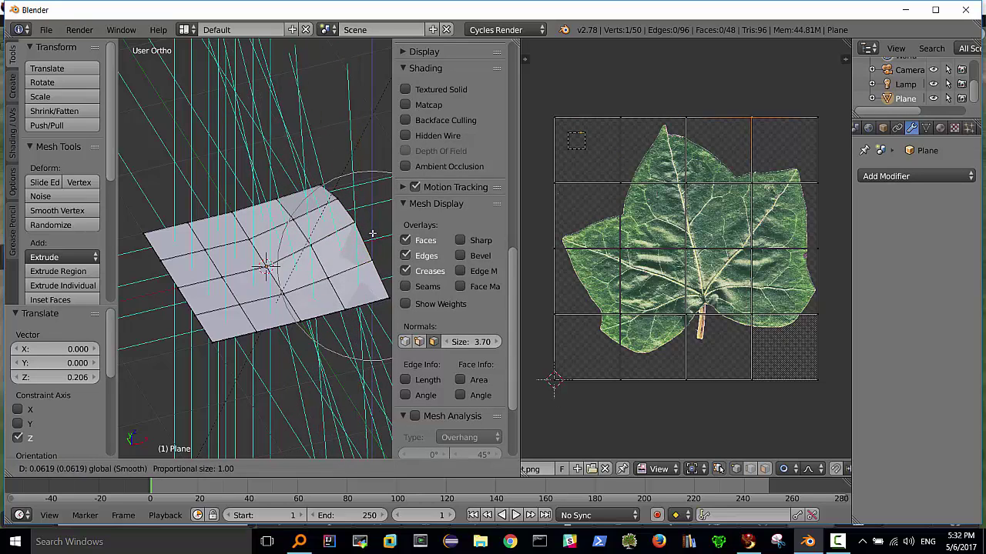
left_click(371, 252)
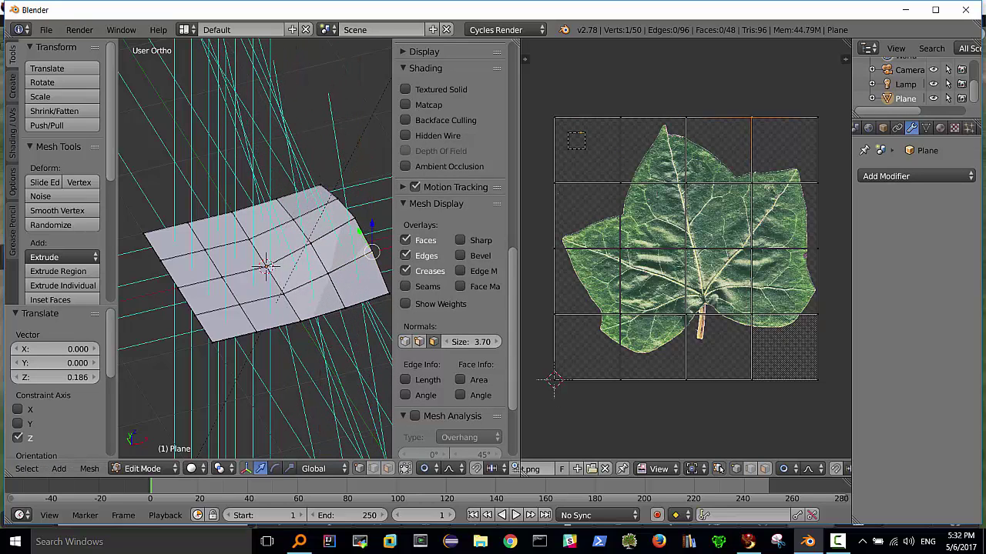
Step: Lower the left corner vertex and the two vertices below it on Z
right_click(163, 260)
key("g")
key("z")
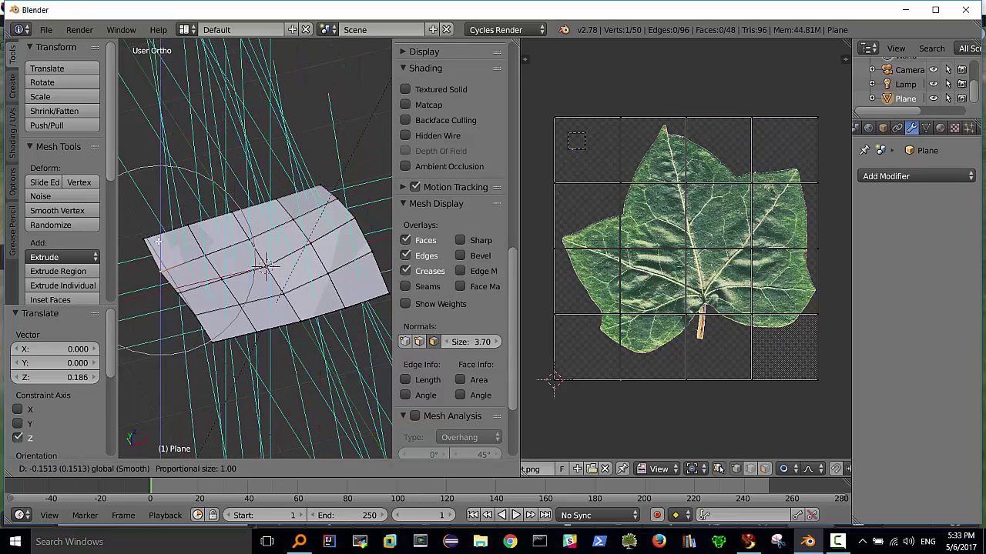
left_click(160, 271)
right_click(181, 286)
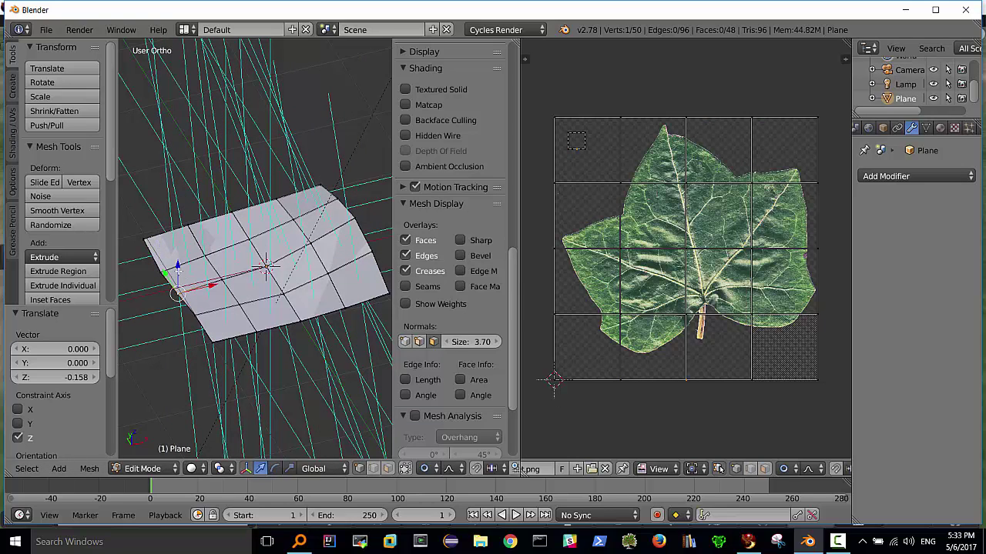
key("g")
key("z")
left_click(193, 307)
right_click(195, 316)
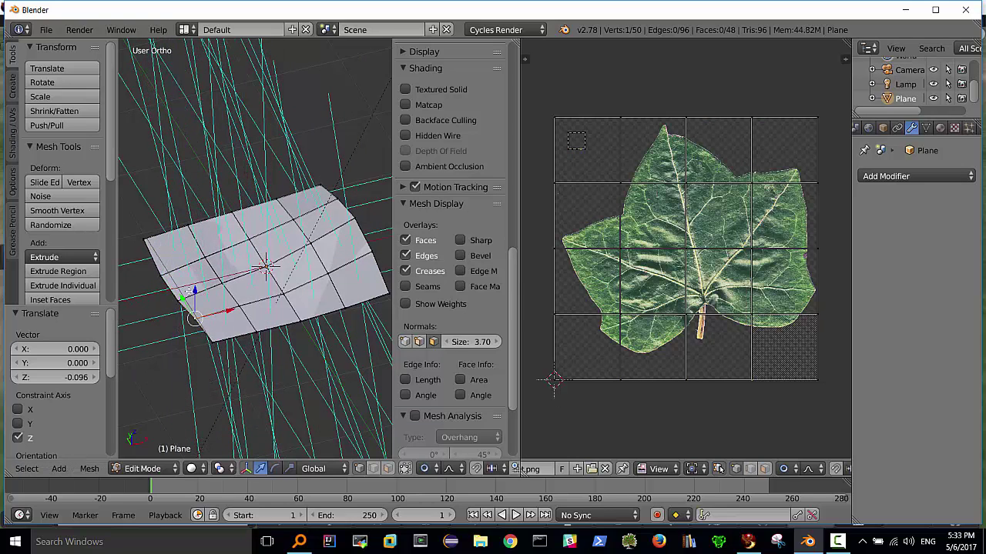
key("g")
key("z")
left_click(234, 271)
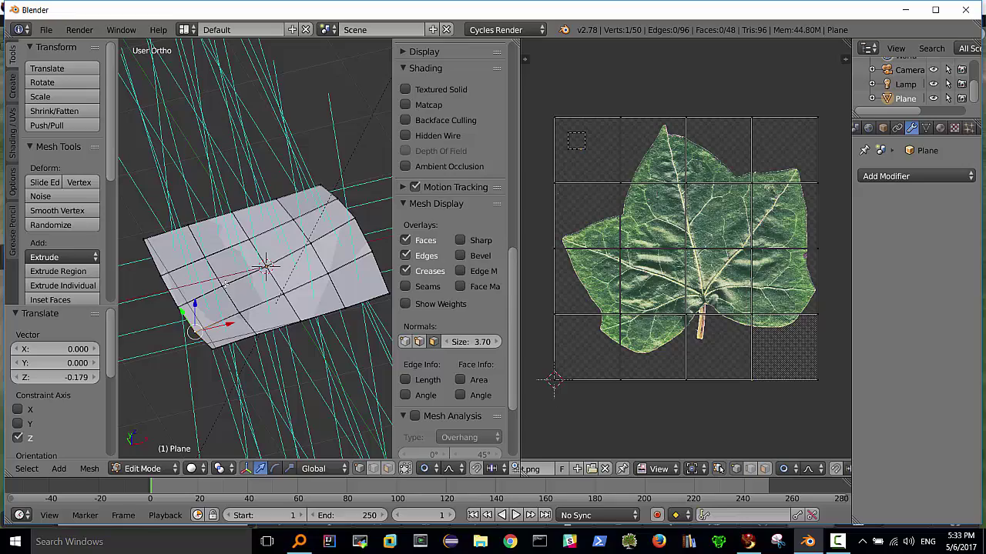
Step: Raise the plane's centre vertex on Z so the surface bulges
right_click(264, 266)
key("g")
key("z")
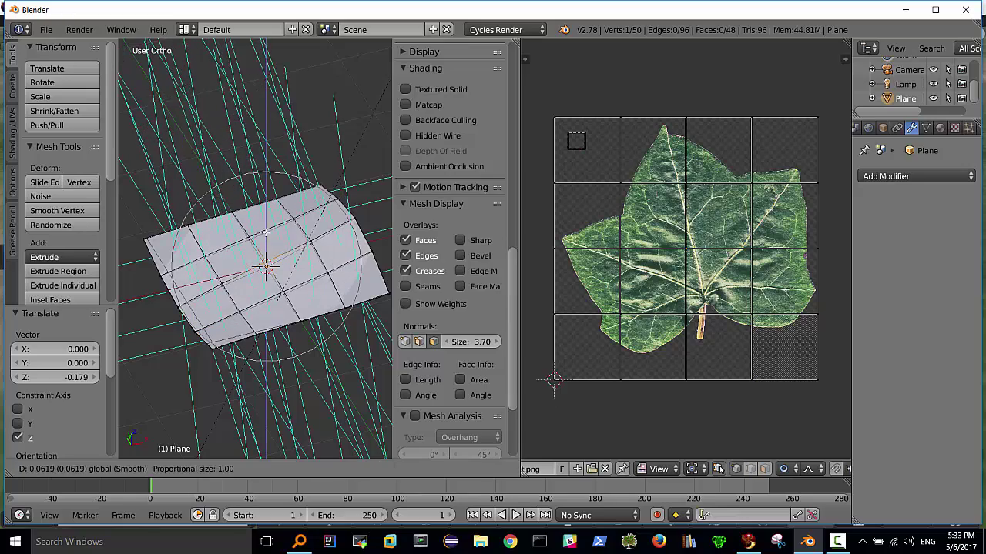
left_click(291, 278)
Step: Undo the centre bulge and clear a trial selection of left-edge vertices
mouse_move(291, 278)
middle_mouse_down()
mouse_move(342, 268)
mouse_move(306, 207)
mouse_move(277, 308)
middle_mouse_up()
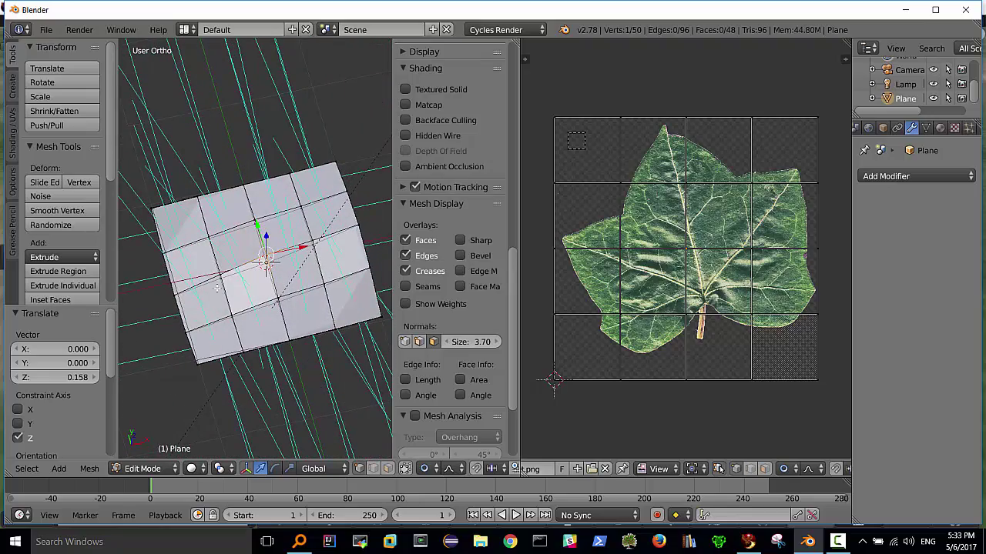
key("ctrl+z")
right_click(185, 330)
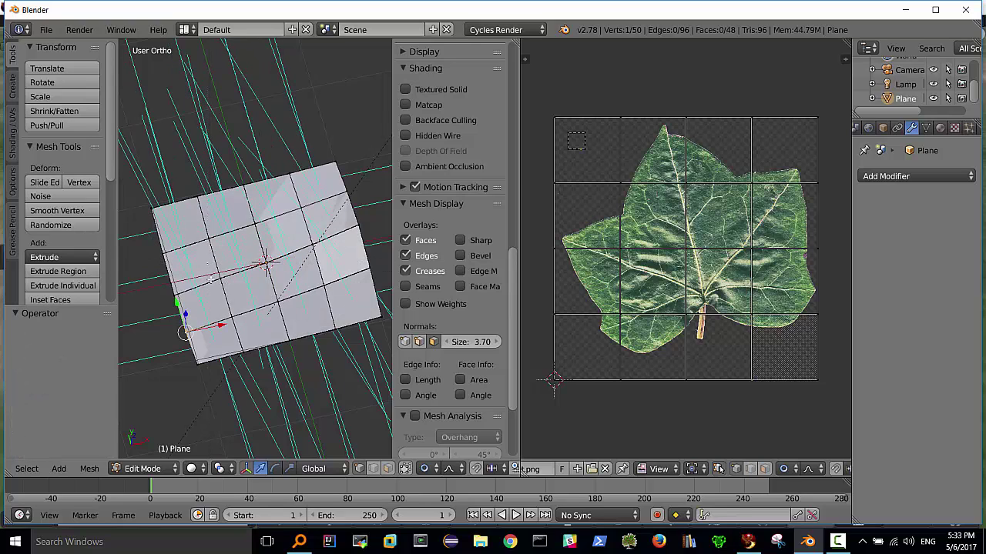
right_click(236, 293, "ctrl")
middle_click_drag(255, 291, 236, 281)
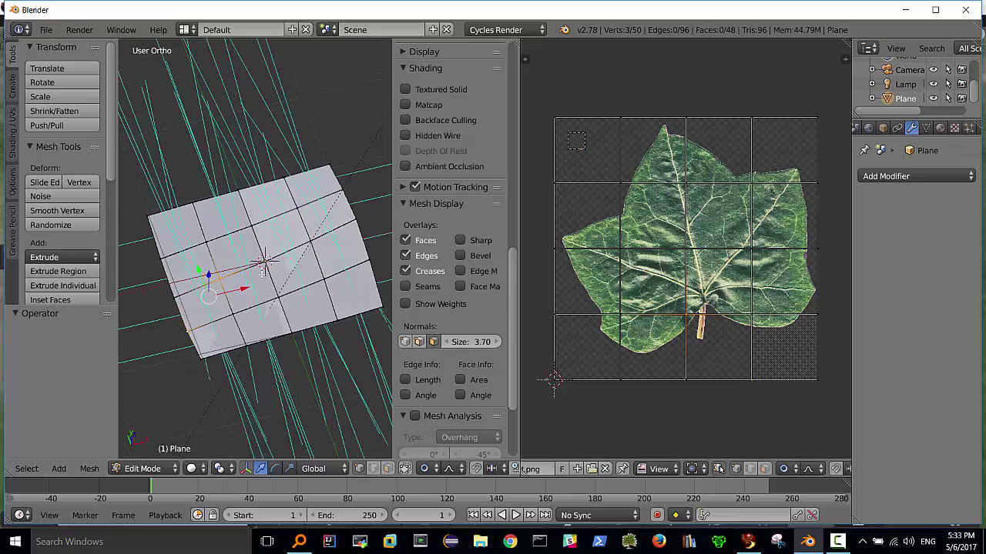
key("a")
scroll(454, 269, "down", 5)
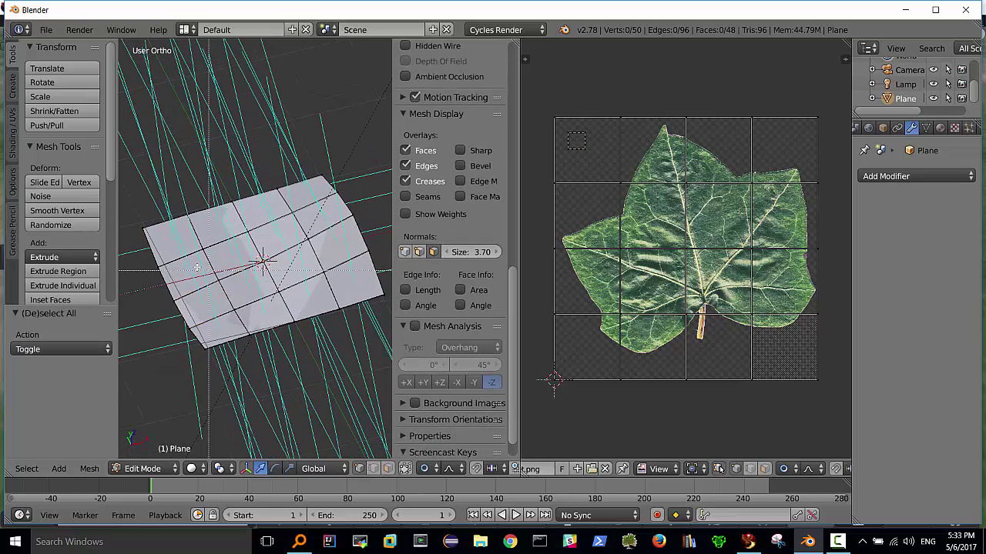
Step: Select two central vertices and raise them 0.131 along Z with smooth proportional falloff
right_click(231, 278)
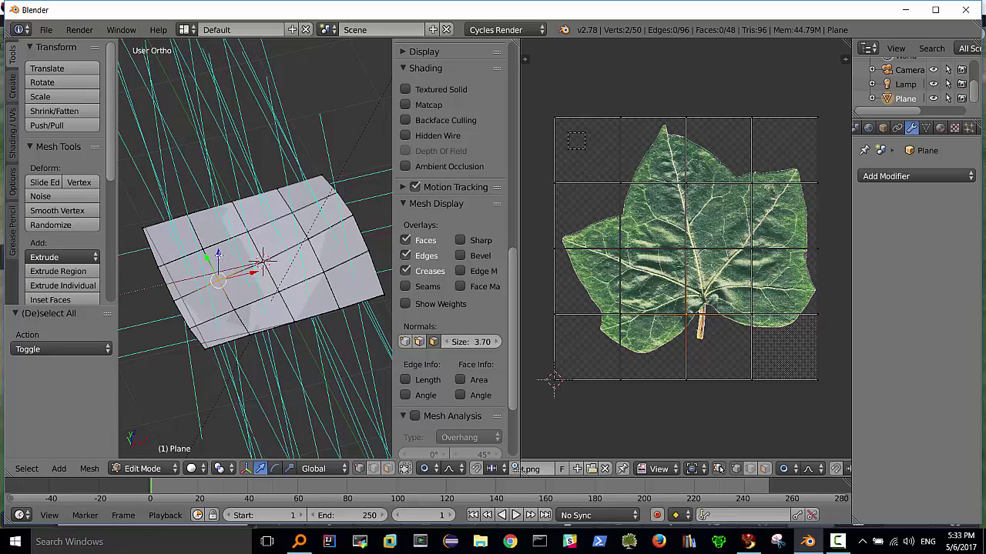
key("g")
key("z")
left_click(264, 259)
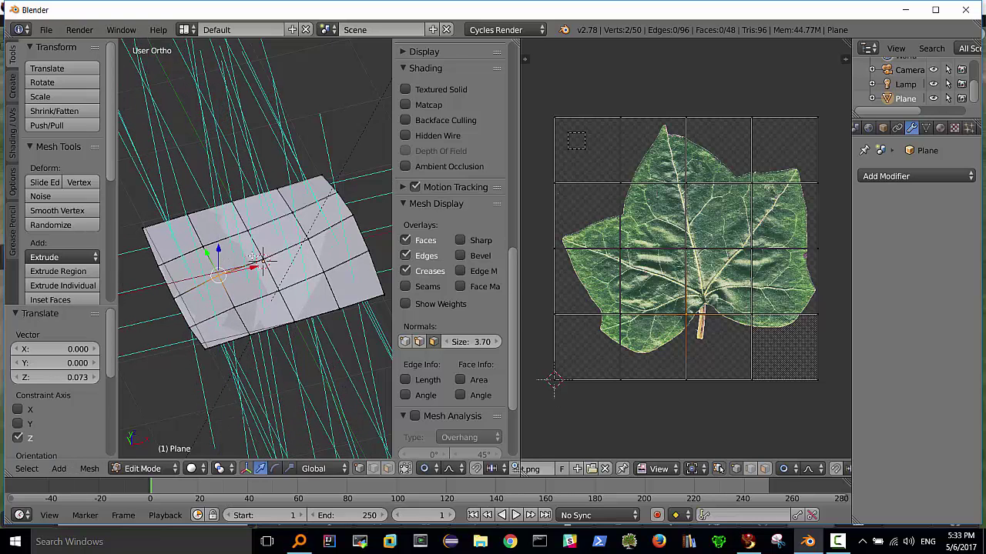
key("a")
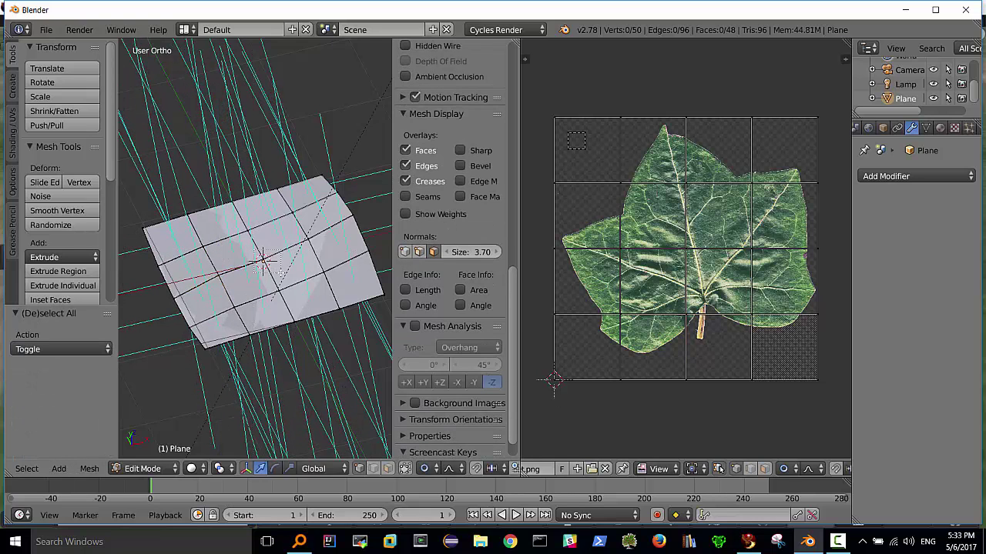
key("ctrl+z")
key("g")
key("z")
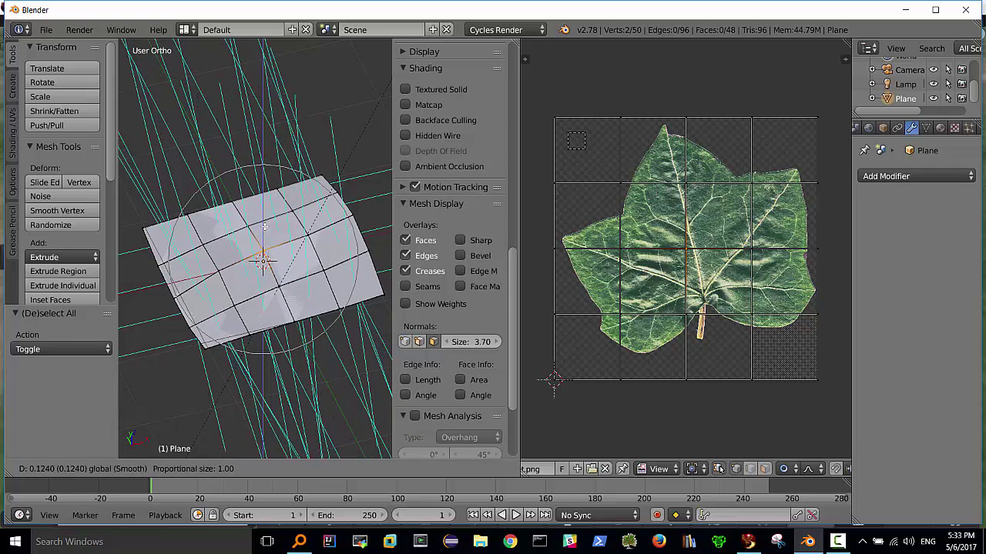
left_click(264, 254)
Step: Hide the normal lines and view the curved plane nearly edge-on
mouse_move(264, 255)
middle_mouse_down()
mouse_move(305, 240)
mouse_move(327, 285)
mouse_move(385, 340)
middle_mouse_up()
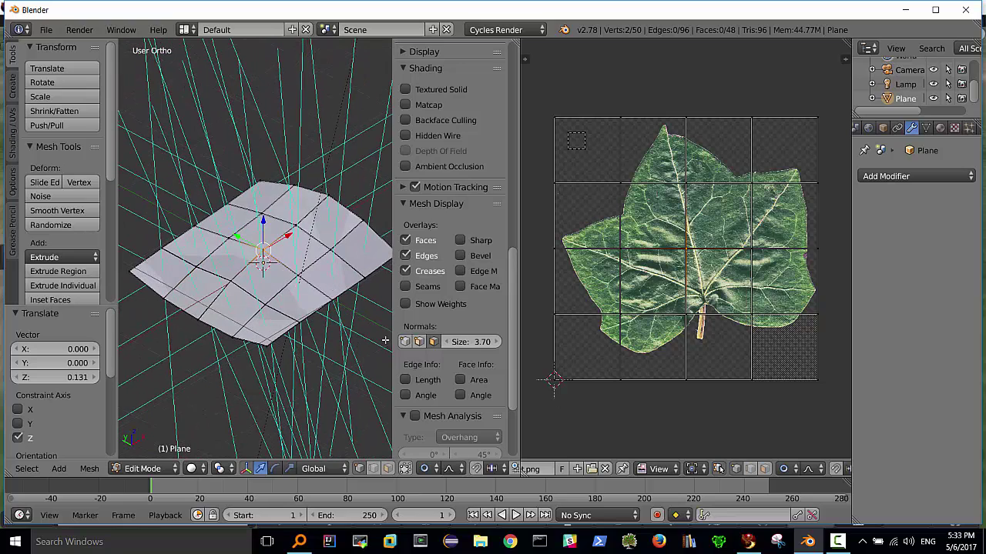
left_click(433, 341)
mouse_move(183, 280)
middle_mouse_down()
mouse_move(199, 218)
mouse_move(221, 242)
mouse_move(254, 231)
middle_mouse_up()
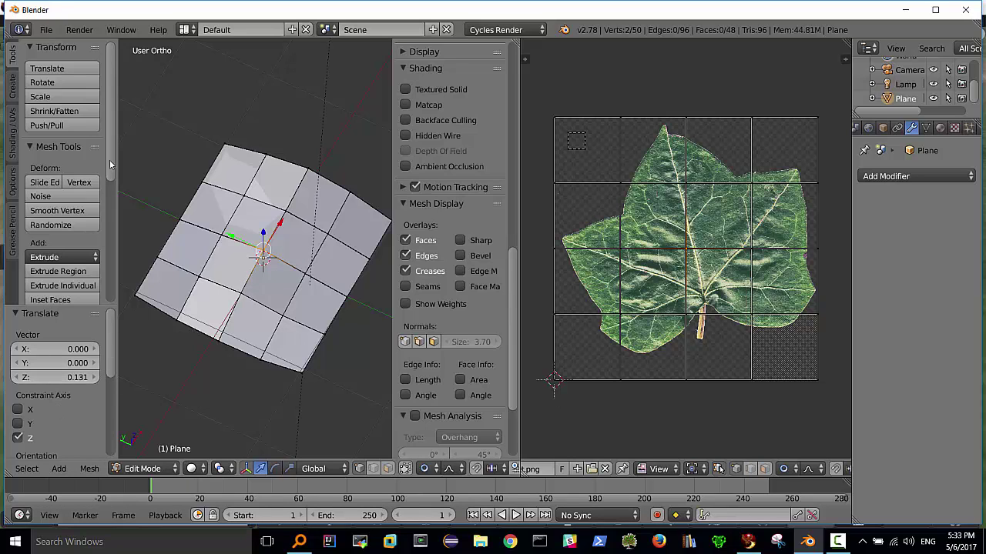
Step: Export the plane as Collada 'foglia video prova 2' in Documents, then bring Firestorm forward
left_click(48, 29)
mouse_move(68, 301)
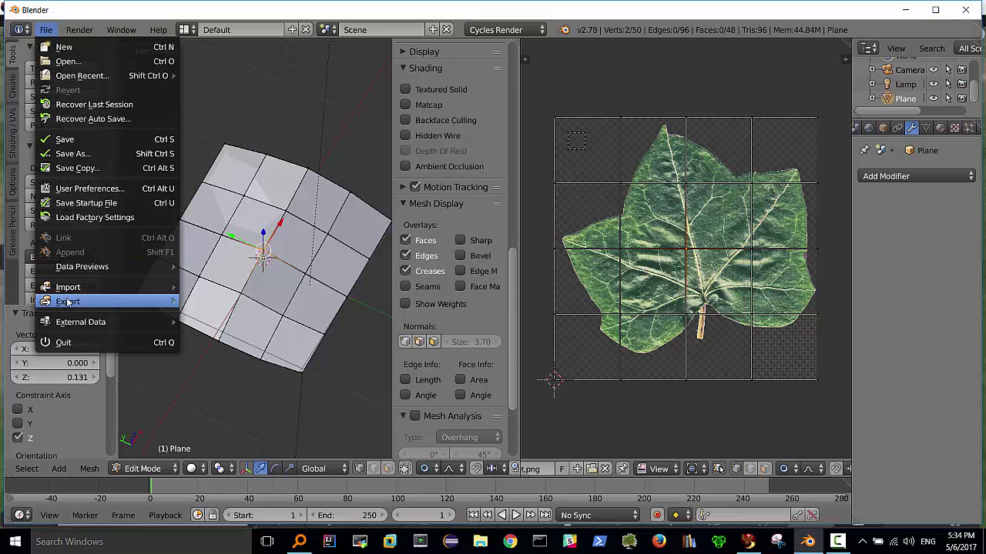
left_click(220, 304)
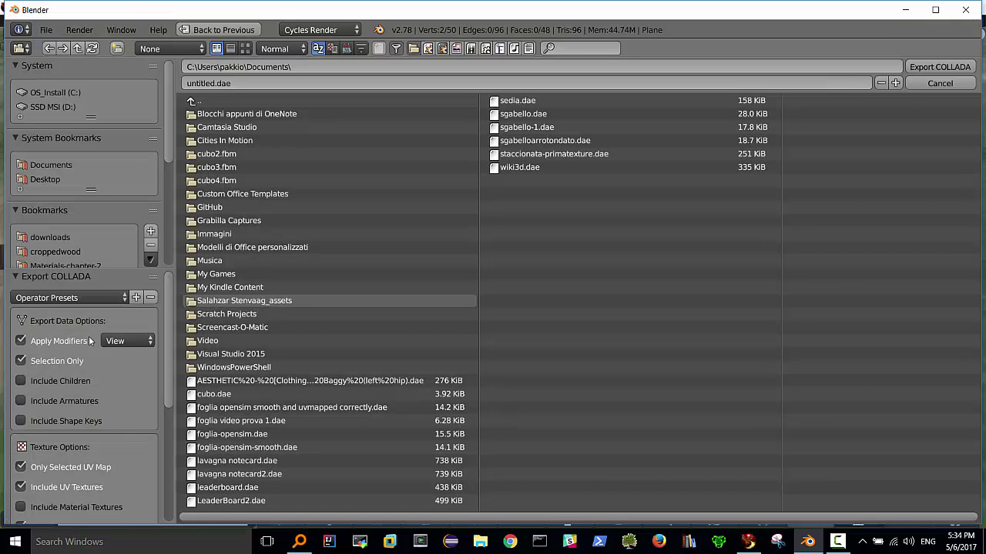
left_click(228, 84)
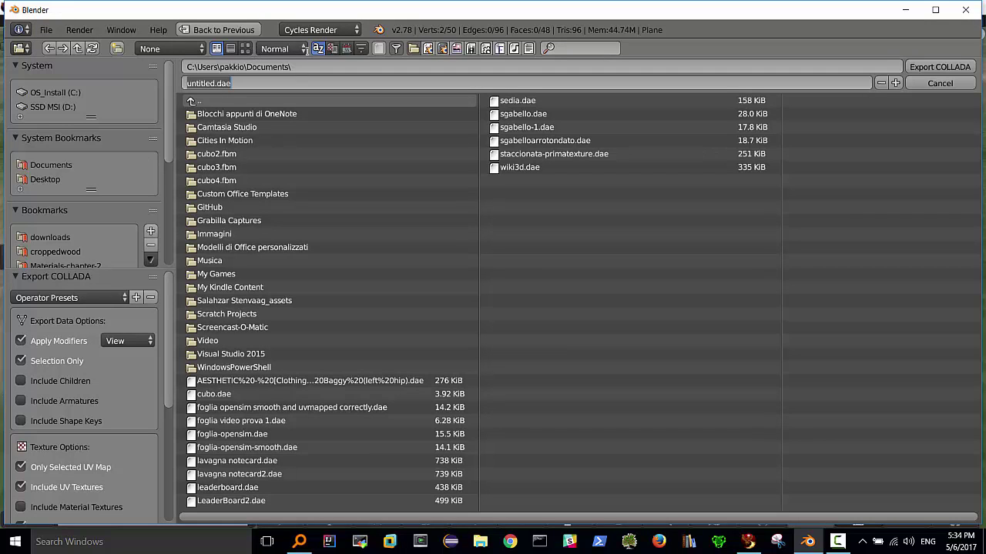
left_click(347, 48)
left_click(346, 48)
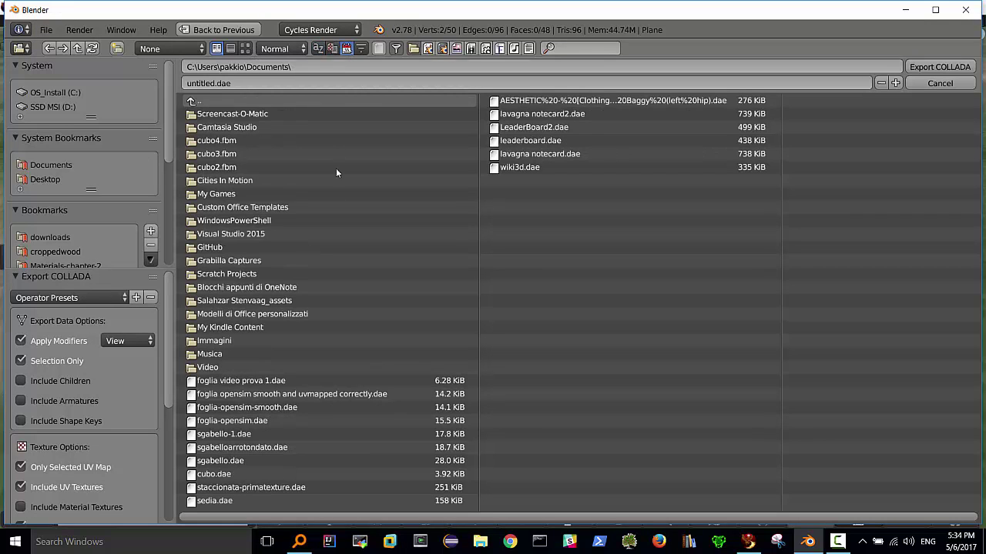
left_click(226, 82)
key("BackSpace")
type("foglia video prova 2")
key("Return")
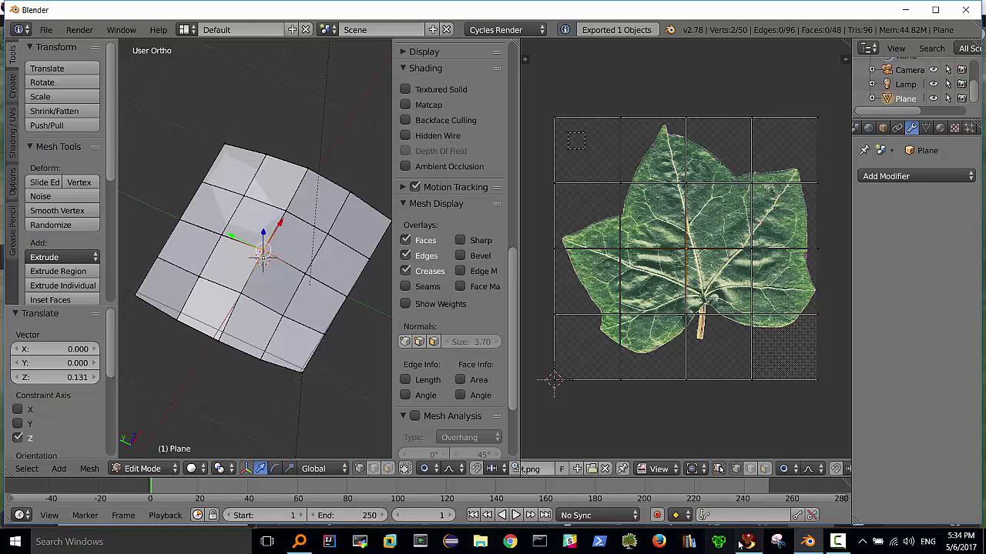
left_click(747, 542)
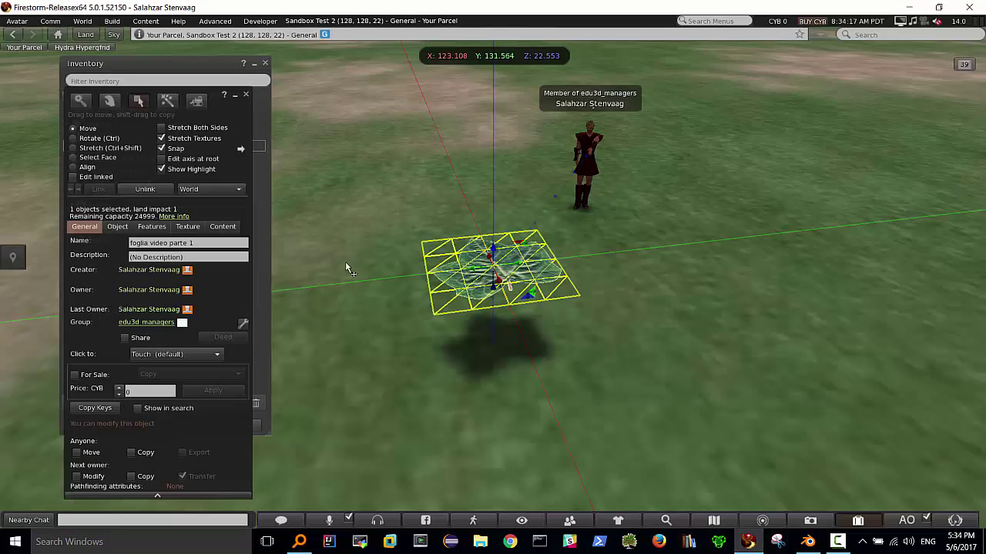
Step: Use Build > Upload > Mesh Model to load 'foglia video prova 2.dae' from Documents
left_click(82, 21)
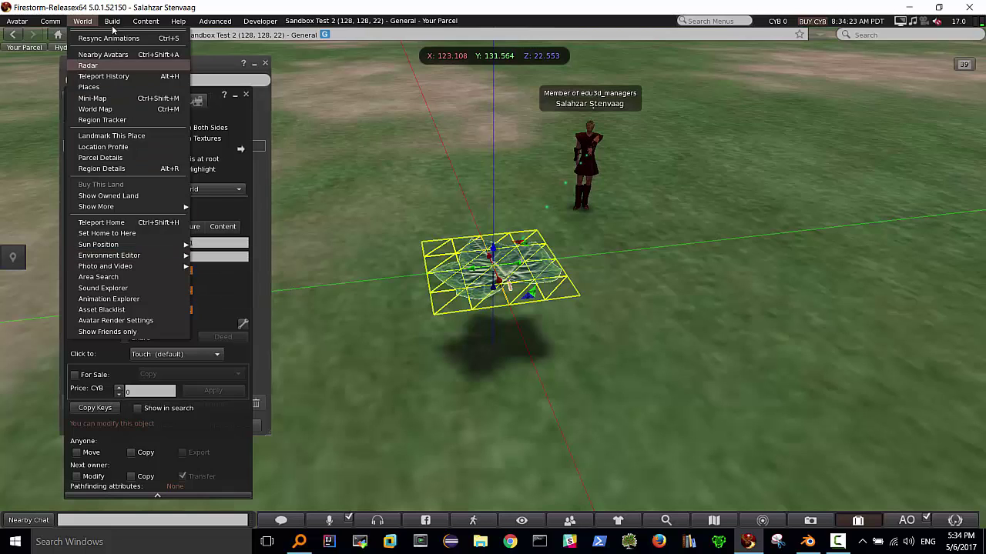
mouse_move(121, 185)
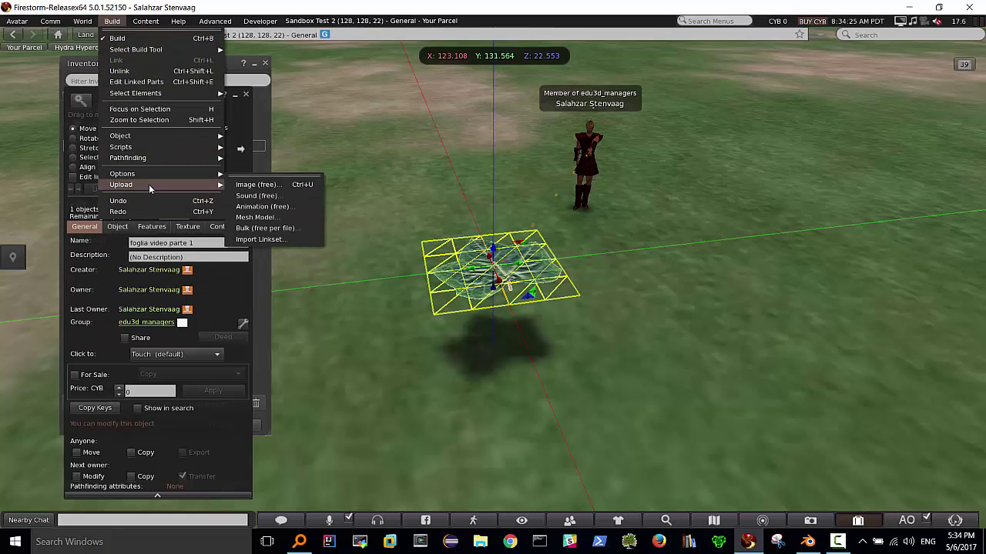
left_click(254, 219)
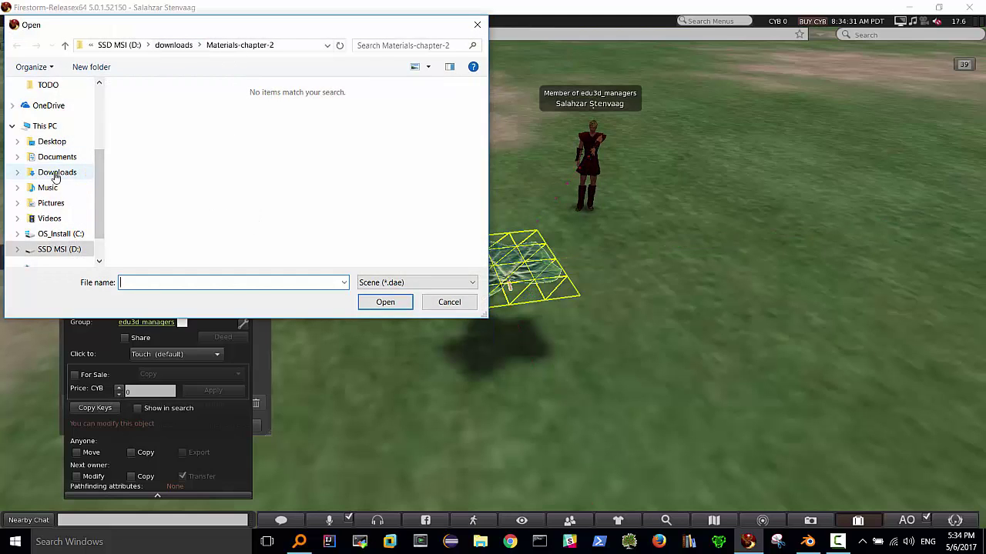
left_click(51, 158)
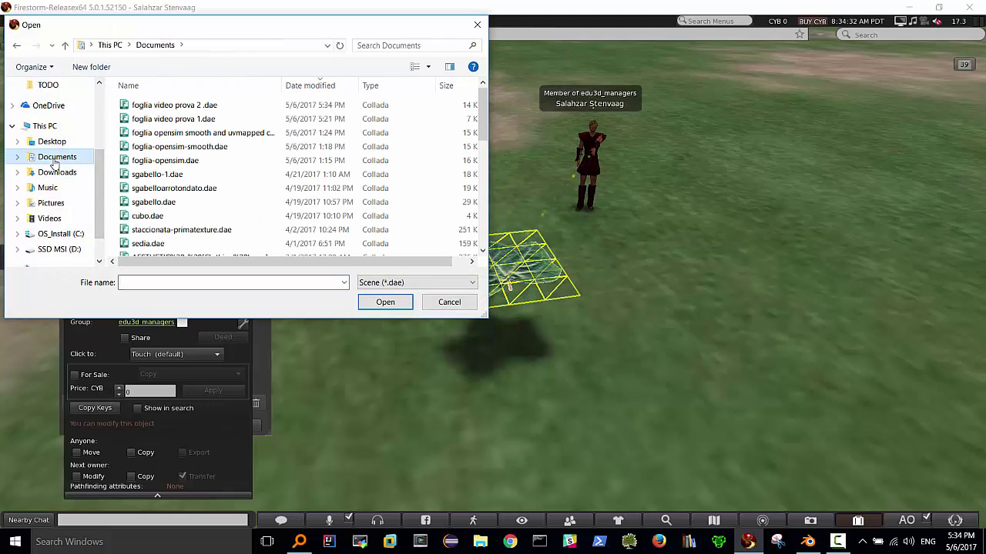
left_click(183, 108)
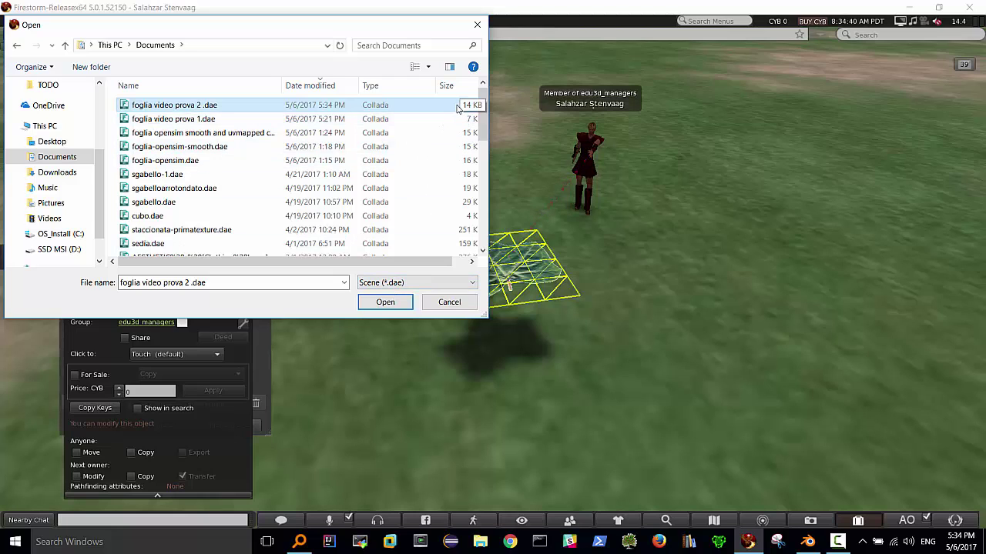
left_click(382, 302)
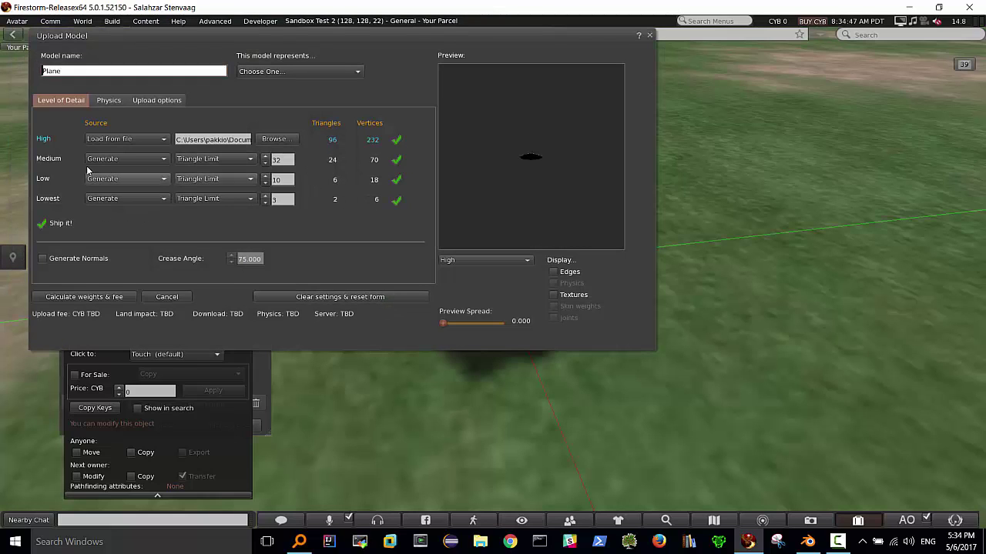
Step: Set Medium LOD to 'Use LoD above' and rotate the preview to inspect the curve
left_click(111, 159)
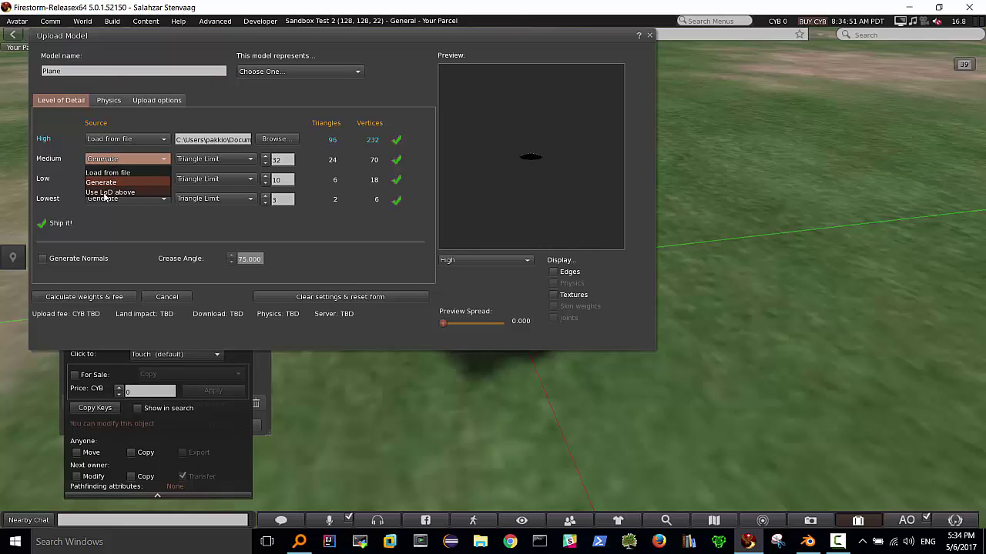
left_click(102, 192)
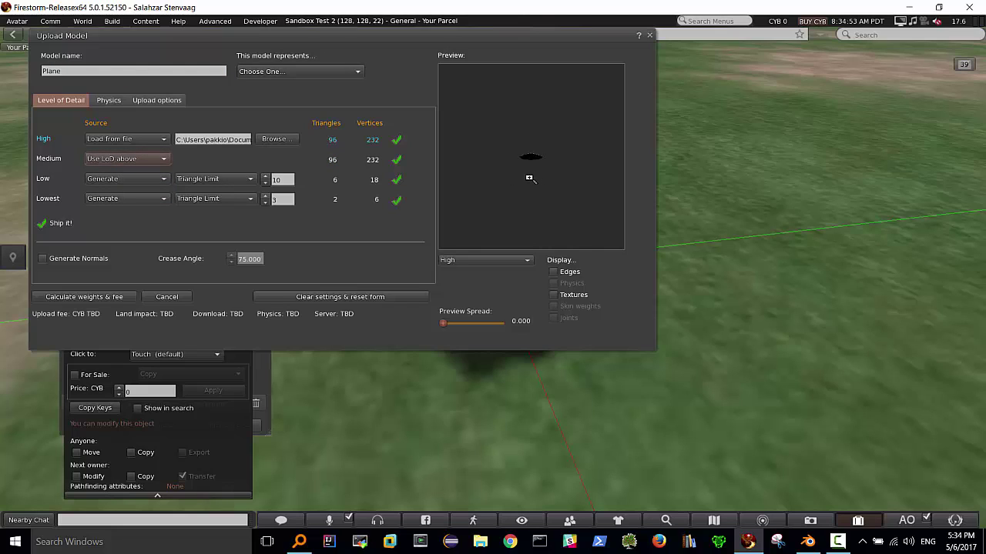
scroll(529, 179, "up", 2)
scroll(528, 187, "up", 3)
scroll(527, 190, "up", 2)
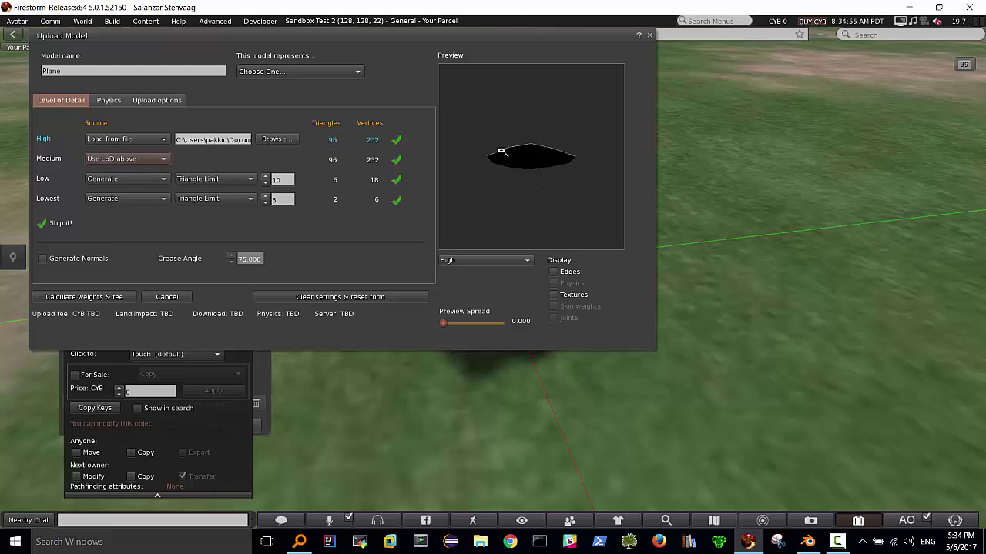
left_click_drag(508, 143, 510, 185)
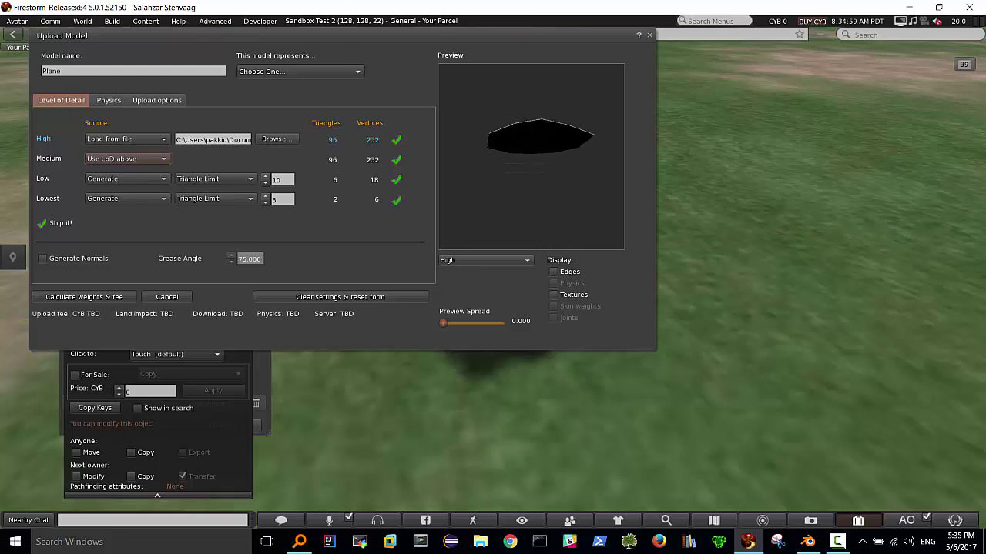
left_click_drag(510, 185, 557, 289)
left_click(555, 294)
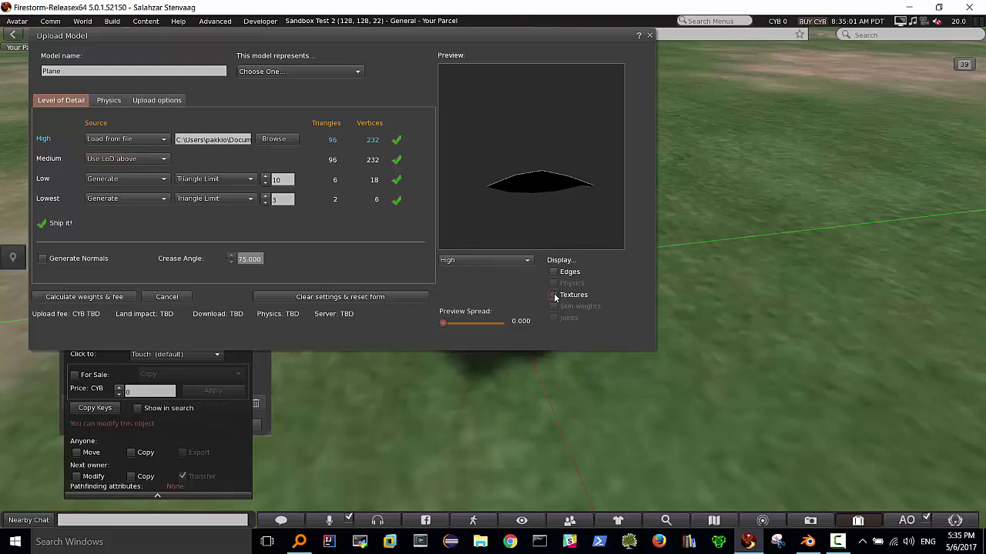
left_click(556, 295)
Step: Rename the model 'foglia video prova 2', calculate weights and fee, and upload it
left_click(66, 68)
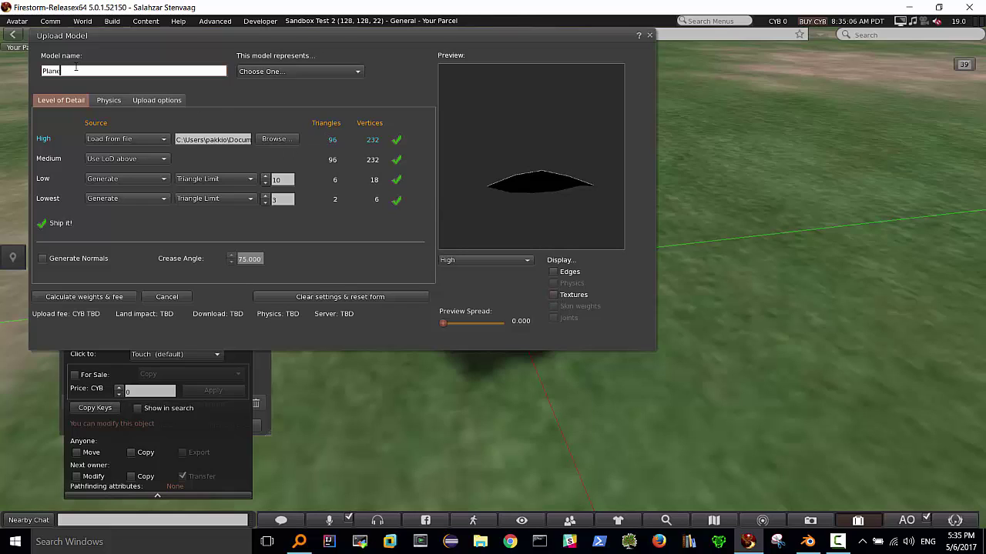
key("BackSpace")
key("BackSpace")
key("BackSpace")
type("prova")
left_click(83, 296)
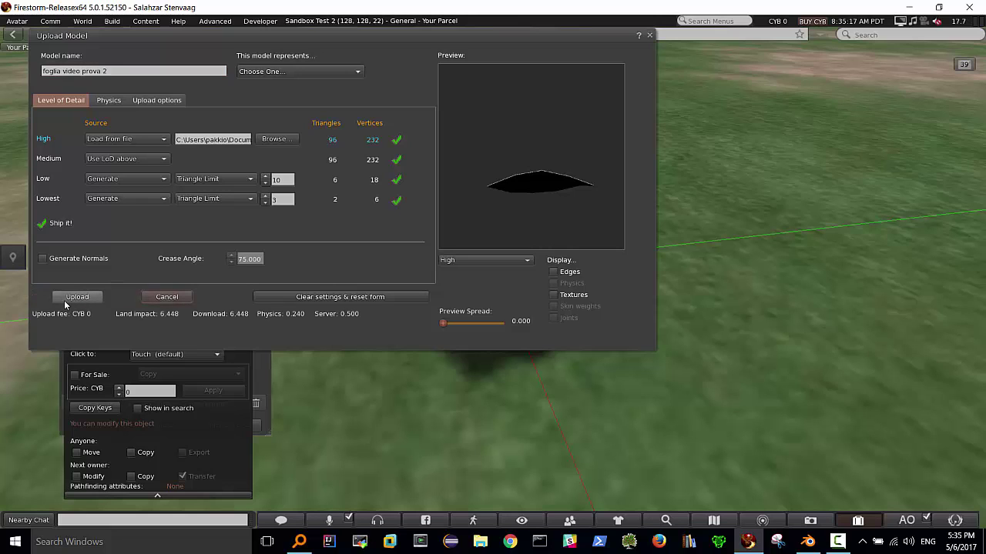
left_click(77, 297)
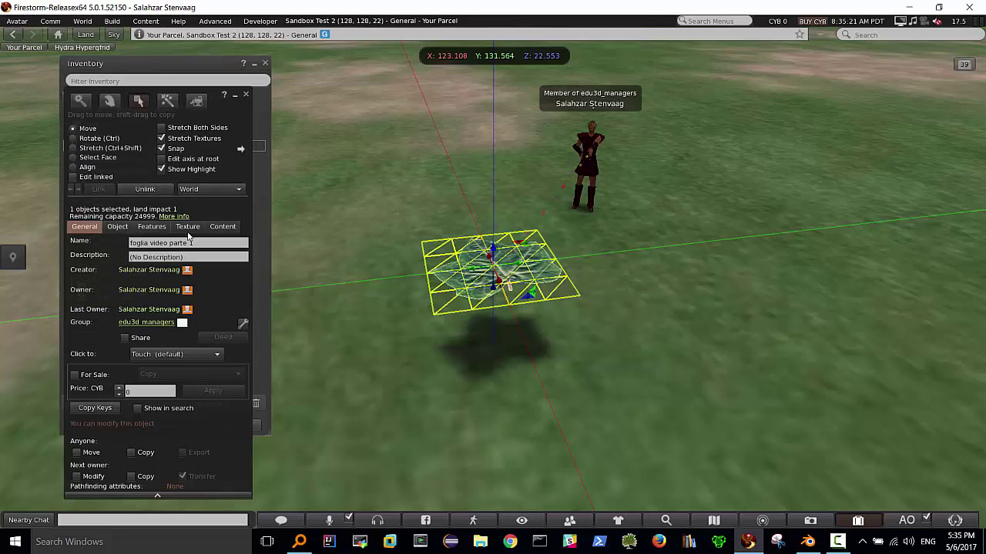
Step: Rez 'foglia video prova 2' from inventory onto the ground and inspect the white curved sheet
left_click(246, 94)
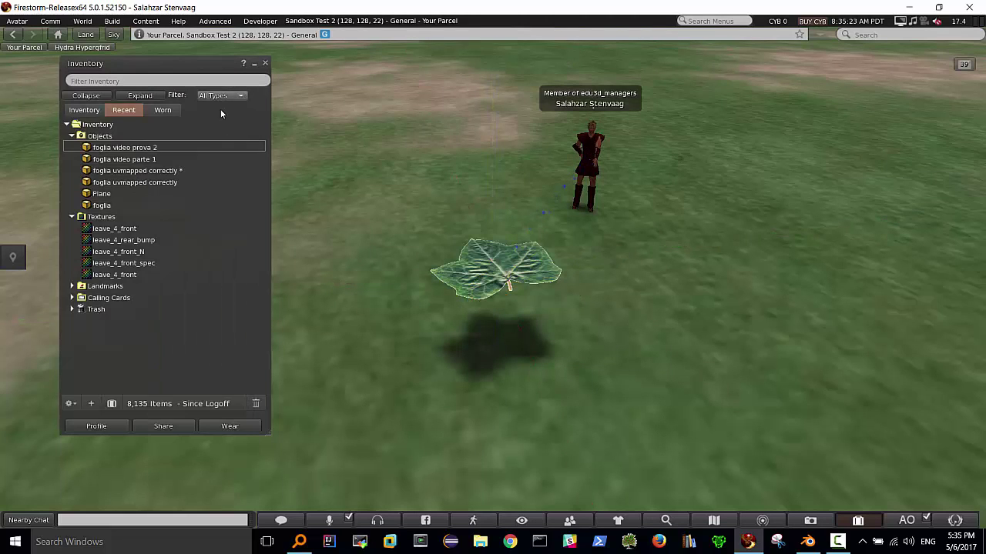
mouse_move(110, 148)
left_mouse_down()
mouse_move(553, 290)
mouse_move(660, 257)
left_mouse_up()
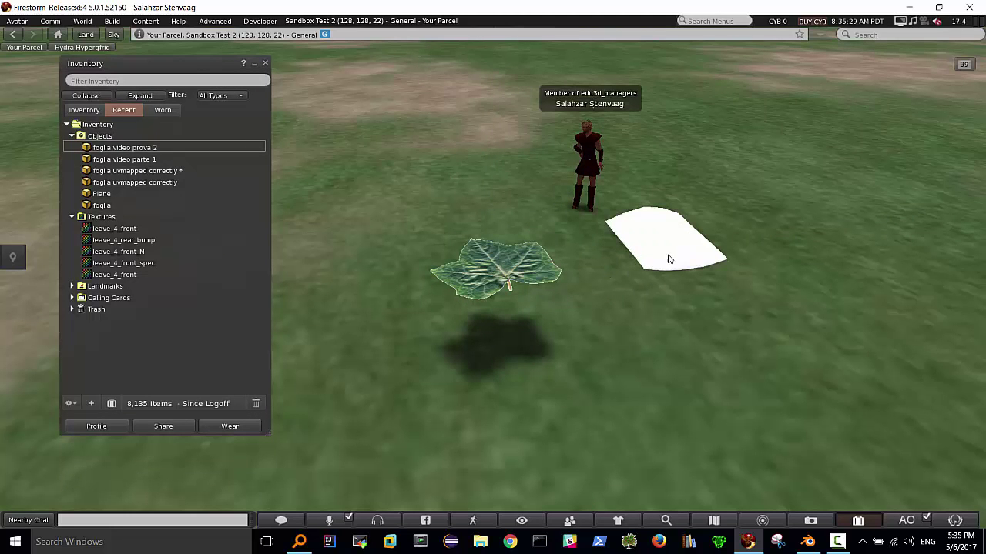
left_click(668, 258, "alt")
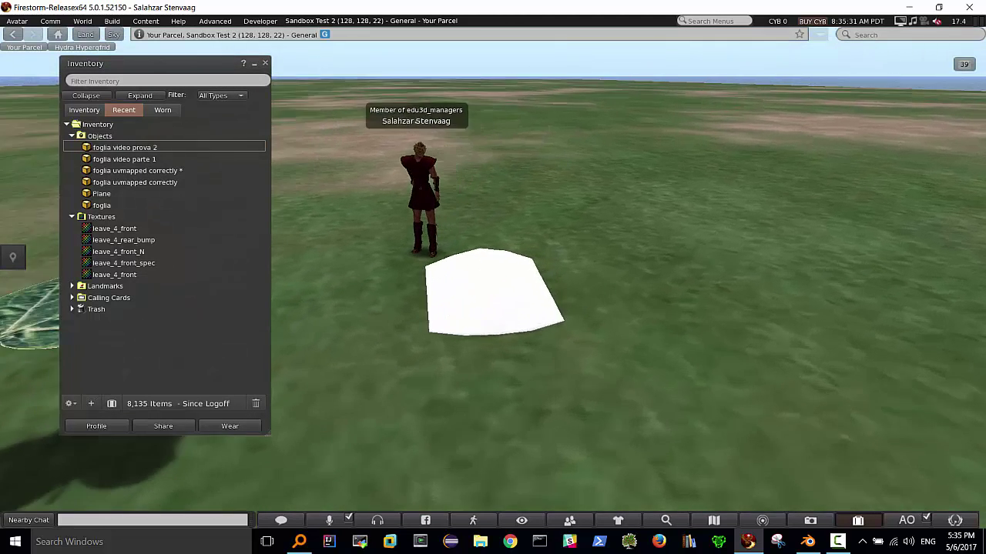
mouse_move(667, 258)
left_mouse_down("ctrl+alt")
mouse_move(586, 200)
mouse_move(586, 308)
left_mouse_up("ctrl+alt")
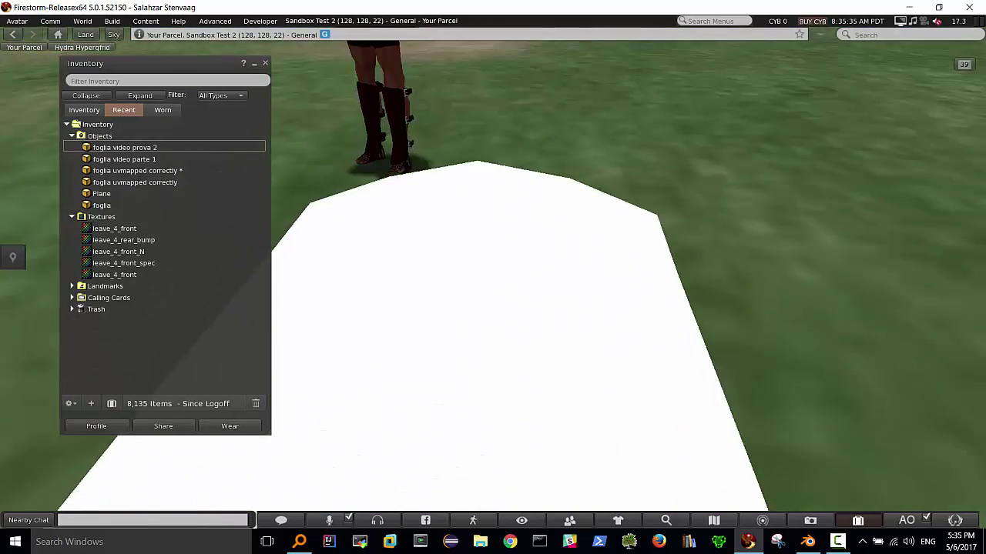
key("Escape")
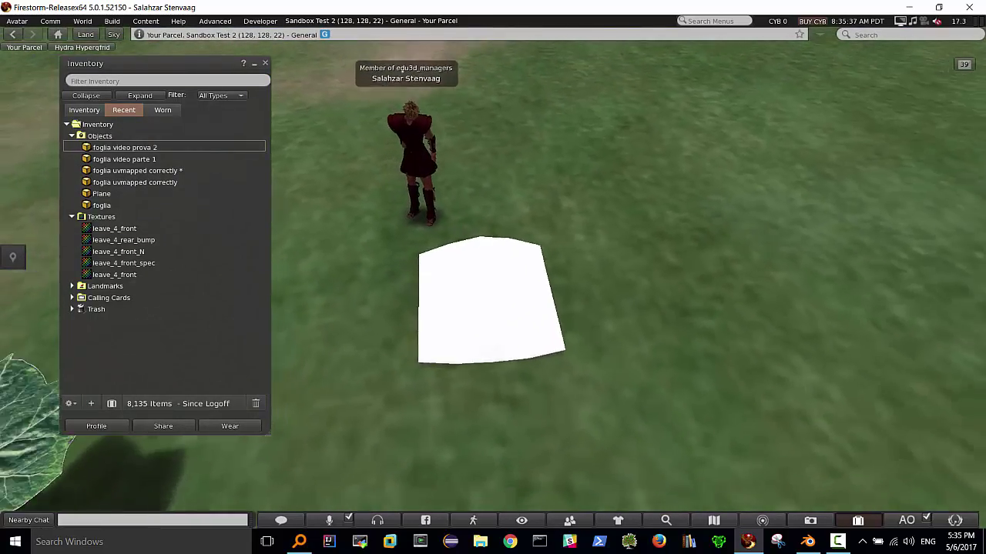
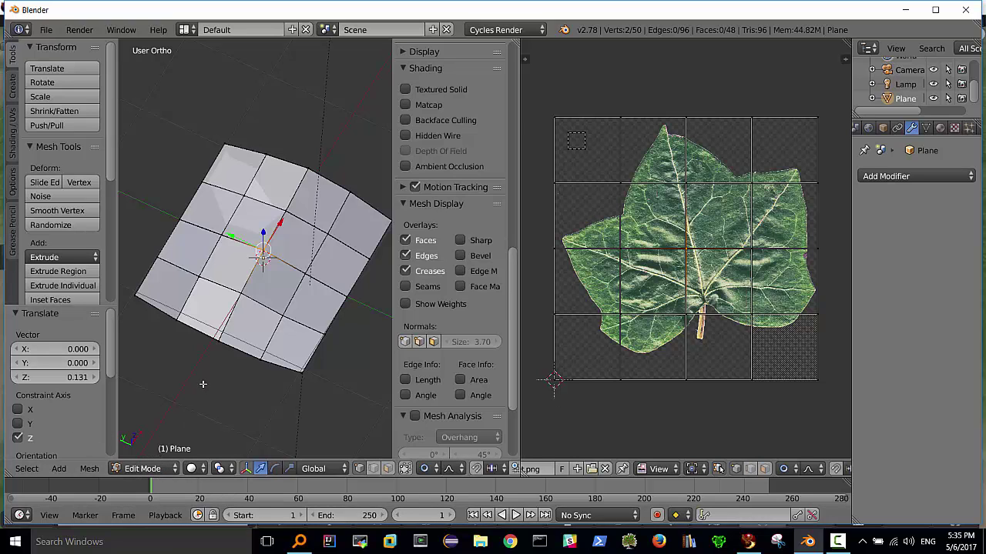
Step: Return to Object Mode and apply Shading: Smooth to the bent leaf plane
key("Tab")
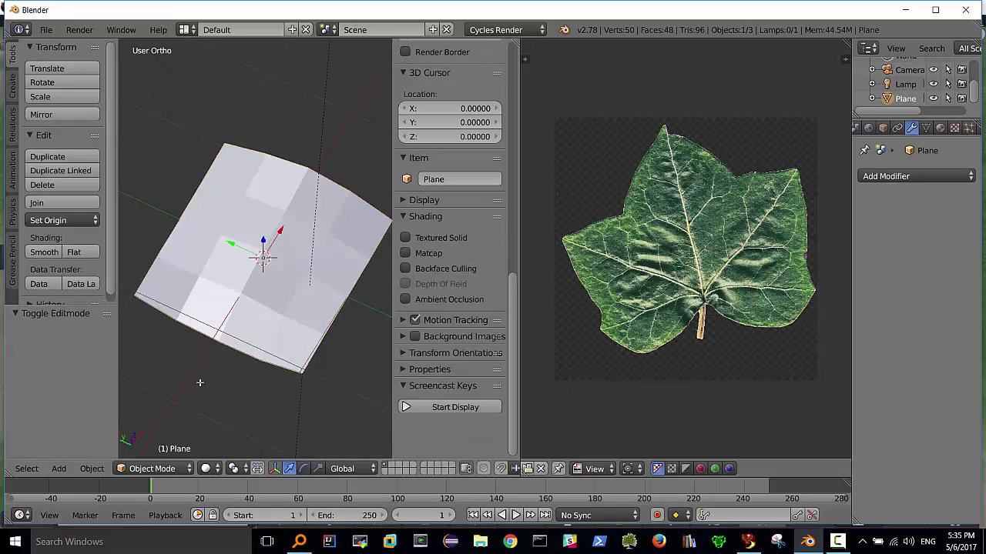
left_click(45, 253)
mouse_move(284, 267)
middle_mouse_down()
mouse_move(304, 158)
mouse_move(295, 268)
mouse_move(248, 204)
middle_mouse_up()
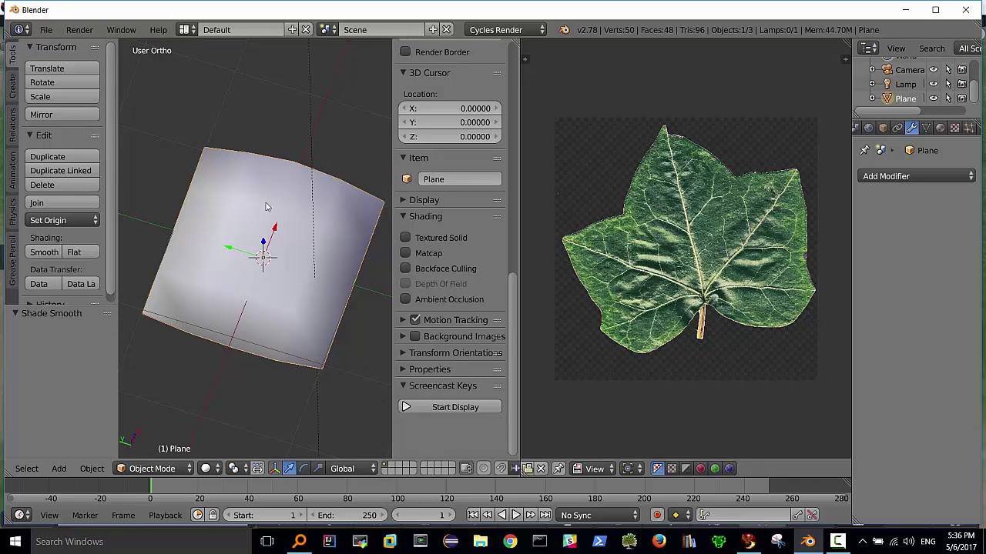
left_click(46, 29)
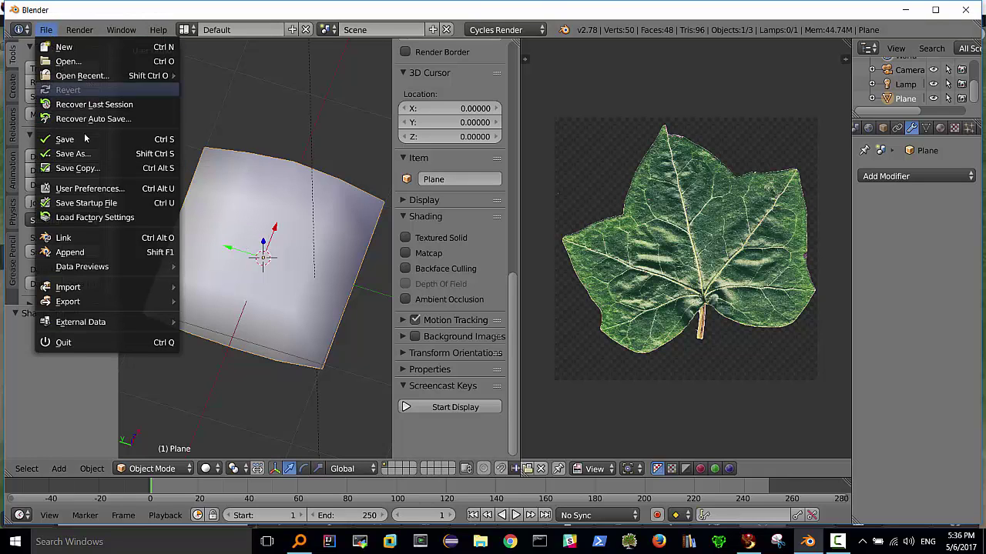
mouse_move(67, 301)
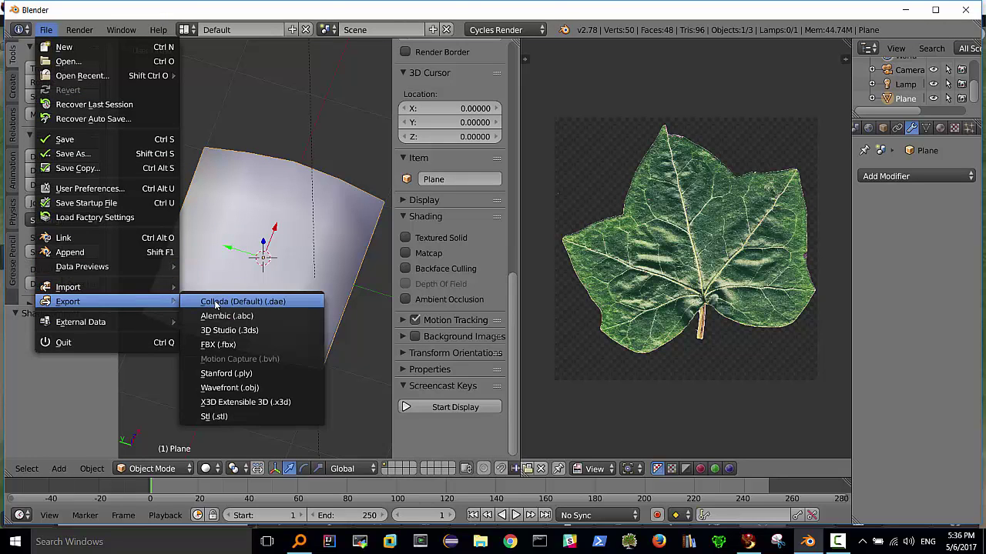
Step: Export the plane as Collada file foglia video smooth.dae in Documents, then switch to Firestorm
left_click(215, 304)
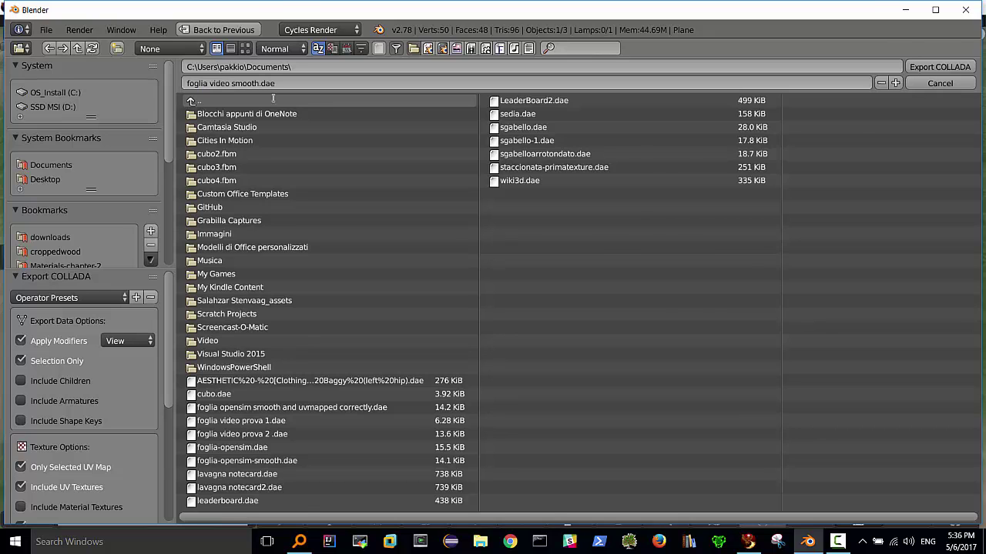
key("Return")
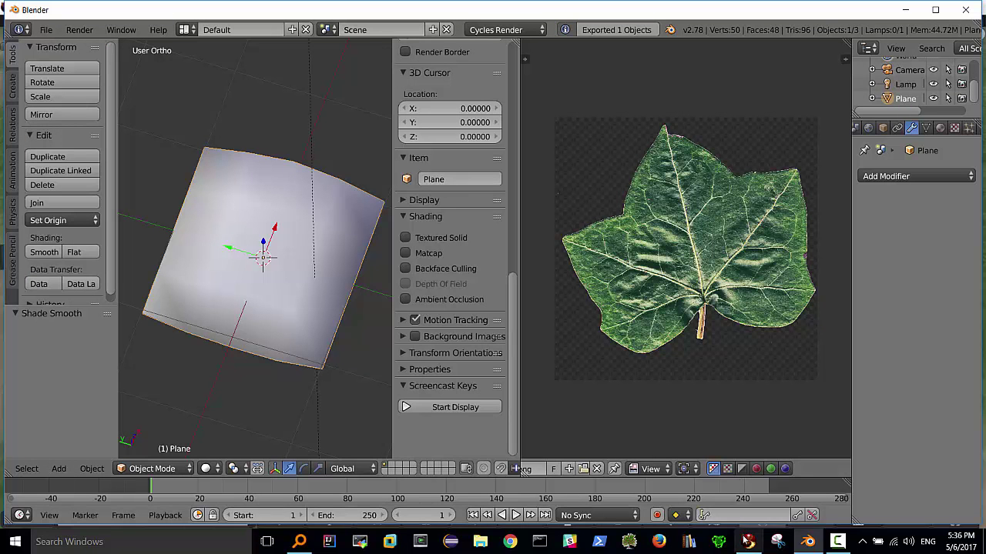
left_click(748, 541)
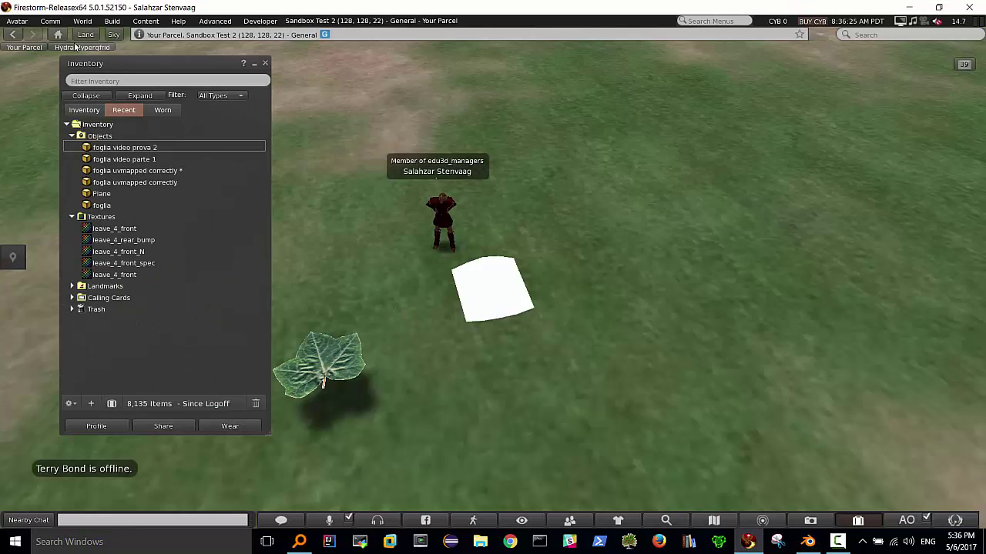
Step: Upload foglia video smooth.dae as mesh 'foglia video smooth', Medium LOD using the level above
left_click(112, 21)
mouse_move(121, 185)
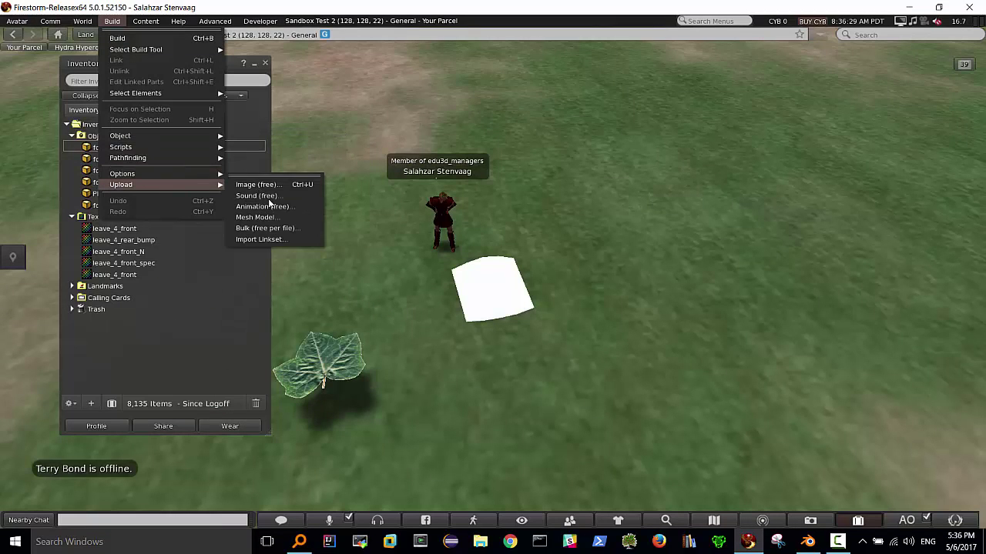
left_click(267, 219)
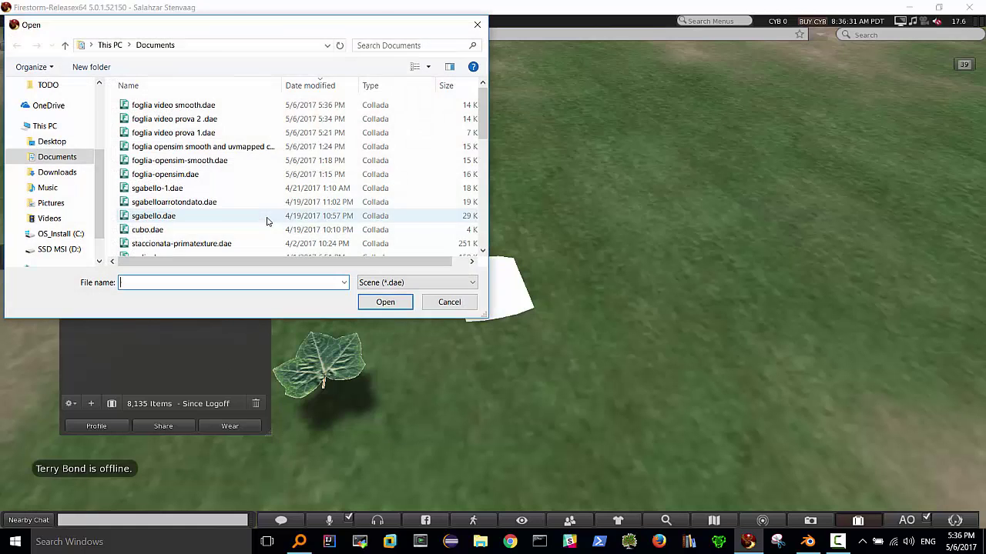
left_click(180, 105)
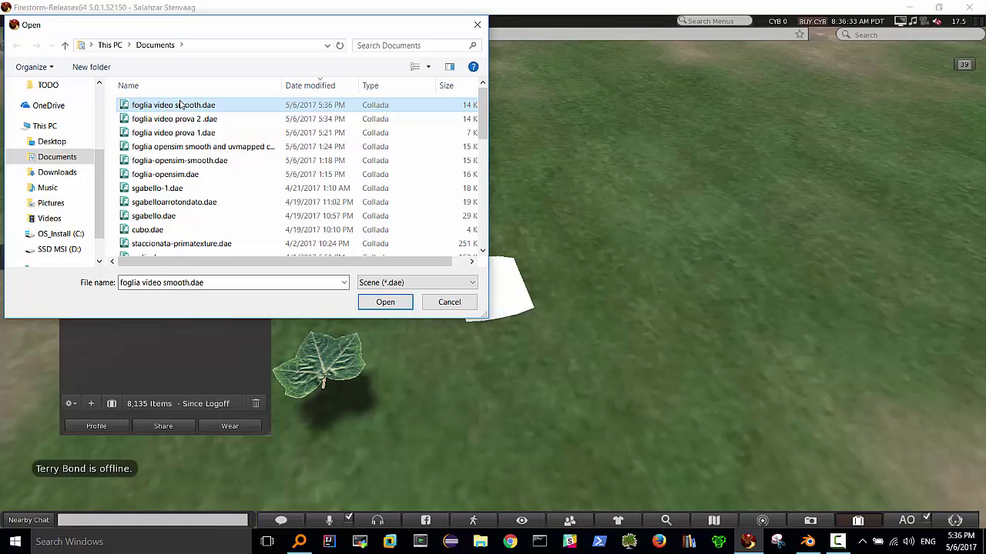
left_click(377, 302)
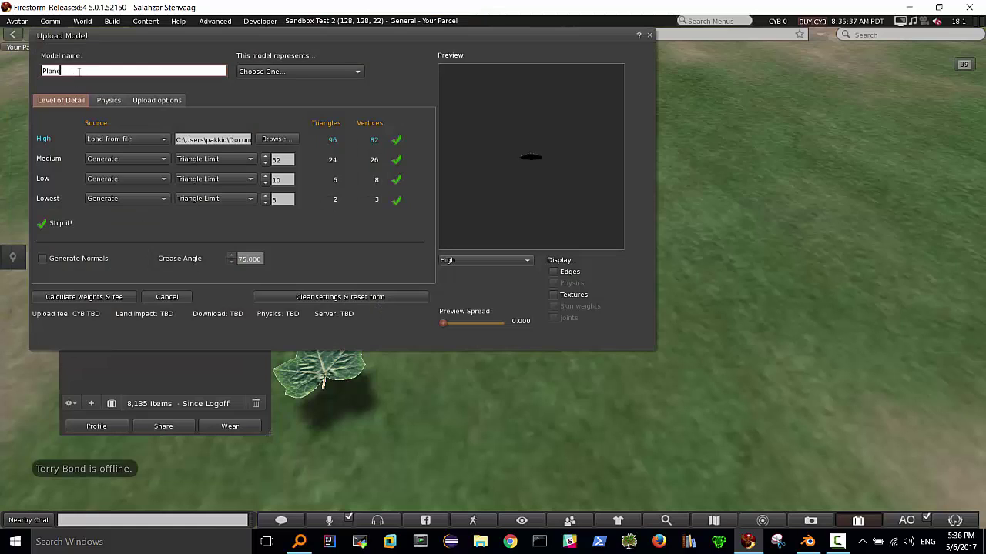
key("BackSpace")
key("BackSpace")
key("BackSpace")
type("foglia video smooth")
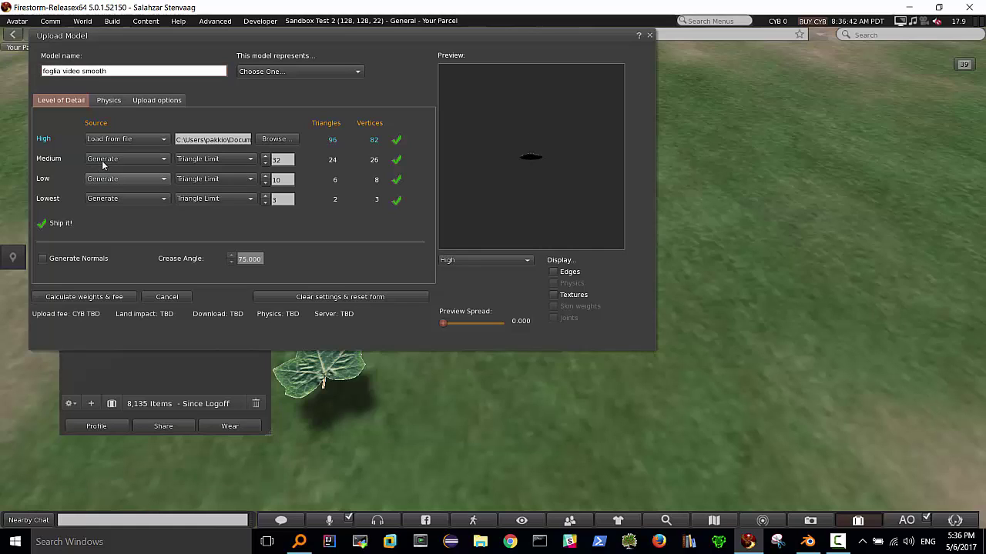
left_click(123, 158)
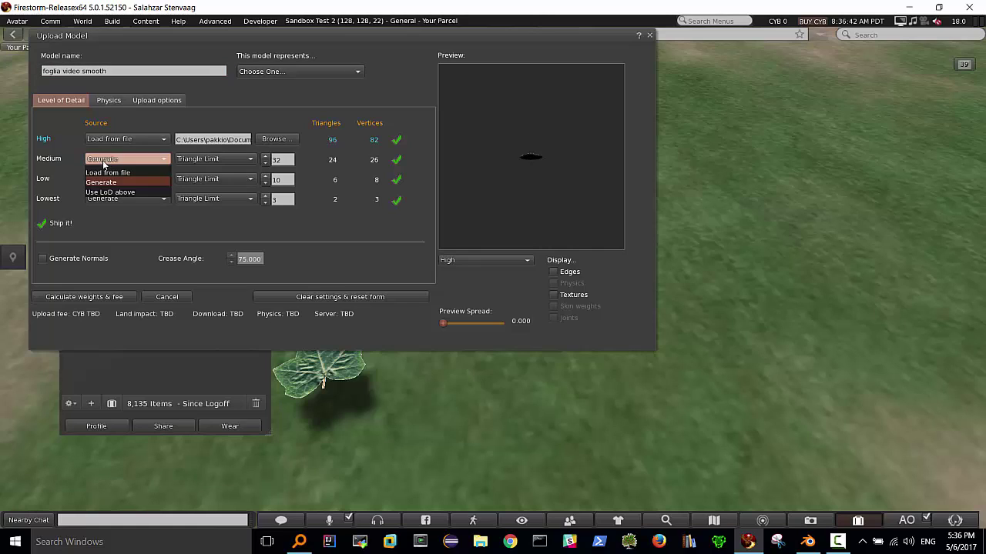
left_click(110, 191)
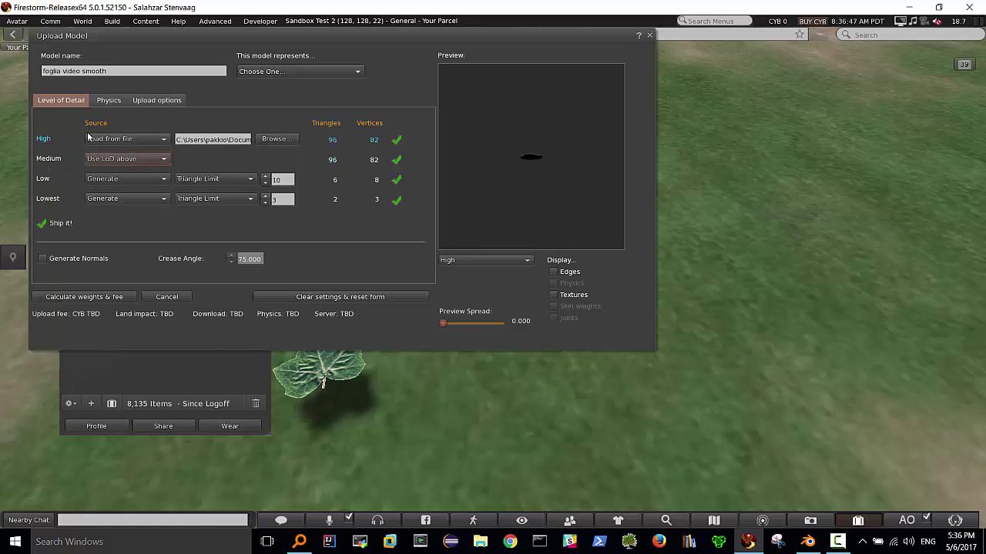
left_click(69, 295)
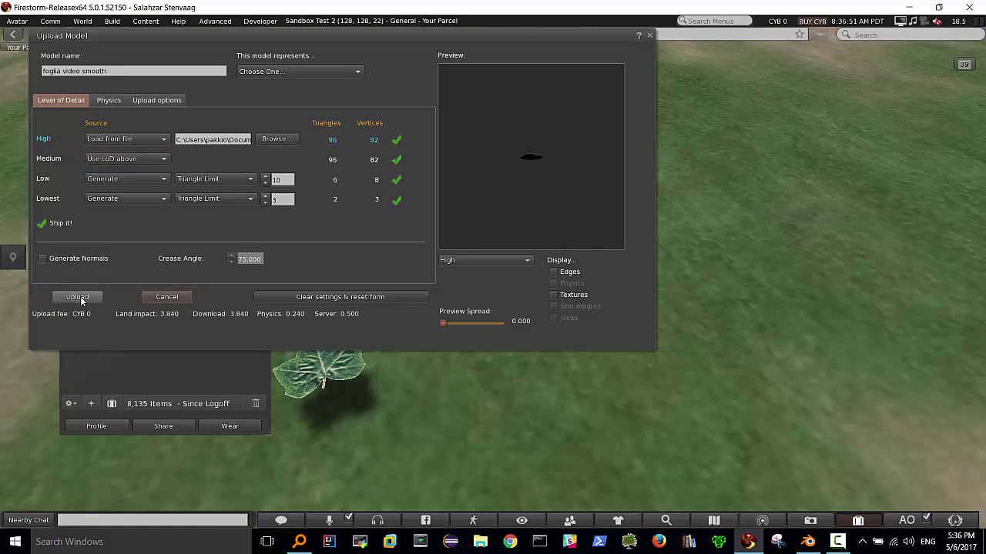
left_click(81, 300)
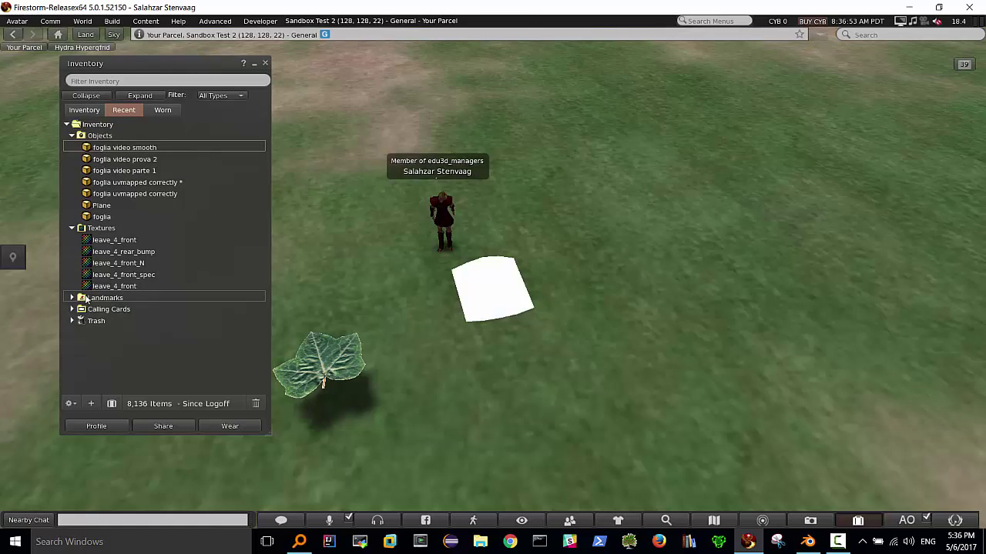
Step: Drag leave_4_front from the Textures folder onto the white plane to make a leaf
left_click_drag(116, 147, 378, 253)
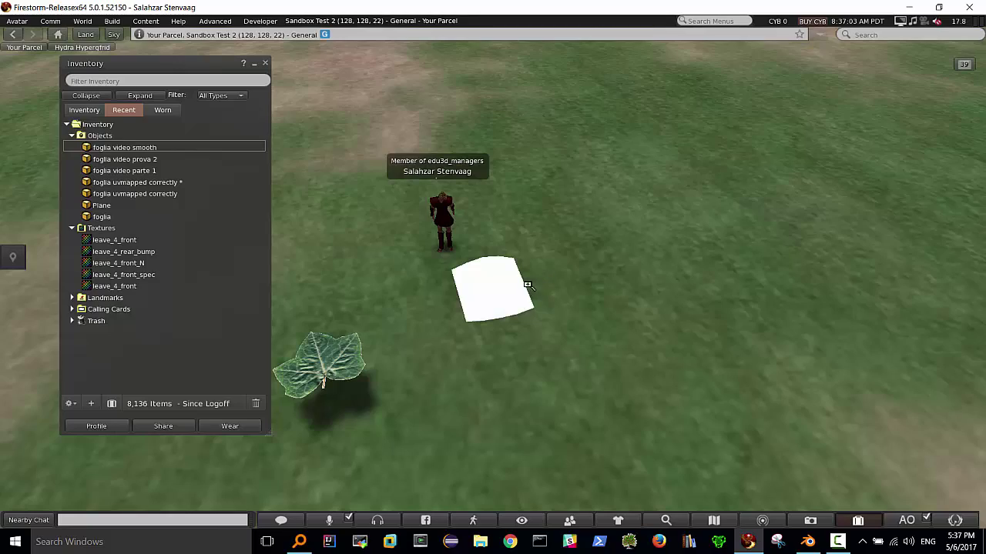
left_click_drag(532, 304, 531, 231, "alt")
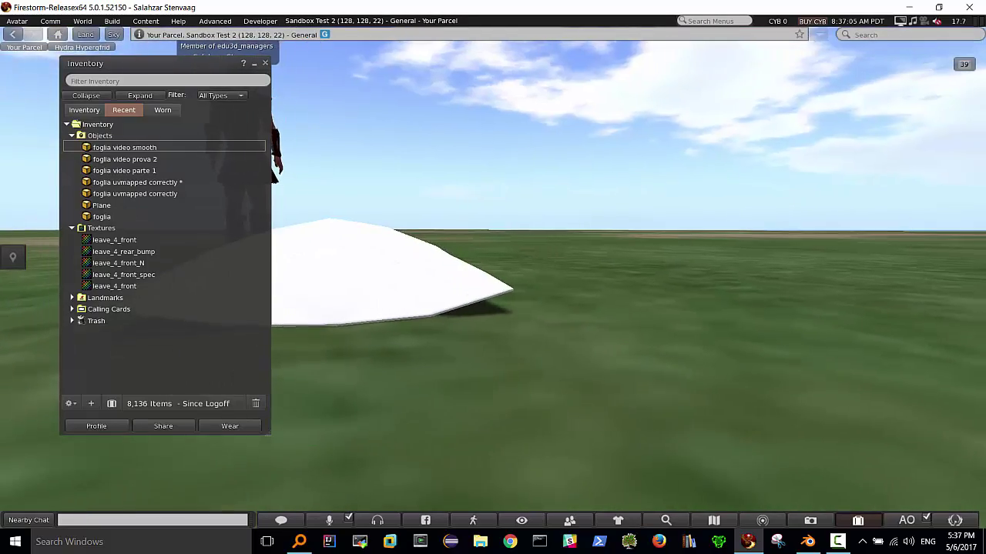
key("Escape")
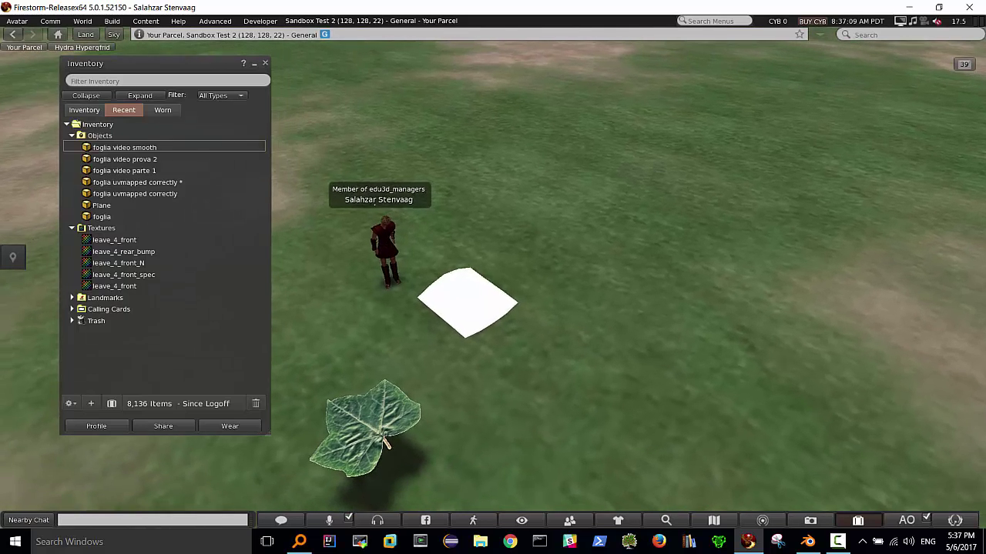
mouse_move(115, 240)
left_mouse_down()
mouse_move(454, 318)
mouse_move(462, 310)
left_mouse_up()
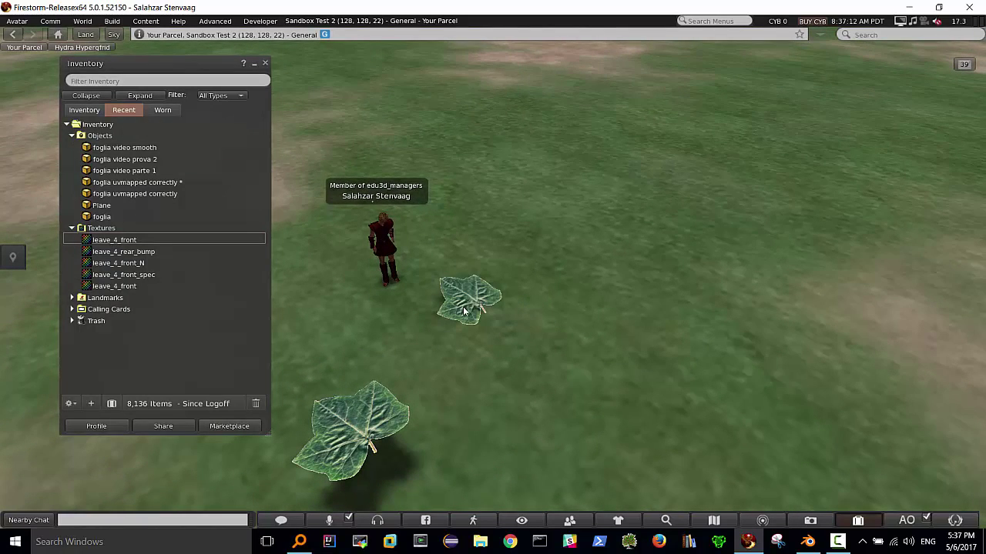
left_click(463, 308, "alt")
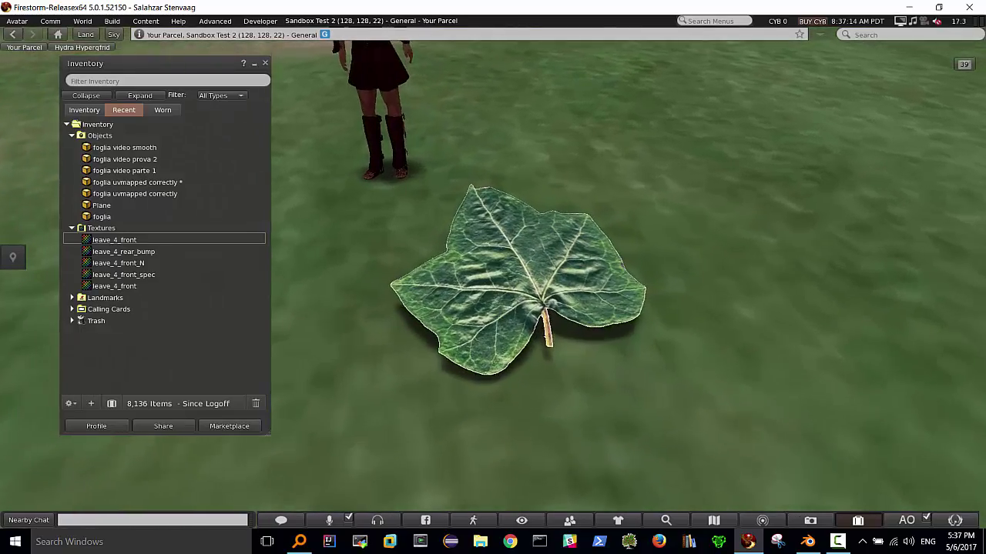
left_click_drag(463, 308, 477, 308, "ctrl+alt")
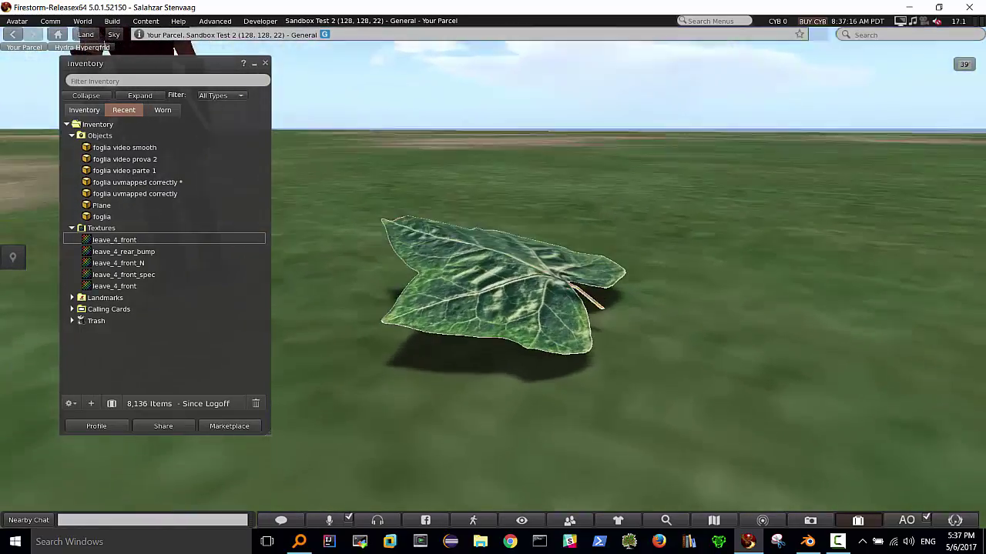
key("Escape")
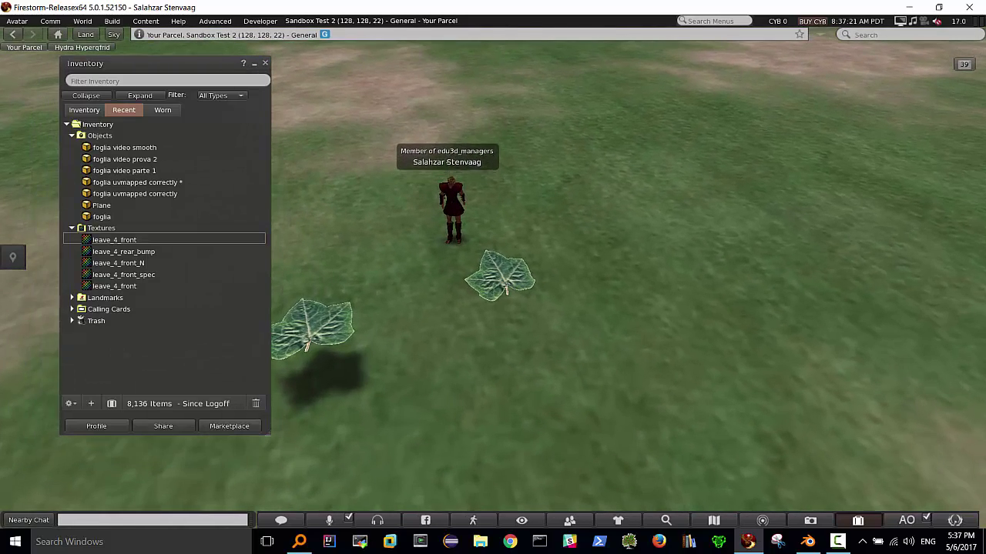
Step: Inspect the foglia video smooth leaf up close and move the Inventory window aside
left_click(119, 148)
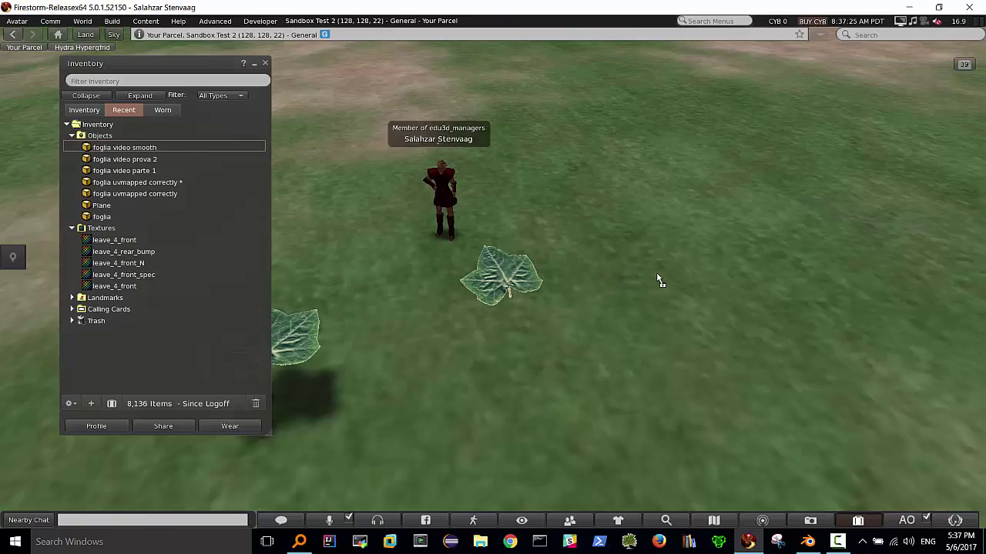
left_click(508, 291, "alt")
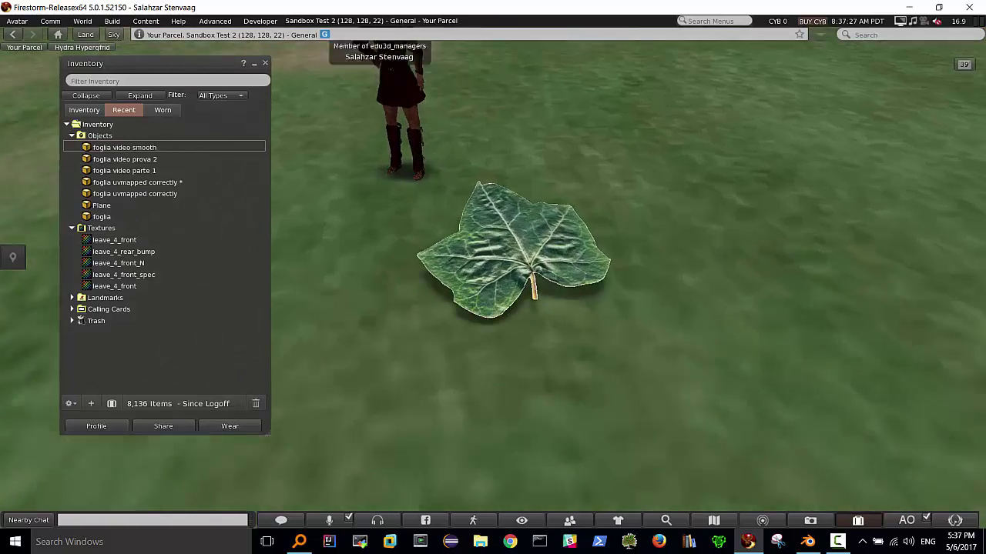
key("Escape")
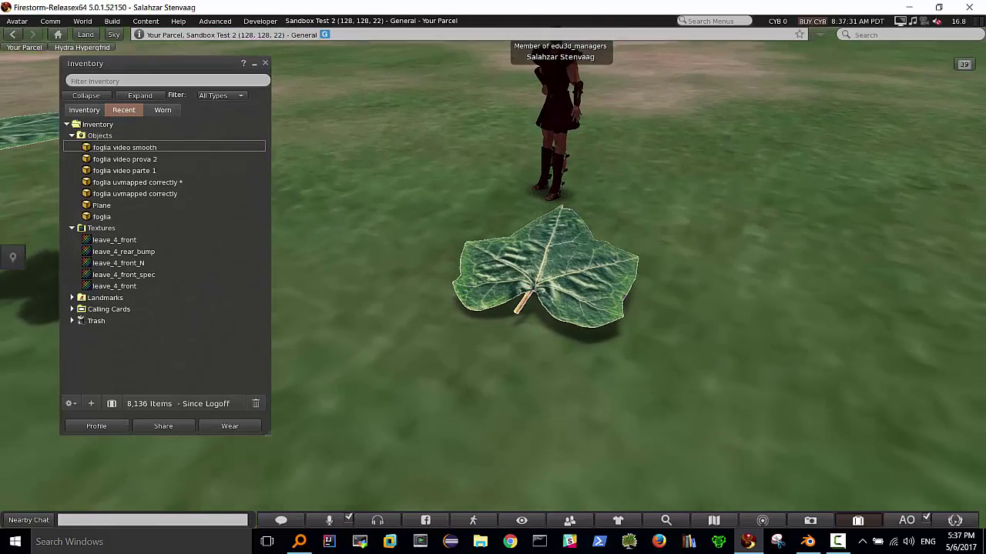
left_click_drag(187, 71, 2, 130)
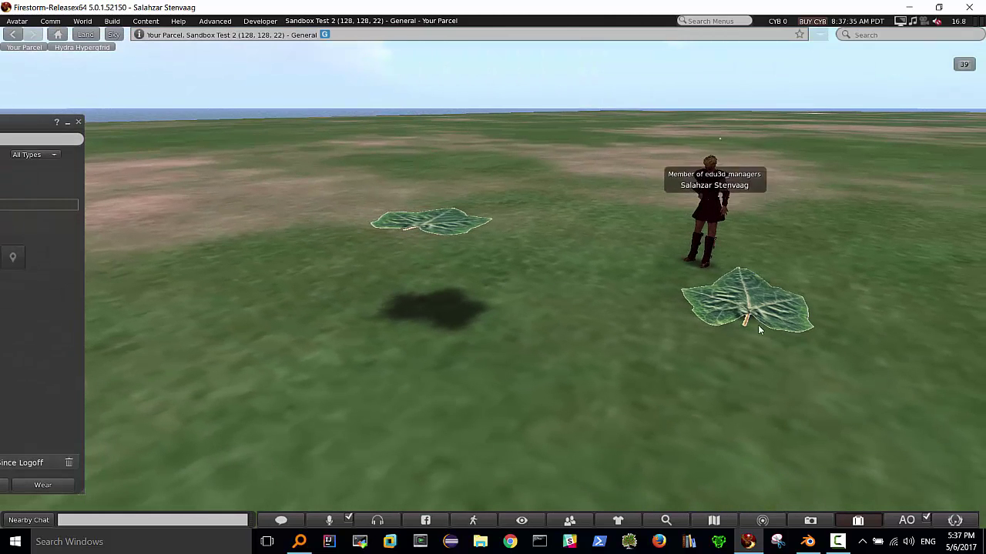
Step: Edit the right leaf to raise it slightly off the ground
right_click(751, 300)
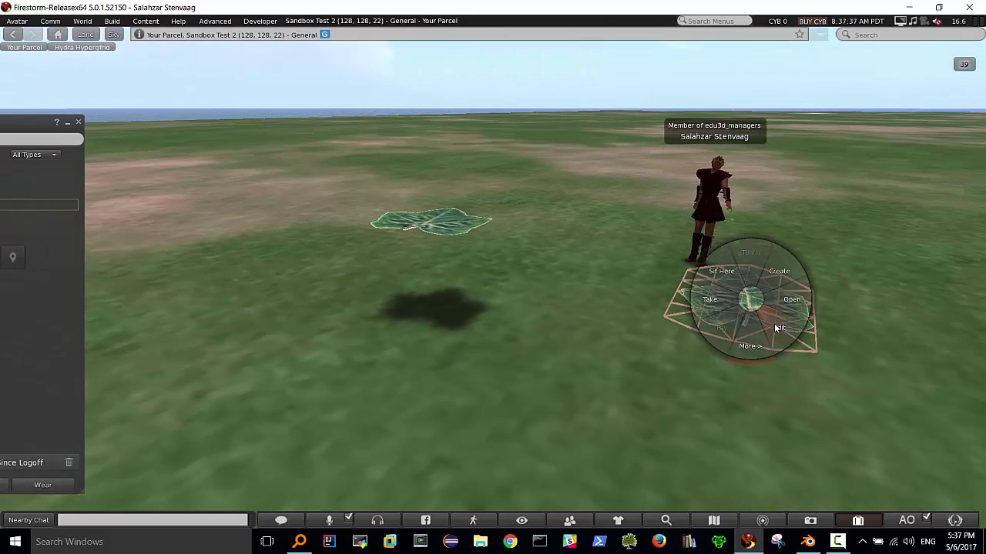
left_click(773, 324)
mouse_move(752, 285)
left_mouse_down()
mouse_move(738, 247)
mouse_move(553, 282)
left_mouse_up()
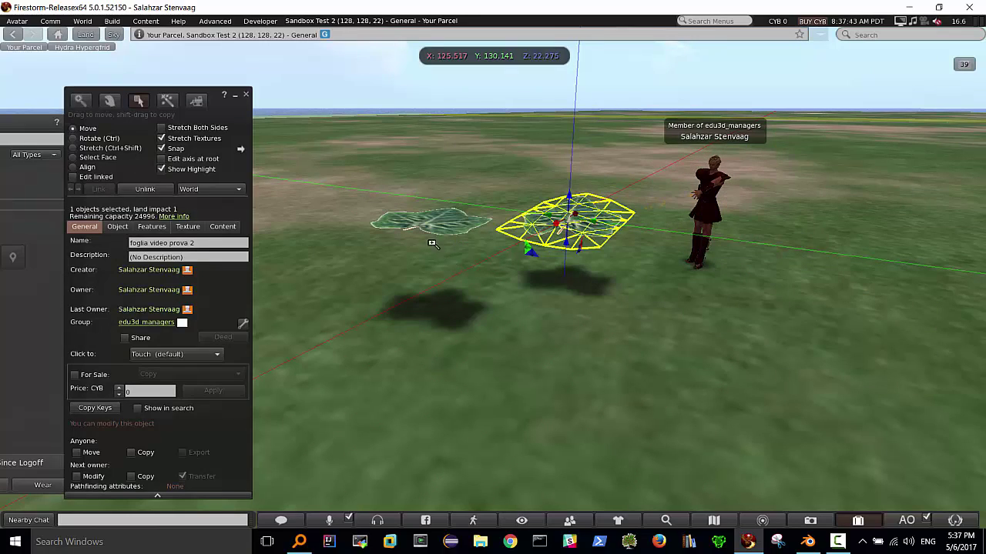
key("Escape")
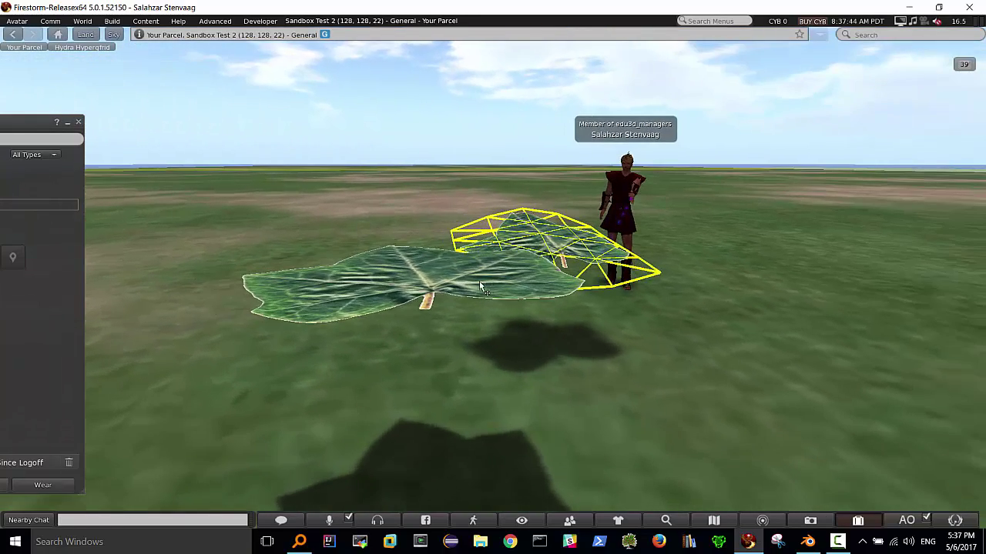
Step: Select the left leaf foglia video parte 1 and the right leaf foglia video prova 2
key("ctrl+3")
left_click(443, 275)
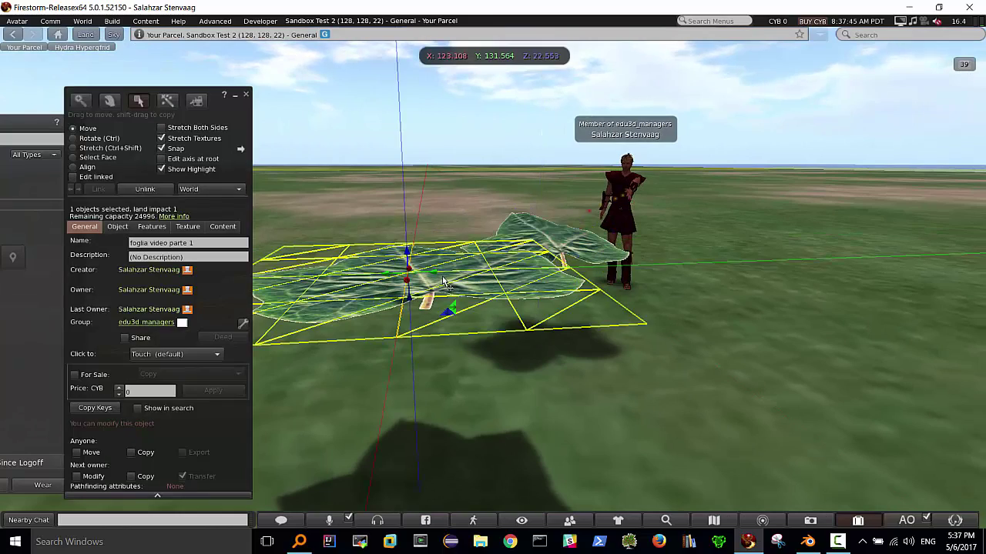
left_click(568, 244)
key("Escape")
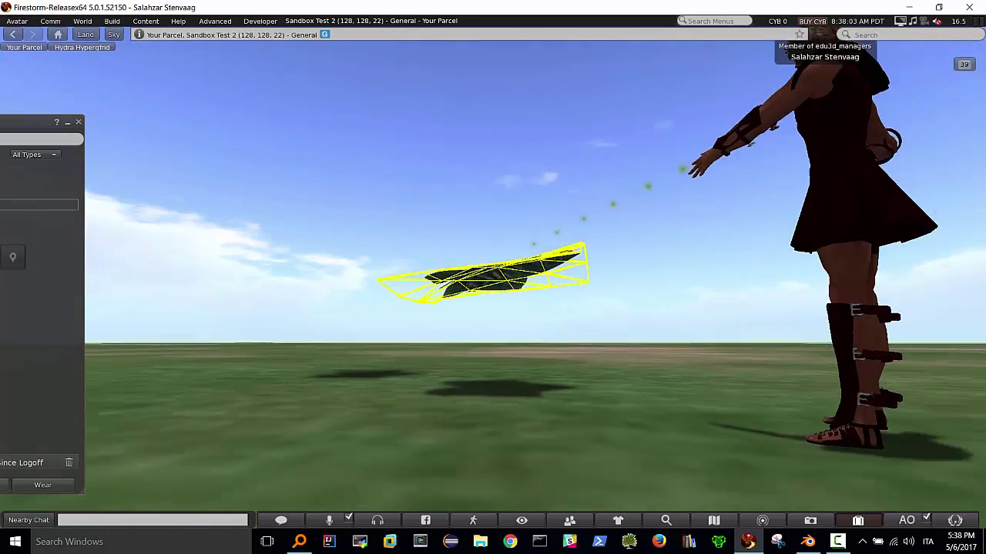
Step: Orbit and zoom in on the rear leaf, then bring the whole Inventory into view
left_click(490, 282)
key("Escape")
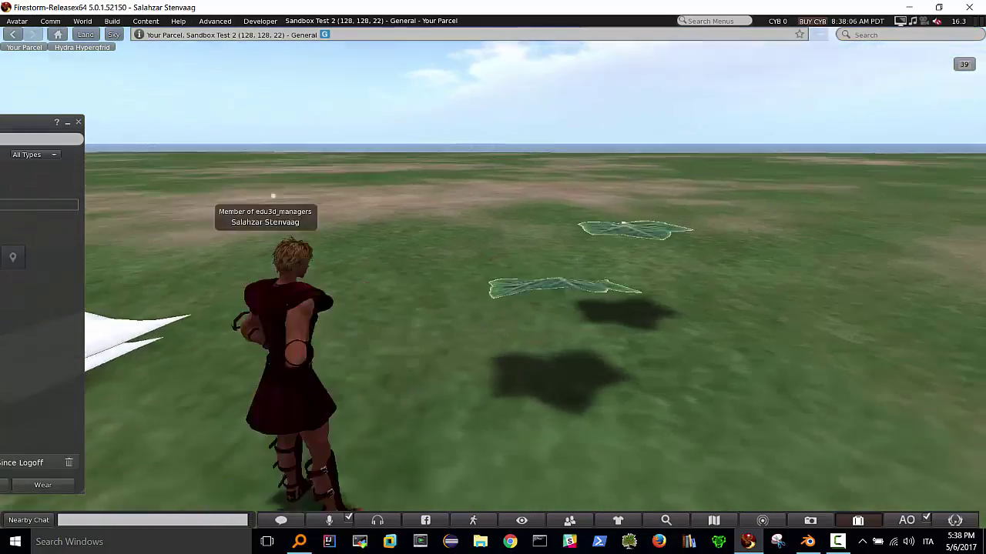
left_click_drag(539, 285, 472, 281, "alt")
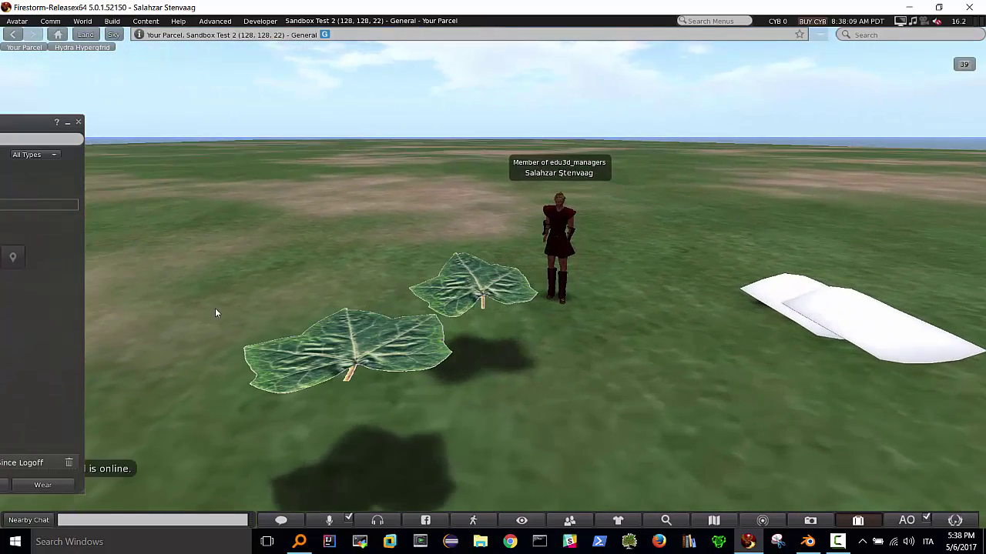
mouse_move(440, 293)
left_mouse_down("alt")
mouse_move(441, 231)
mouse_move(531, 288)
left_mouse_up("alt")
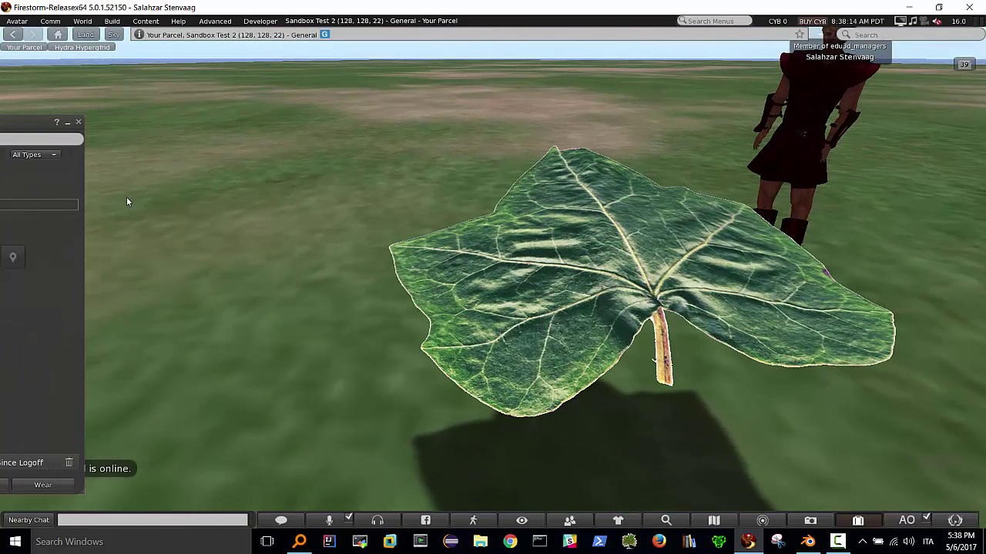
mouse_move(27, 125)
left_mouse_down()
mouse_move(238, 116)
mouse_move(244, 91)
mouse_move(231, 86)
mouse_move(237, 95)
left_mouse_up()
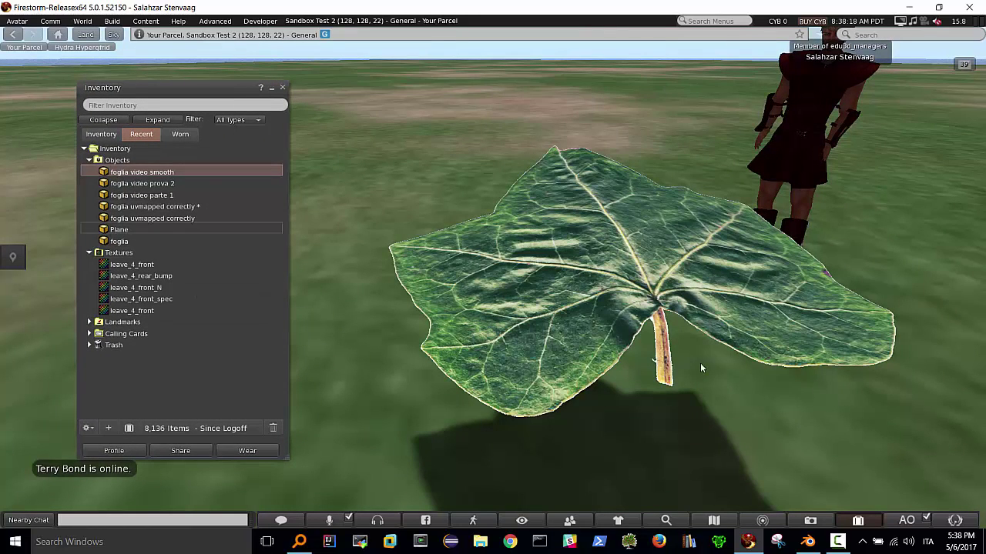
right_click(630, 250)
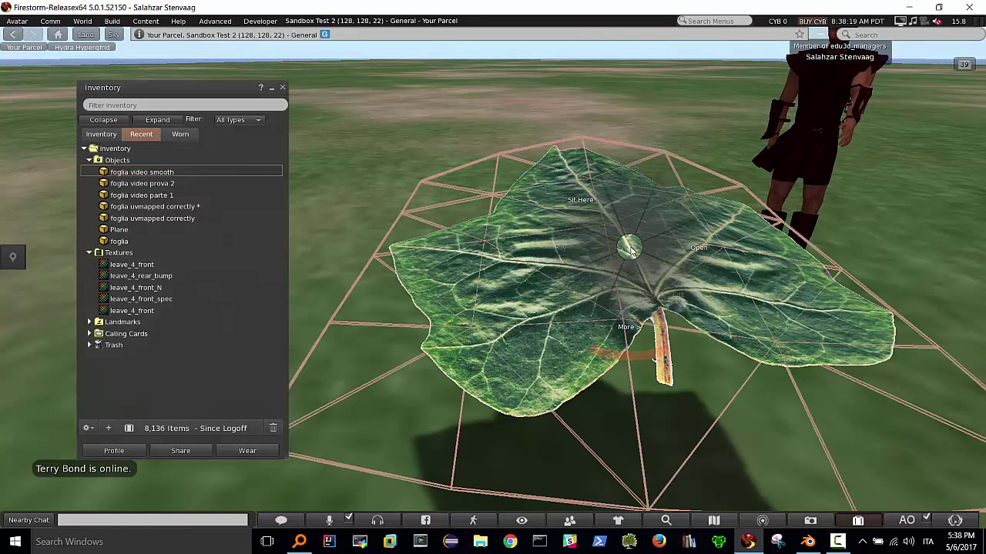
left_click(658, 279)
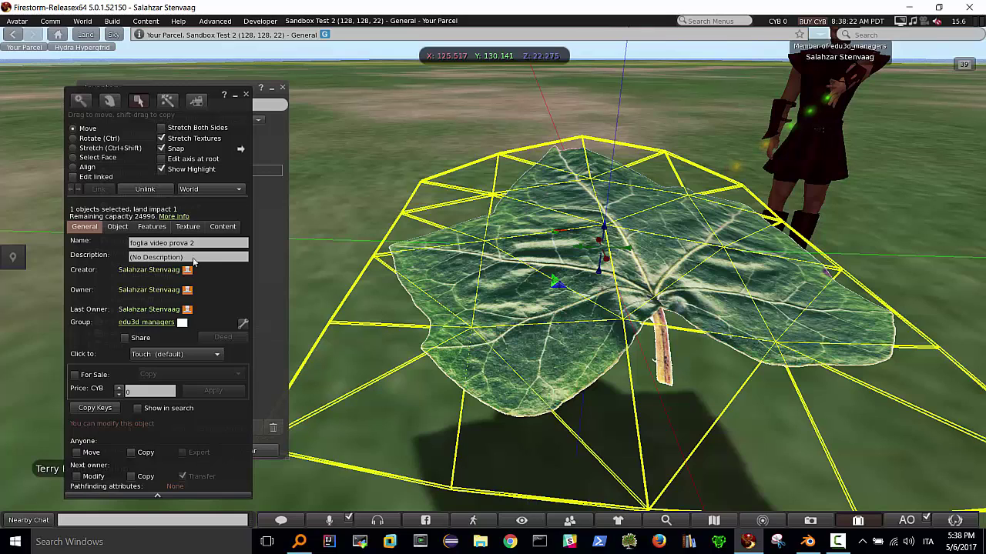
left_click(154, 226)
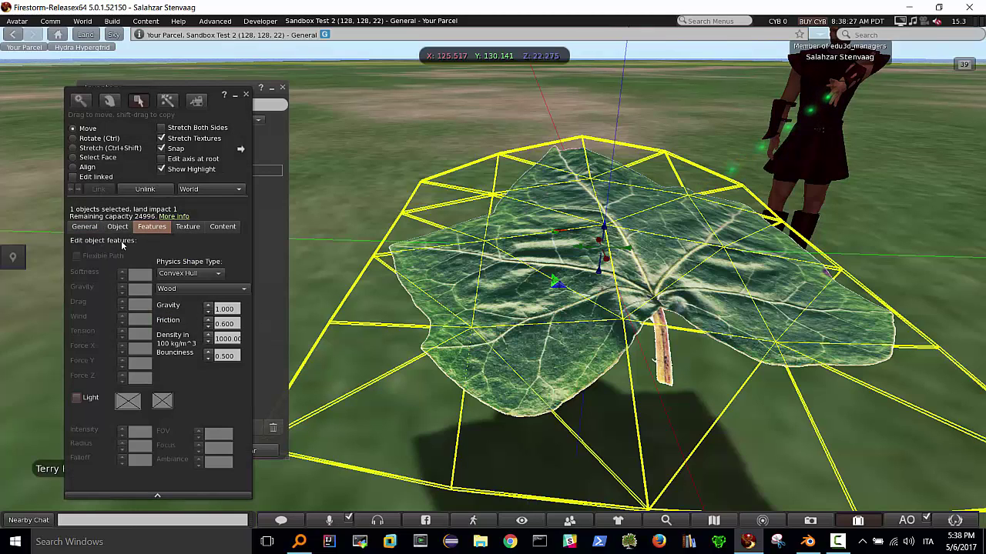
left_click(187, 227)
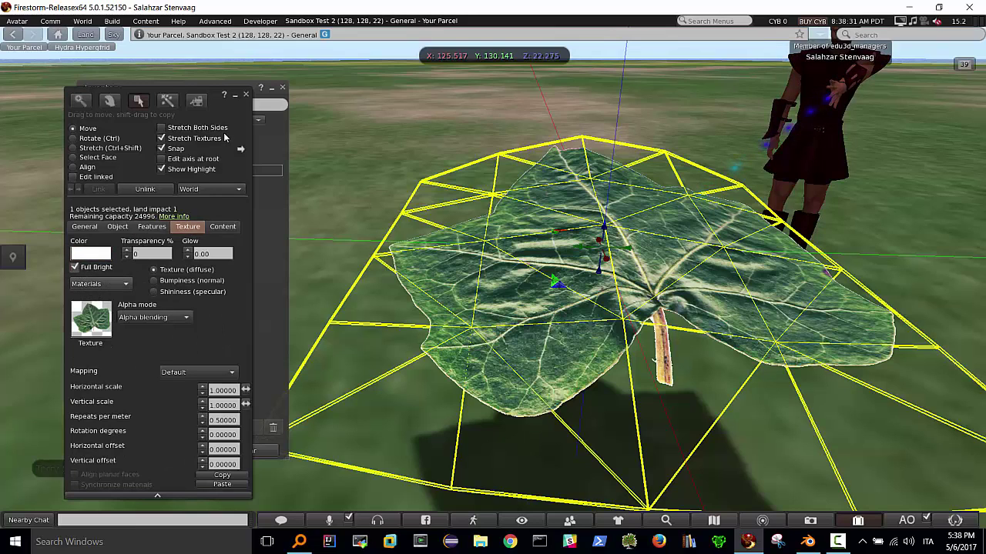
left_click(246, 95)
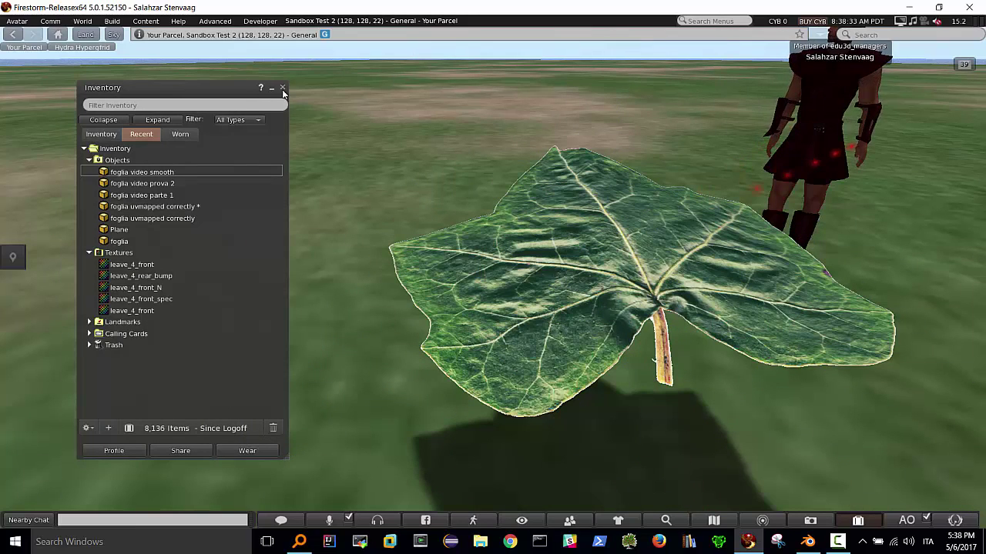
Step: Close the Inventory, set the sun position to Midnight, and frame the bright green leaf
left_click(282, 87)
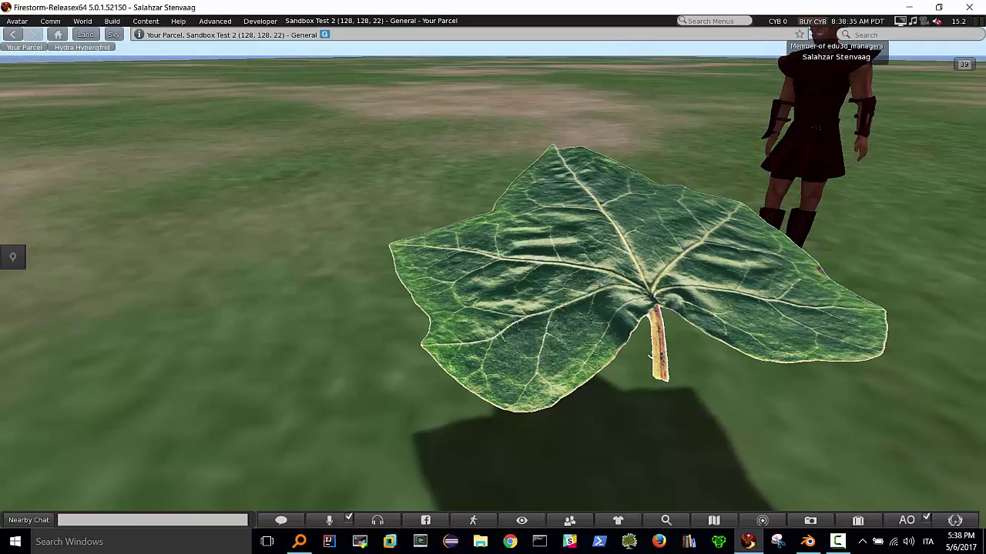
scroll(493, 277, "down", 3)
scroll(452, 261, "down", 3)
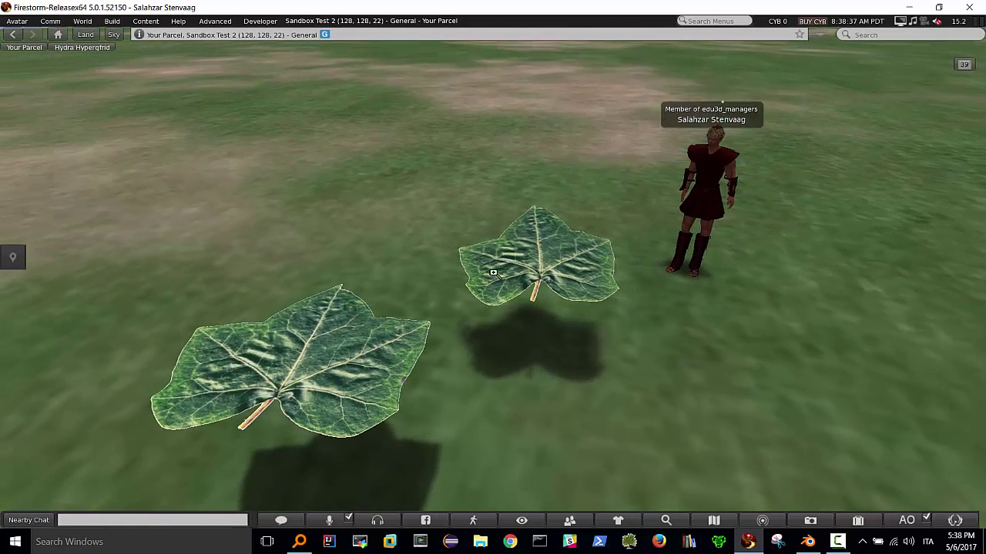
left_click(83, 21)
mouse_move(99, 245)
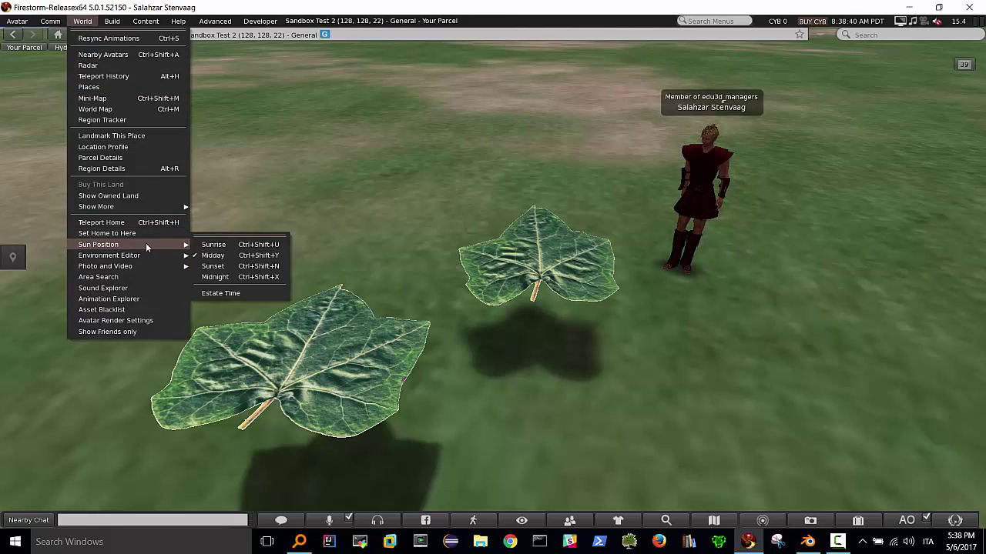
left_click(227, 278)
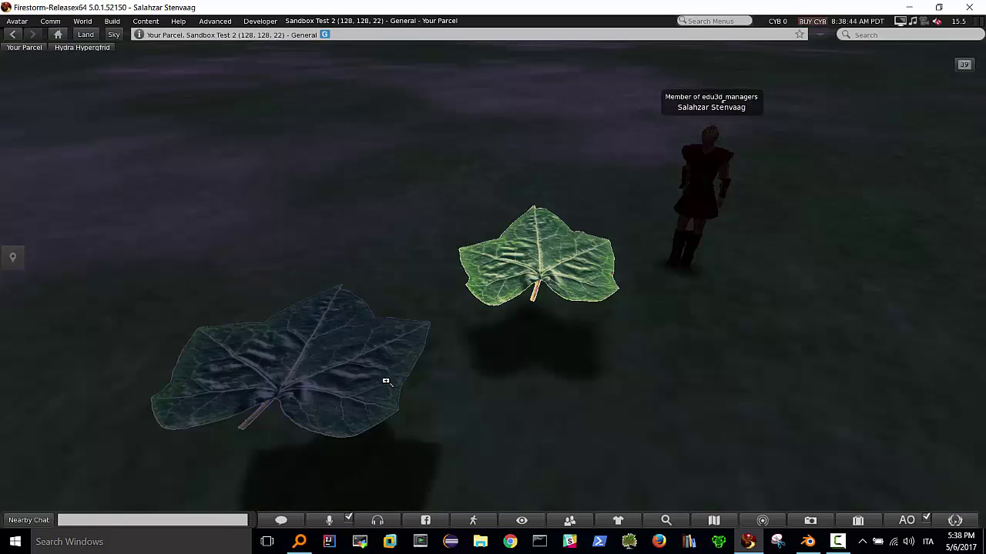
left_click_drag(386, 391, 389, 362, "alt")
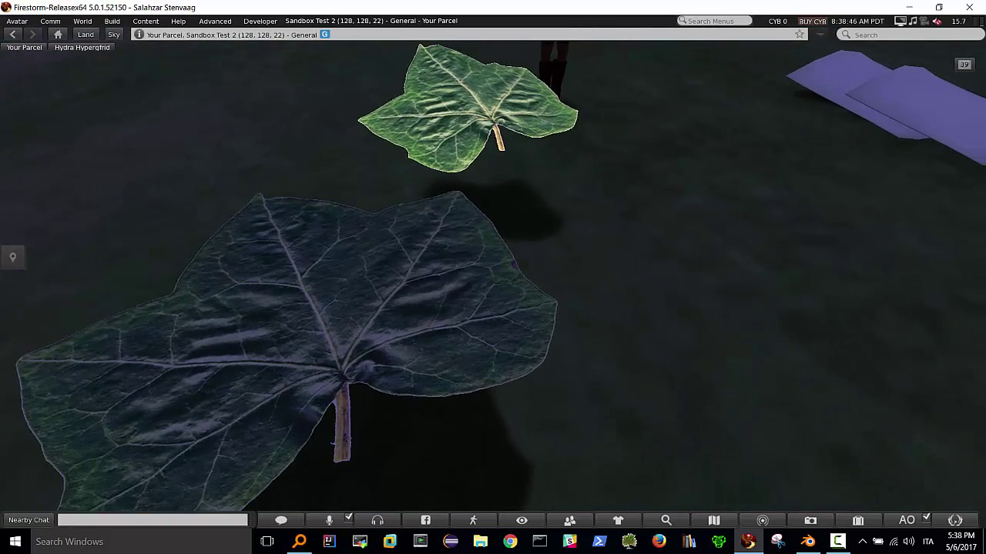
left_click_drag(623, 191, 623, 191, "alt")
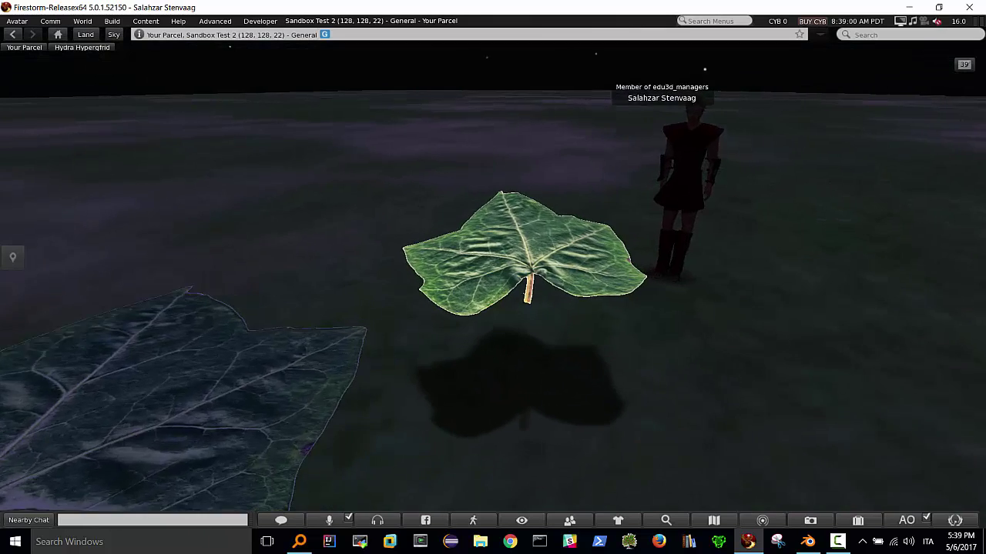
left_click_drag(497, 257, 497, 257, "alt")
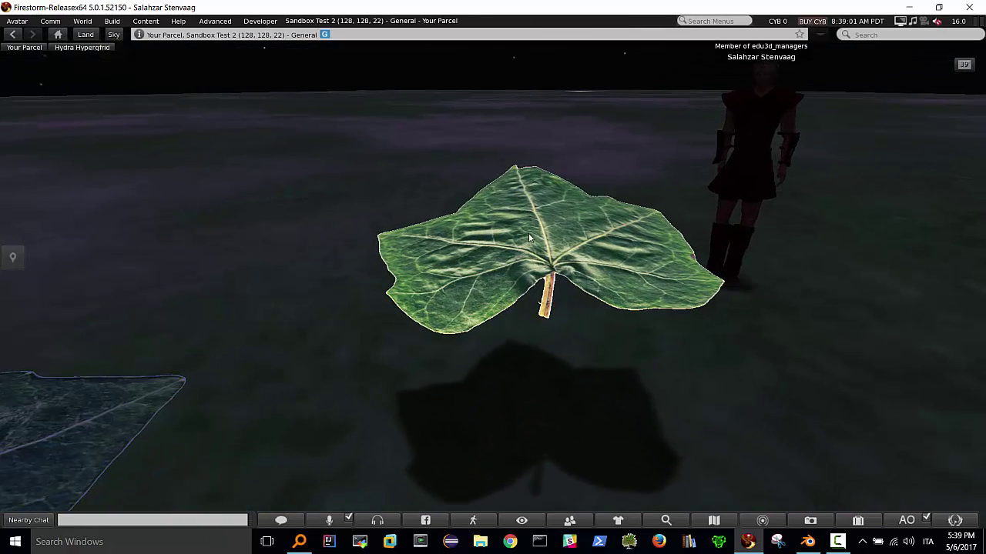
Step: Uncheck Full Bright on the green leaf's texture settings and close the editor
right_click(528, 235)
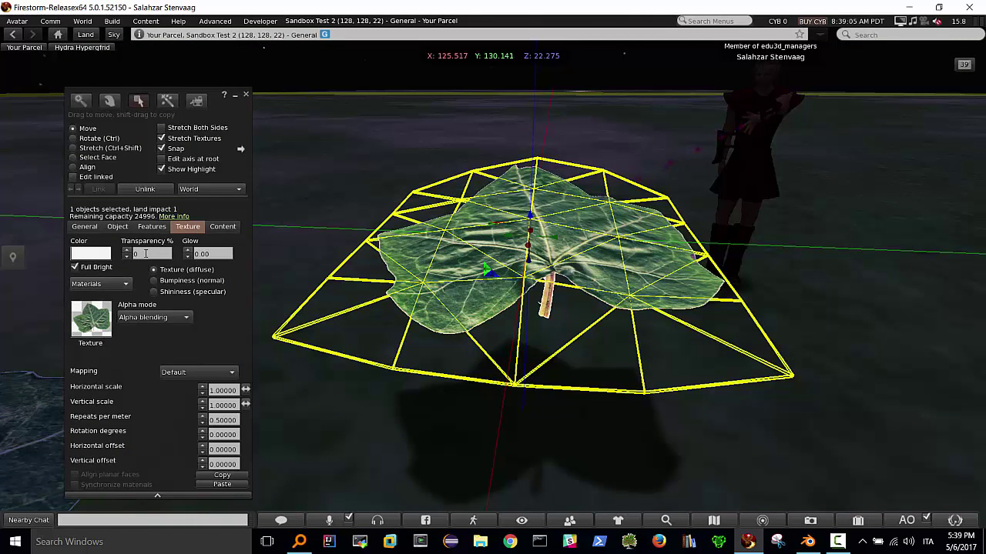
left_click(75, 267)
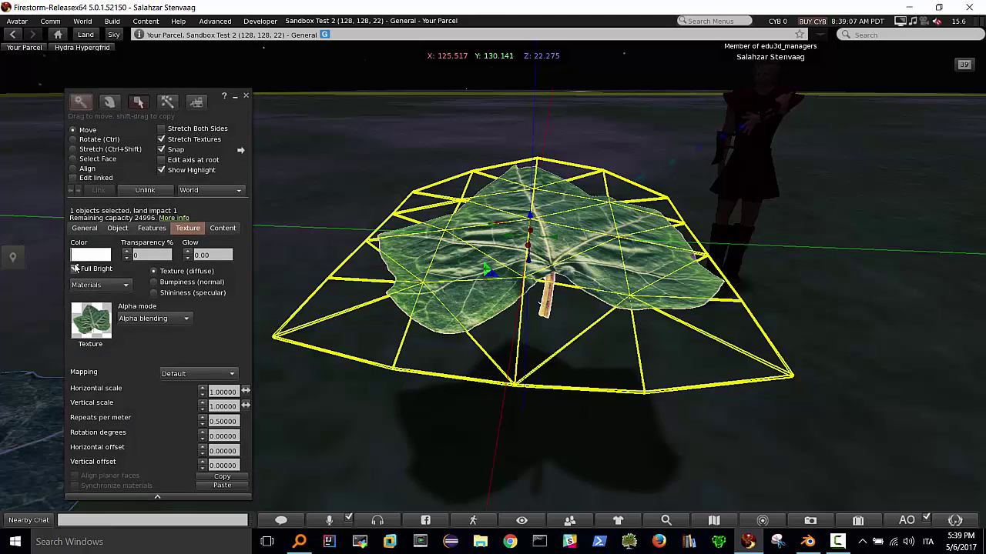
left_click(74, 268)
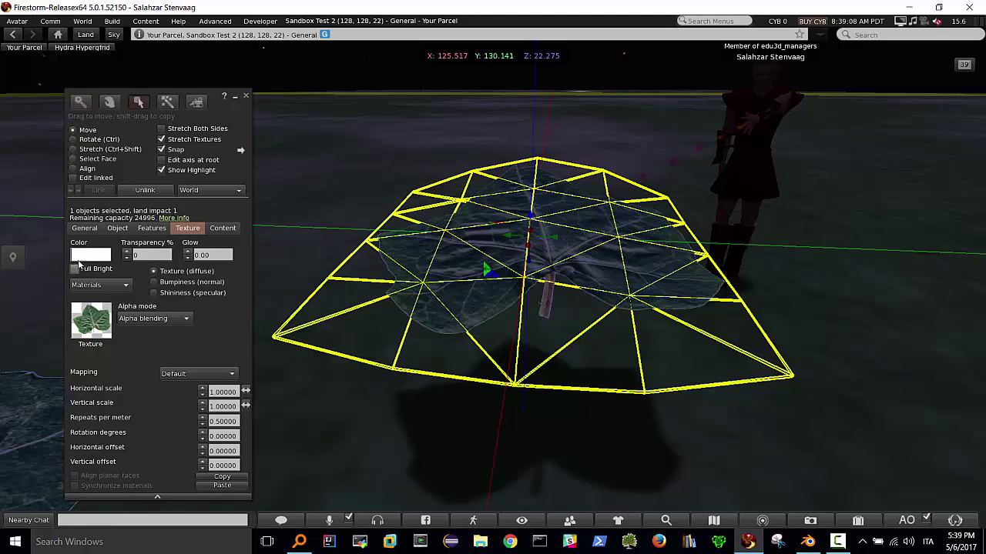
left_click(245, 99)
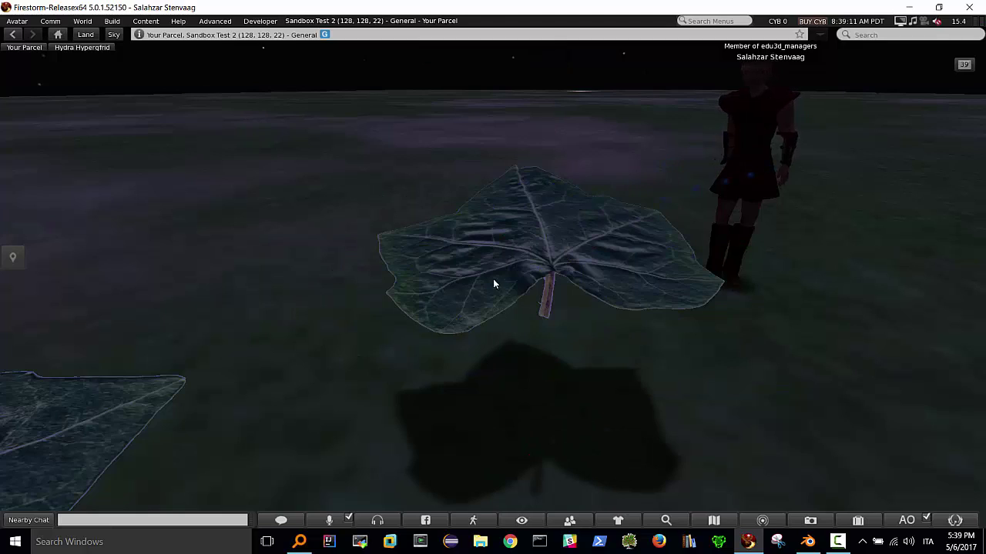
key("Escape")
Step: Pan and zoom onto the darkened leaf and briefly check its edit settings
mouse_move(717, 98)
left_mouse_down("alt")
mouse_move(625, 127)
mouse_move(626, 100)
mouse_move(462, 101)
mouse_move(462, 170)
mouse_move(493, 124)
left_mouse_up("alt")
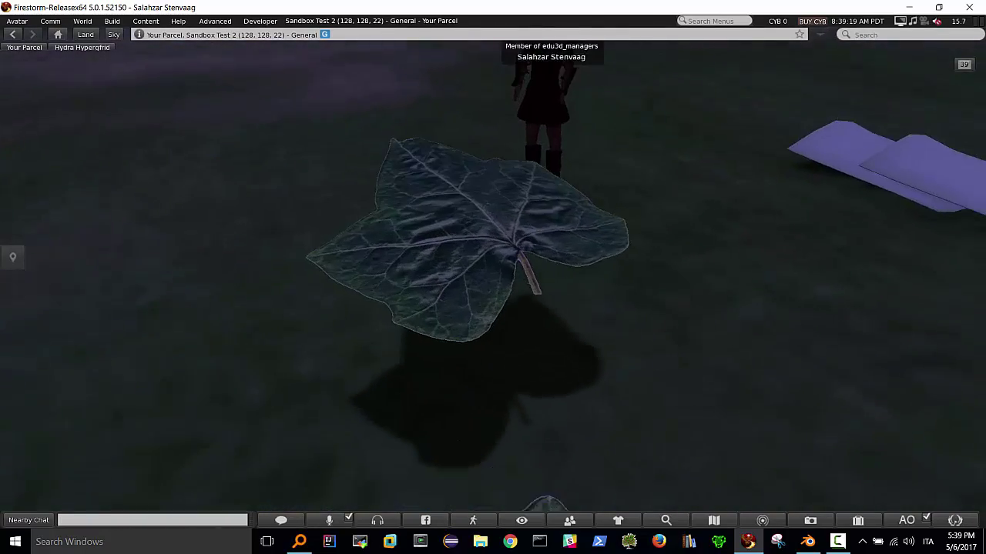
left_click_drag(480, 277, 480, 247, "alt")
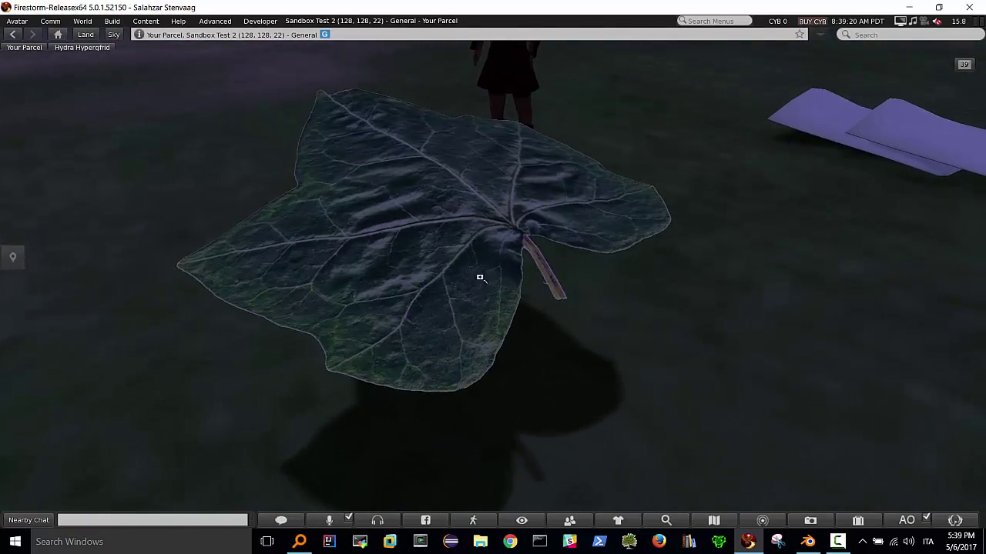
right_click(436, 217)
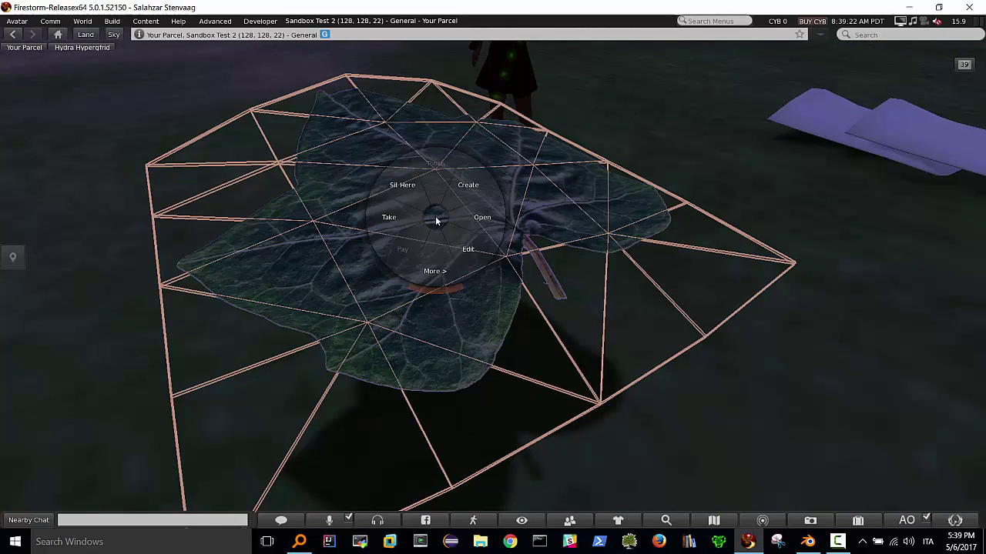
left_click(462, 247)
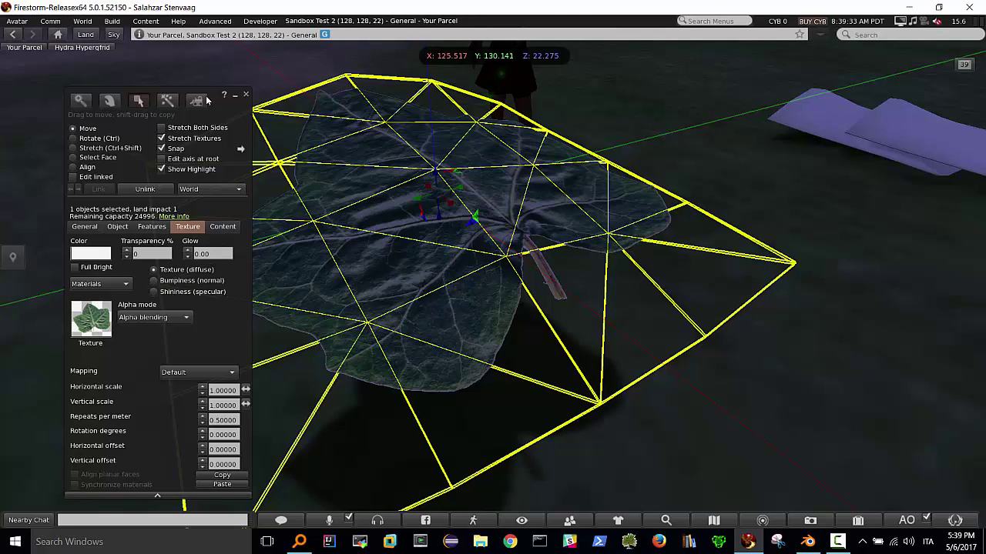
left_click(246, 96)
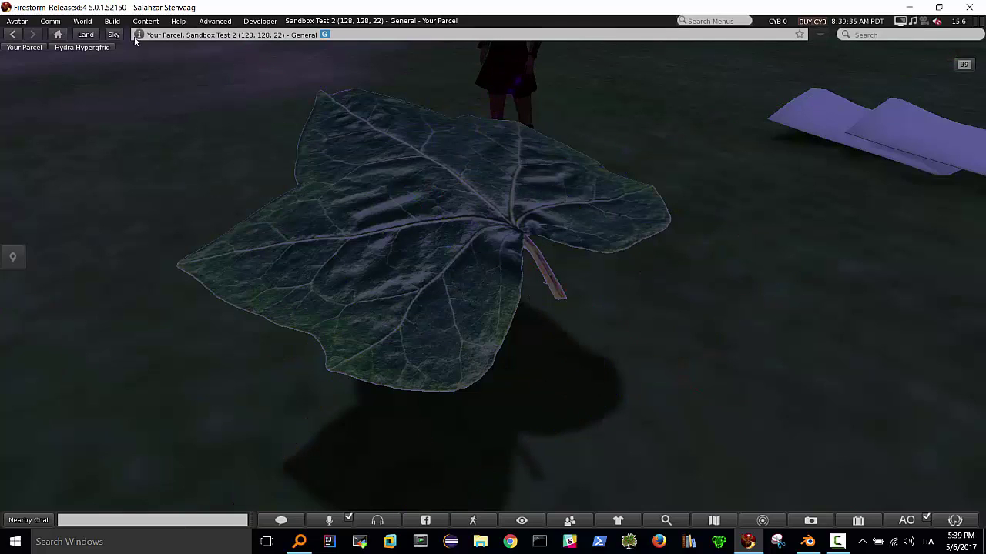
left_click(113, 21)
mouse_move(121, 185)
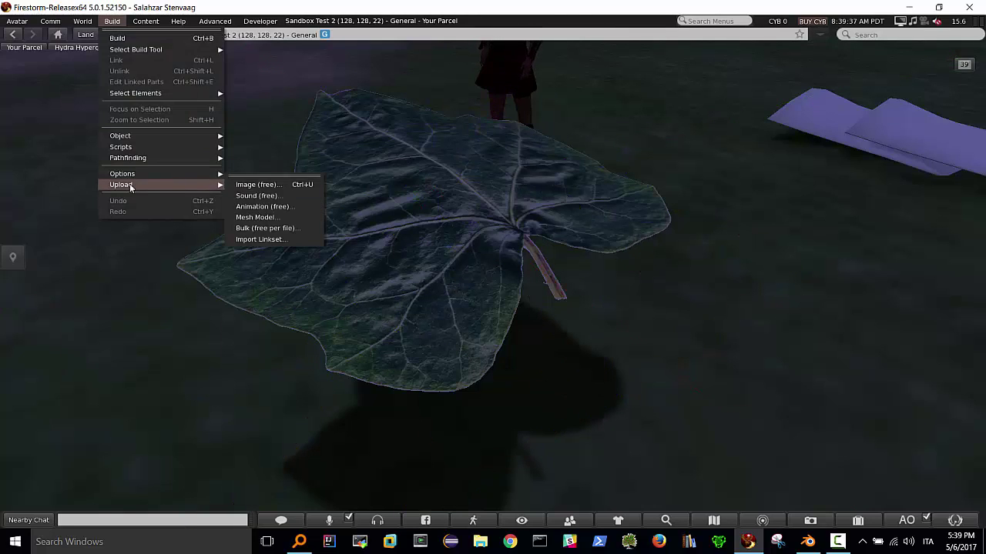
left_click(261, 187)
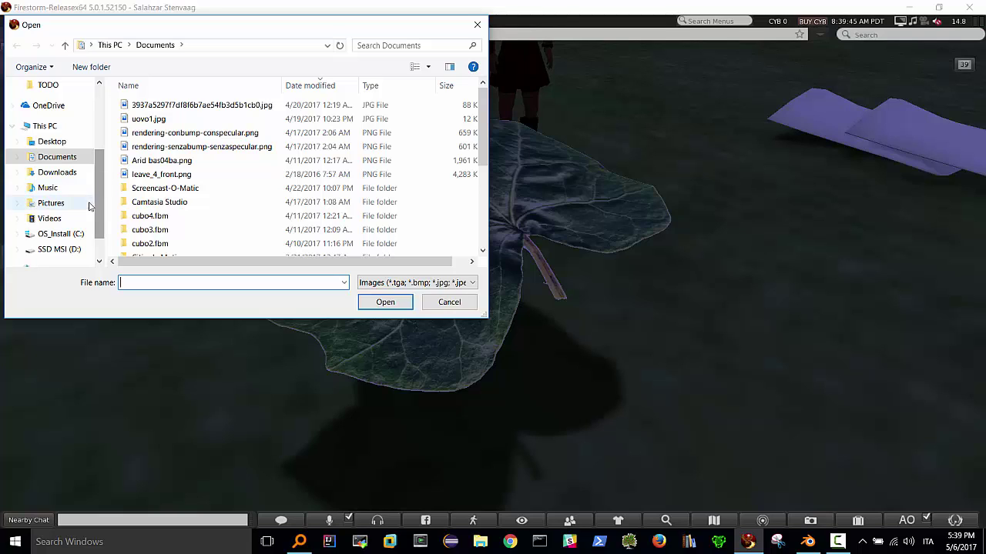
scroll(86, 205, "down", 1)
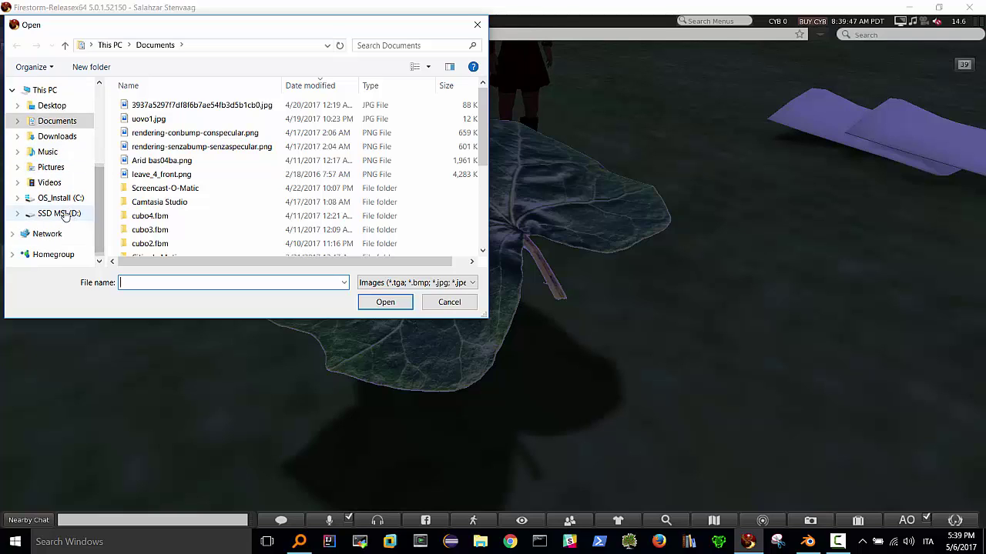
left_click(68, 213)
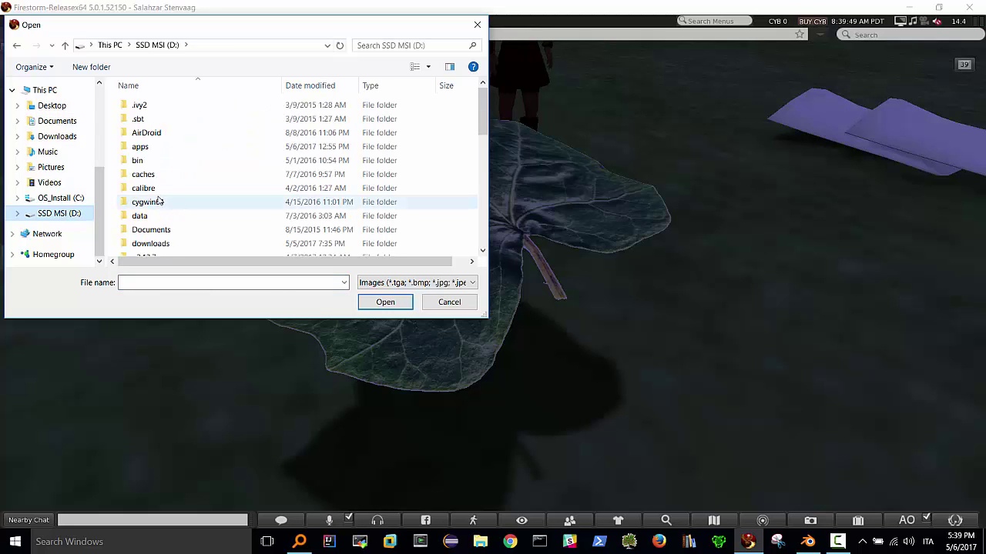
scroll(166, 202, "down", 1)
double_click(158, 201)
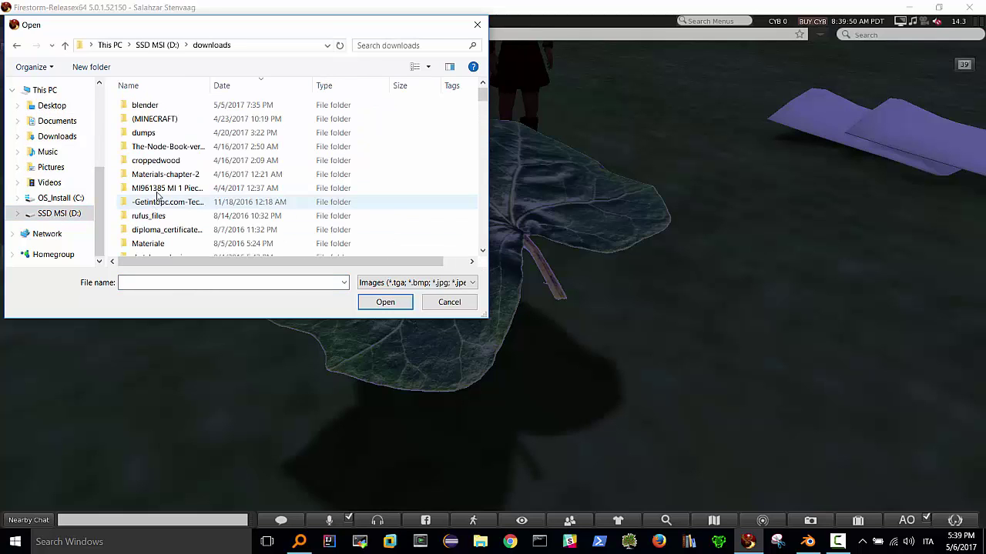
left_click(155, 175)
double_click(155, 177)
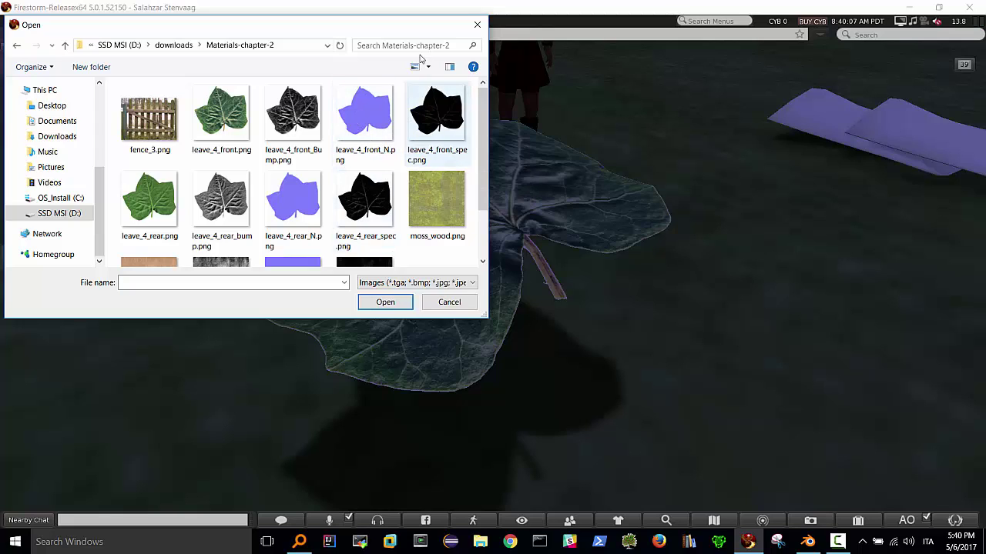
left_click(477, 25)
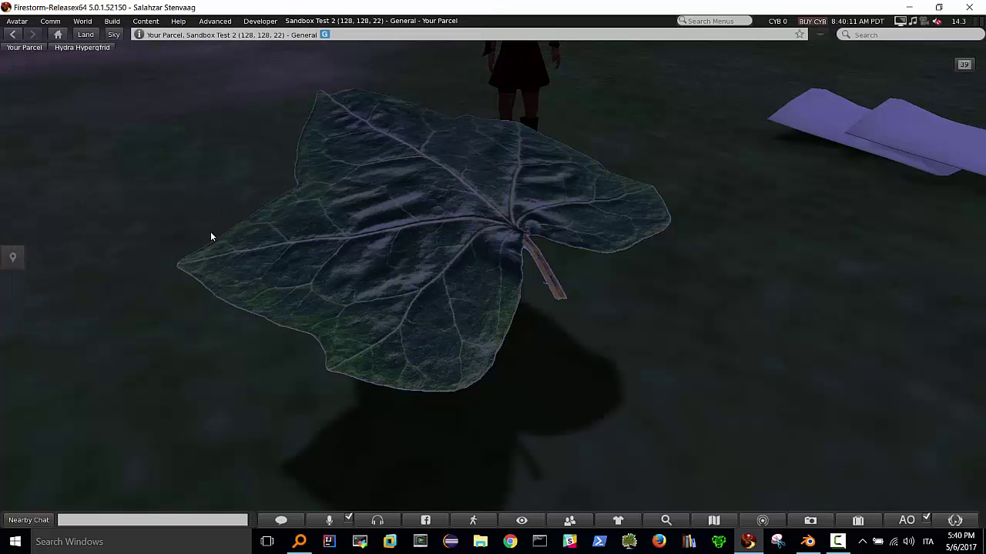
Step: Locate leave_4_front_N in the inventory and start editing the leaf beside it
key("ctrl+i")
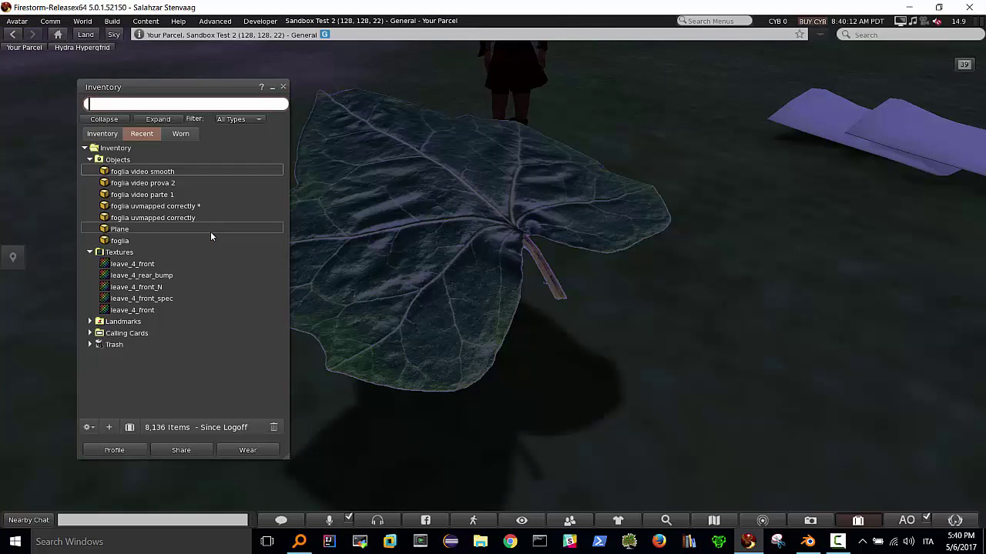
left_click(139, 275)
left_click(139, 286)
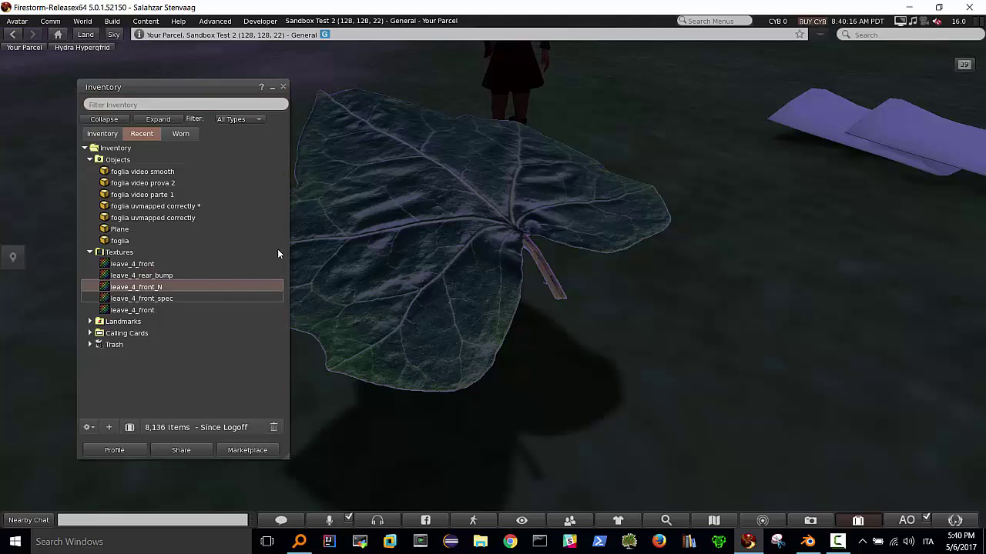
right_click(425, 215)
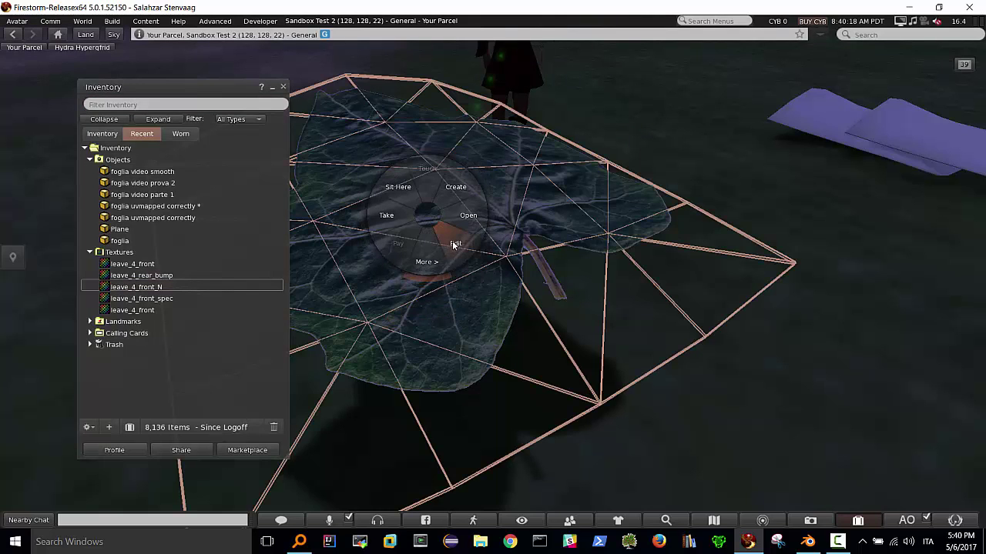
left_click(454, 245)
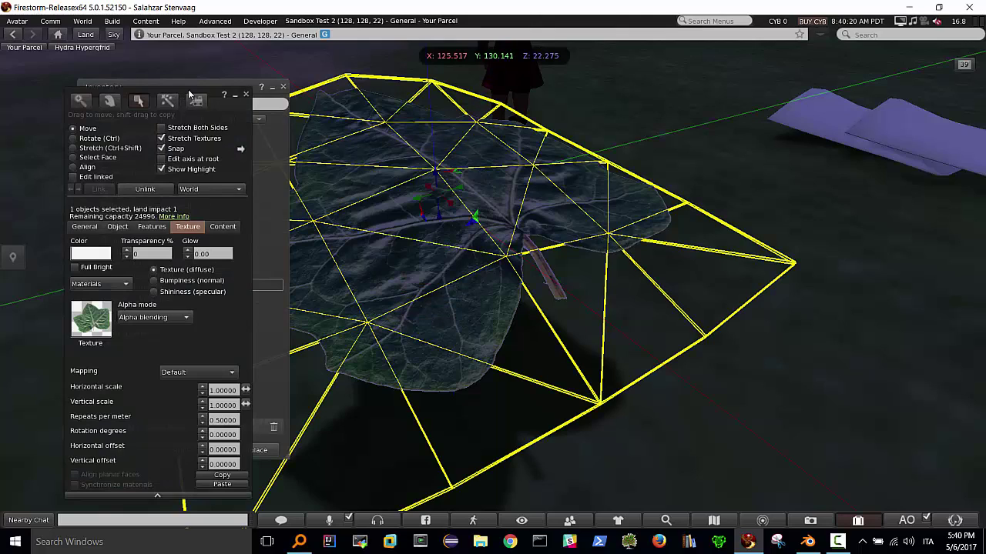
mouse_move(189, 94)
left_mouse_down()
mouse_move(632, 101)
mouse_move(768, 85)
left_mouse_up()
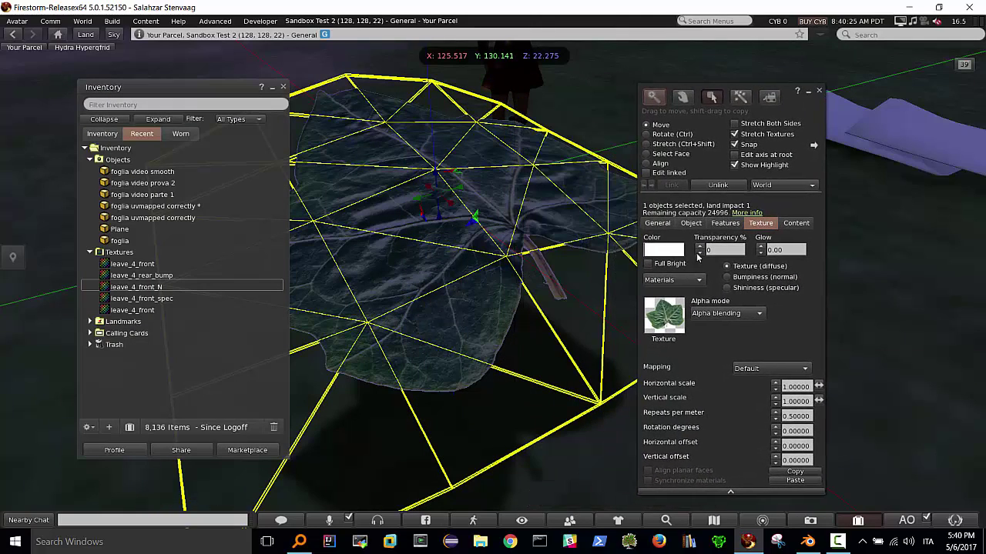
Step: Set the leaf's Bumpiness (normal) map to leave_4_front_N
left_click(727, 277)
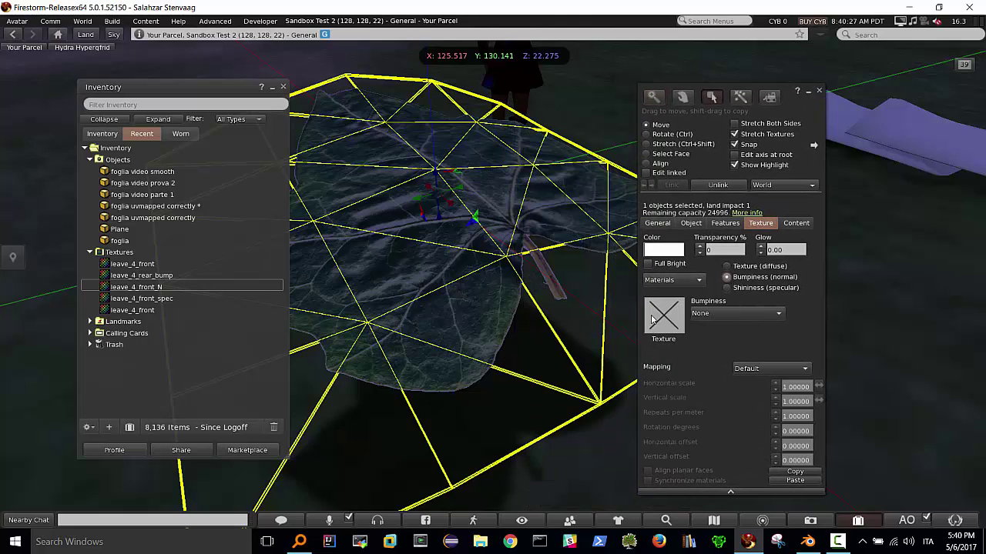
left_click(668, 314)
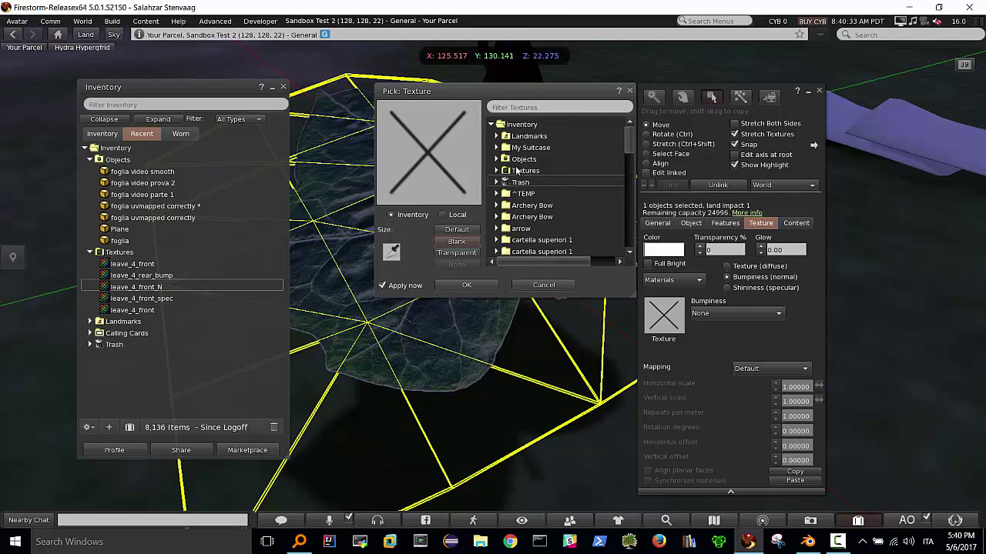
left_click(496, 171)
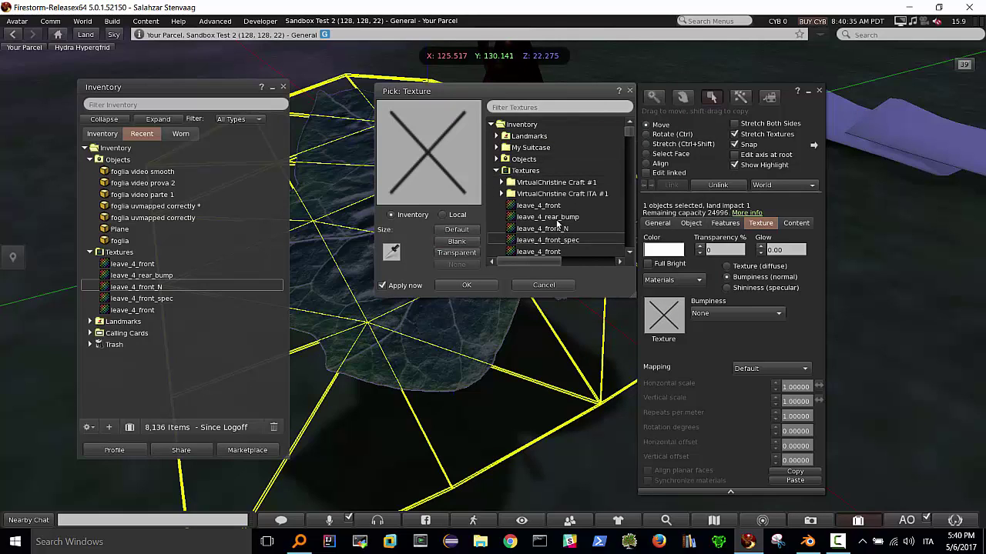
left_click(536, 229)
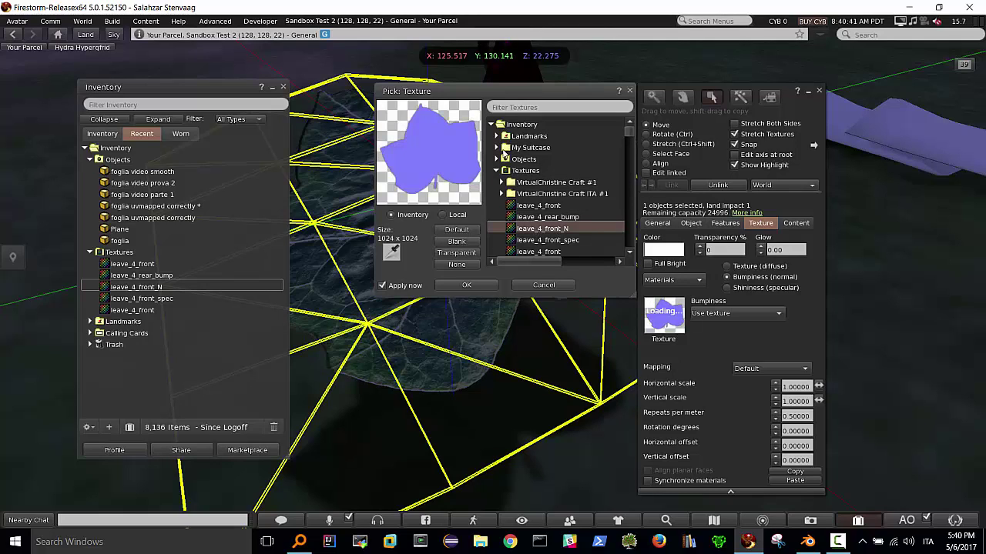
left_click(465, 286)
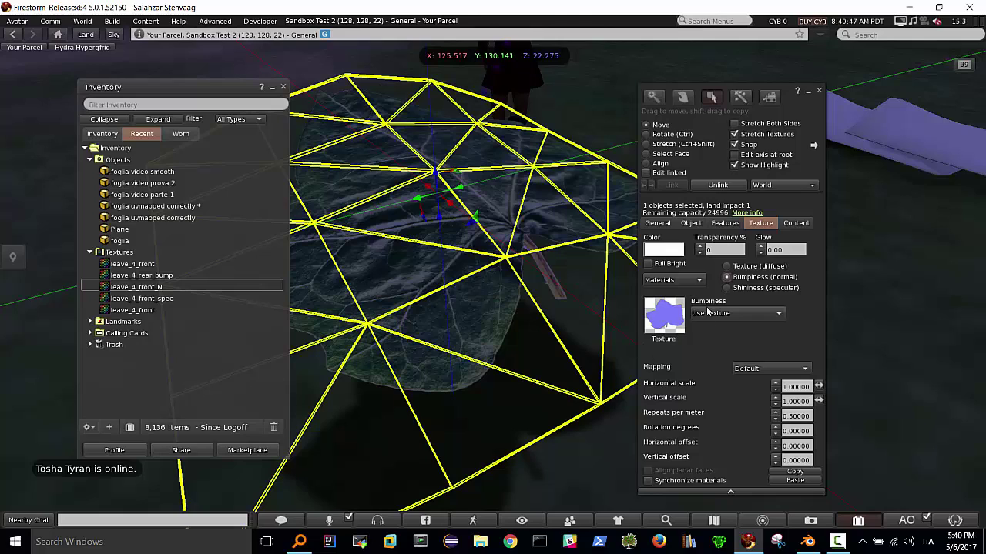
Step: Set Shininess (specular) to leave_4_front_spec, then close the Build floater and Inventory
left_click(726, 288)
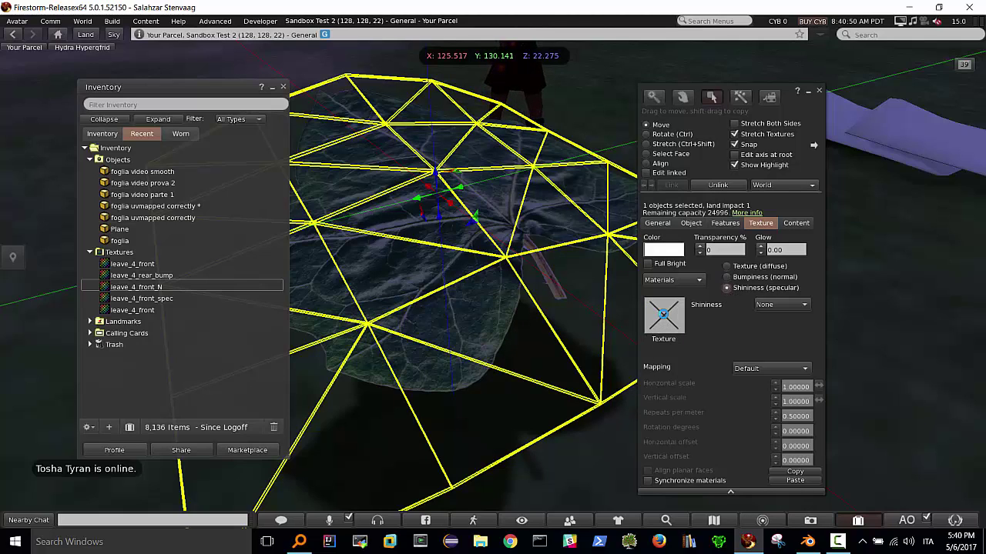
left_click(662, 314)
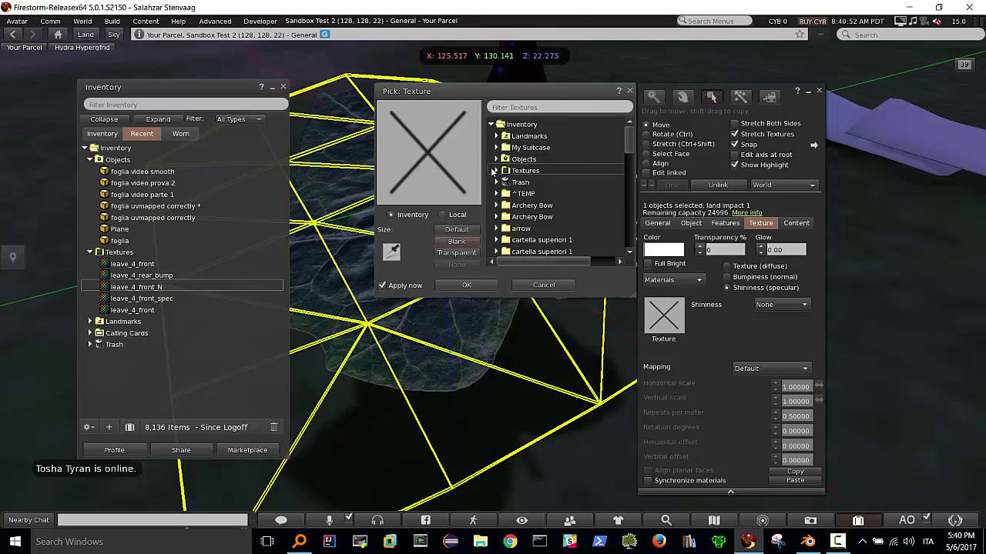
left_click(496, 171)
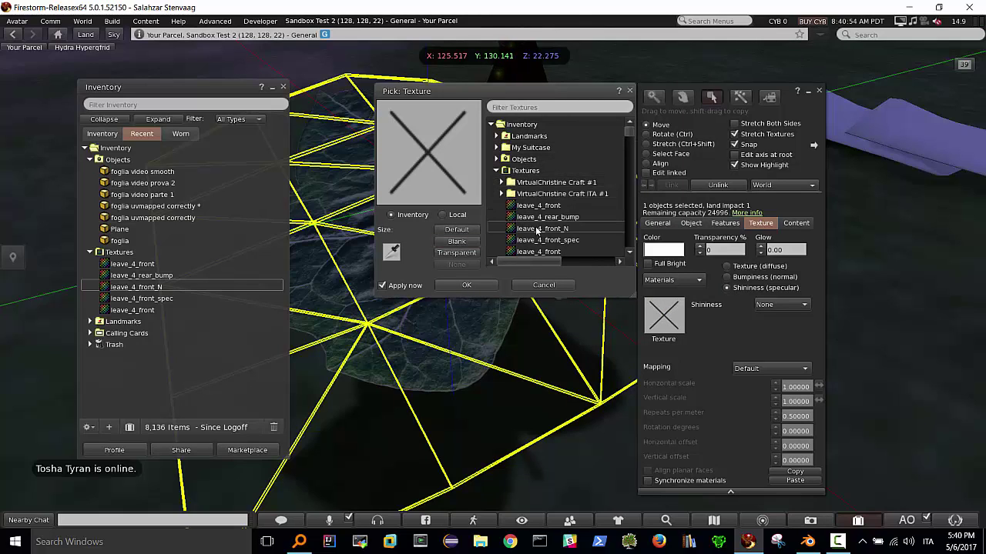
scroll(537, 231, "down", 1)
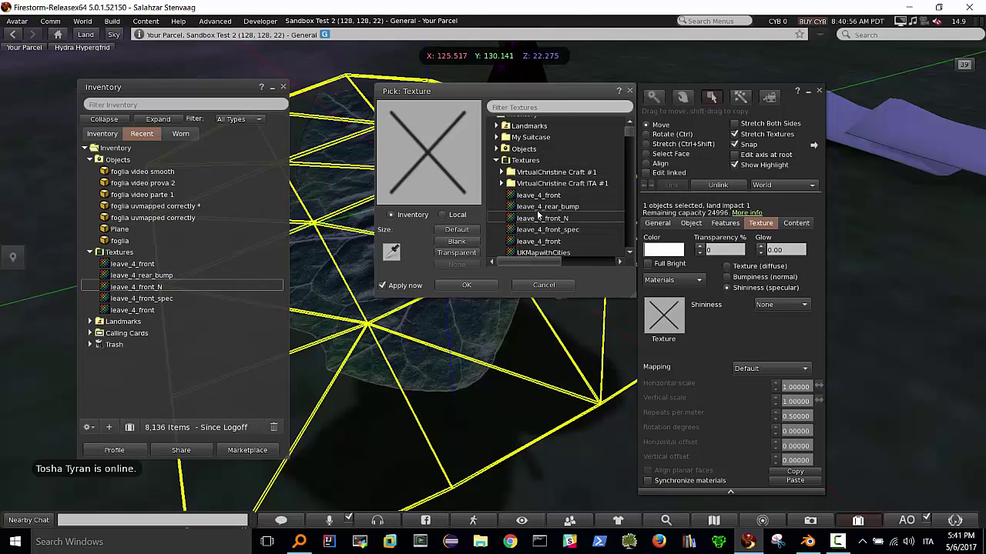
left_click(547, 230)
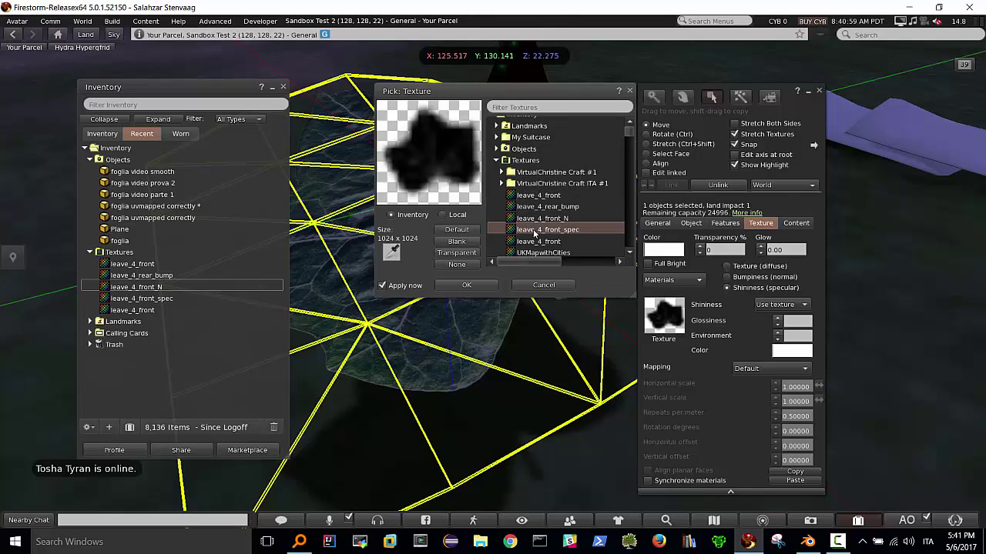
left_click(477, 287)
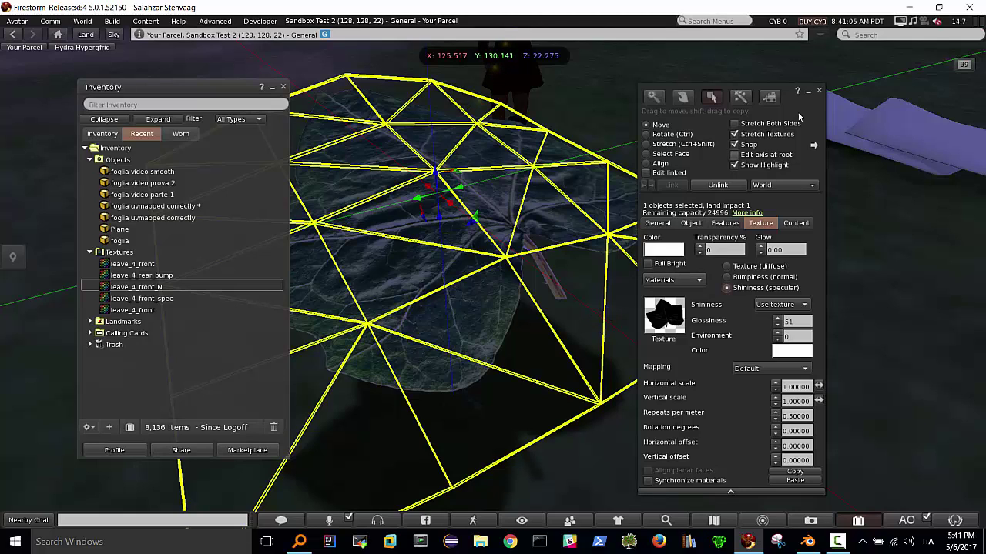
left_click(819, 92)
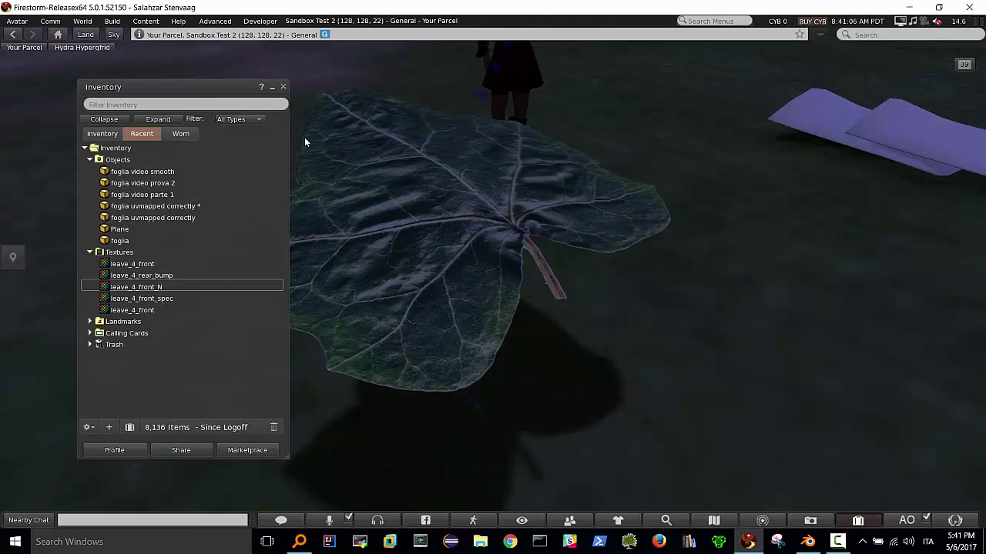
left_click(282, 87)
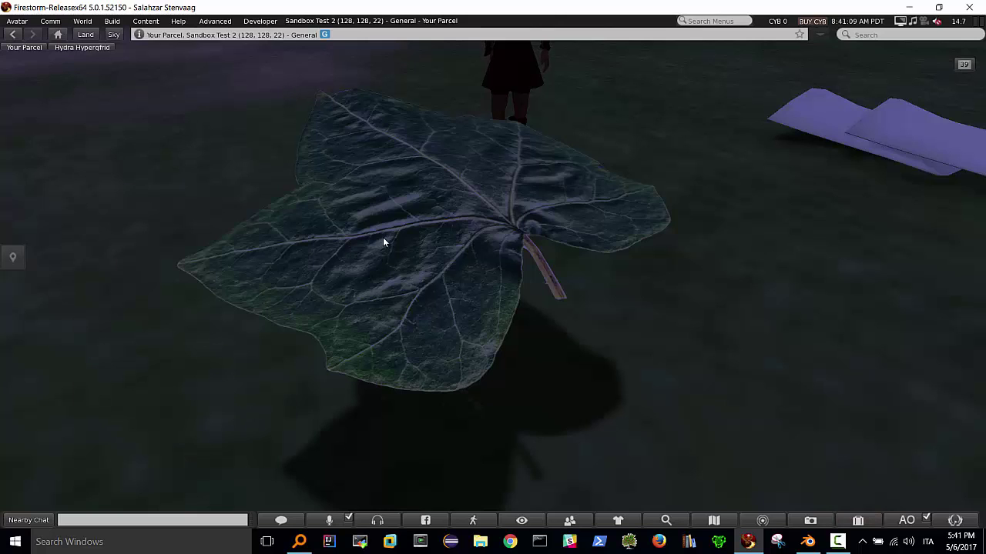
key("Escape")
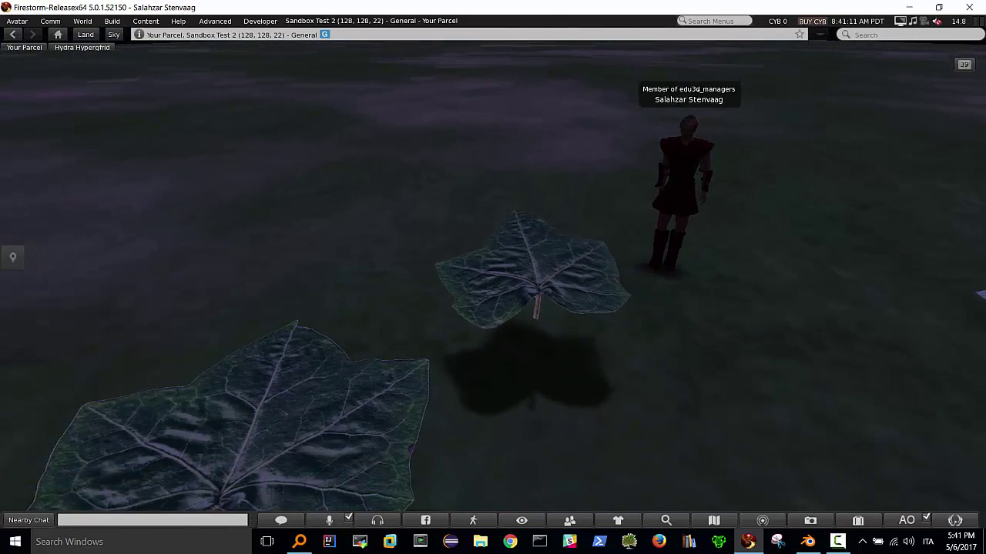
left_click(523, 274, "alt")
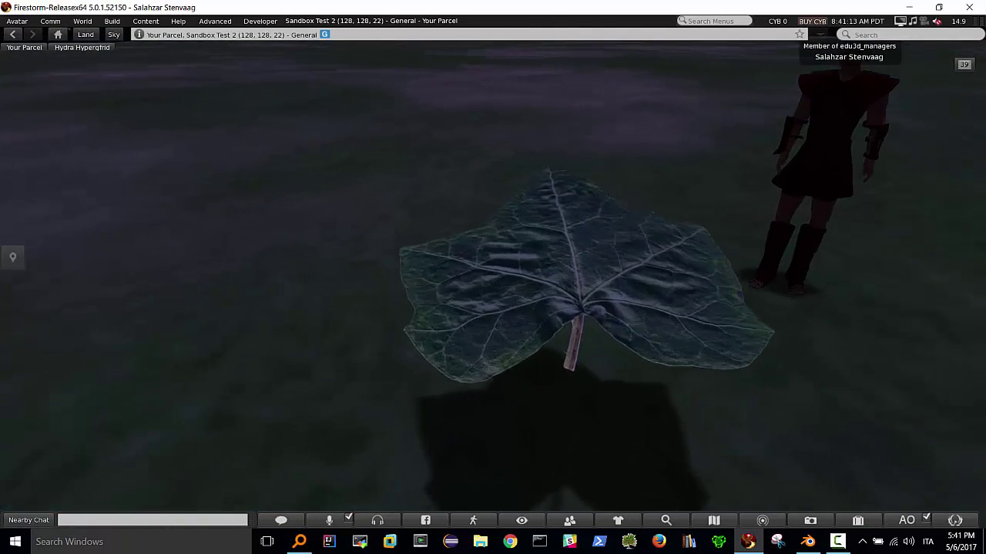
left_click_drag(496, 278, 497, 278, "alt")
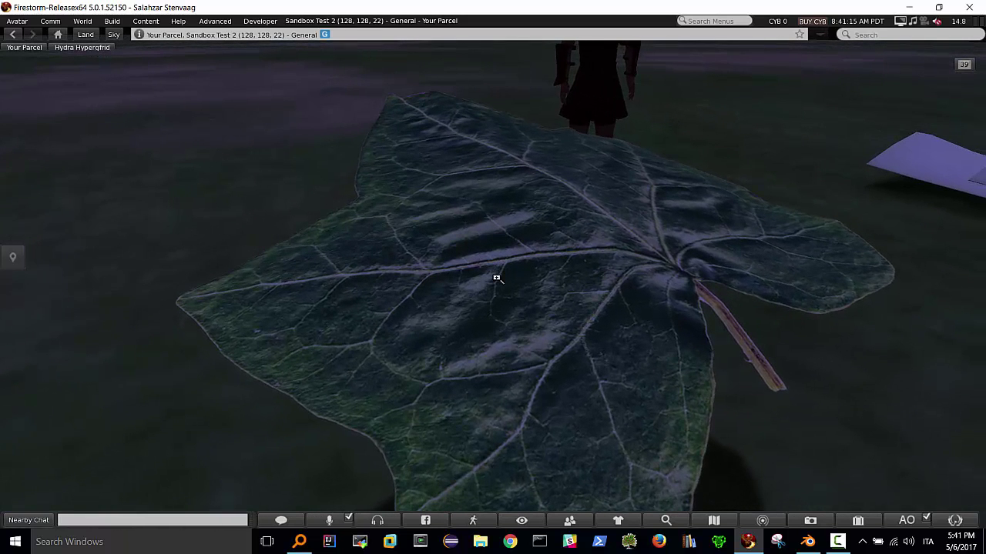
key("ctrl+p")
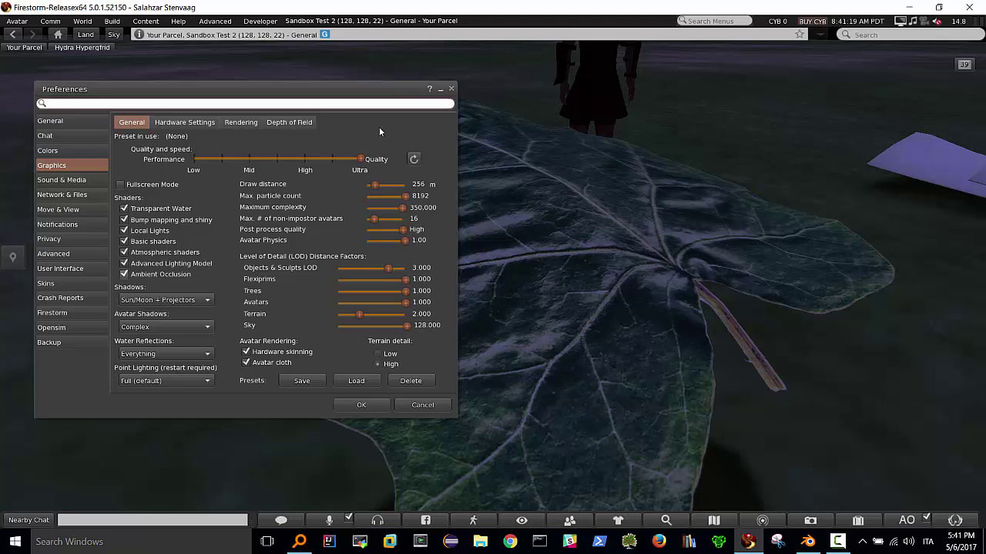
left_click(452, 90)
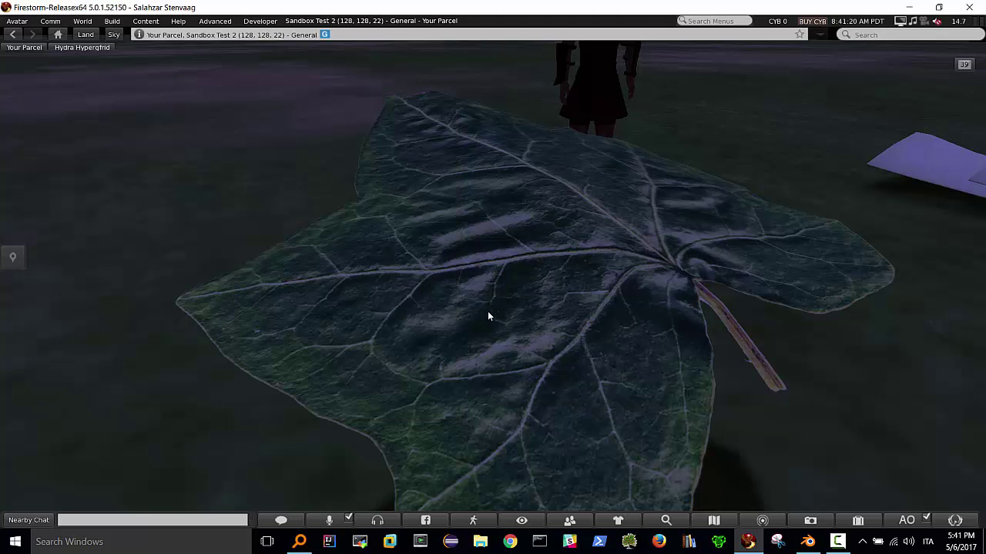
key("Escape")
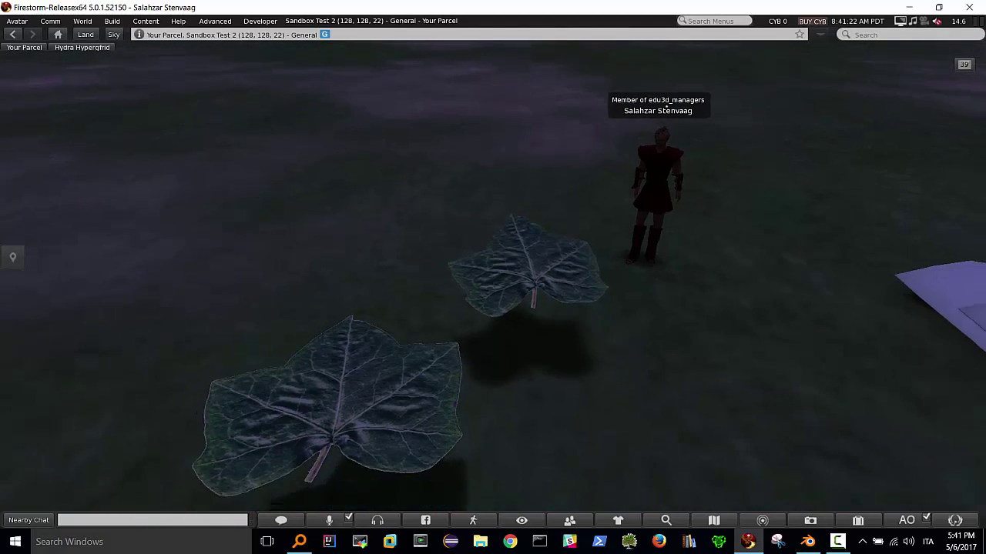
left_click(523, 270, "alt")
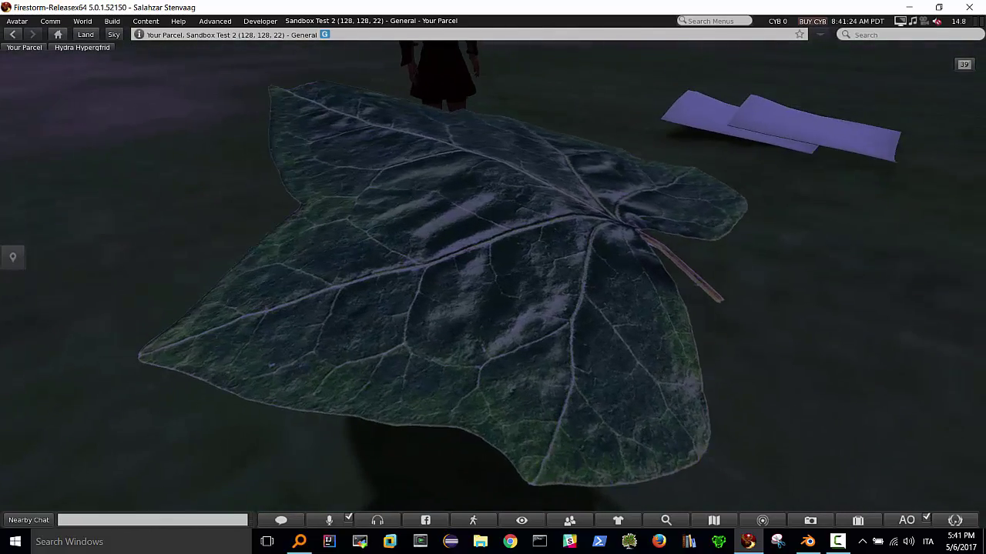
key("Escape")
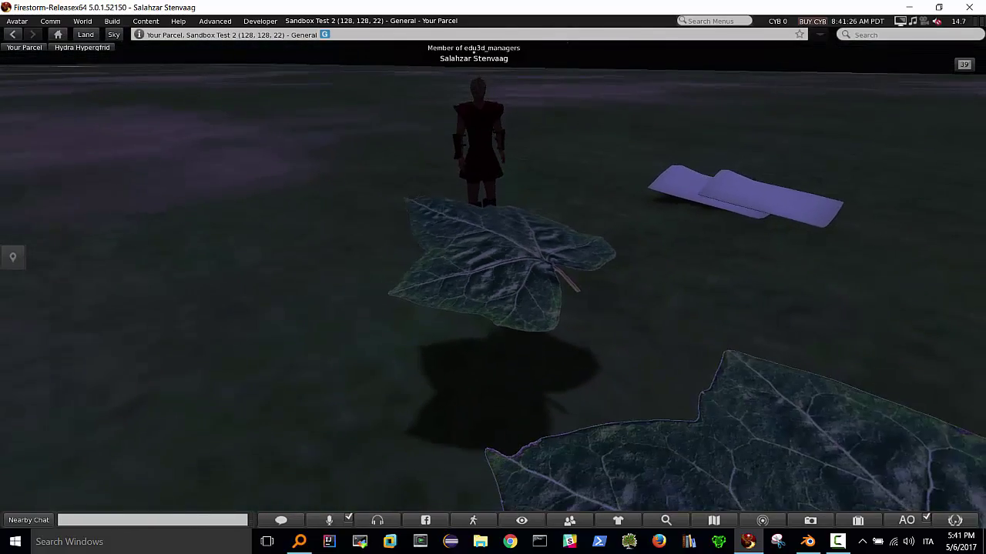
left_click_drag(556, 79, 721, 91, "alt")
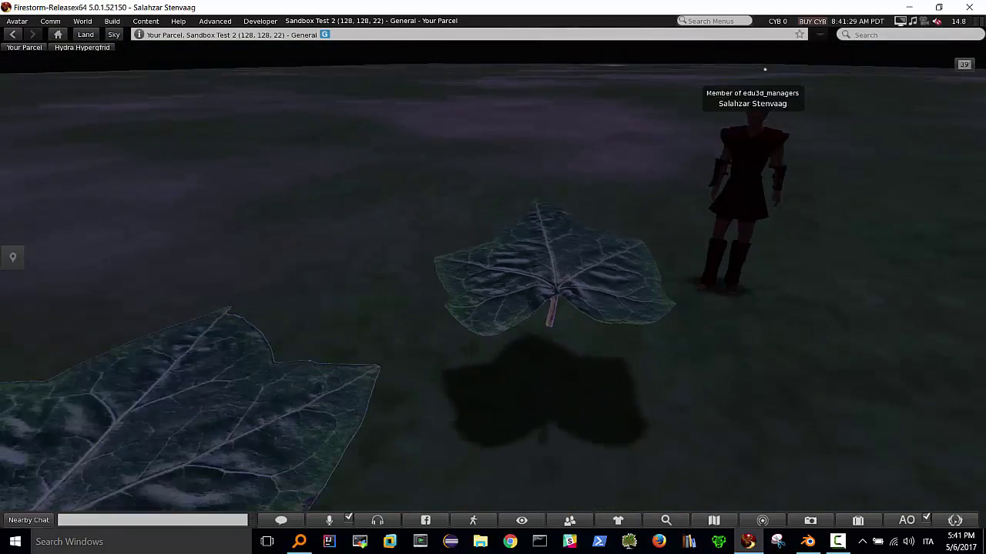
left_click(308, 398, "alt")
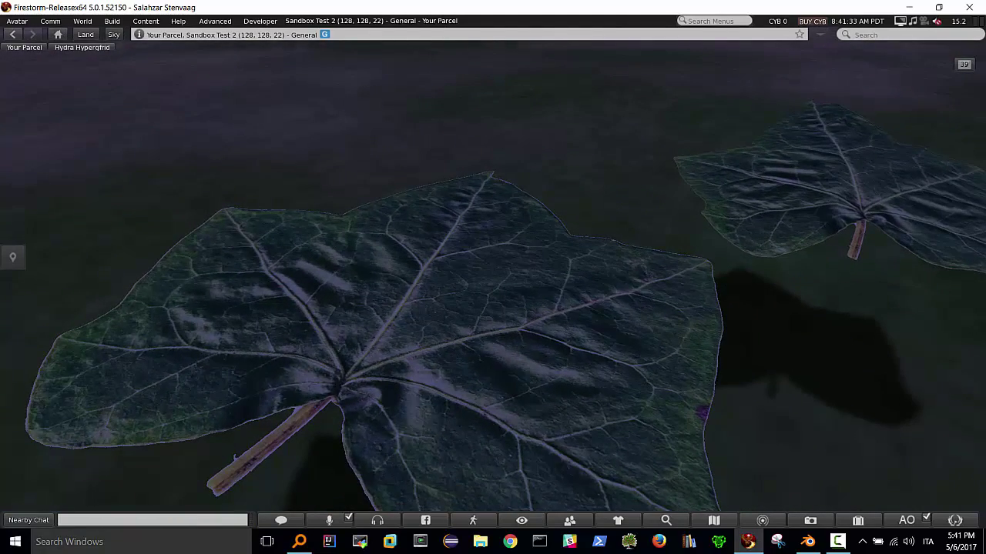
key("Escape")
left_click(478, 331, "alt")
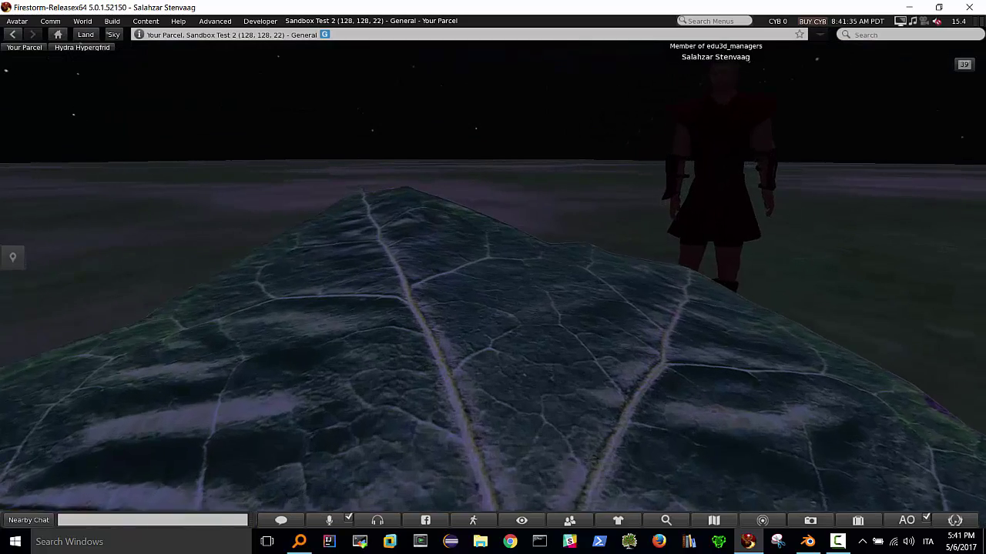
key("Escape")
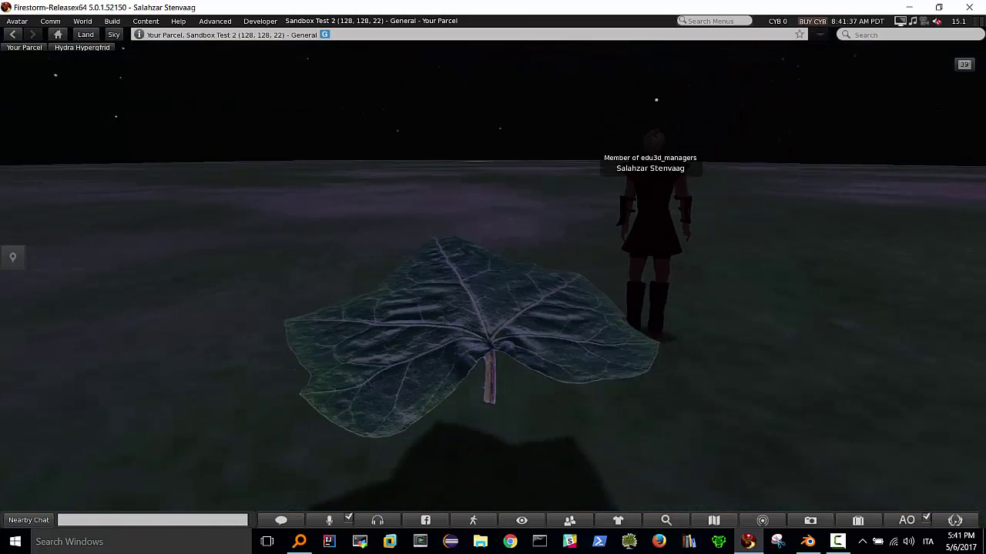
Step: Rez a new box on the ground and change its prim type to Sphere
right_click(697, 378)
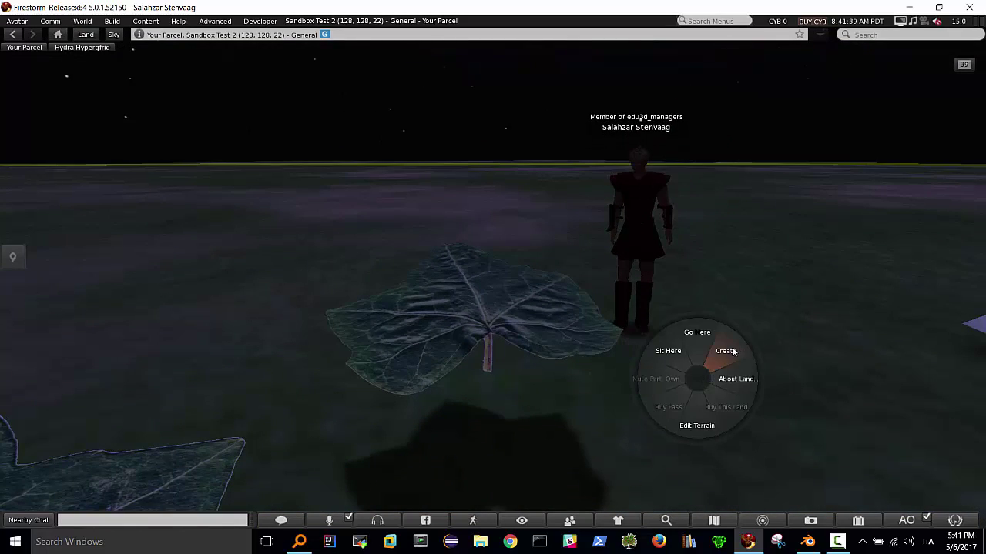
left_click(726, 352)
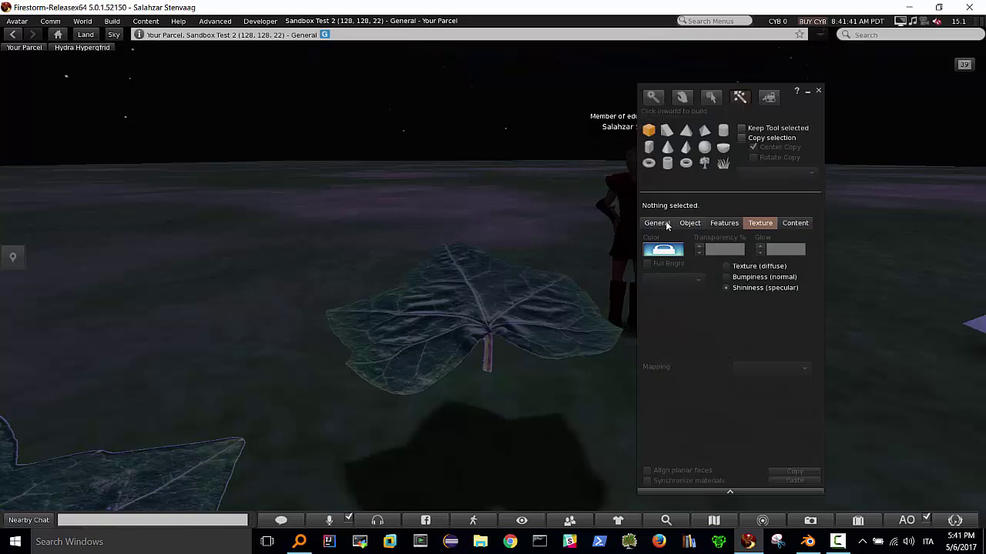
left_click(583, 422)
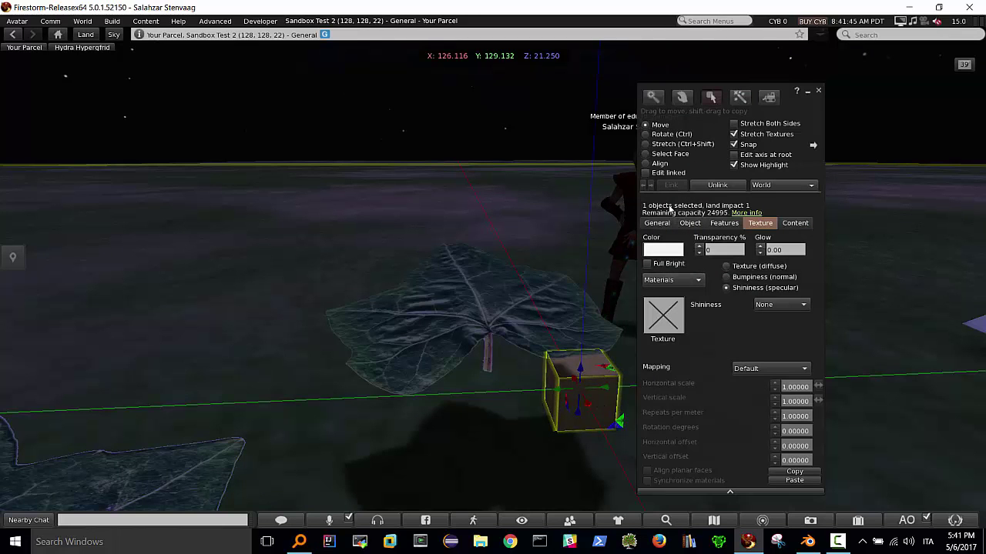
left_click(657, 223)
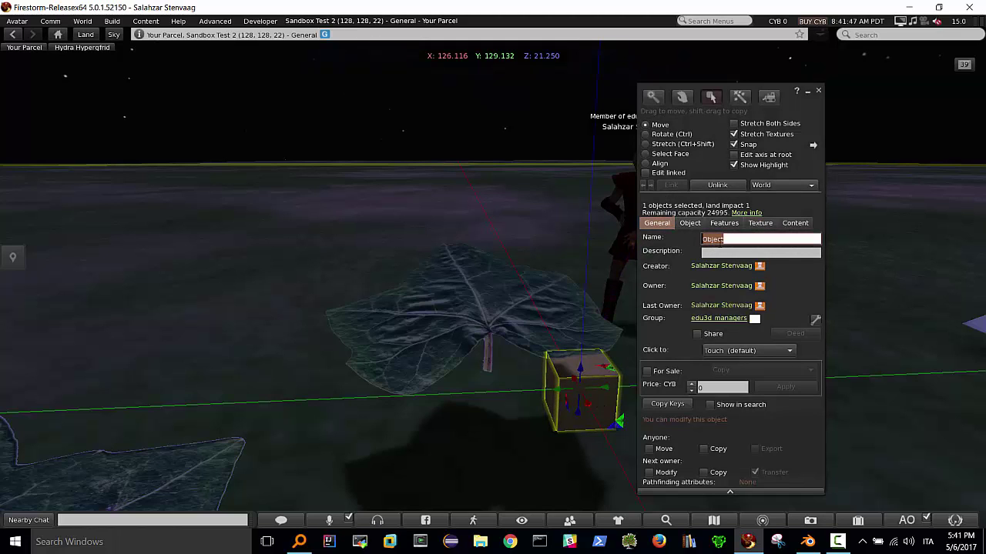
left_click(690, 223)
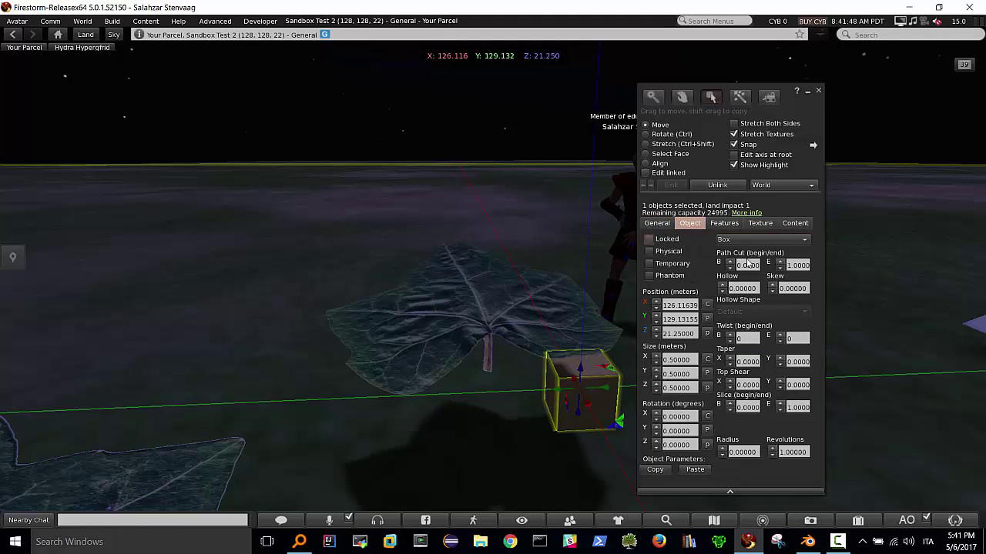
left_click(736, 240)
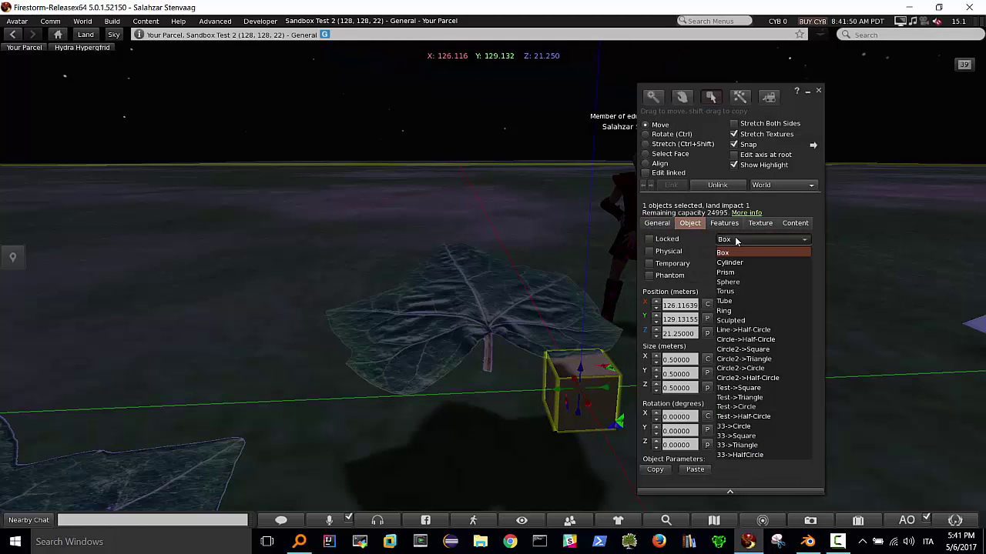
left_click(729, 282)
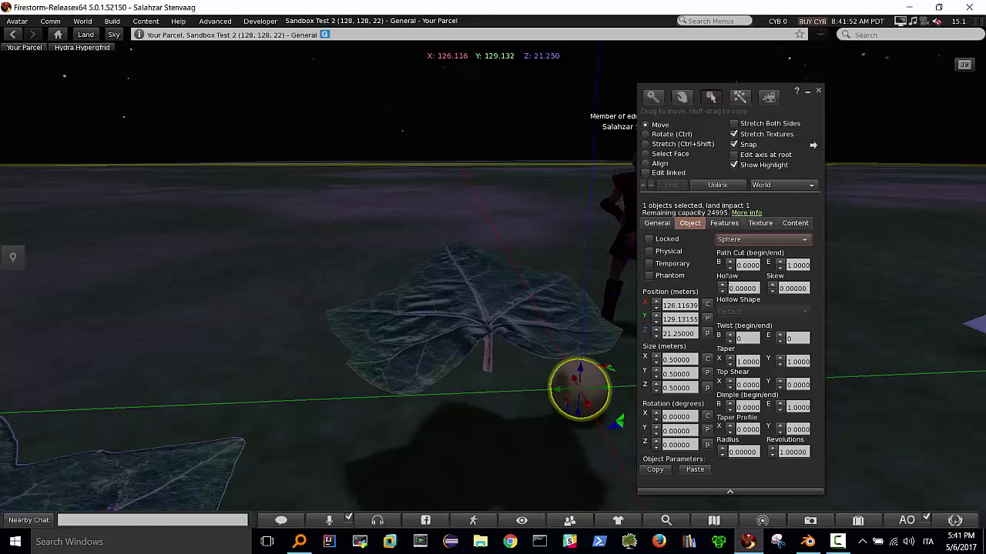
Step: Give the sphere the Blank Texture from the Texture Library as its diffuse texture
left_click(761, 223)
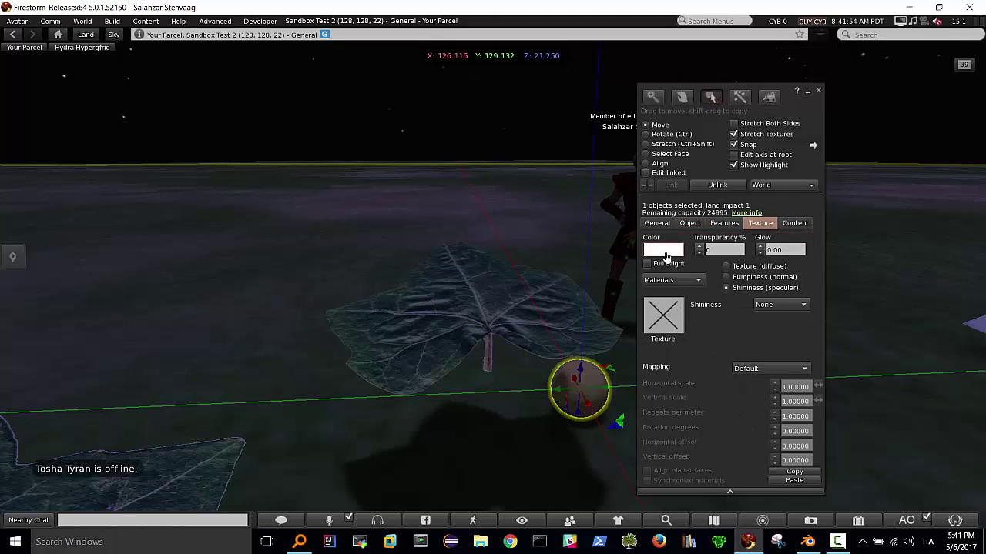
left_click(664, 254)
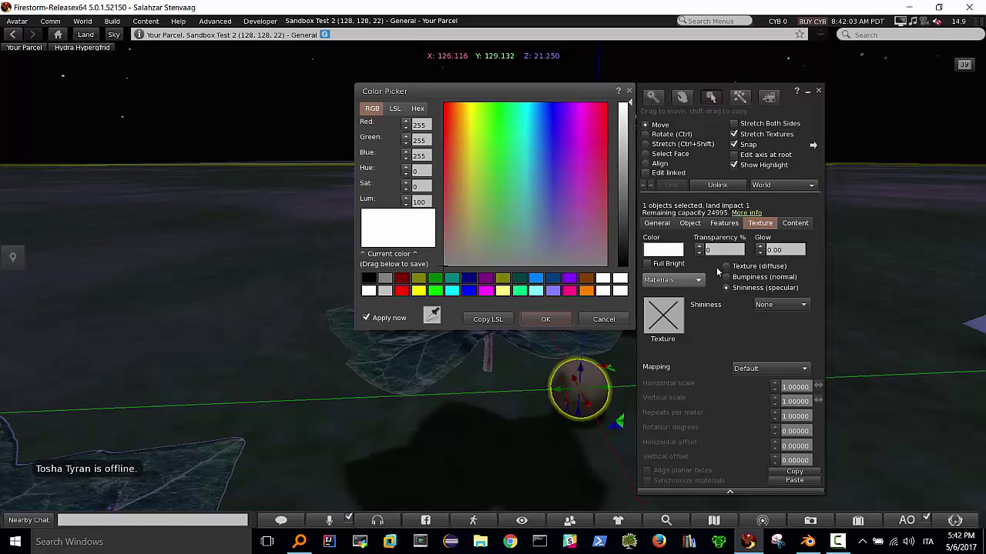
left_click(726, 266)
left_click(659, 320)
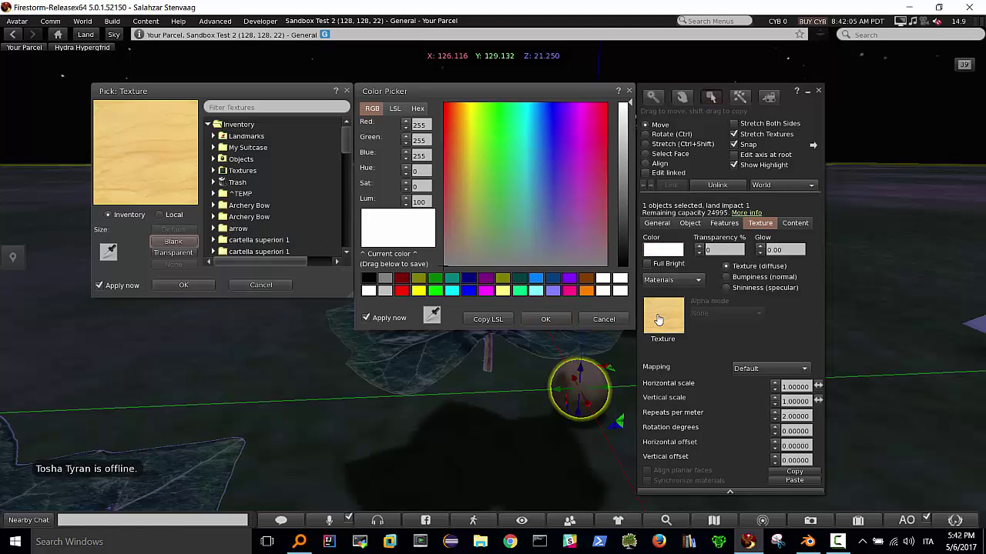
left_click(166, 243)
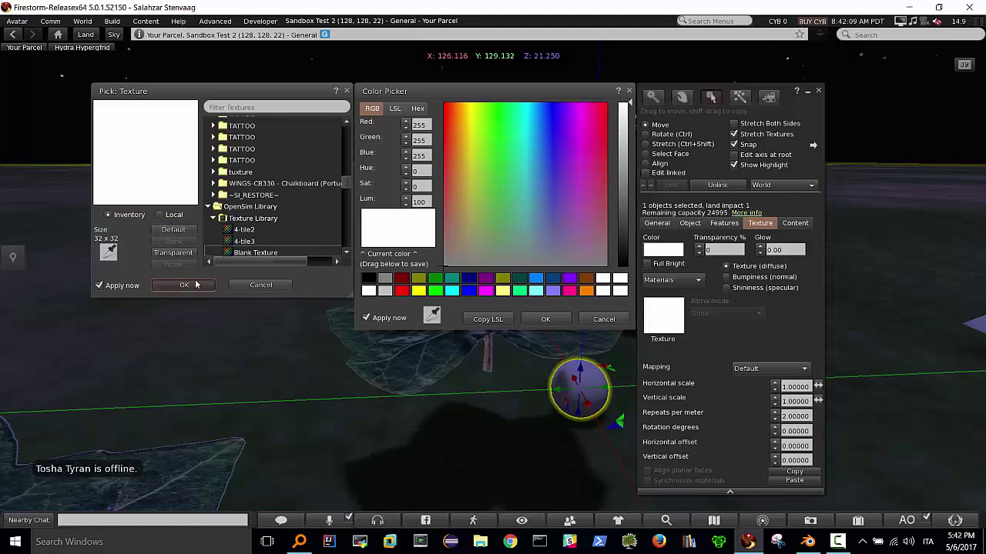
left_click(184, 285)
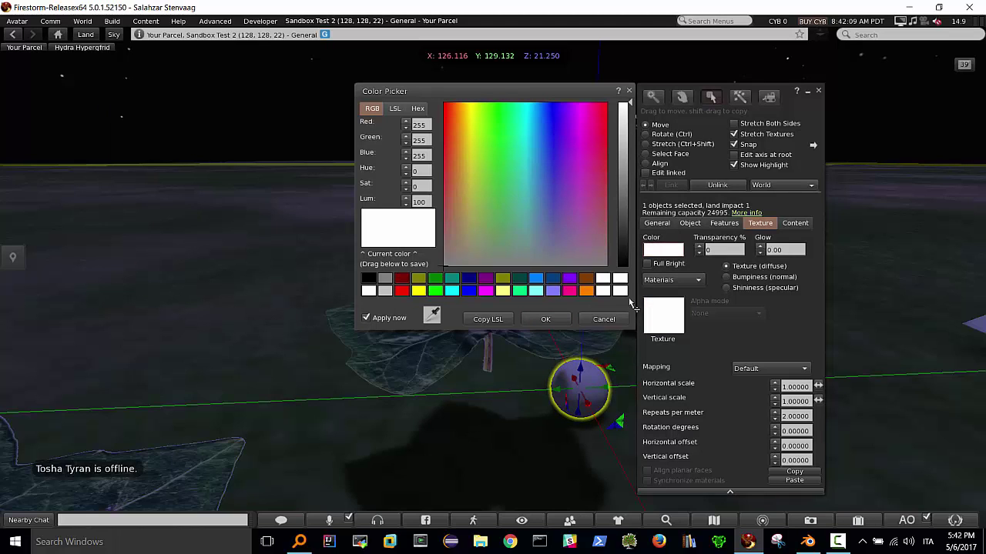
left_click(629, 91)
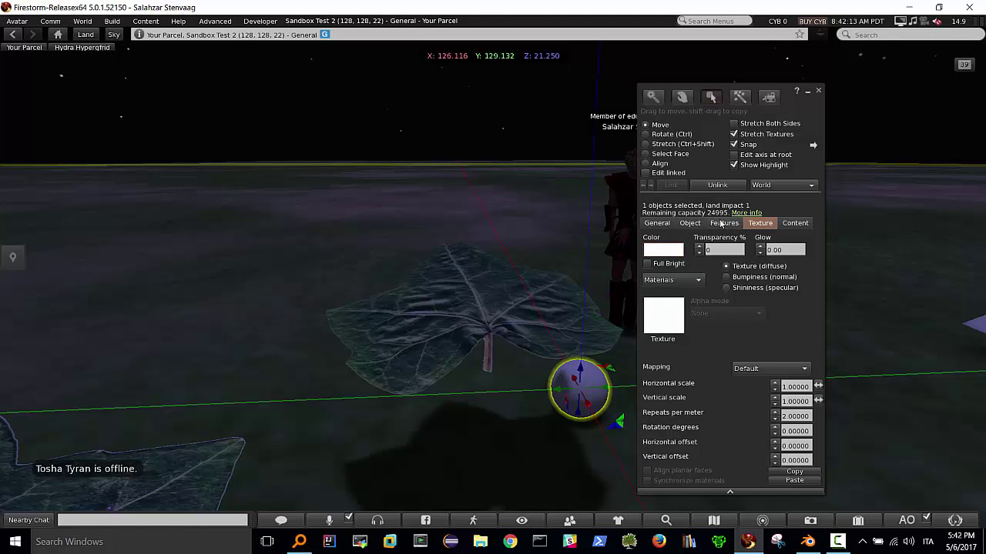
left_click(721, 223)
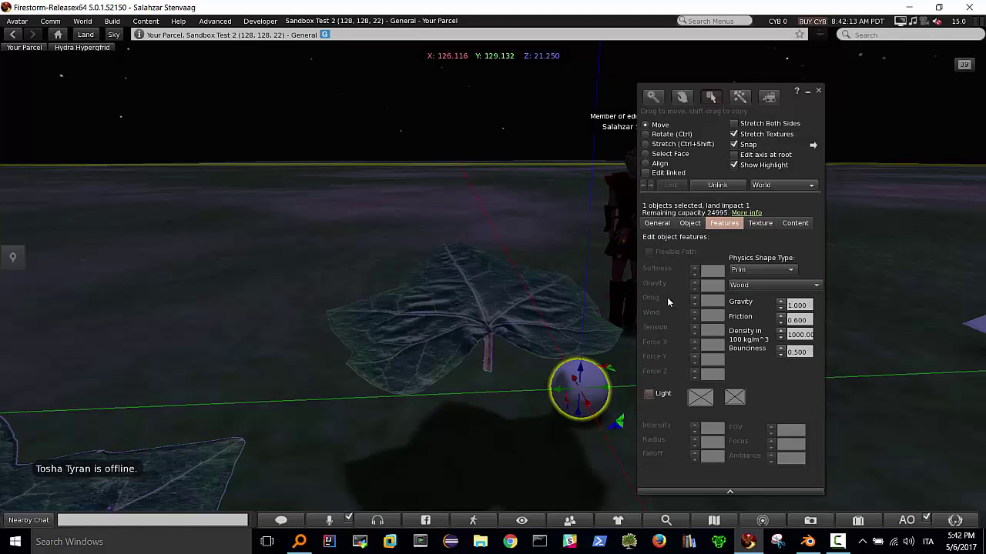
Step: Turn the sphere into a light (intensity 1.0, radius 10) and raise it to Z 23.000
left_click(649, 394)
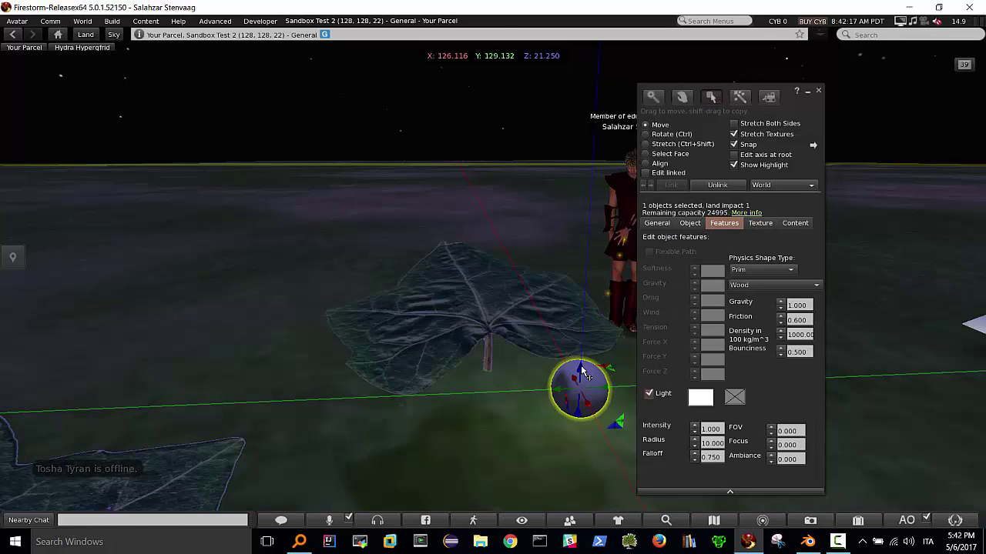
mouse_move(582, 367)
left_mouse_down()
mouse_move(590, 175)
mouse_move(573, 254)
mouse_move(563, 198)
left_mouse_up()
mouse_move(568, 167)
left_mouse_down()
mouse_move(543, 246)
mouse_move(550, 117)
left_mouse_up()
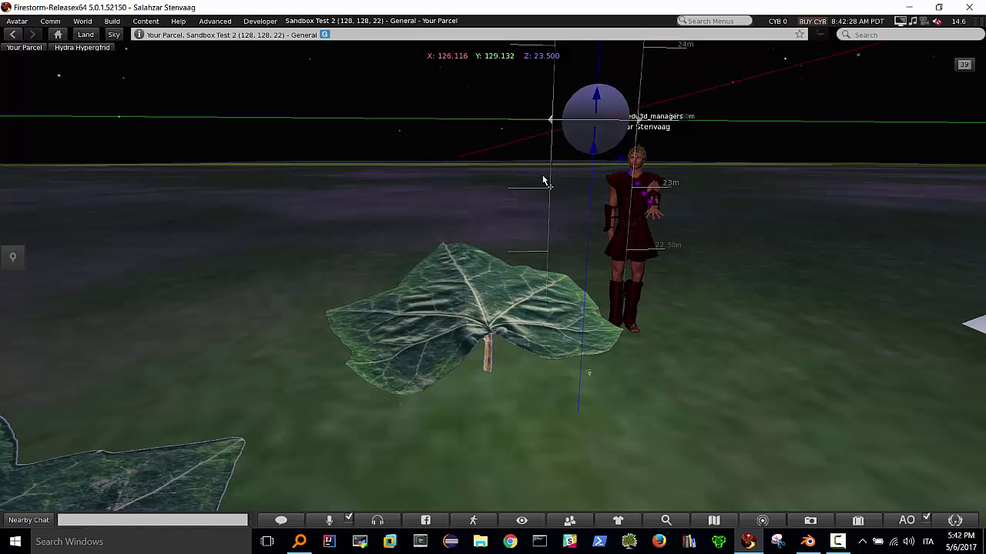
mouse_move(544, 181)
left_mouse_down()
mouse_move(540, 251)
mouse_move(549, 201)
left_mouse_up()
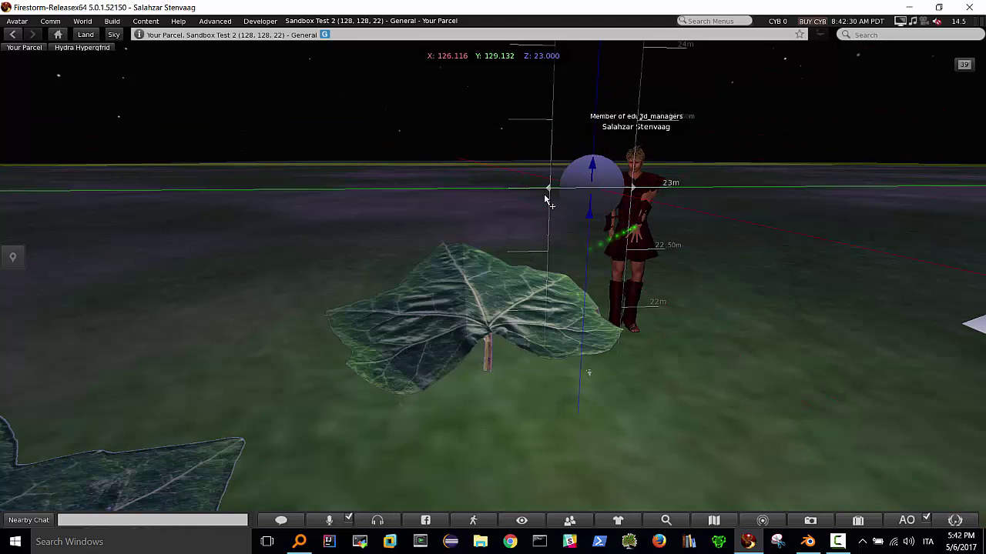
left_click_drag(517, 269, 517, 269)
key("Escape")
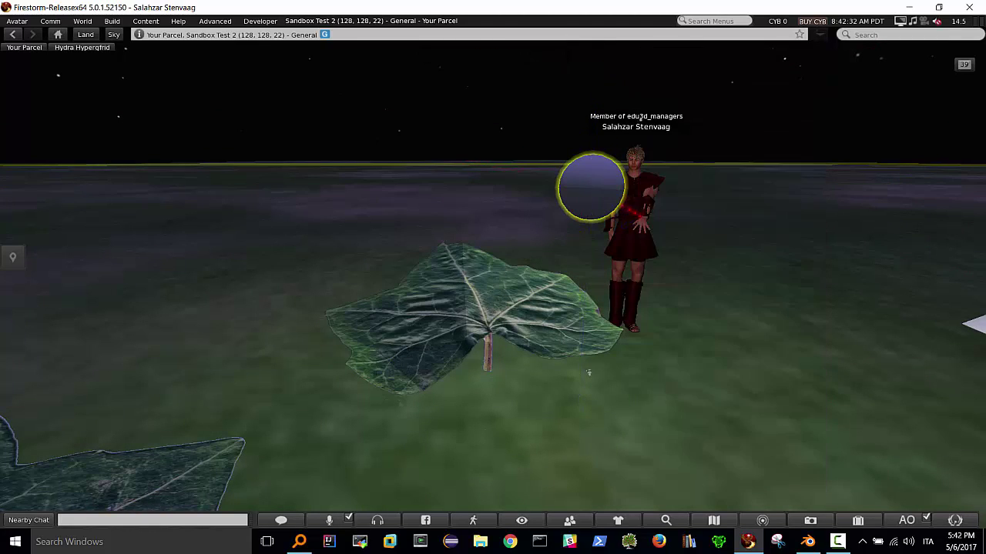
key("ctrl+3")
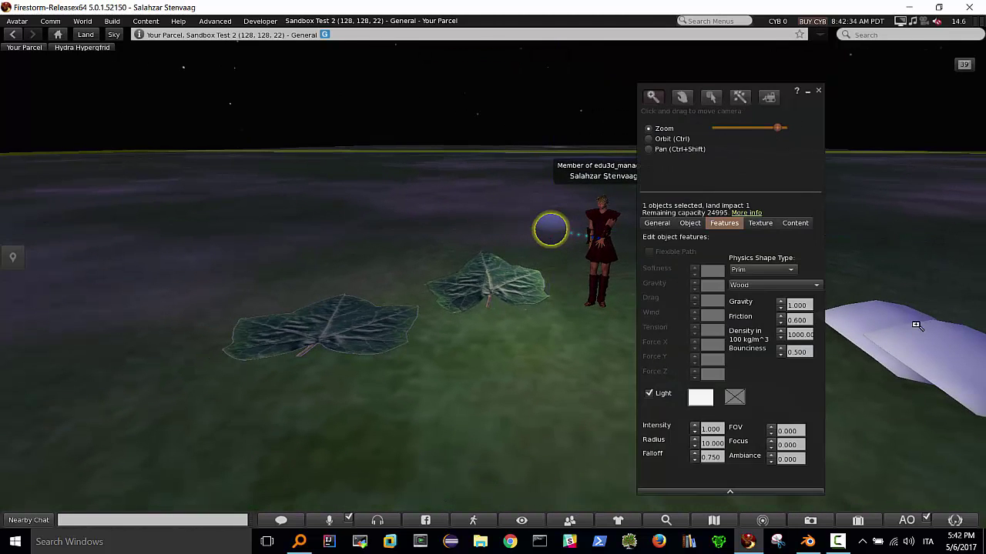
left_click(810, 94)
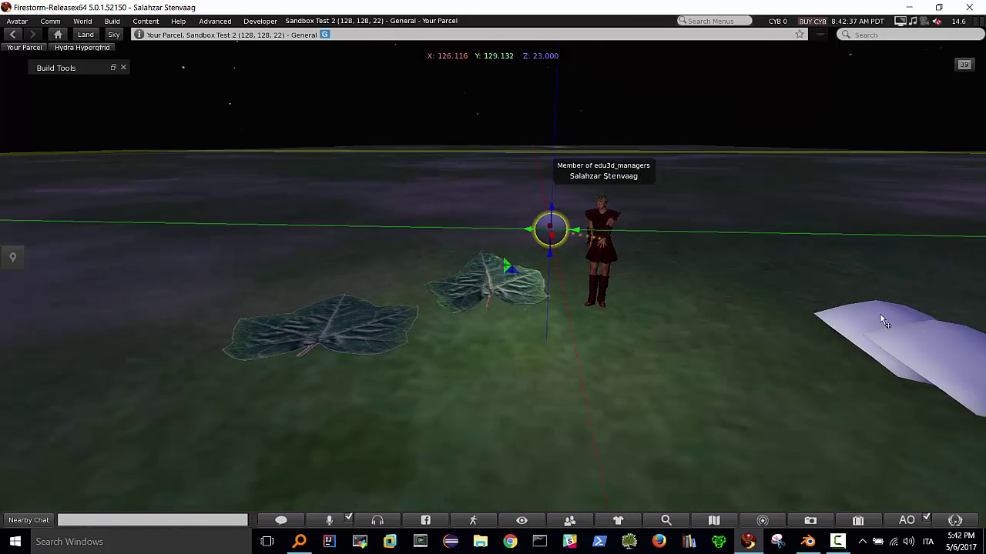
Step: Edit the flat mesh and slide it along Y and along X to 128
right_click(922, 341)
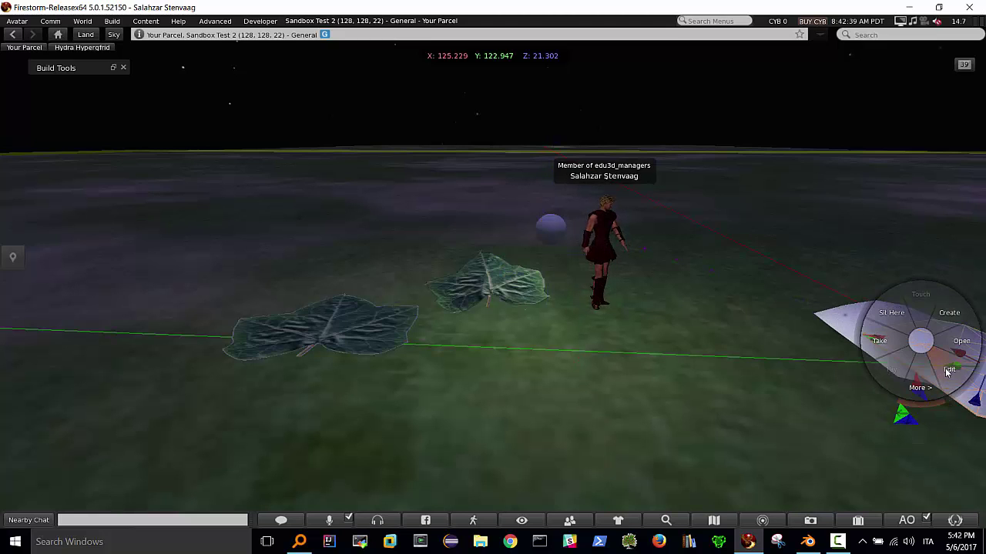
left_click(938, 369)
left_click_drag(958, 370, 684, 351, "shift")
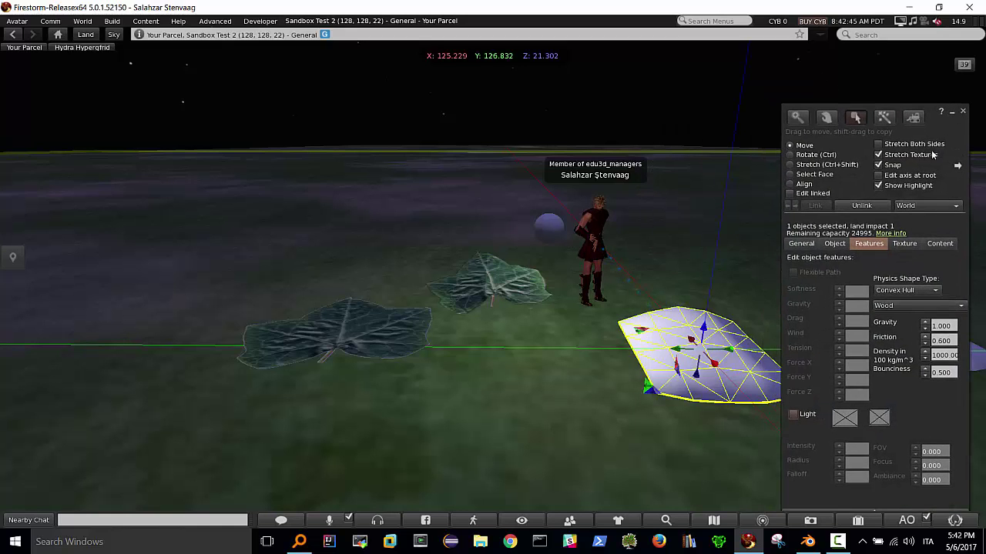
left_click_drag(695, 344, 649, 264)
left_click(639, 297, "alt")
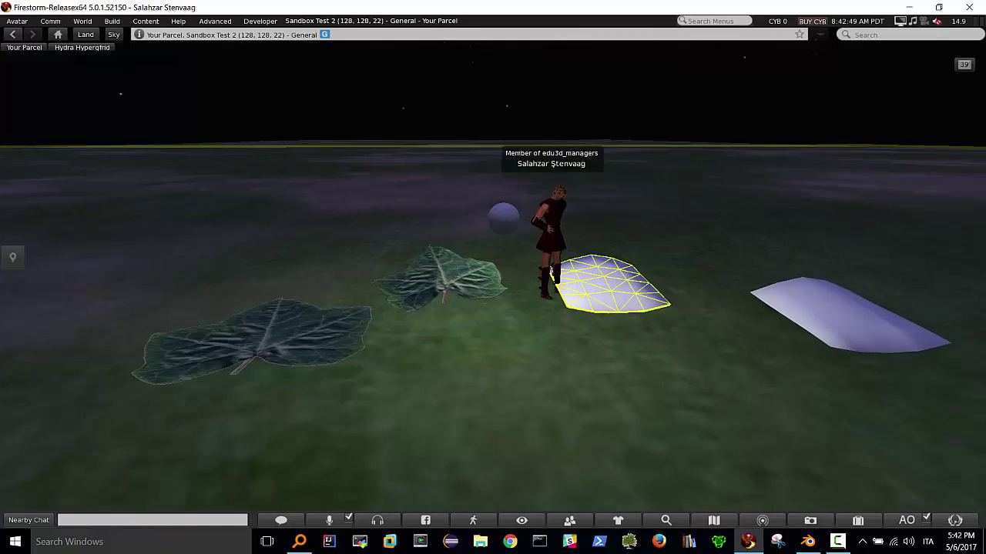
scroll(507, 254, "down", 3, "alt")
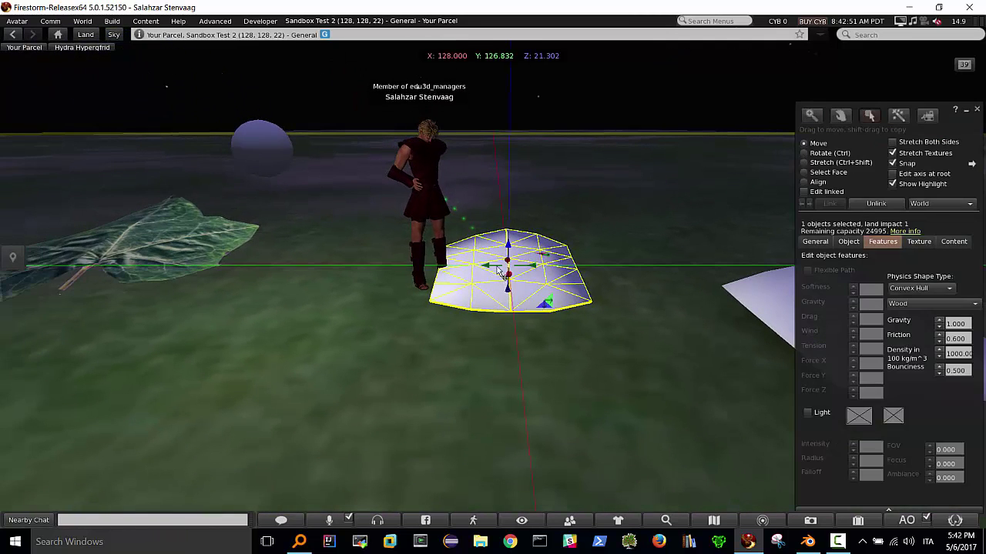
Step: Set the flat mesh down beside the textured leaf at about Z 22.37
mouse_move(507, 238)
left_mouse_down()
mouse_move(513, 193)
mouse_move(544, 214)
mouse_move(354, 204)
mouse_move(432, 223)
mouse_move(472, 199)
left_mouse_up()
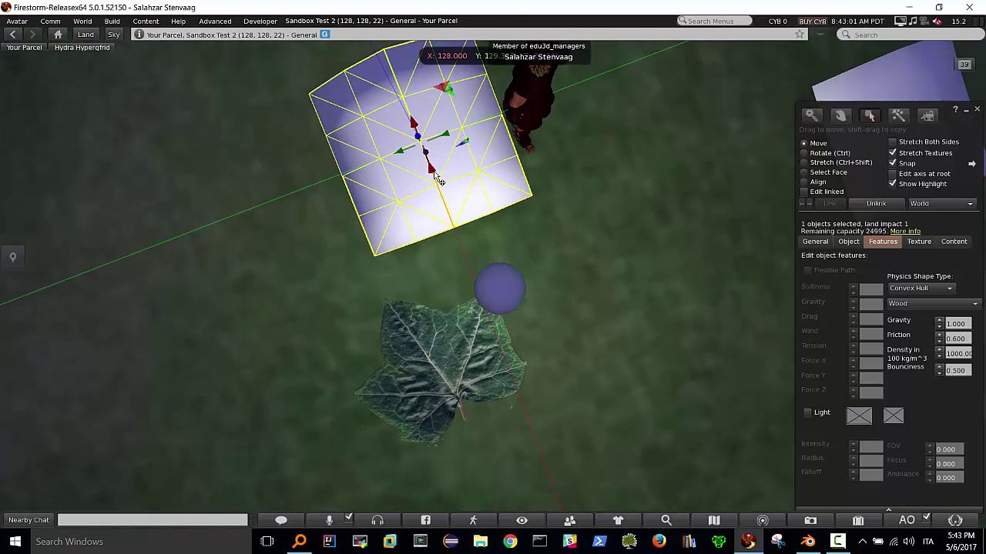
mouse_move(437, 179)
left_mouse_down()
mouse_move(542, 356)
mouse_move(656, 296)
mouse_move(490, 274)
left_mouse_up()
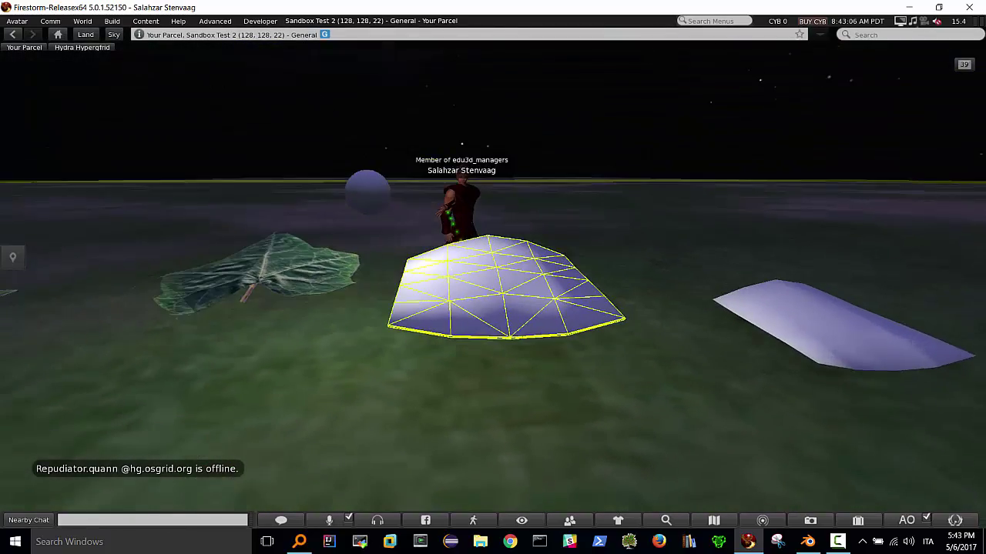
left_click_drag(499, 256, 499, 277)
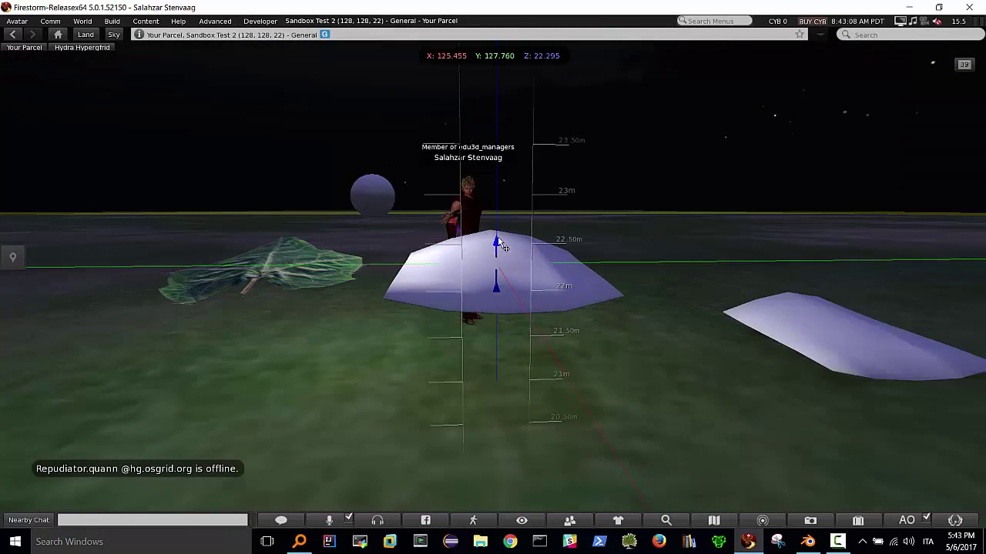
scroll(499, 277, "up", 2)
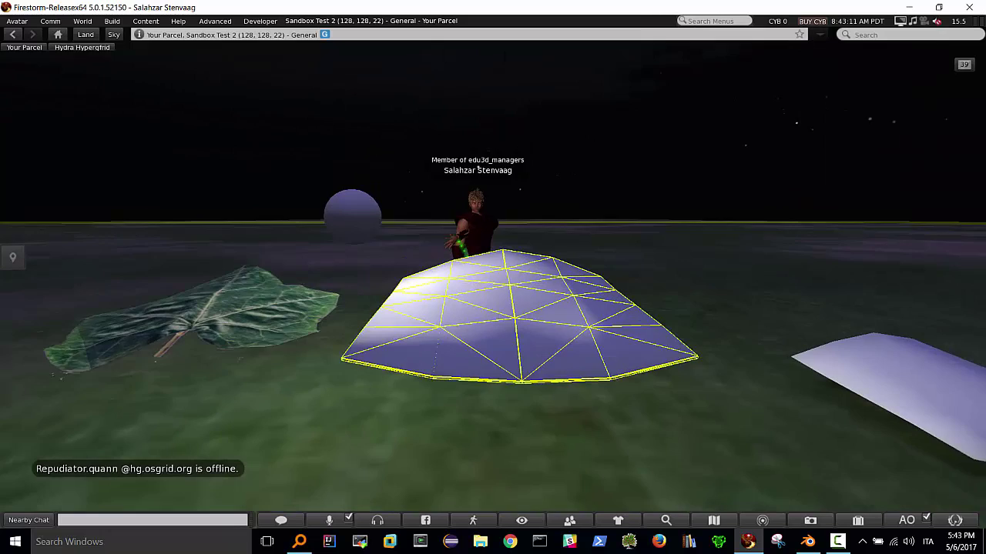
left_click_drag(338, 204, 338, 254, "ctrl+alt")
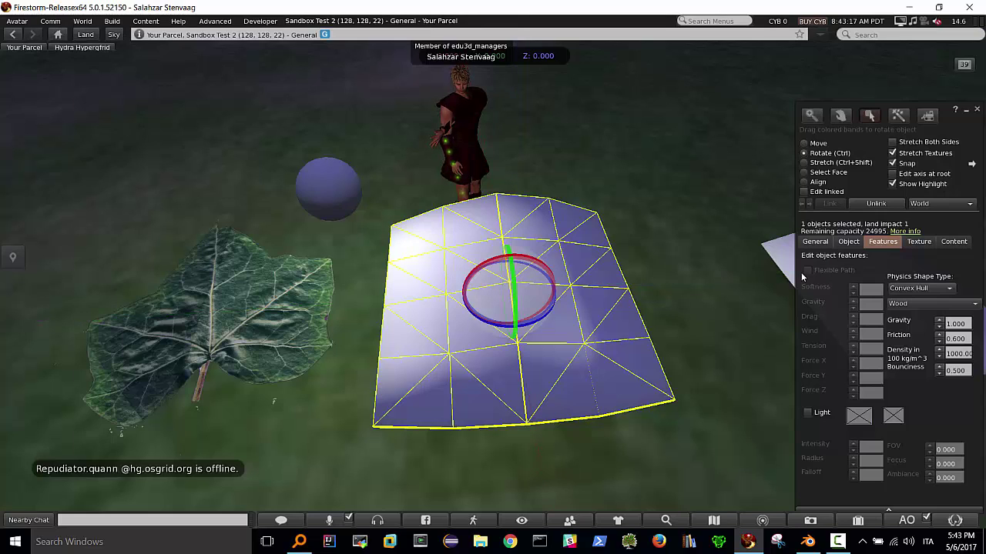
Step: Apply the leave_4_front texture from the Inventory's Textures folder to the plane mesh
key("ctrl+i")
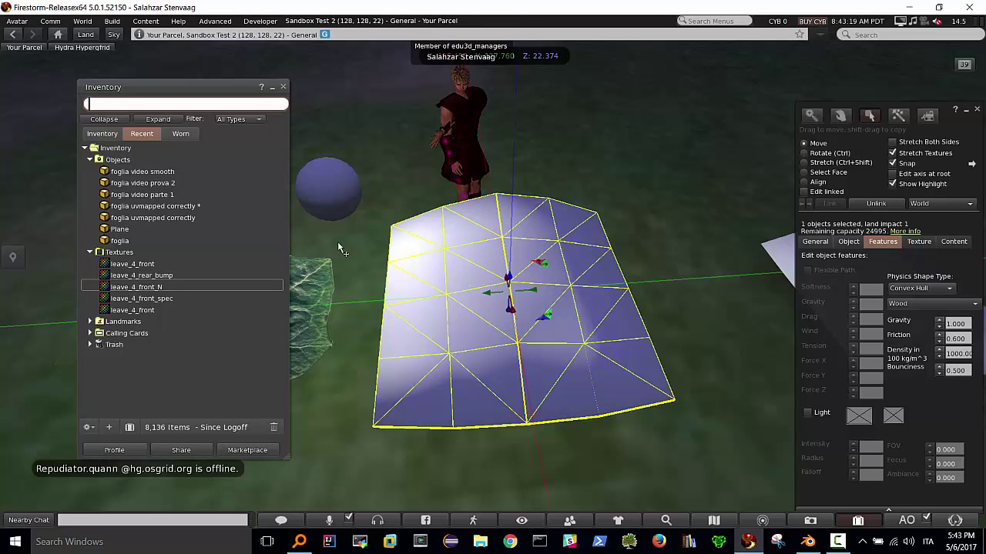
left_click(119, 265)
mouse_move(122, 265)
left_mouse_down()
mouse_move(415, 334)
mouse_move(516, 332)
left_mouse_up()
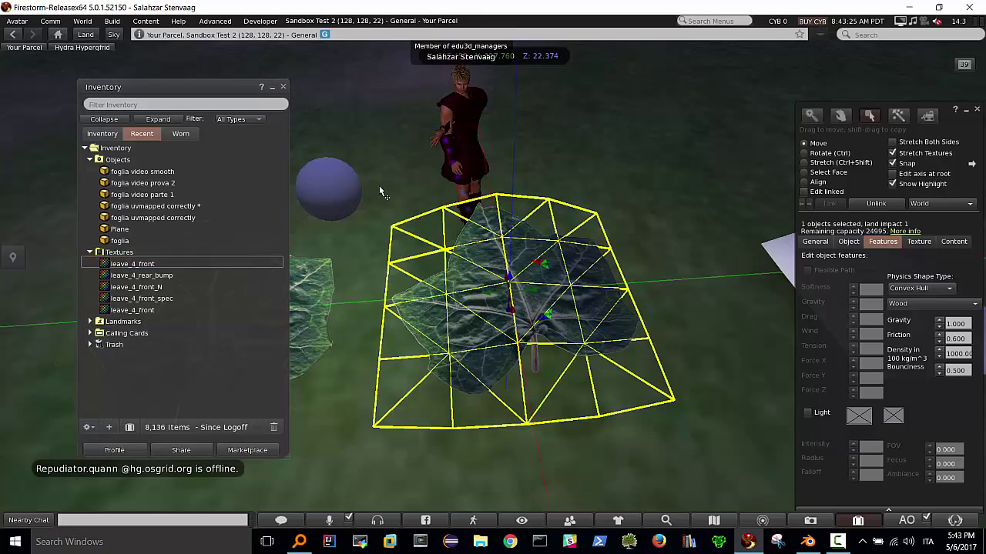
left_click(284, 87)
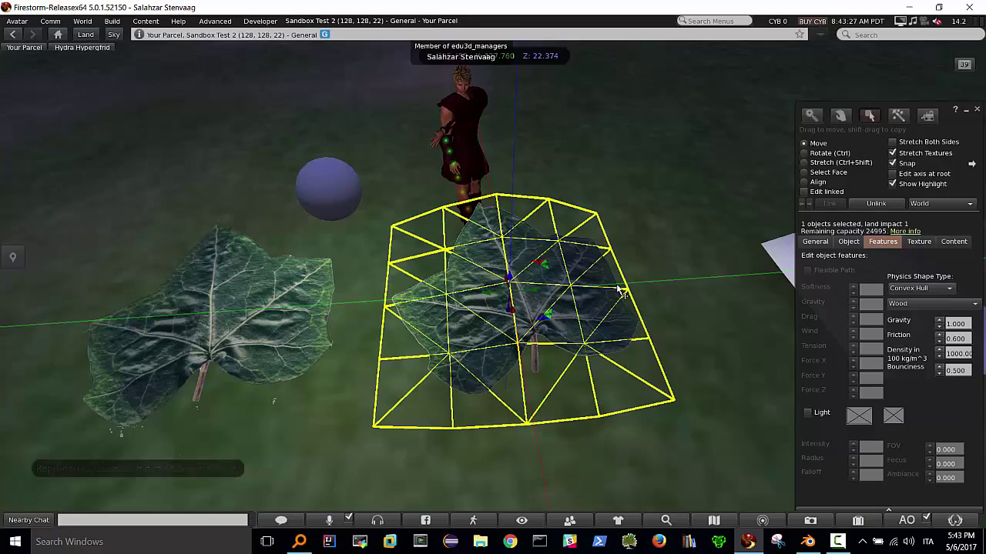
left_click_drag(511, 306, 511, 231, "alt")
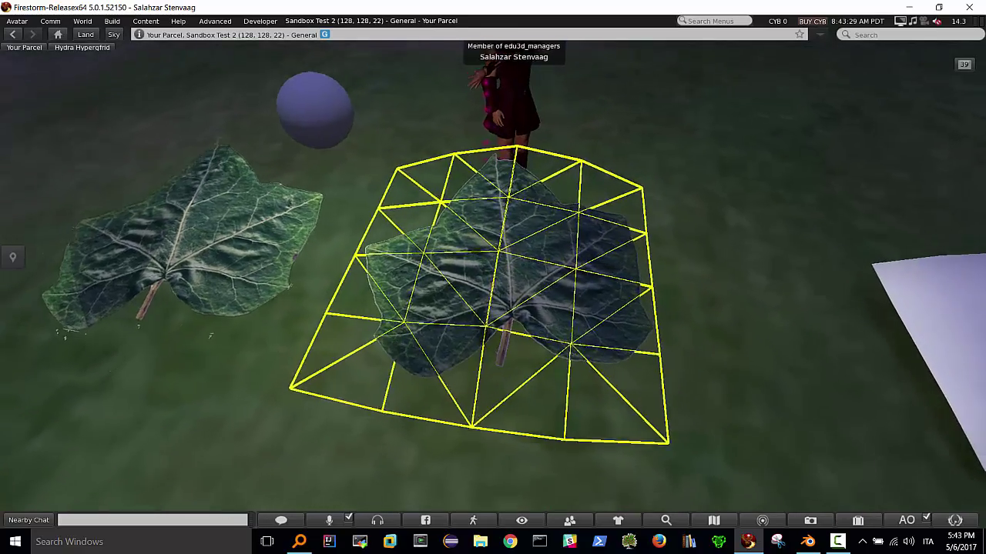
Step: Focus on the newly textured right leaf and show its Texture settings in the Build floater
scroll(501, 292, "down", 3)
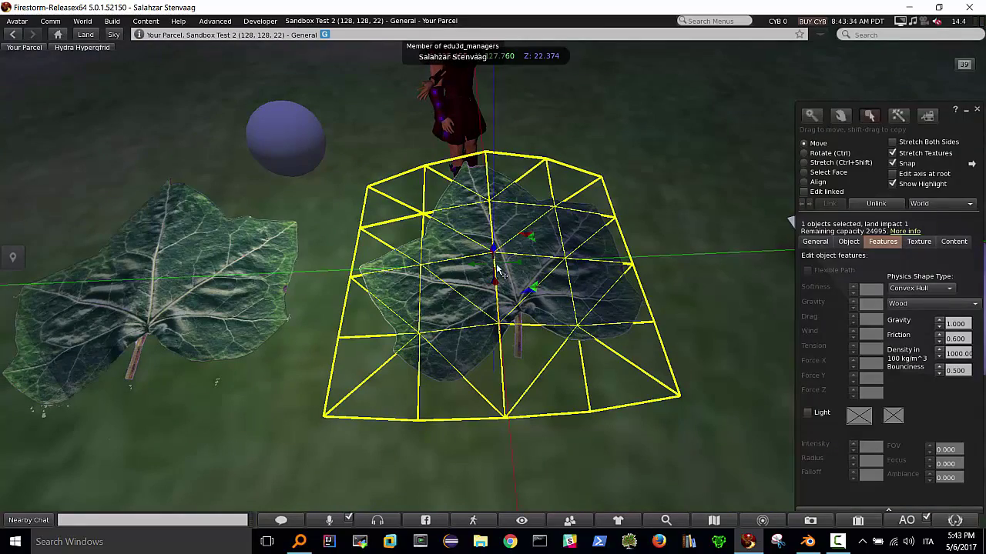
left_click_drag(497, 271, 497, 154, "alt")
scroll(306, 326, "down", 10)
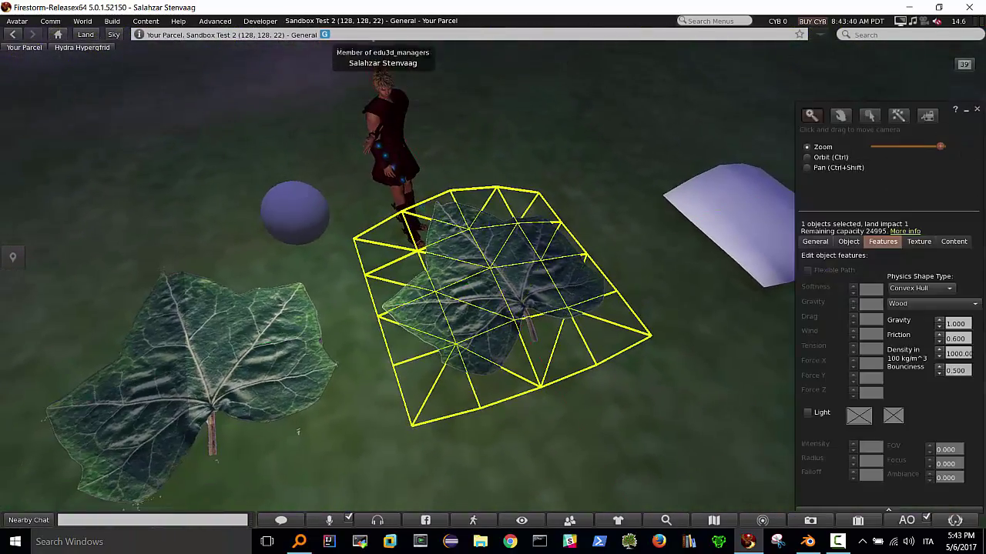
left_click(306, 327, "alt")
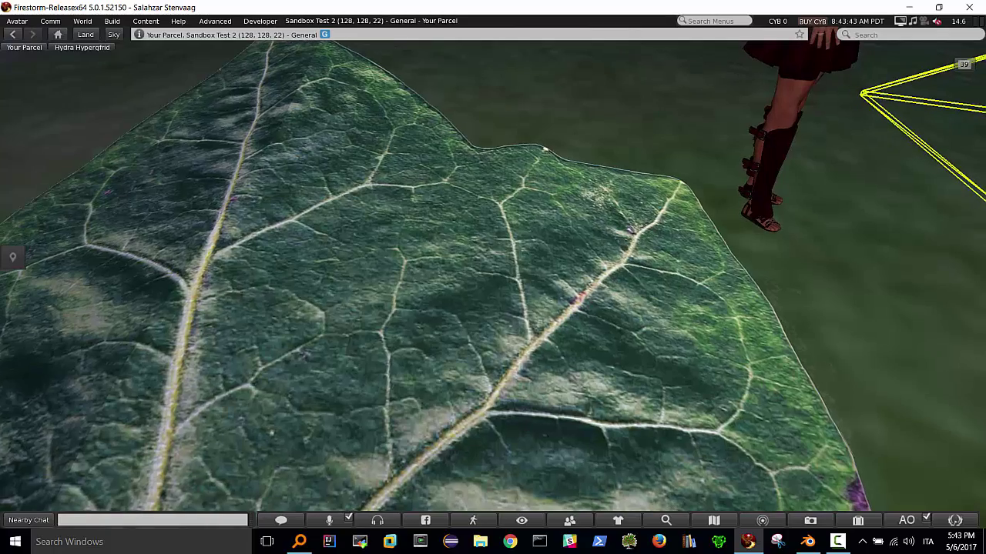
scroll(493, 277, "down", 8)
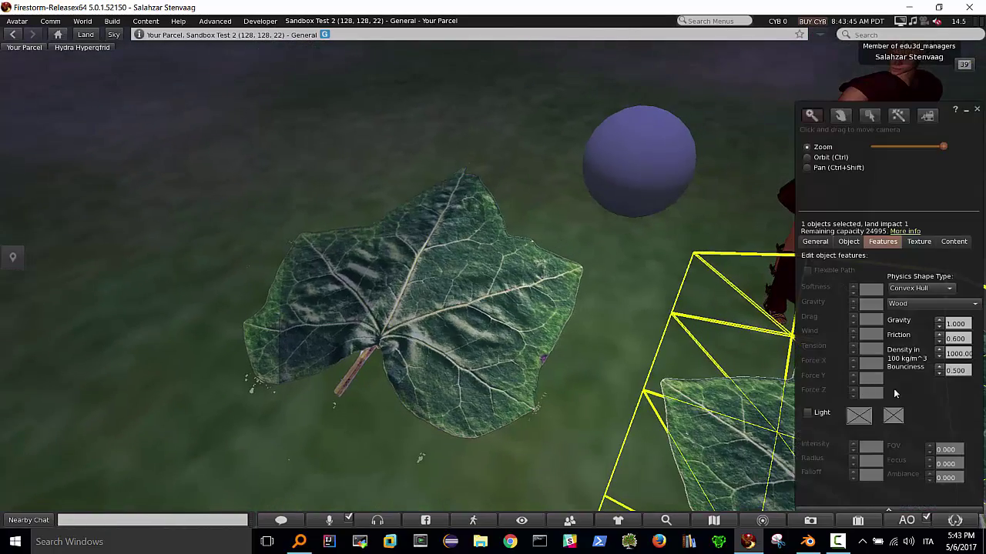
left_click(770, 424, "alt")
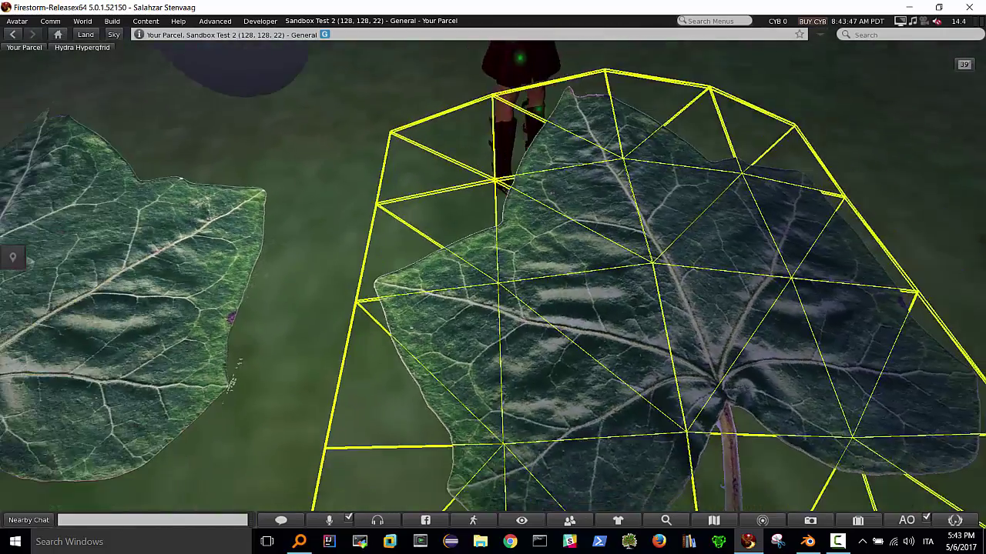
scroll(510, 288, "down", 5)
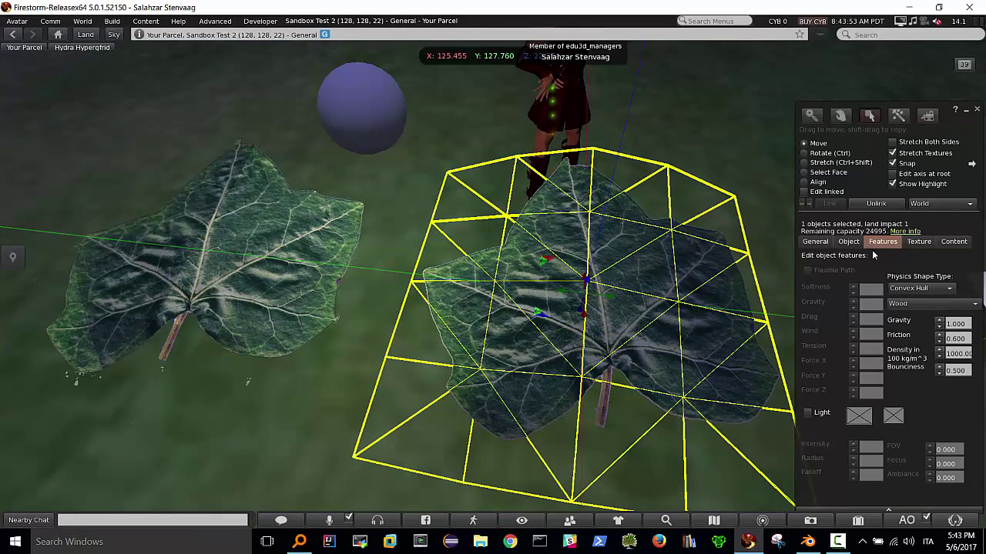
left_click(919, 242)
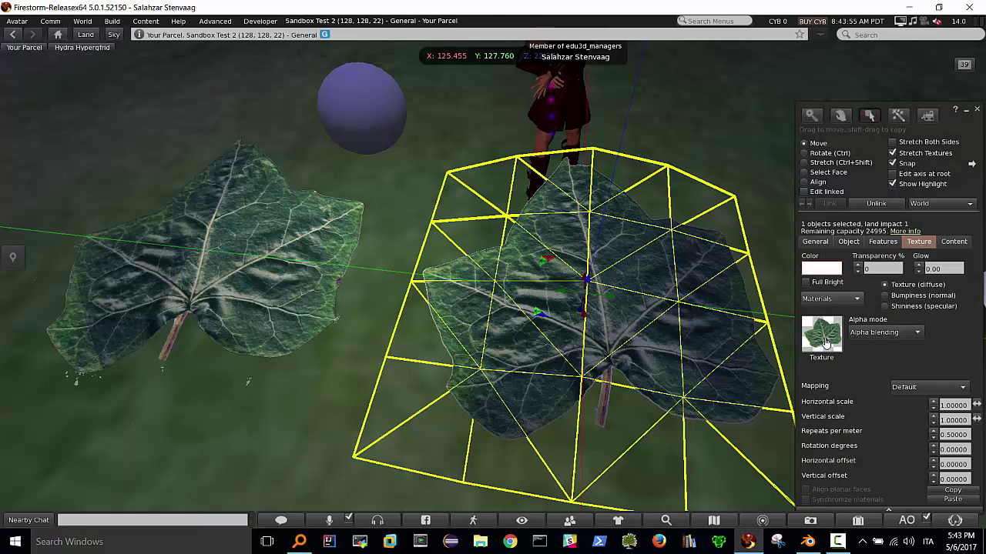
Step: Set leave_4_front_N as the right leaf's Bumpiness (normal) map
left_click(887, 295)
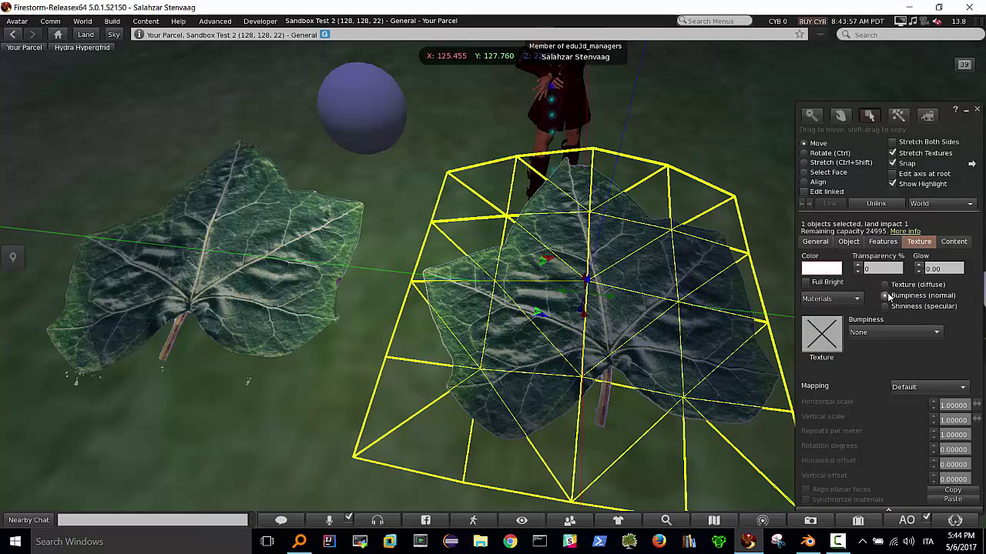
left_click(829, 337)
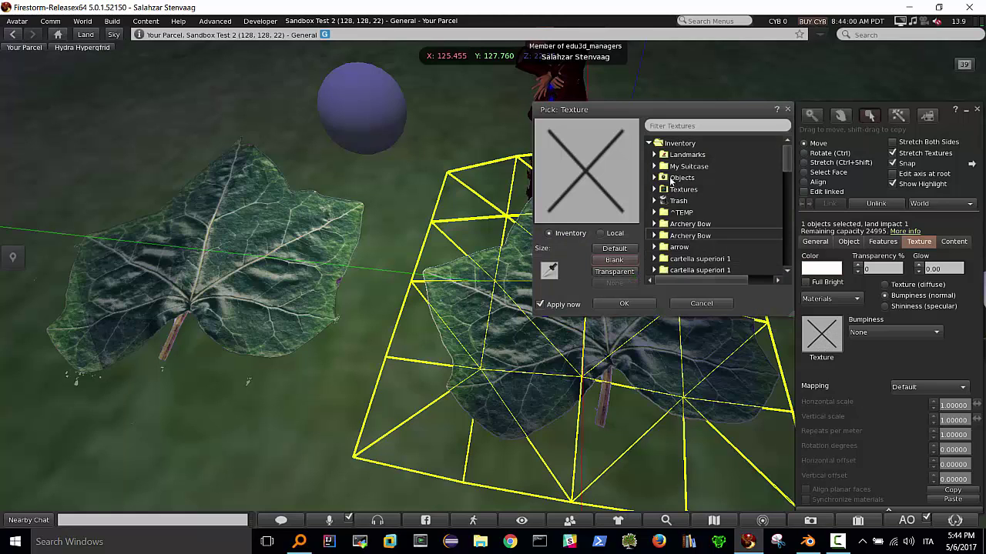
left_click(655, 190)
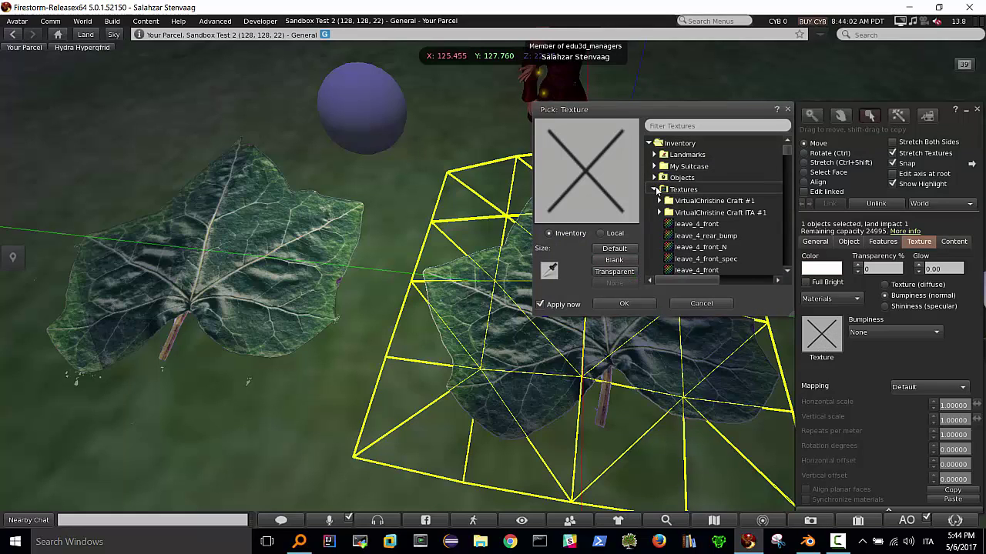
left_click(715, 247)
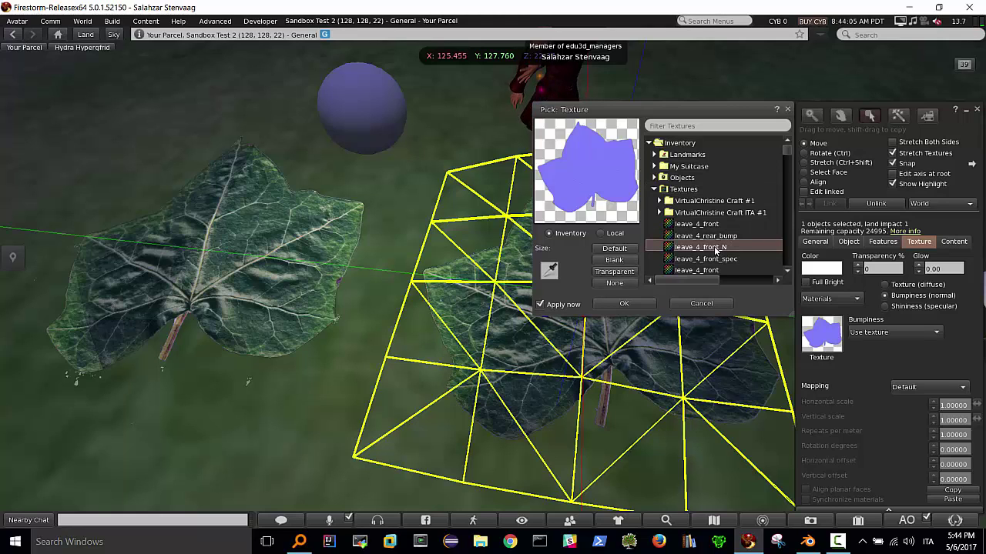
left_click(624, 305)
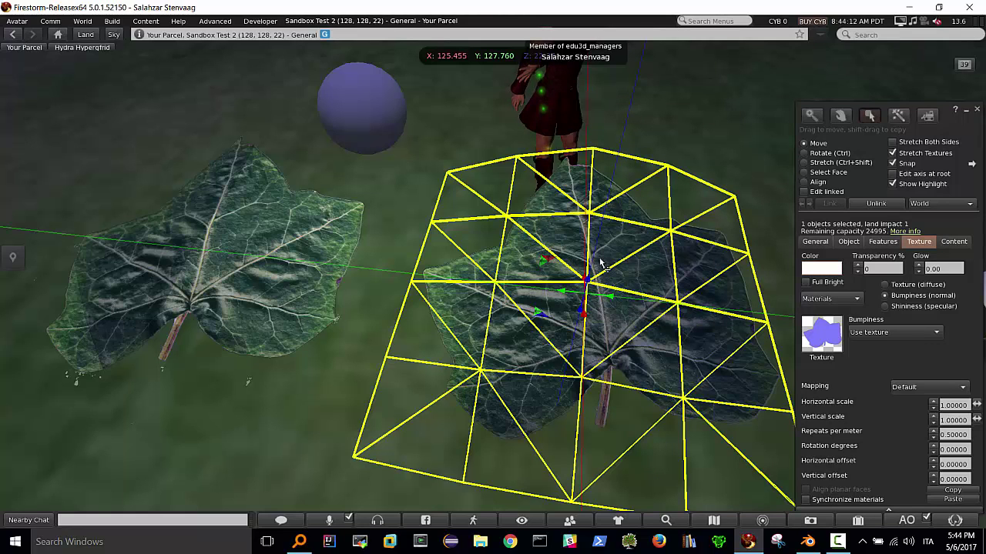
Step: Set leave_4_front_spec as the right leaf's Shininess (specular) map and close the Build floater
left_click(885, 307)
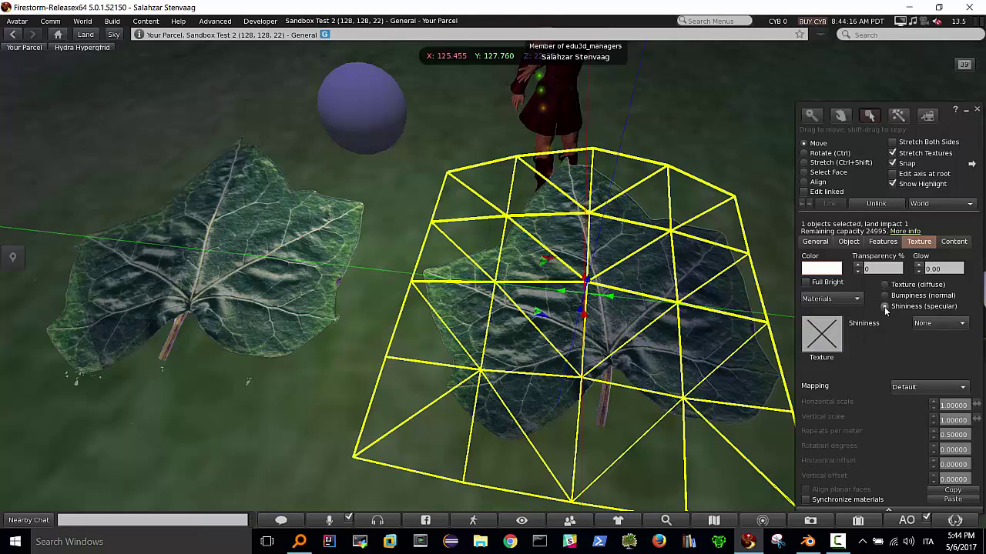
left_click(819, 342)
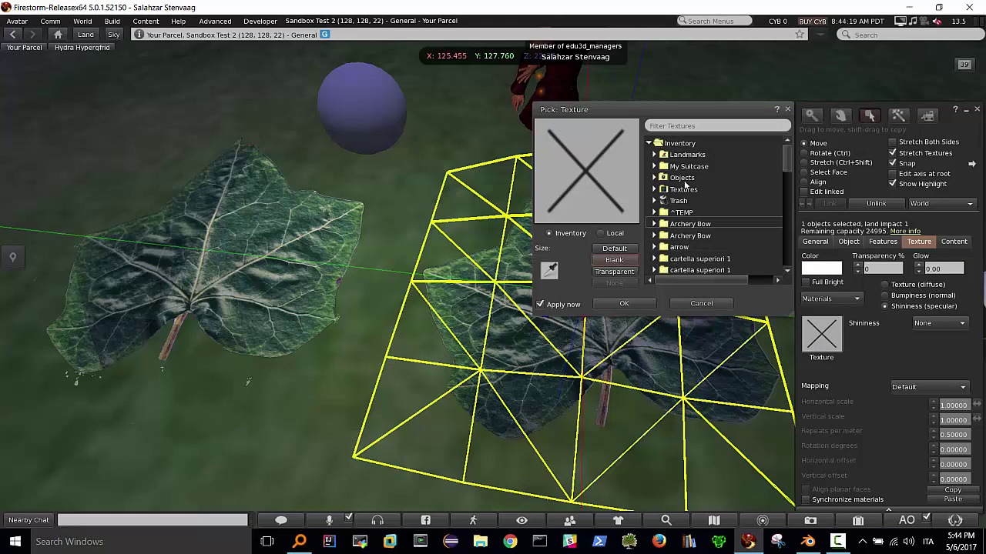
left_click(654, 190)
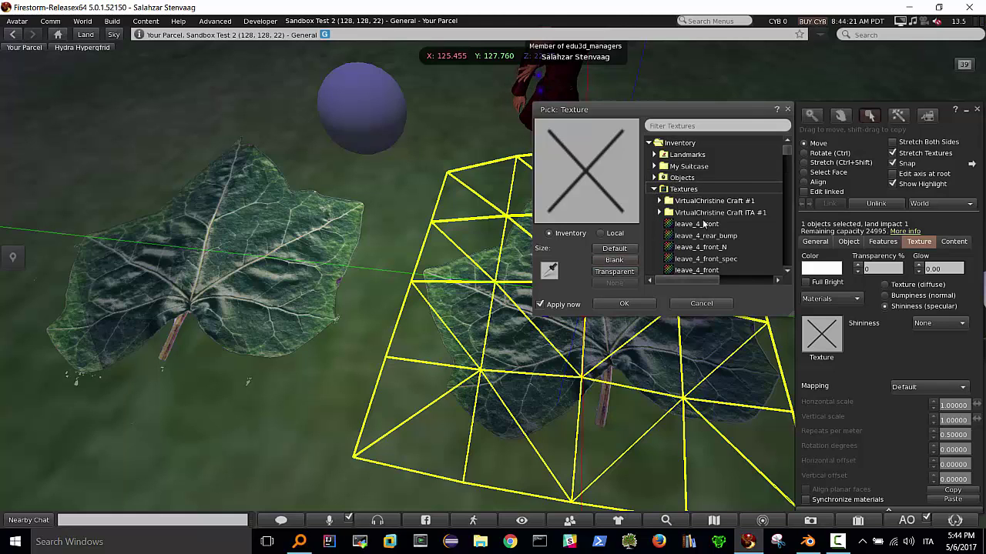
left_click(711, 261)
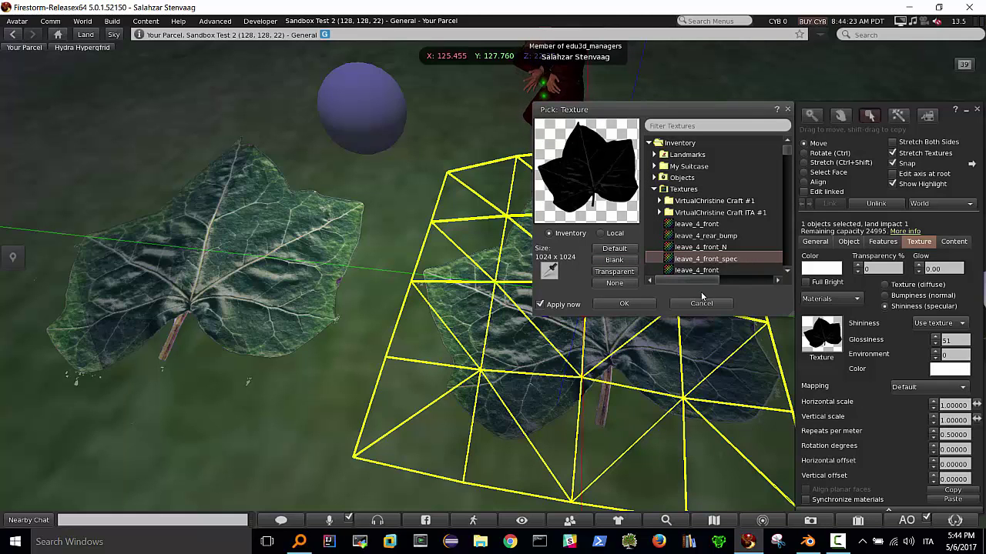
left_click(624, 304)
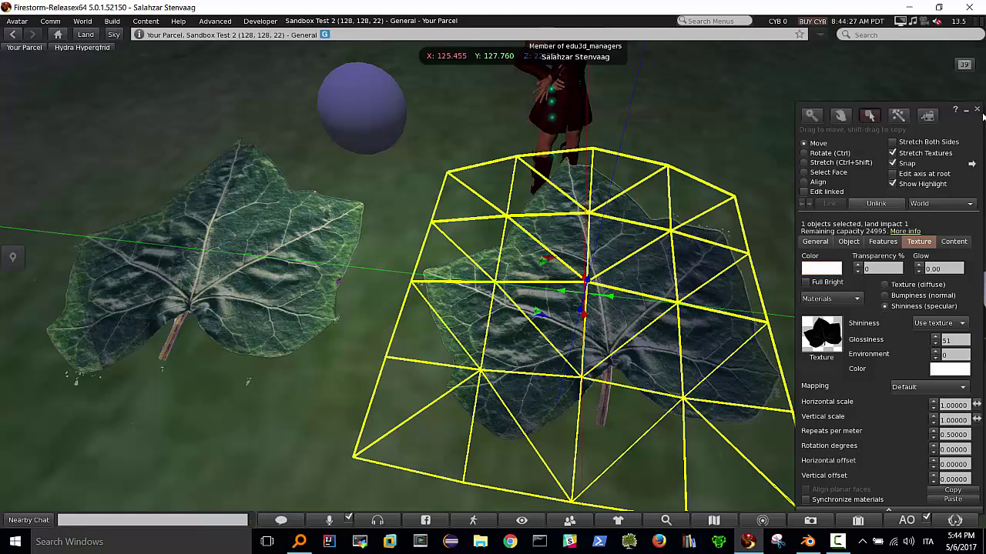
left_click(975, 113)
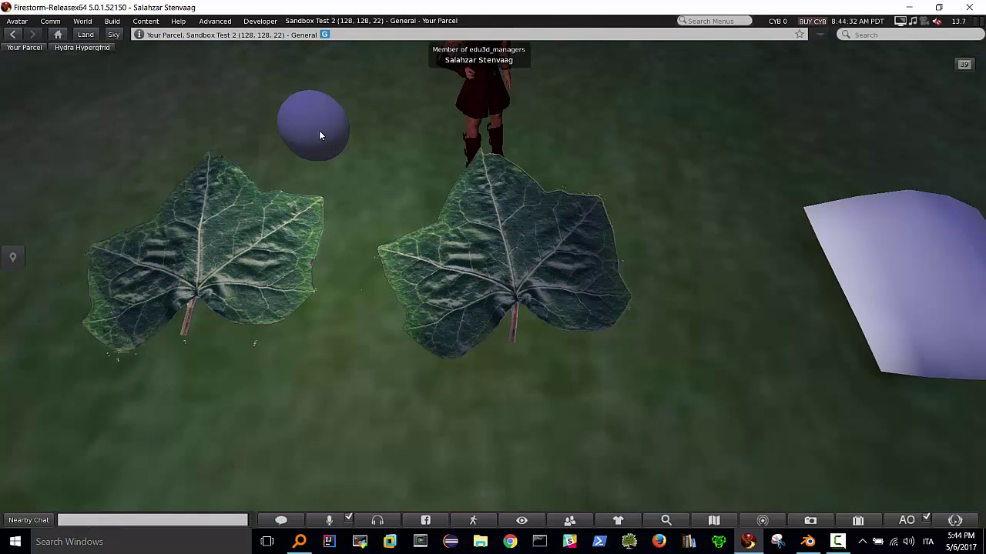
Step: Edit the purple sphere and slide it along the X axis until it sits over the right leaf
right_click(319, 131)
left_click(344, 161)
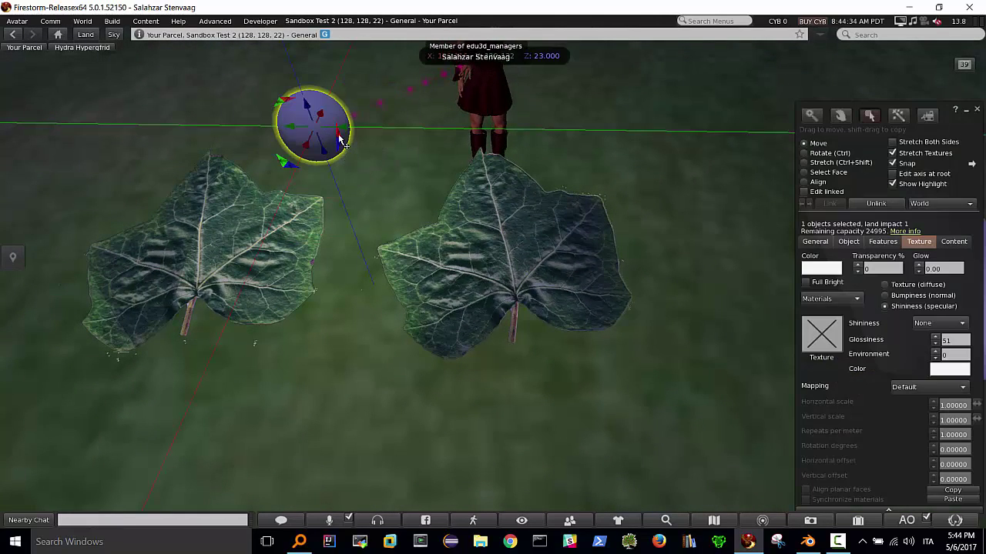
mouse_move(343, 133)
left_mouse_down()
mouse_move(670, 177)
mouse_move(320, 152)
left_mouse_up()
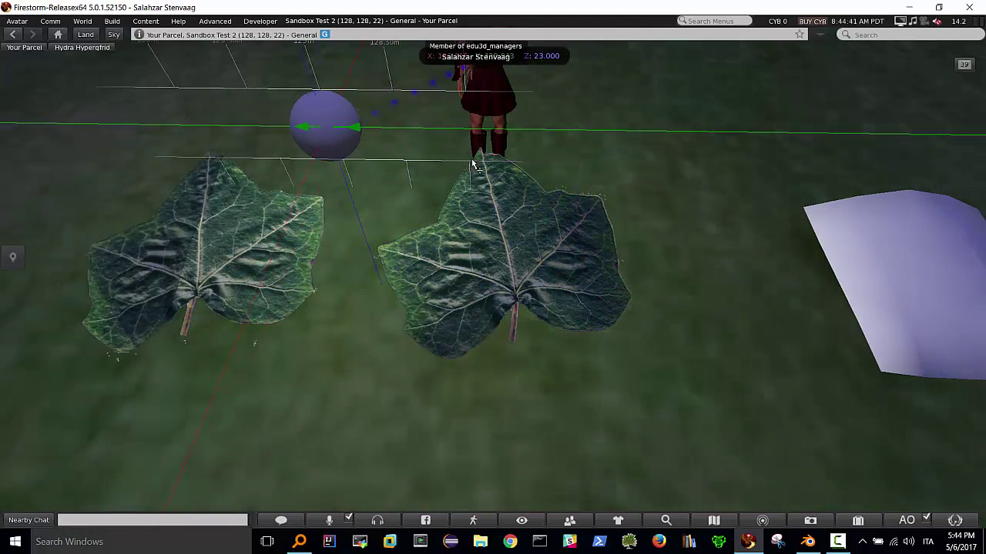
mouse_move(472, 164)
left_mouse_down()
mouse_move(590, 176)
mouse_move(462, 164)
mouse_move(355, 173)
mouse_move(543, 177)
left_mouse_up()
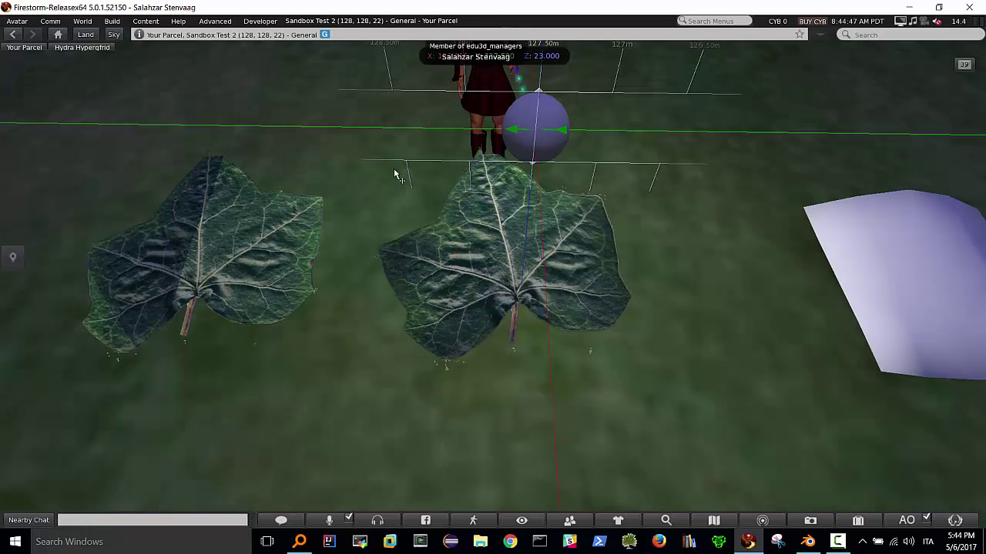
mouse_move(394, 175)
left_mouse_down()
mouse_move(114, 171)
mouse_move(221, 174)
left_mouse_up()
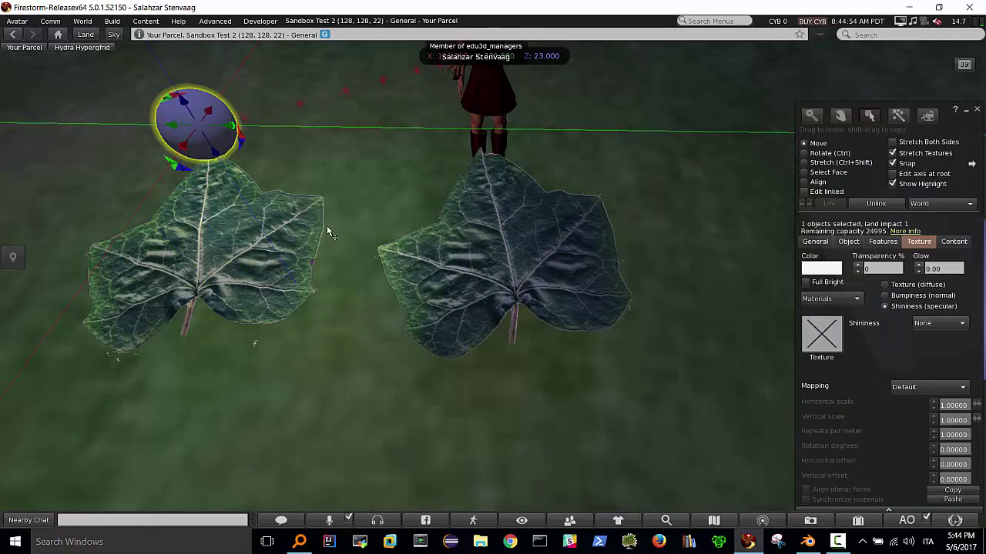
mouse_move(231, 131)
left_mouse_down()
mouse_move(370, 132)
mouse_move(631, 160)
mouse_move(454, 150)
mouse_move(460, 121)
mouse_move(471, 143)
left_mouse_up()
left_click_drag(517, 213, 524, 277, "alt")
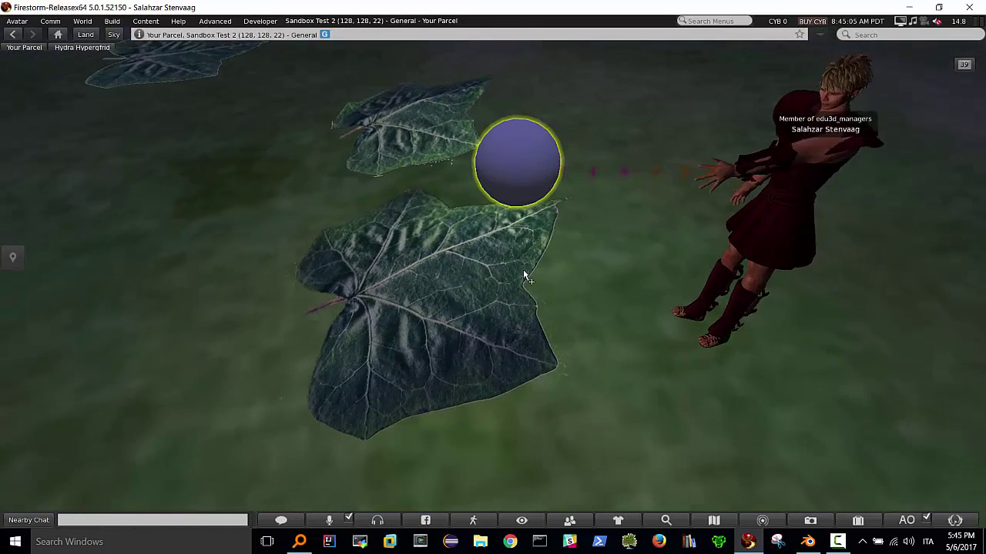
mouse_move(451, 164)
left_mouse_down()
mouse_move(343, 184)
mouse_move(431, 225)
mouse_move(432, 154)
mouse_move(431, 261)
mouse_move(459, 328)
left_mouse_up()
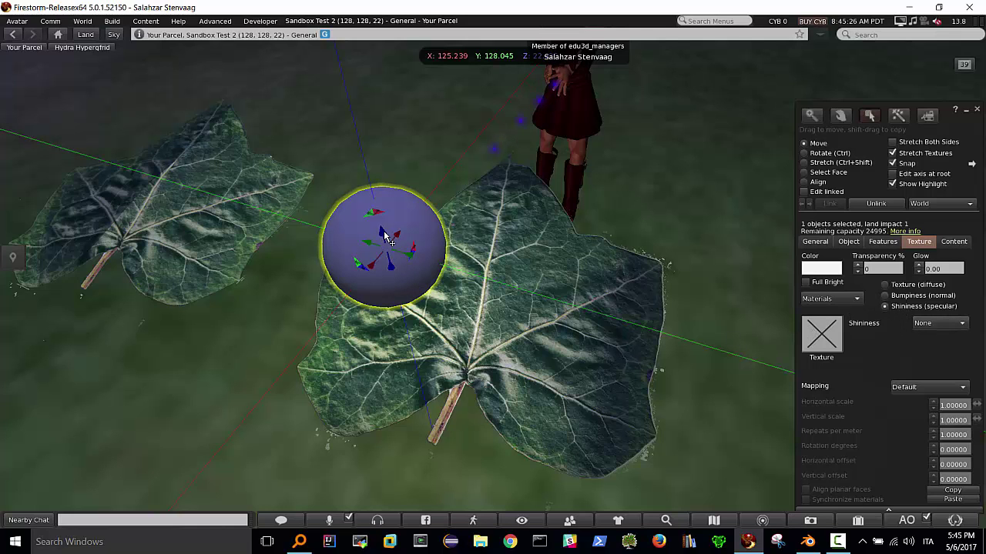
Step: Raise the sphere to about Z 23.2, close editing, and zoom in on the night-lit leaves
left_click_drag(385, 237, 366, 162)
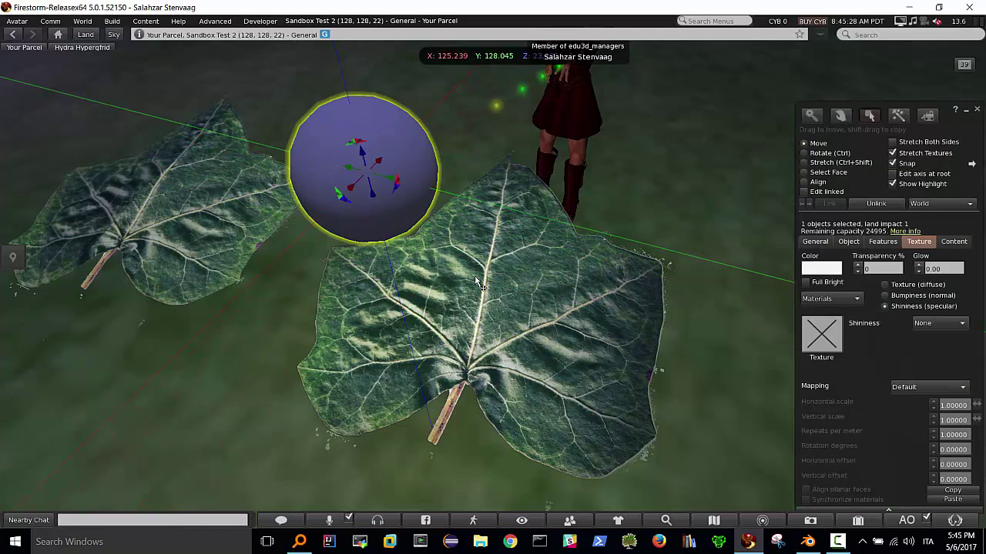
key("Escape")
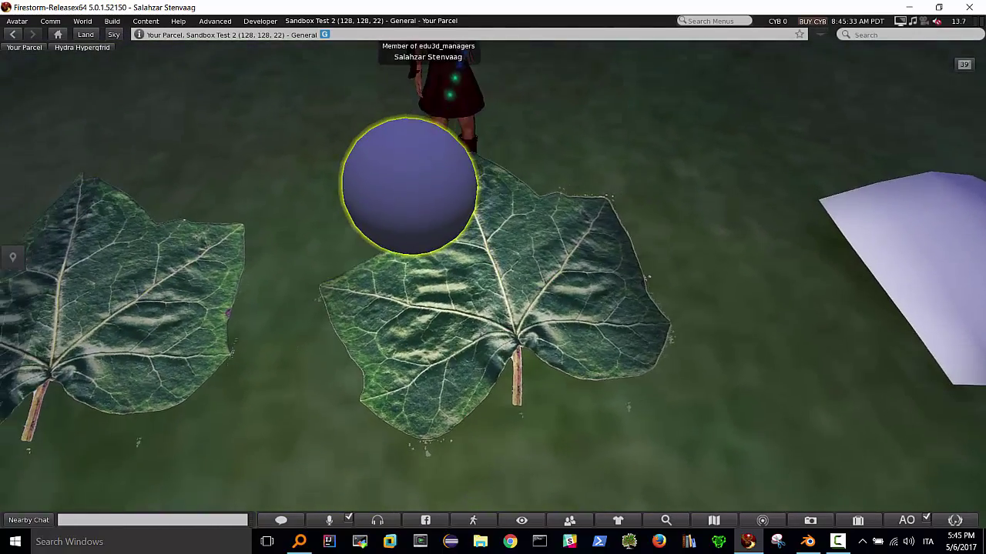
key("ctrl+3")
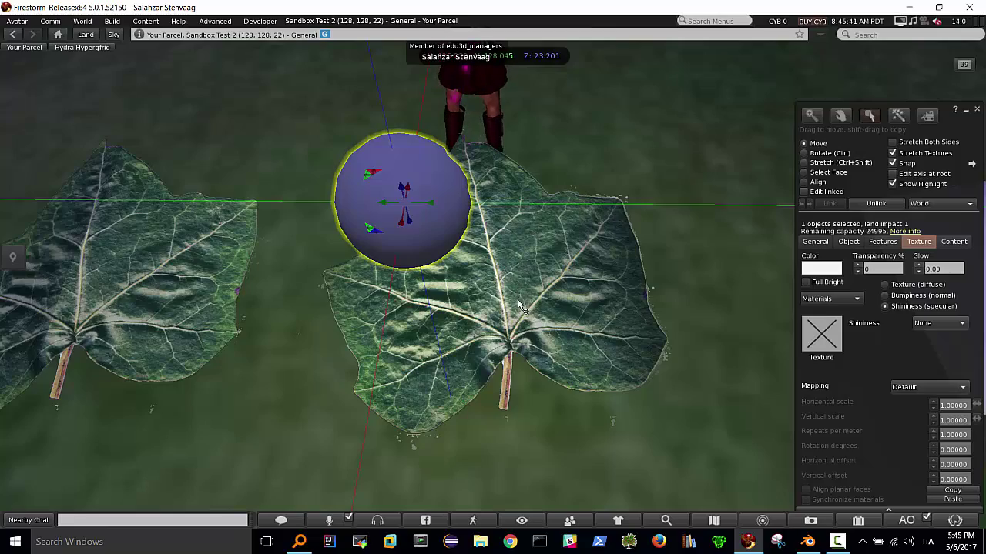
key("ctrl+3")
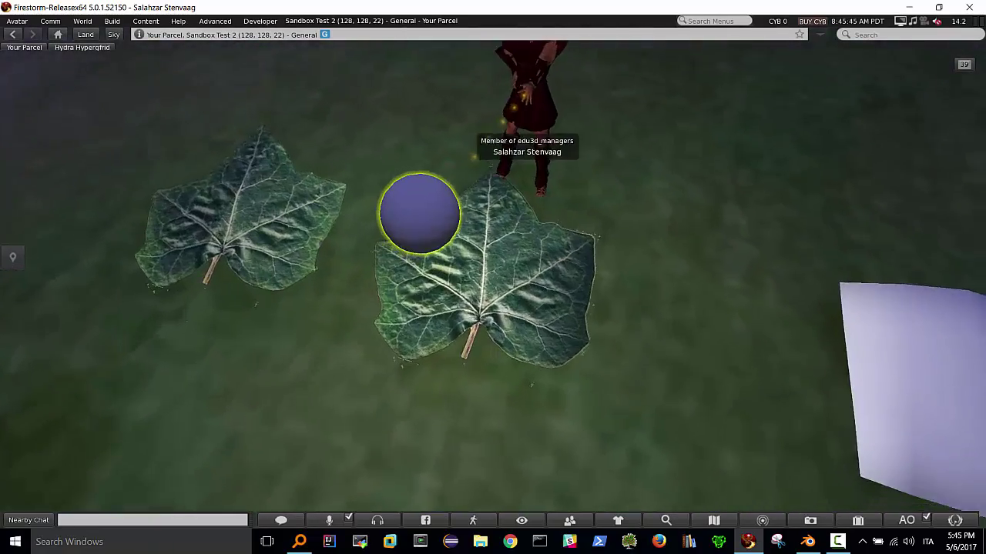
key("ctrl+3")
key("Escape")
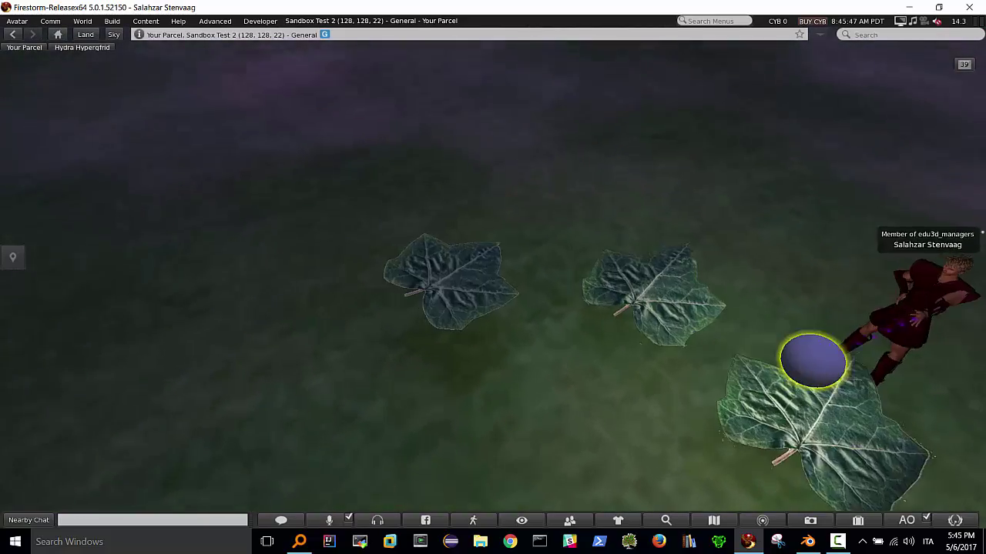
key("ctrl+3")
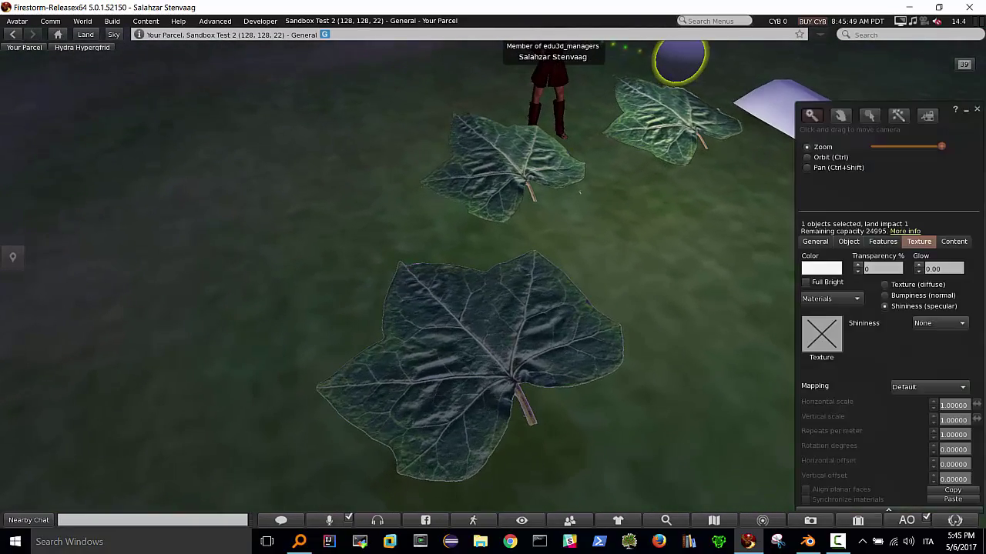
key("Escape")
key("ctrl+3")
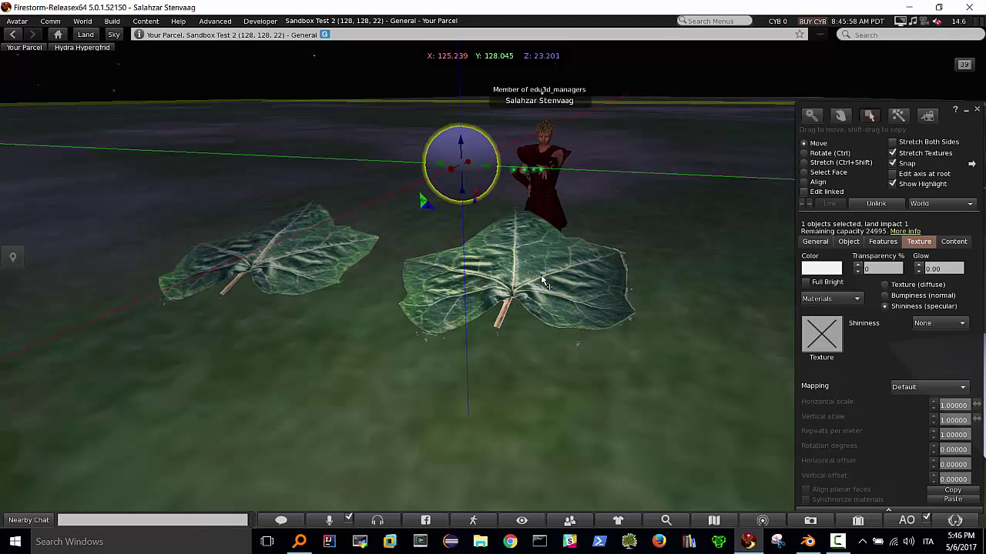
scroll(543, 281, "up", 5)
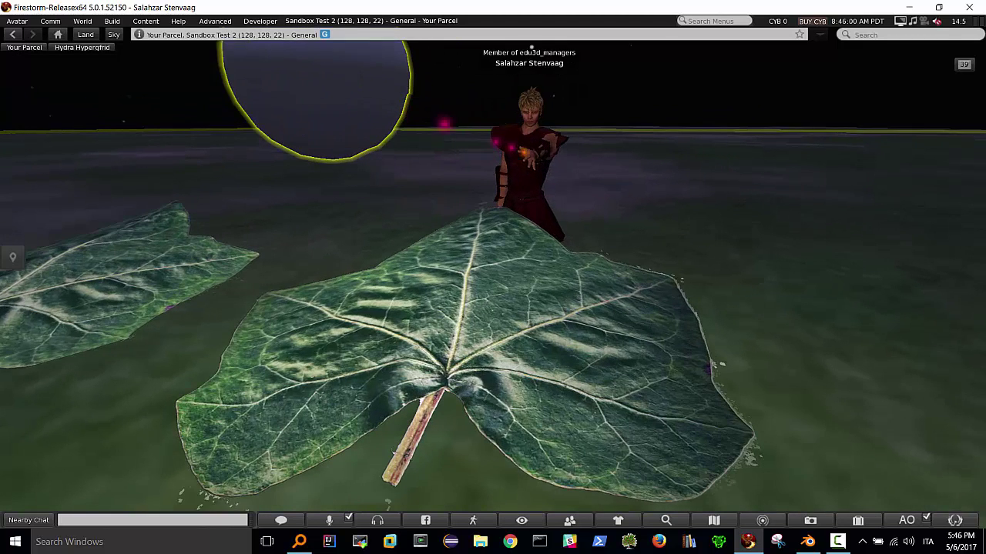